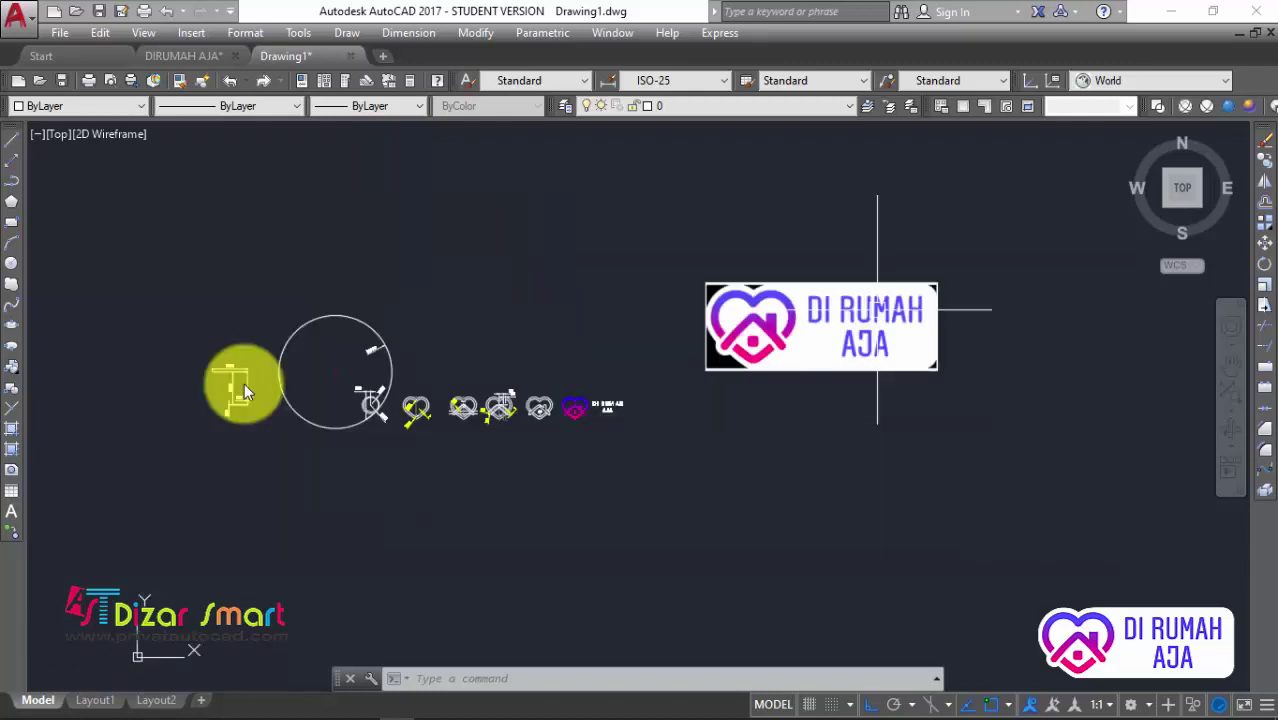
Zoom over the dimensioned reference sketches and centre the view on the large circle
scroll(244, 383, up, 5)
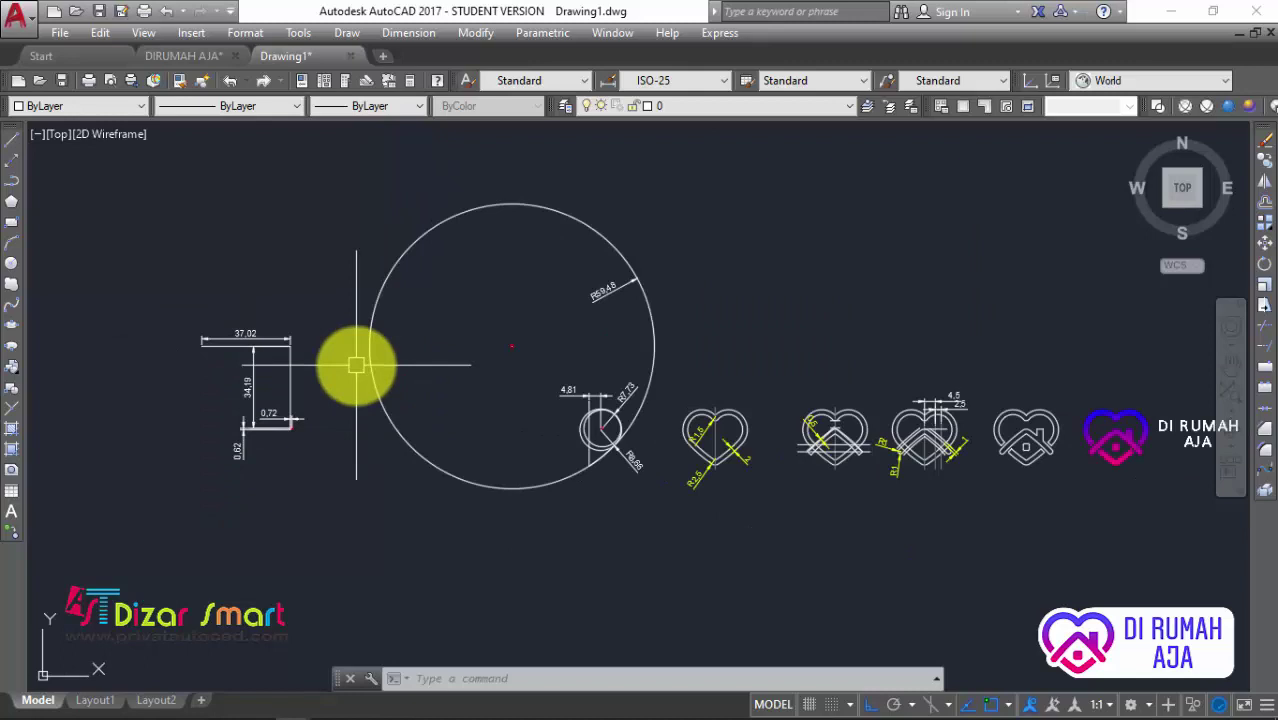
scroll(250, 400, up, 3)
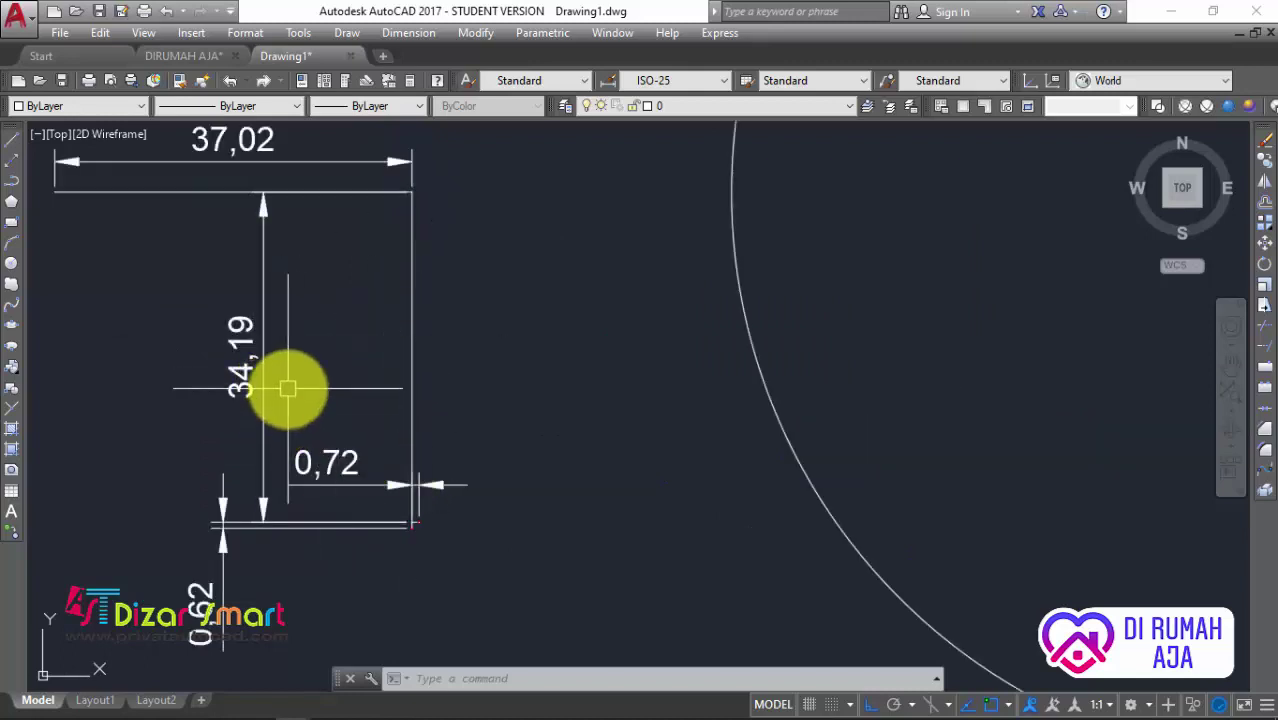
scroll(288, 388, down, 3)
scroll(305, 430, down, 2)
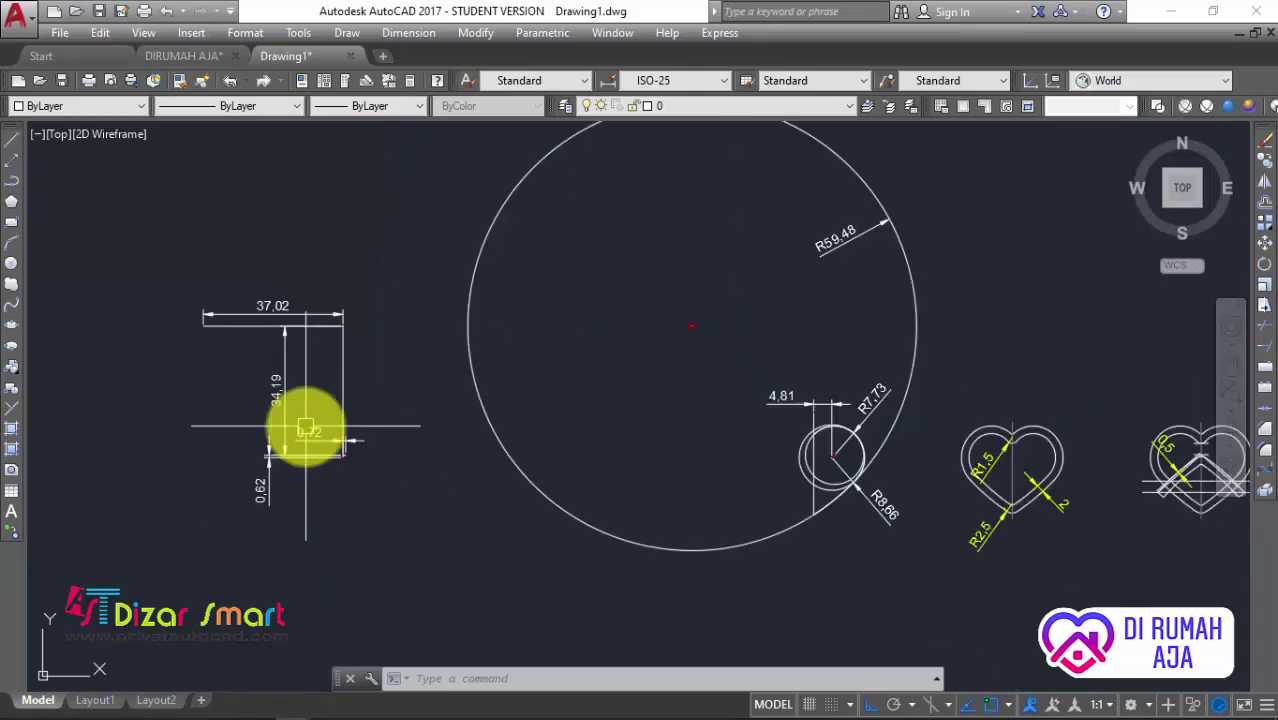
middle_drag(762, 421, 622, 386)
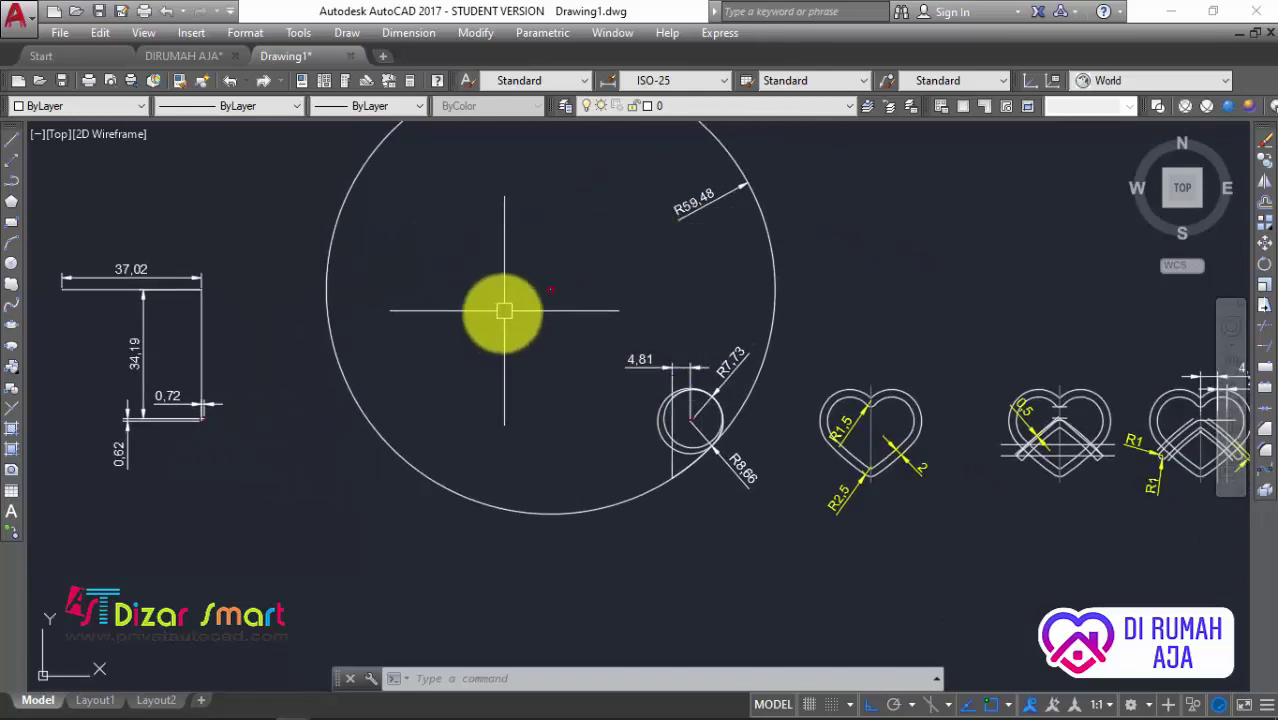
scroll(530, 380, down, 2)
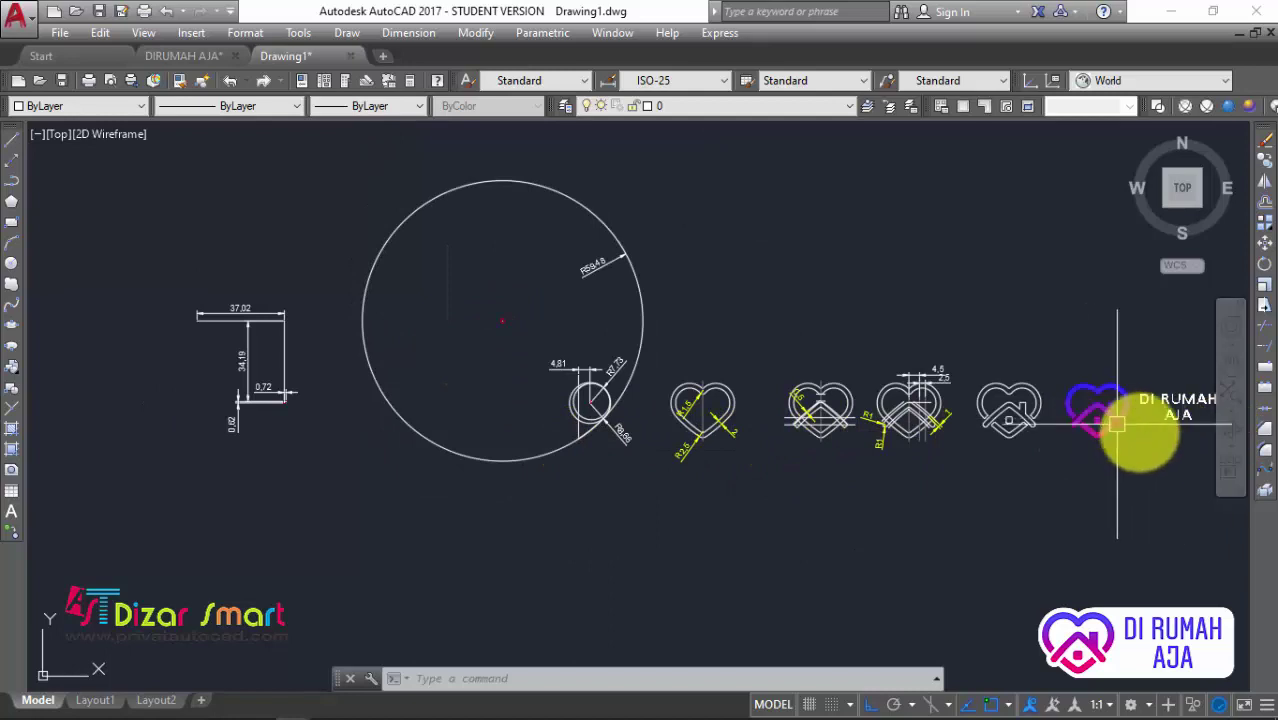
scroll(1117, 424, up, 4)
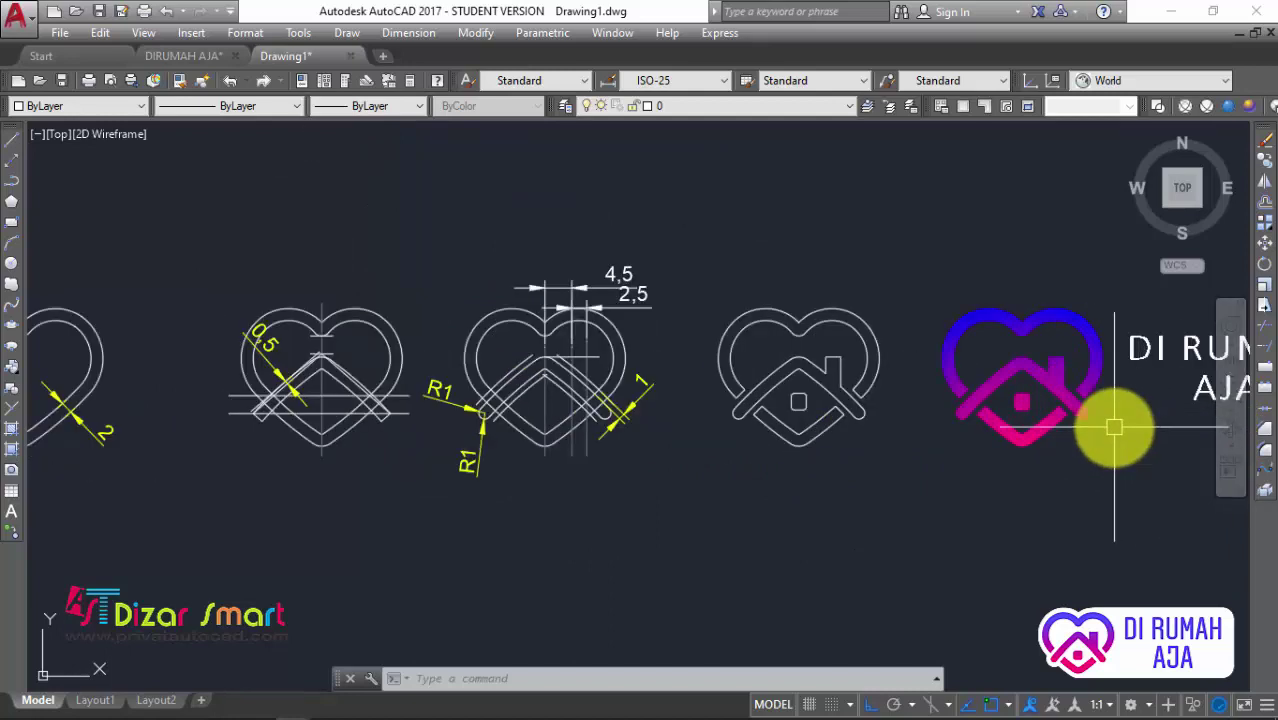
Finish reviewing the sketches and pan them upward to leave empty model space
scroll(1115, 427, down, 4)
scroll(675, 422, down, 2)
scroll(556, 508, up, 2)
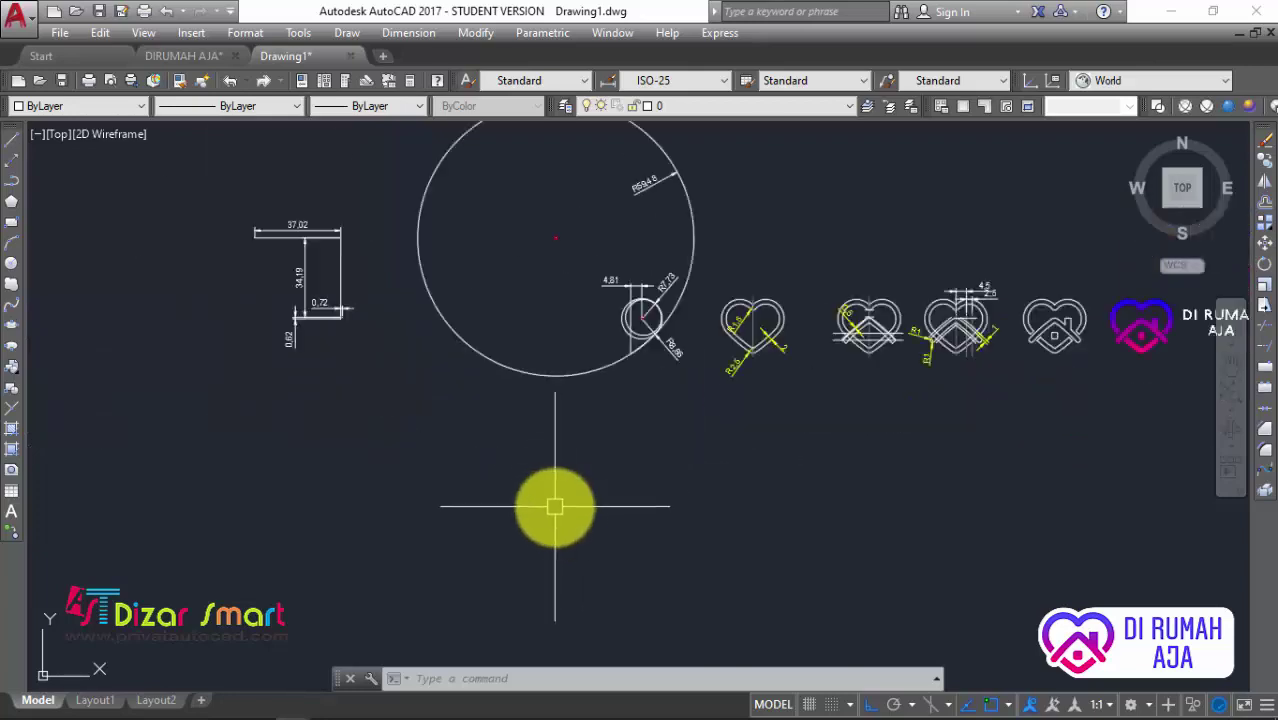
scroll(570, 432, up, 3)
scroll(575, 460, down, 2)
middle_drag(585, 479, 508, 428)
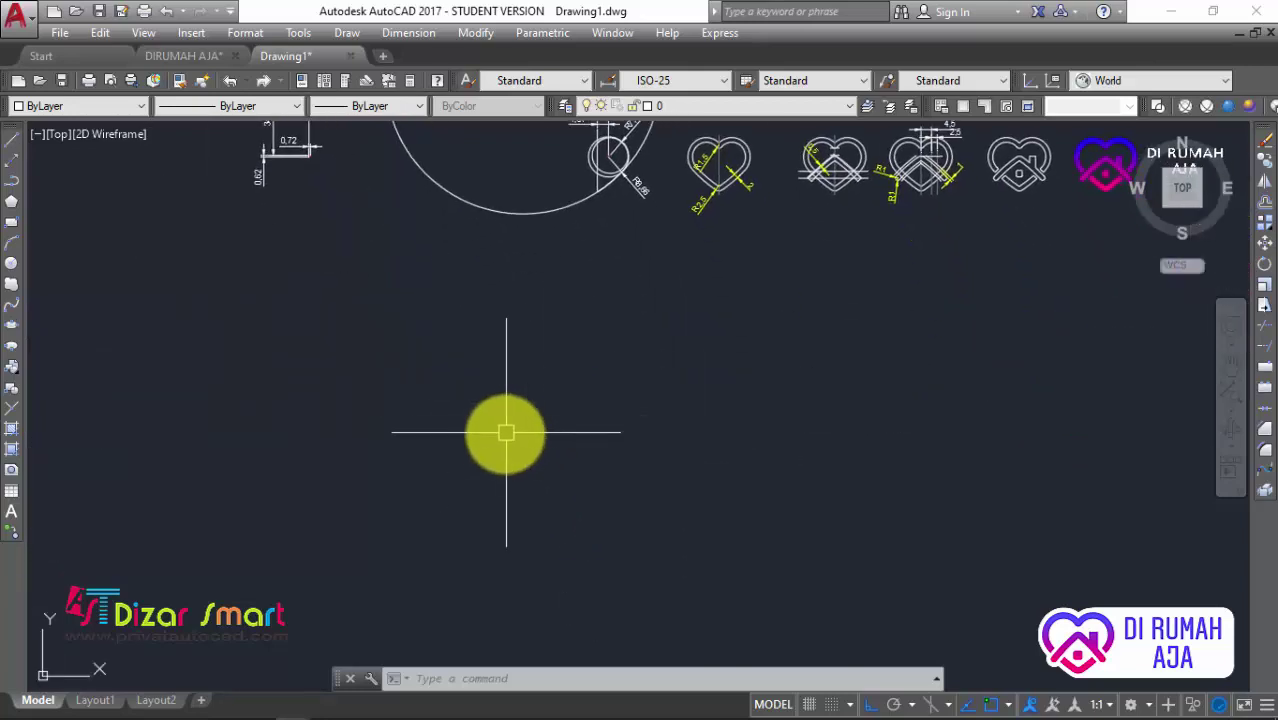
middle_drag(509, 531, 499, 386)
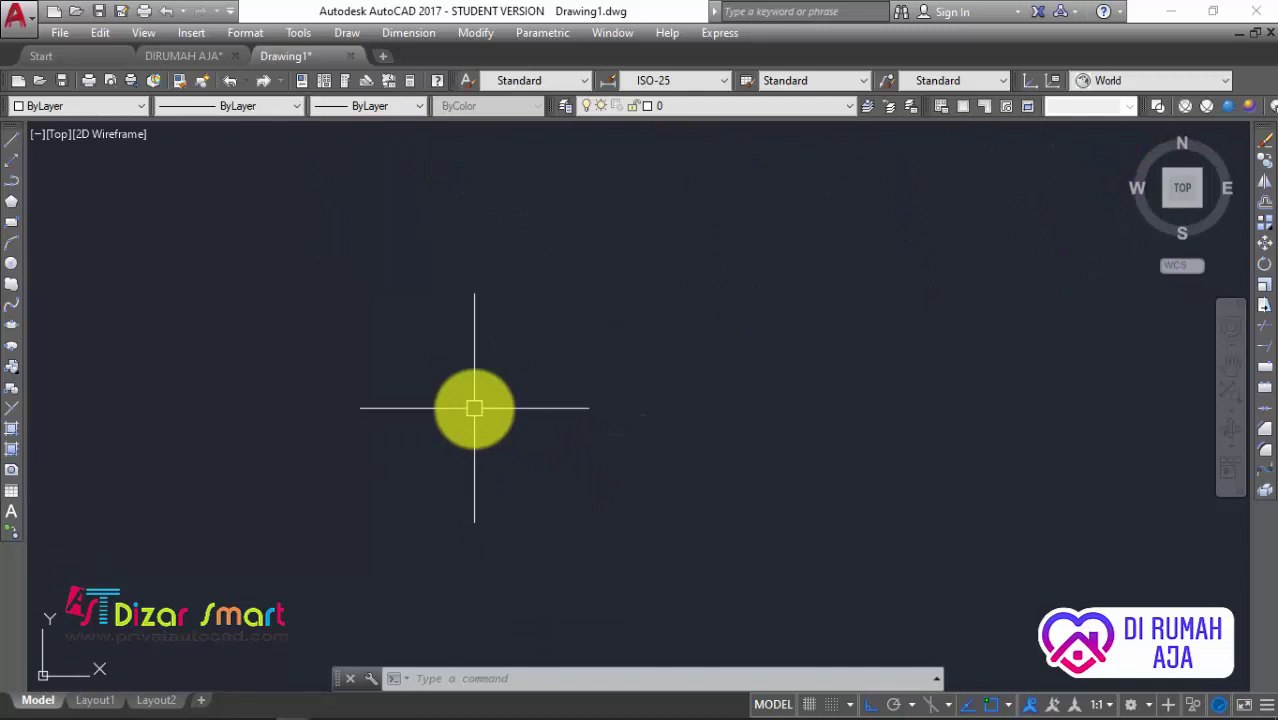
Draw a small corner with LINE: 0.72 to the left and 0.62 down
text(l)
key(Return)
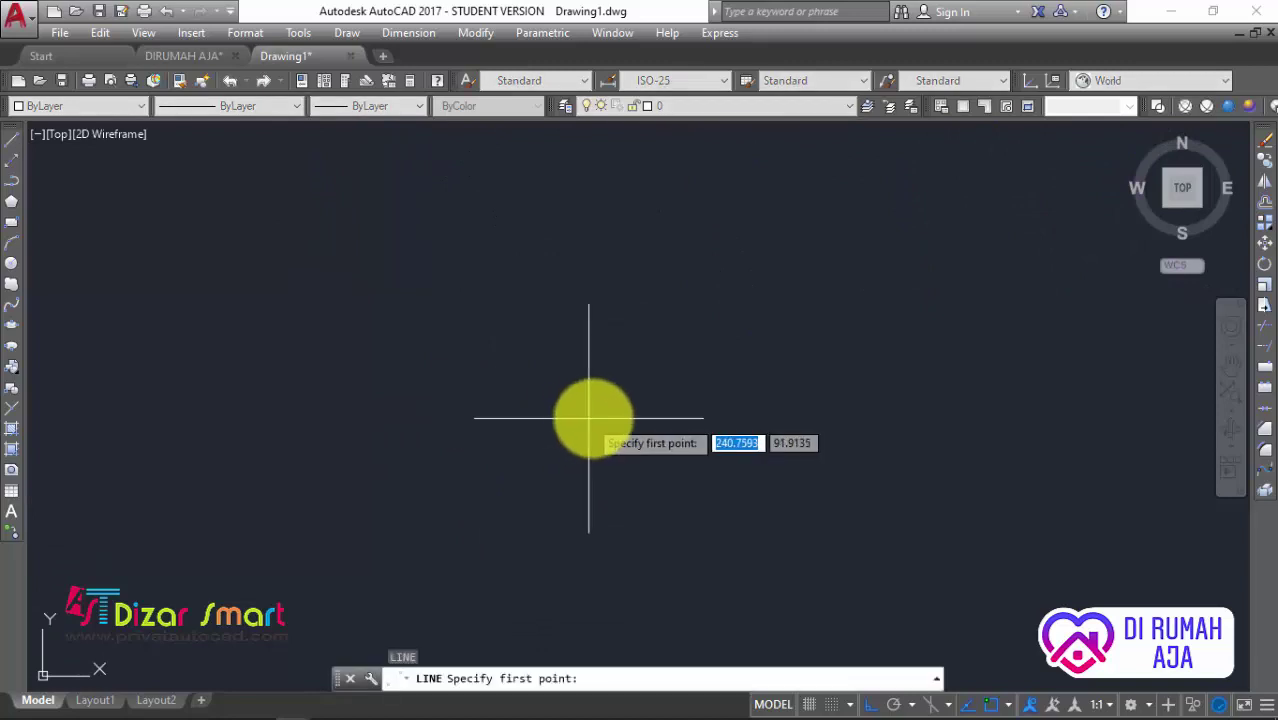
click(596, 420)
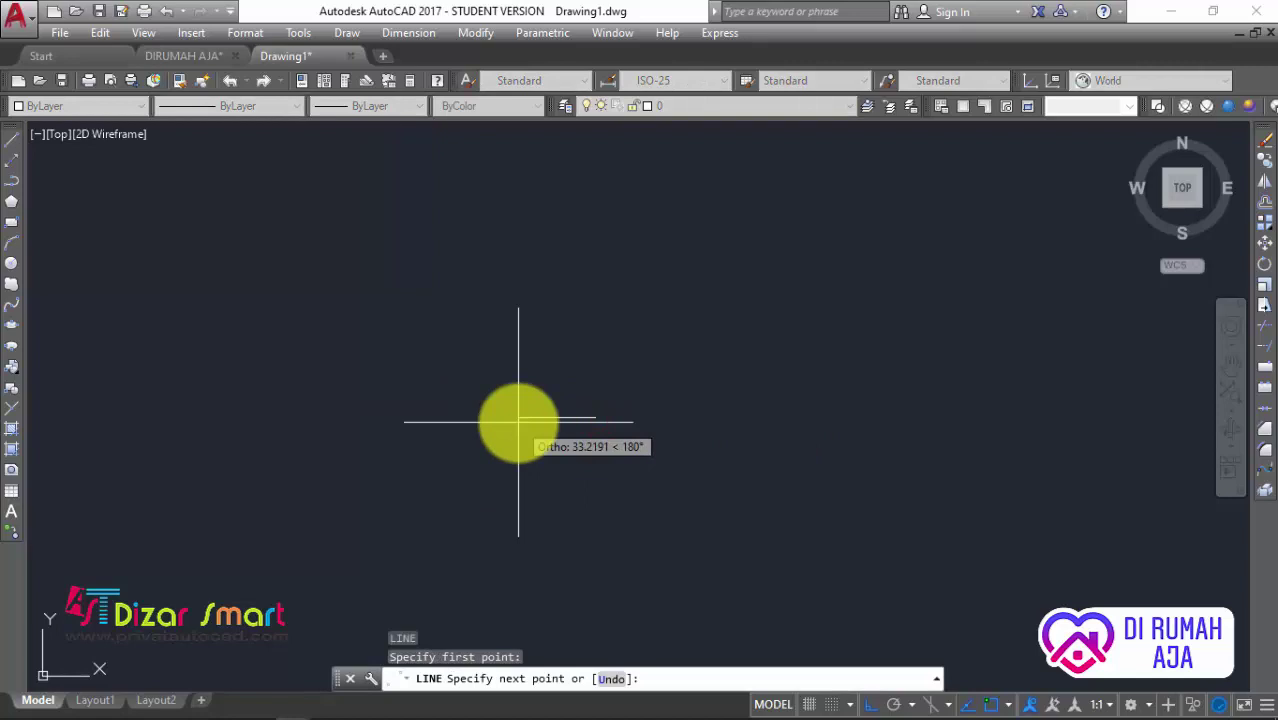
text(0.72)
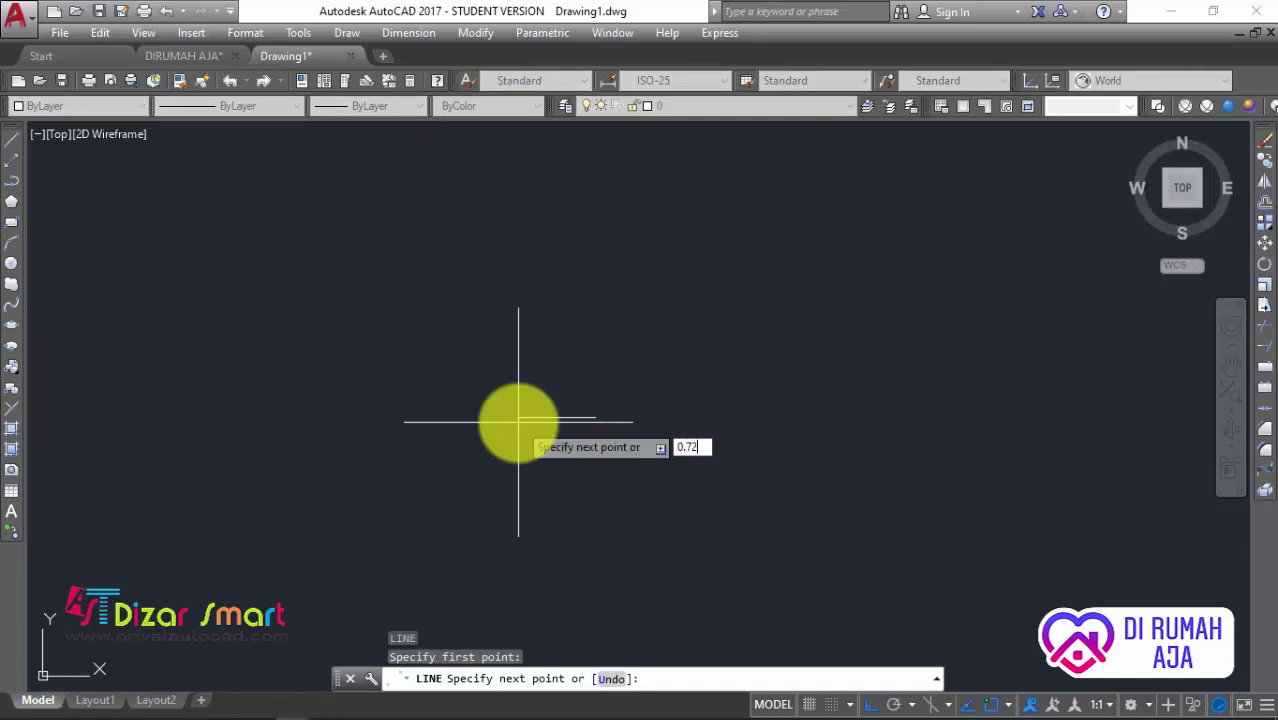
key(Return)
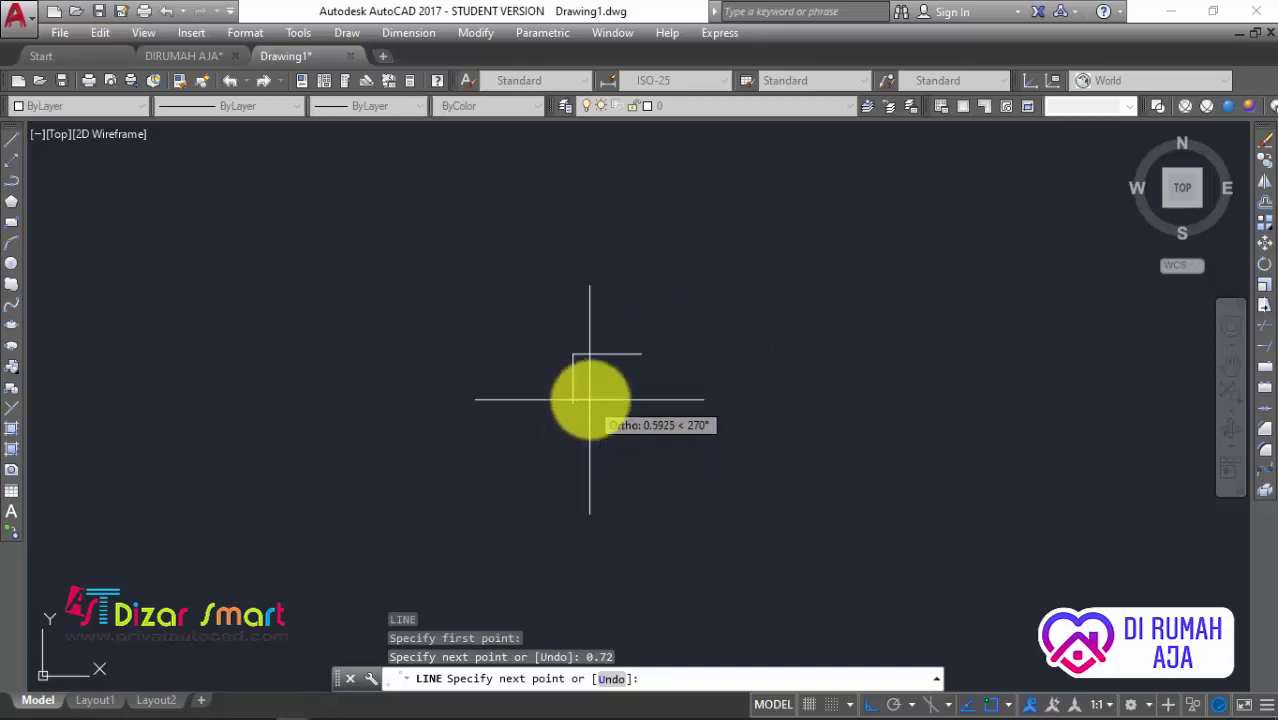
text(0.62)
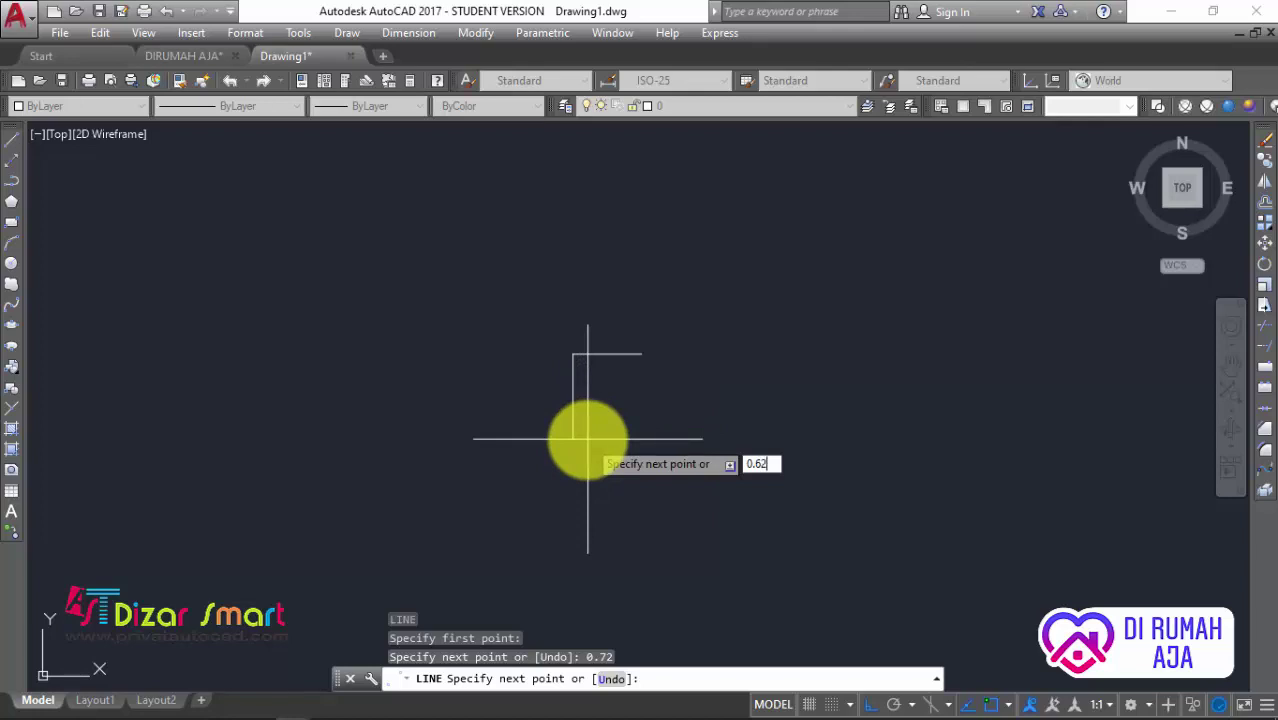
key(Return)
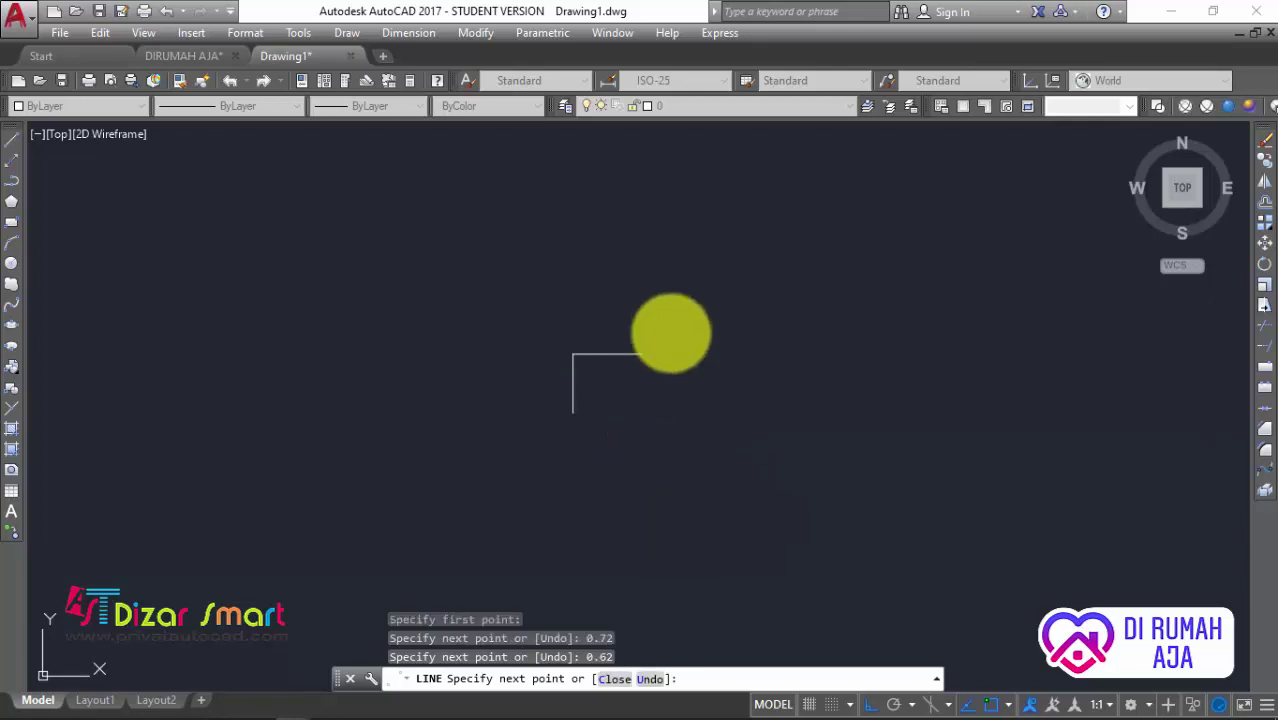
key(Escape)
Draw a 34.19 vertical line upward joined to a 37.02 horizontal line leftward
middle_drag(671, 330, 684, 391)
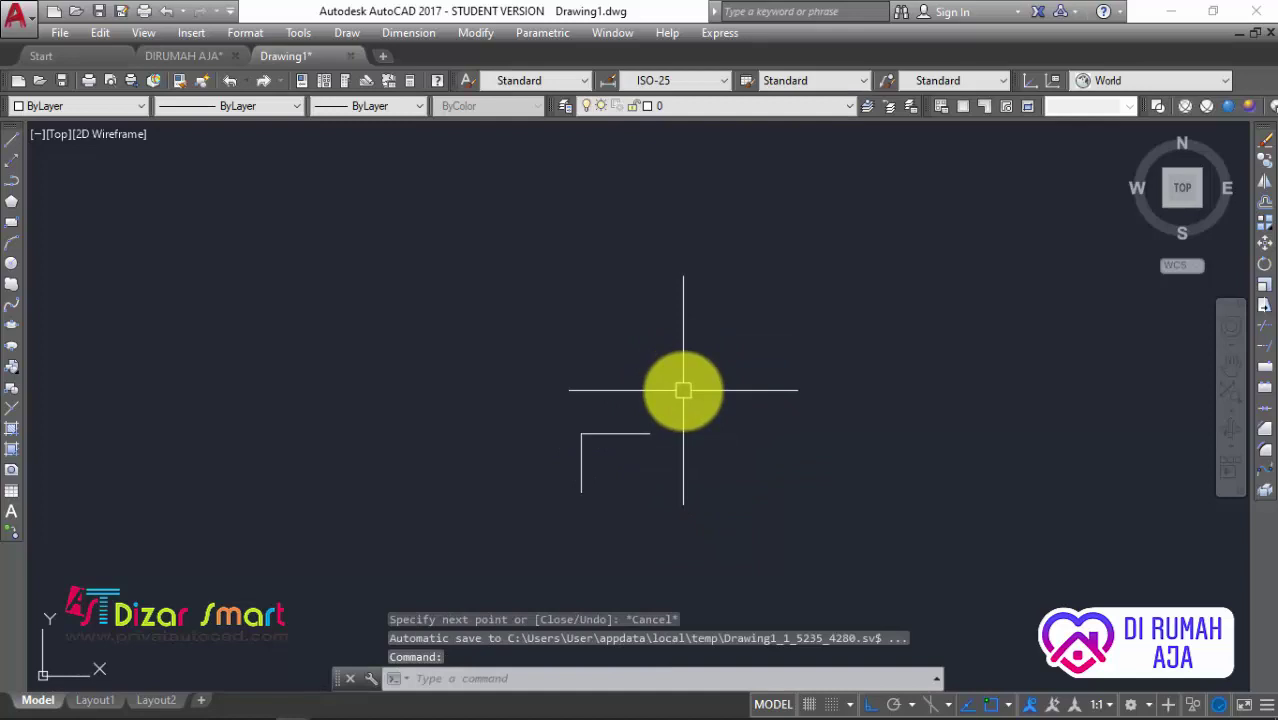
text(l)
key(Return)
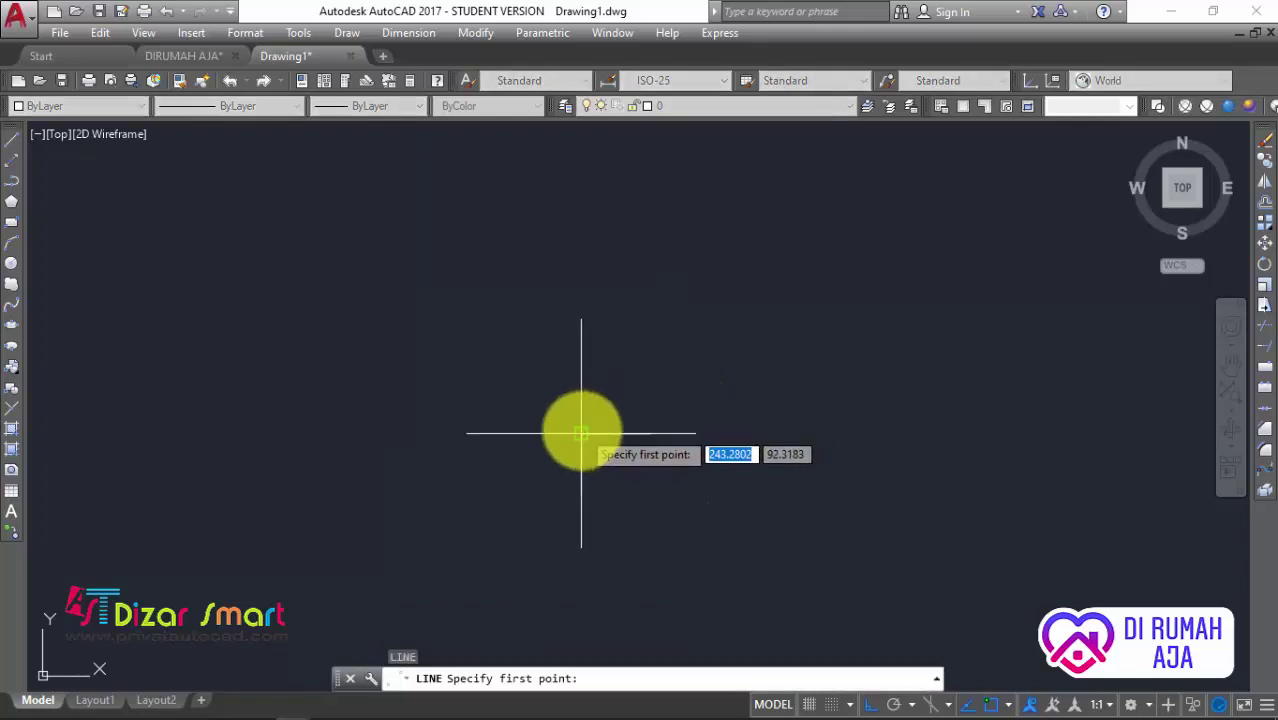
click(583, 430)
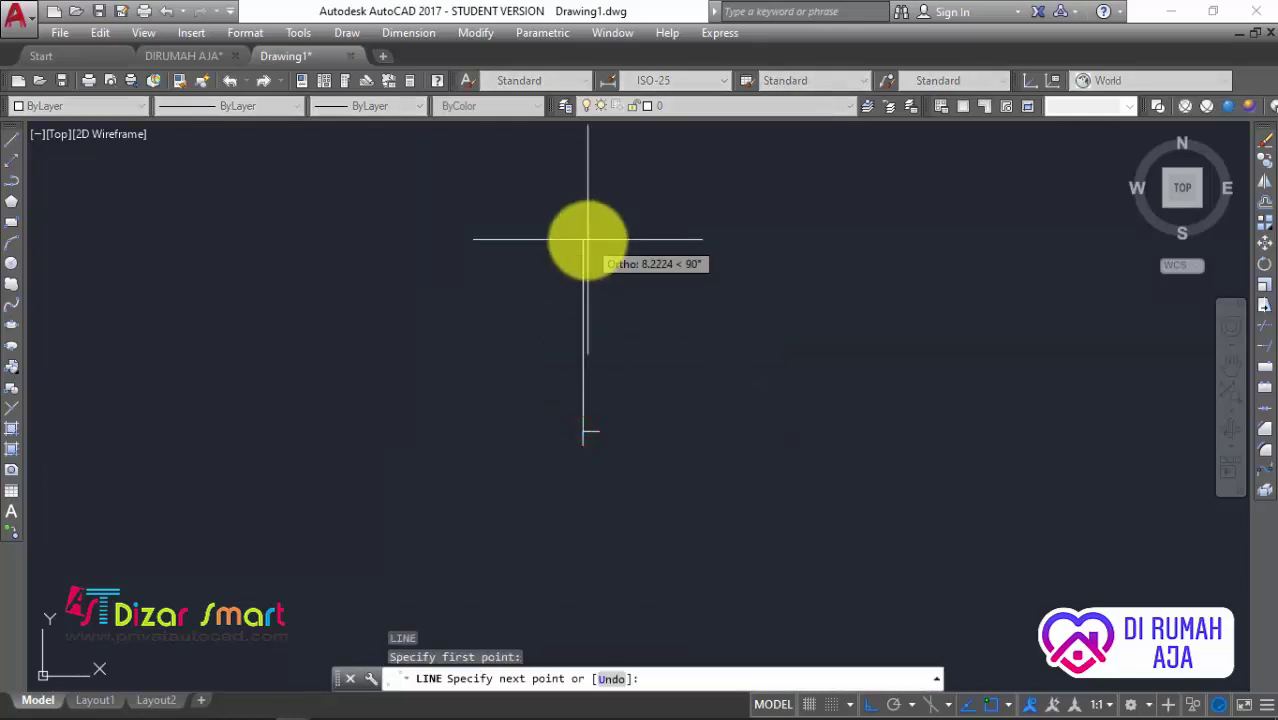
text(34.19)
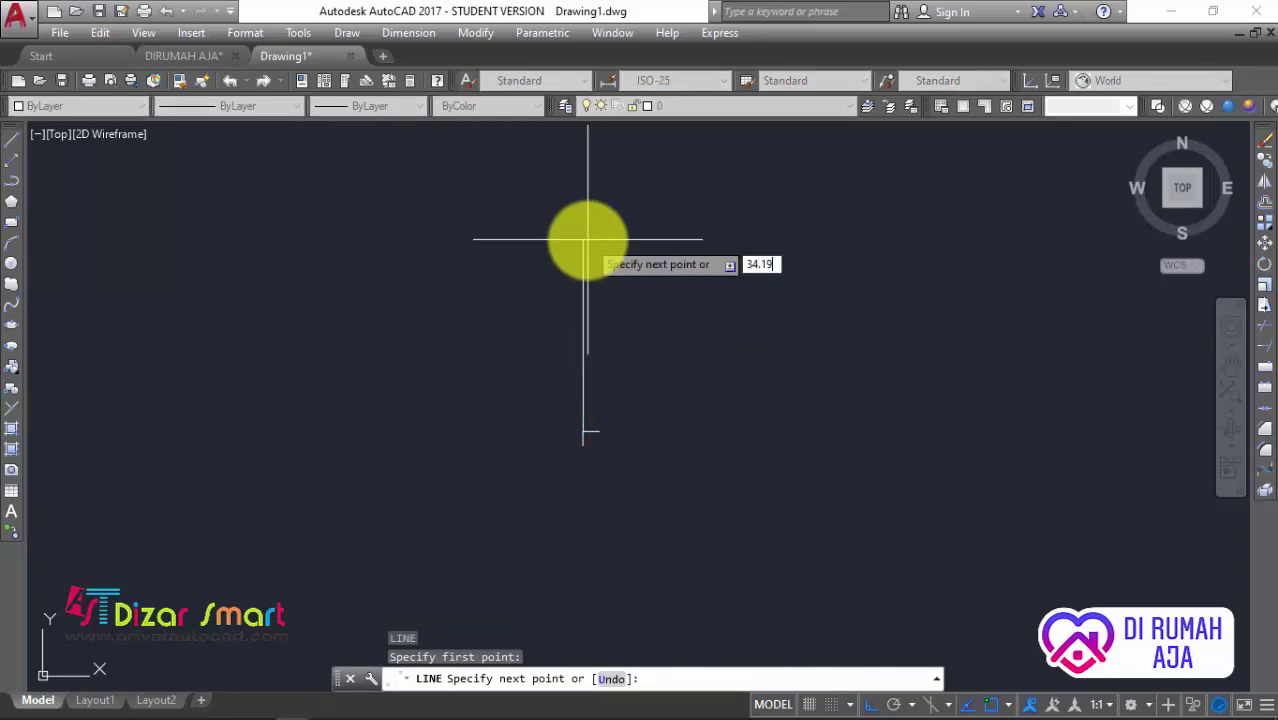
key(Return)
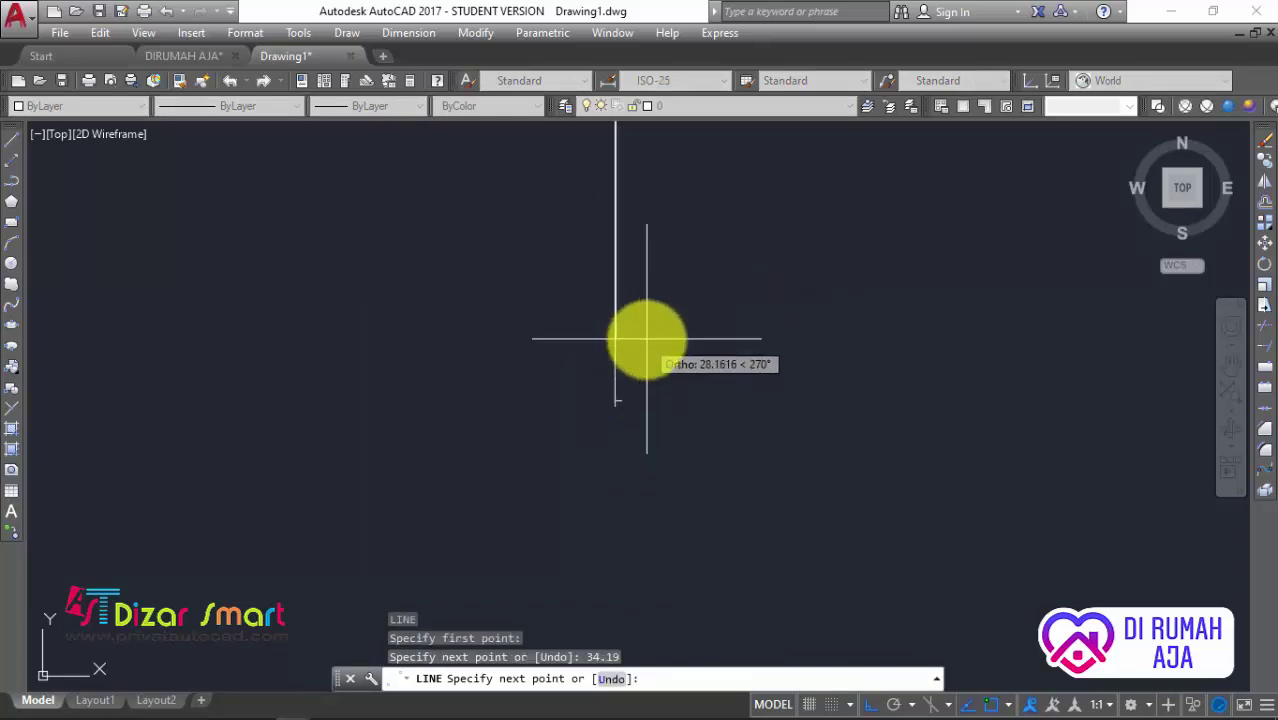
middle_drag(635, 140, 652, 340)
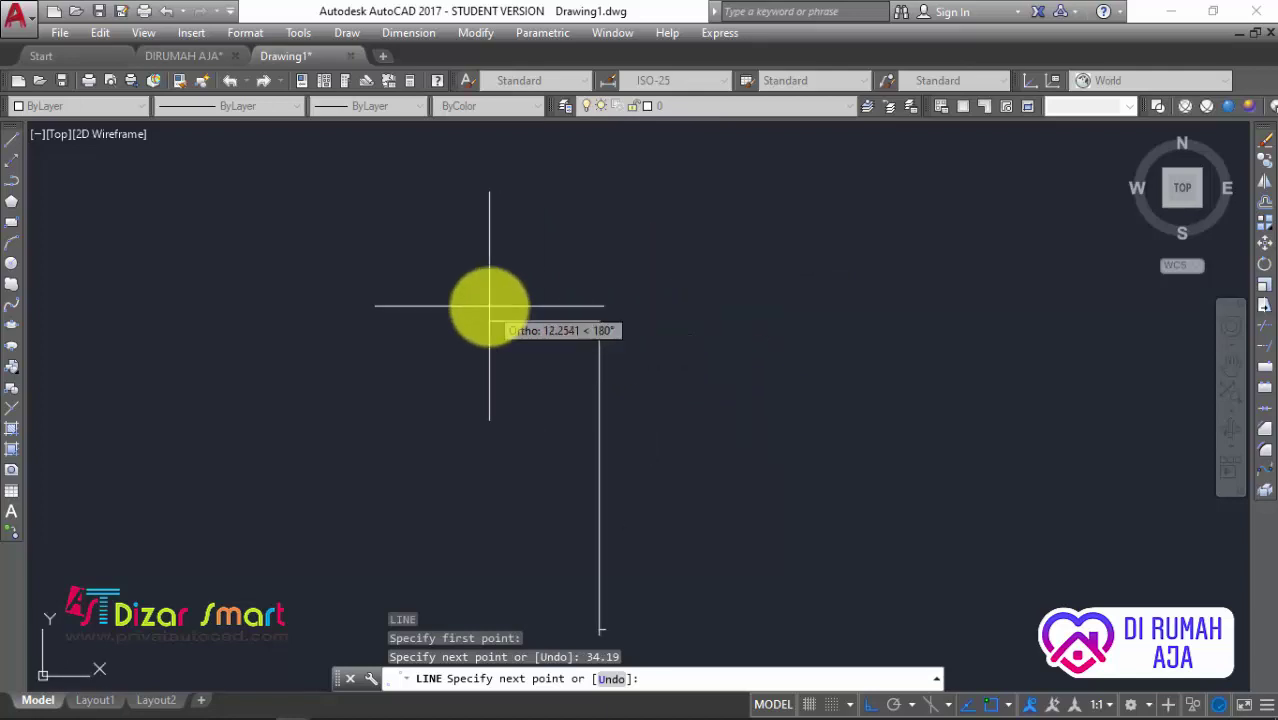
text(37.02)
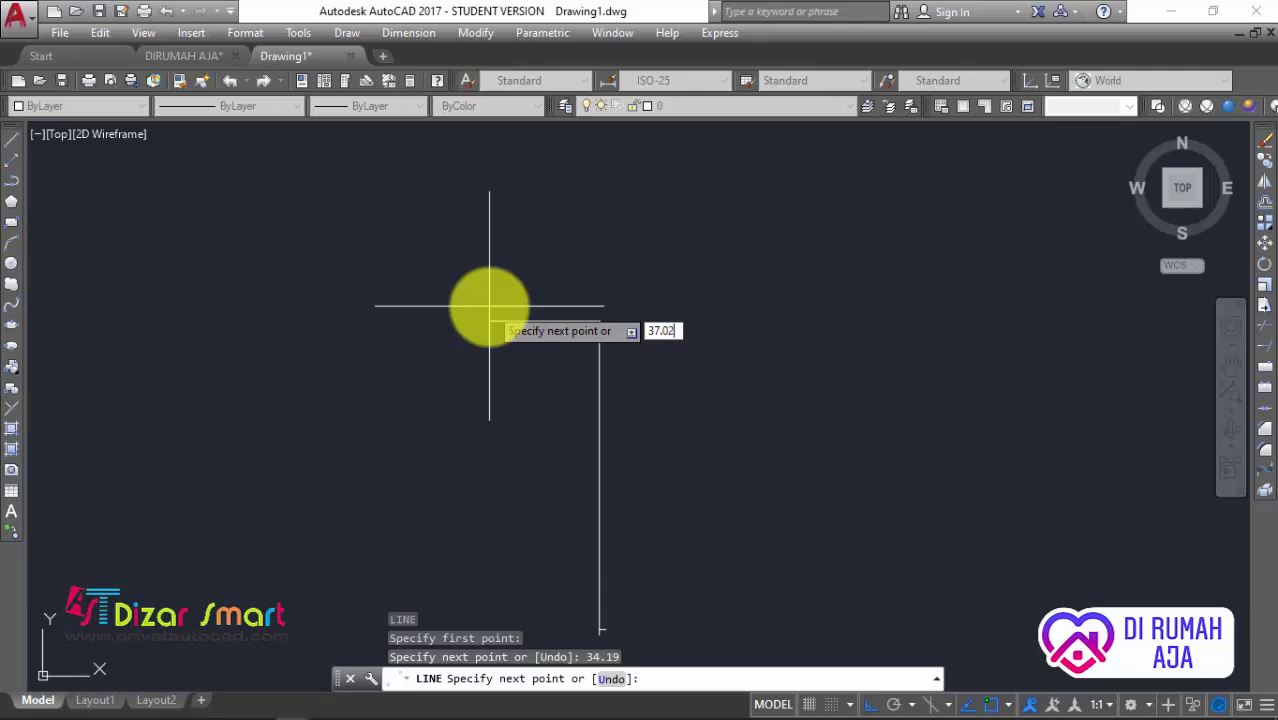
key(Return)
scroll(521, 308, down, 3)
key(Escape)
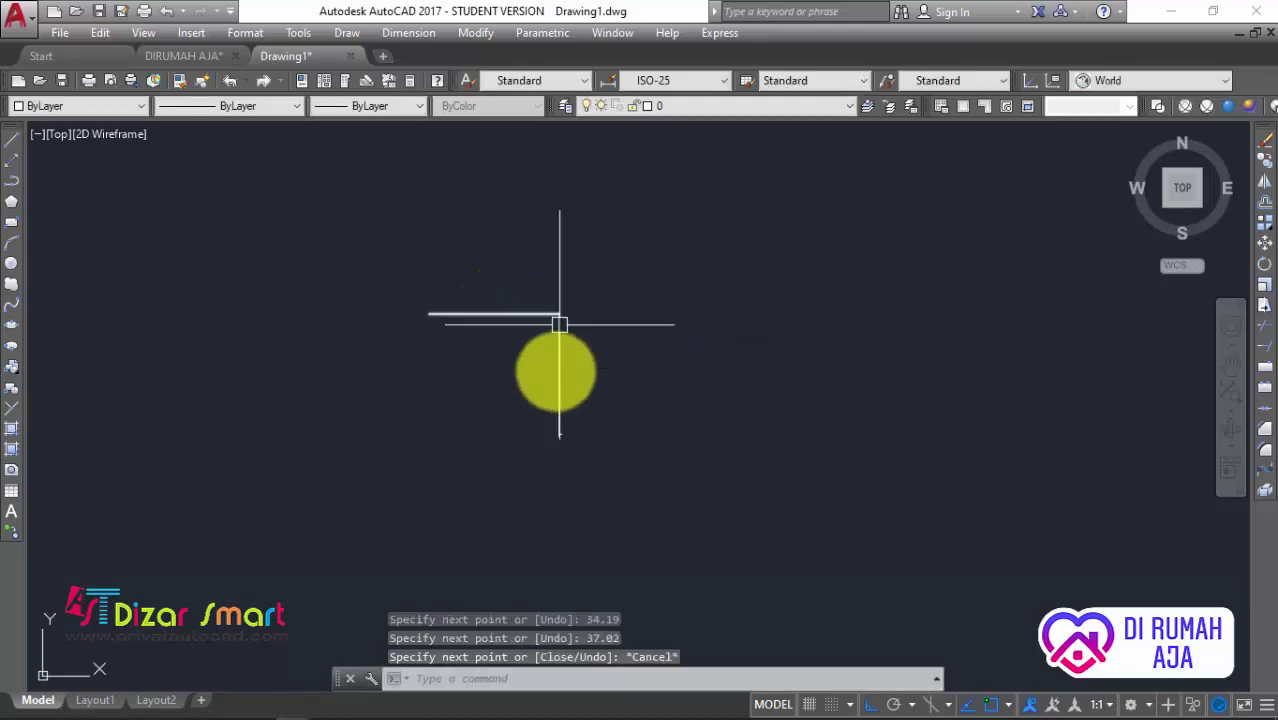
scroll(469, 352, up, 2)
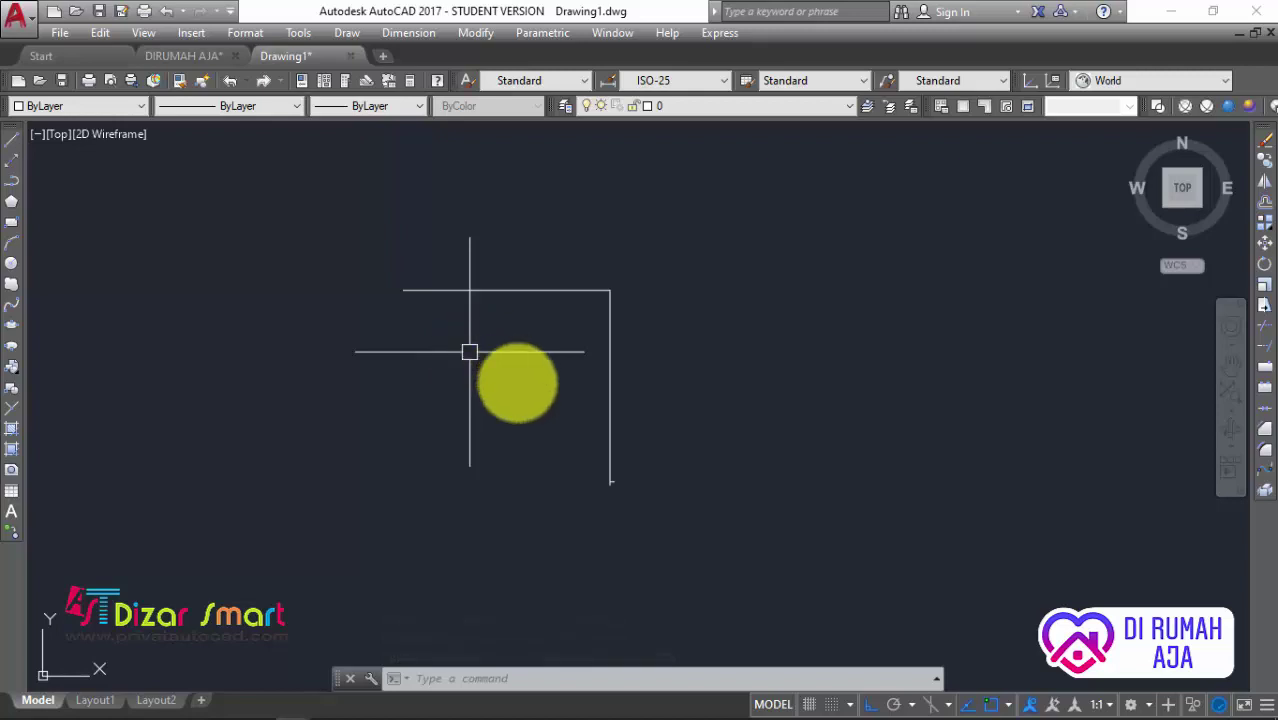
middle_drag(493, 348, 535, 367)
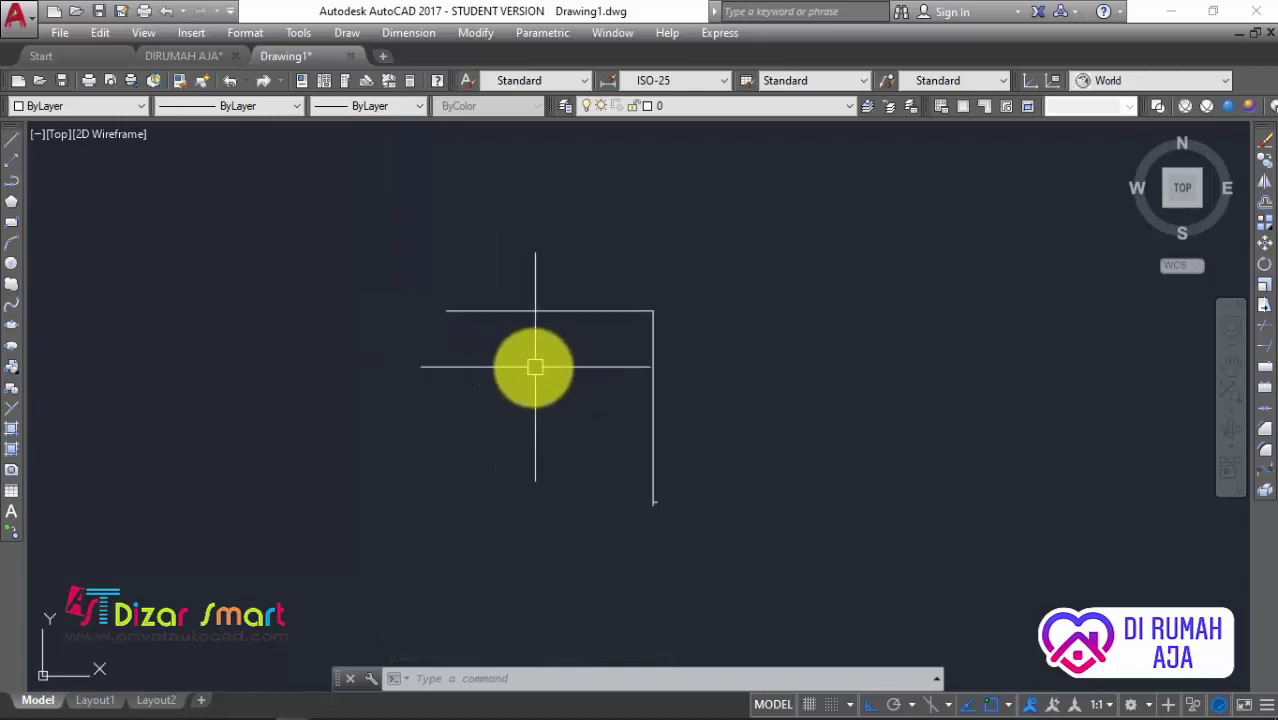
Draw a radius 59.48 circle centred on the 37.02 line's left endpoint
text(c)
key(Return)
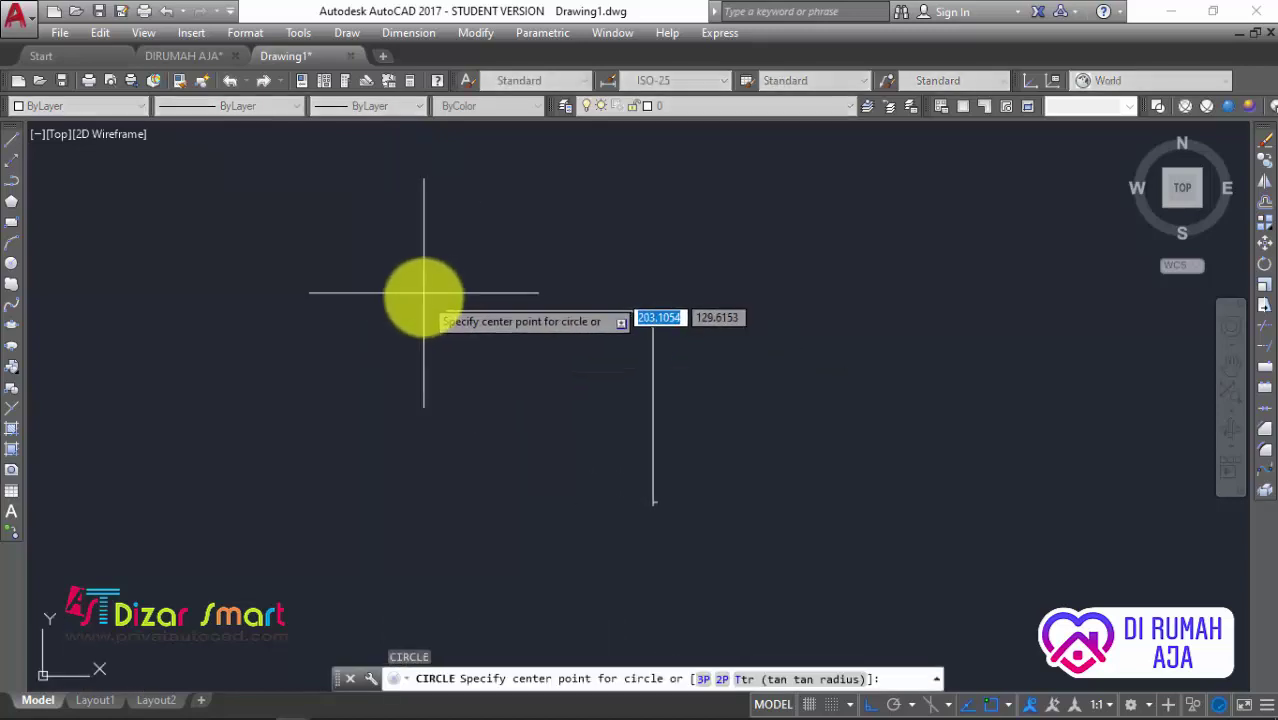
click(446, 312)
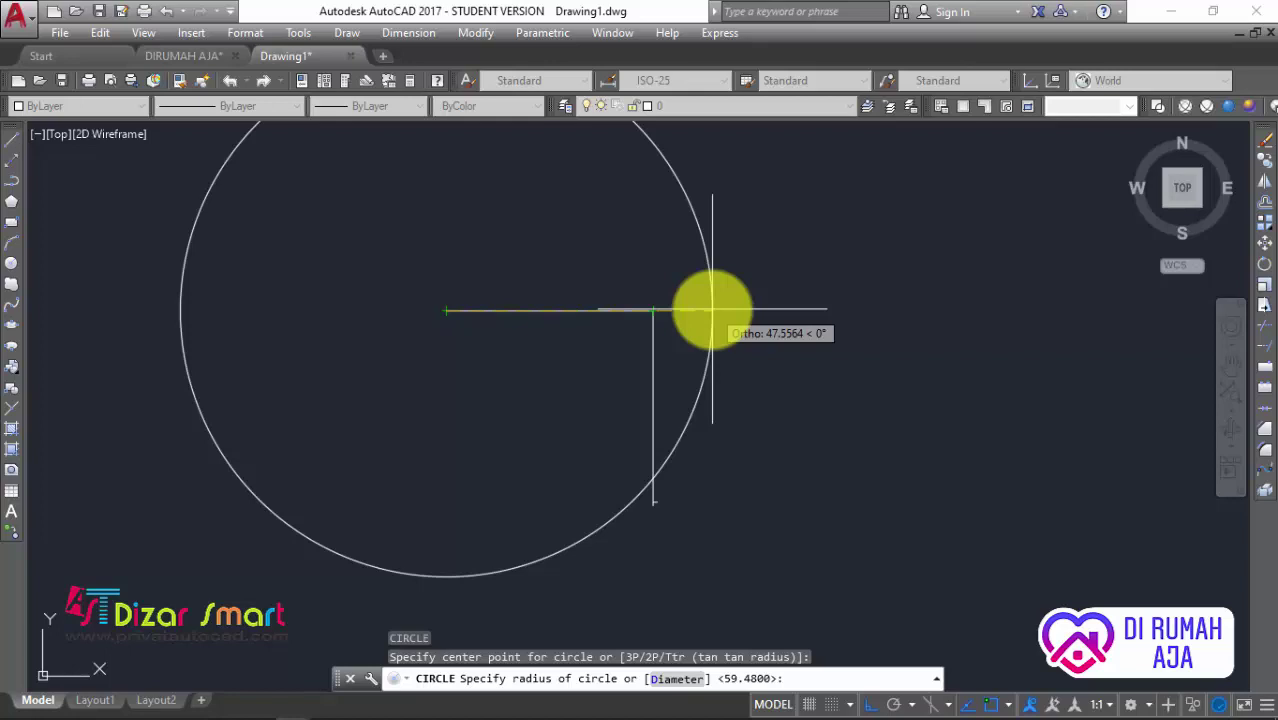
text(59.48)
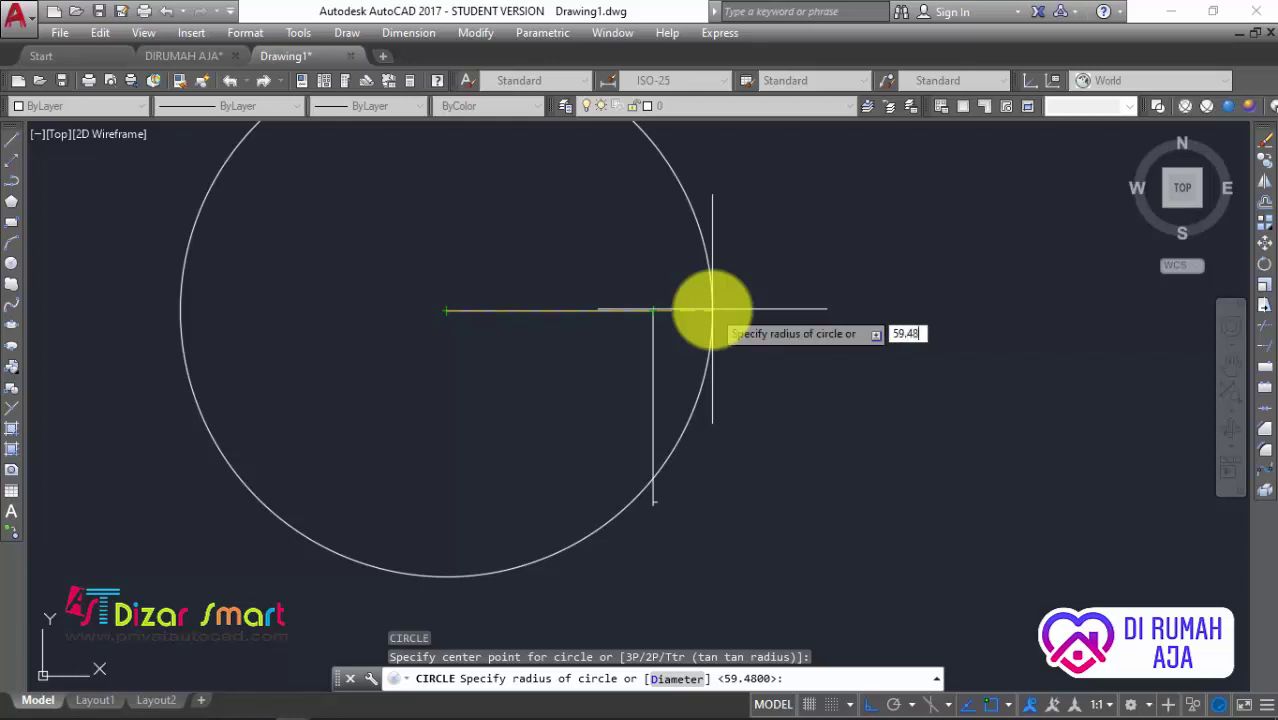
key(Return)
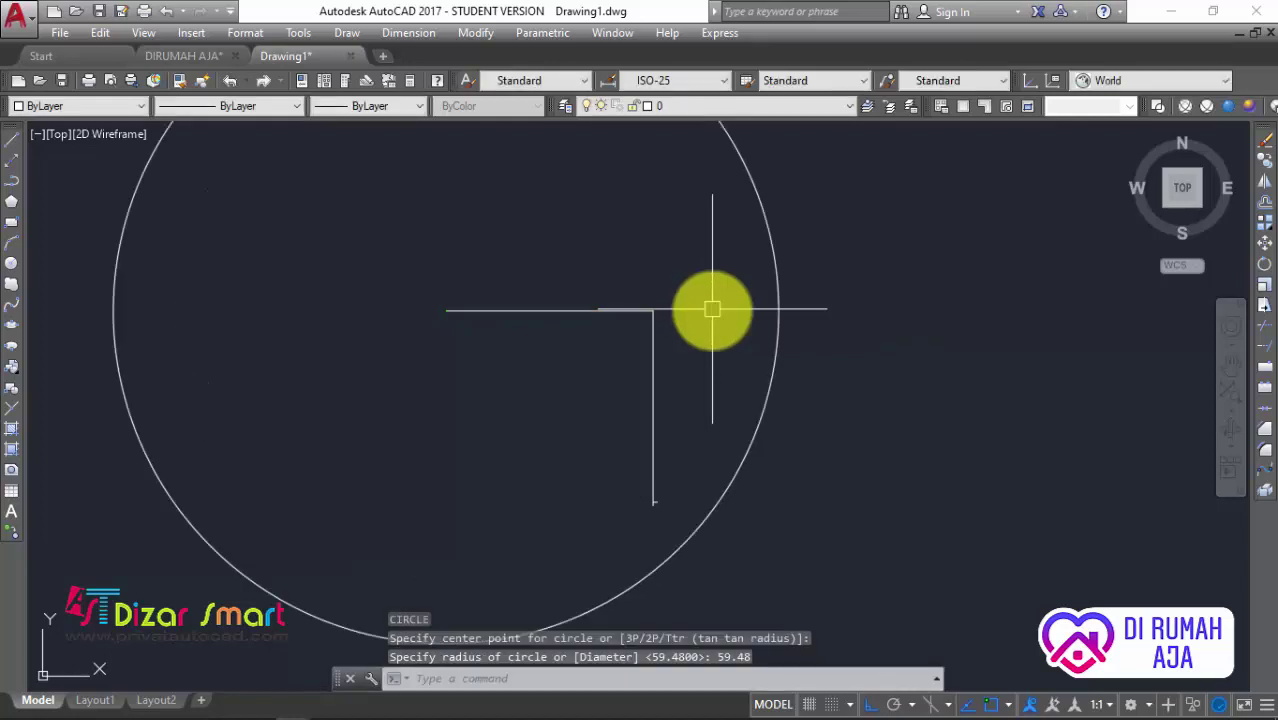
scroll(650, 495, up, 2)
Draw a radius 7.73 circle centred on the guide line's endpoint
scroll(610, 470, up, 2)
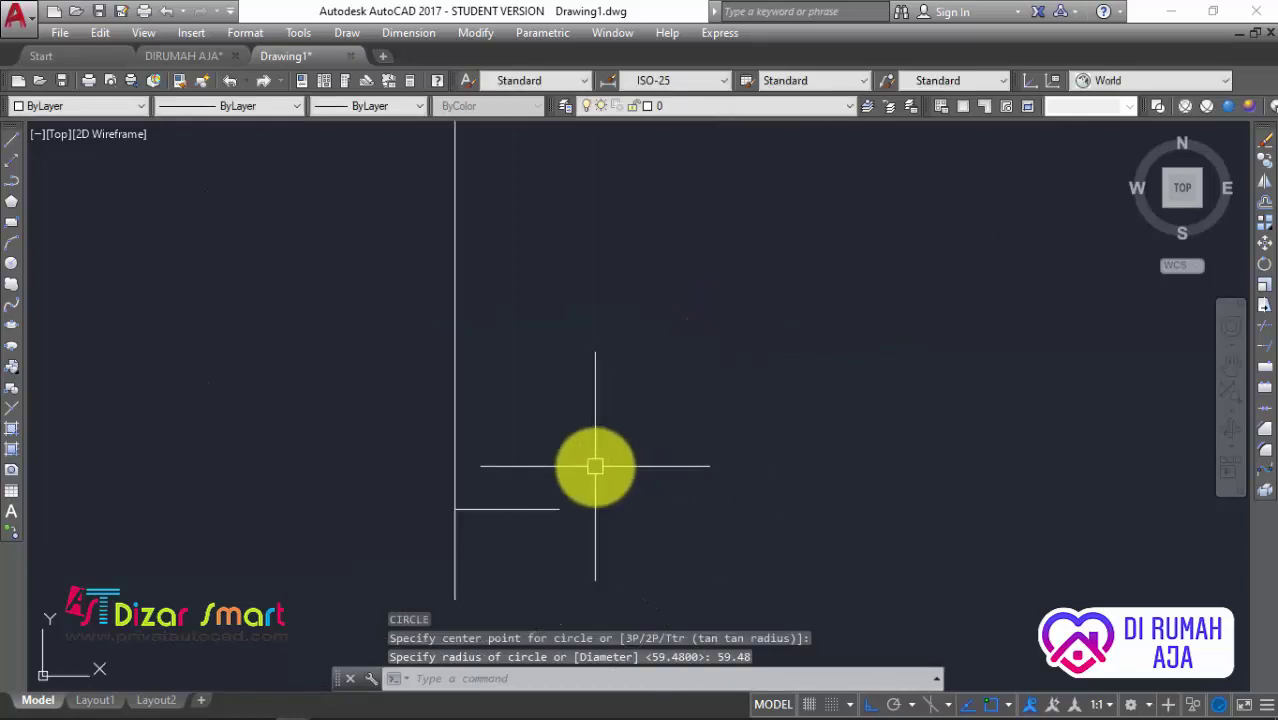
scroll(630, 440, down, 2)
text(c)
key(Return)
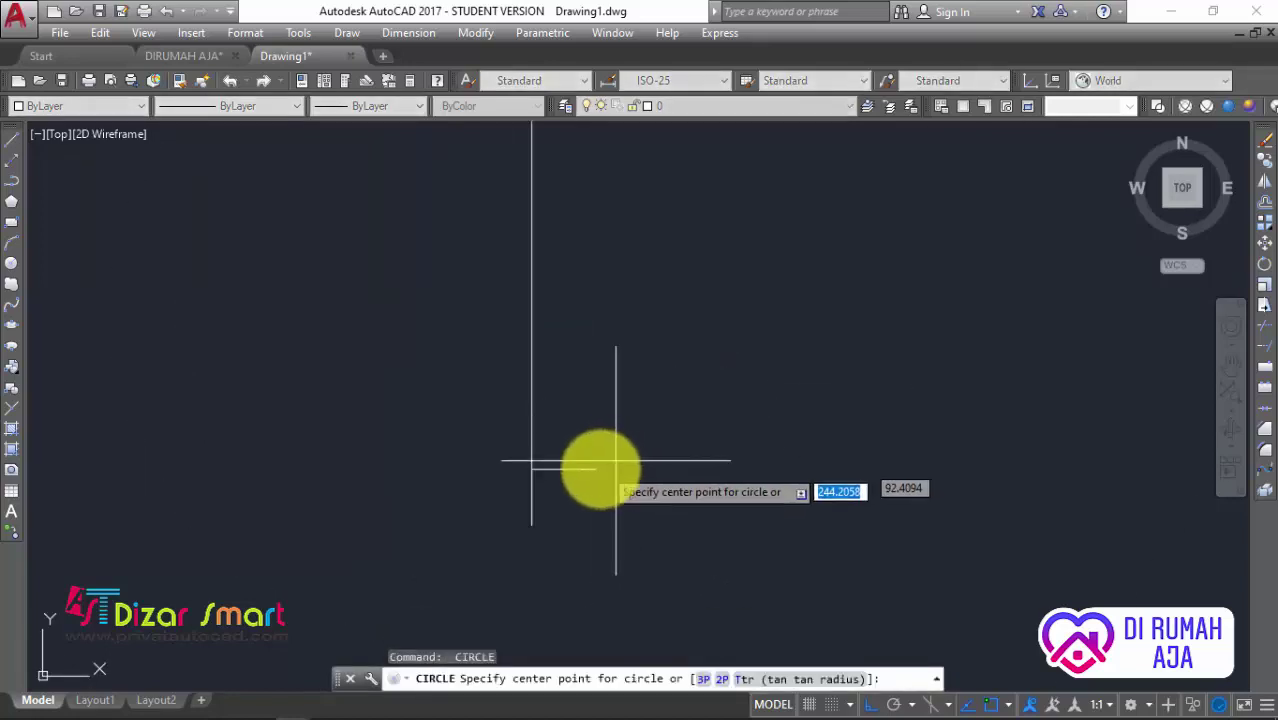
click(594, 470)
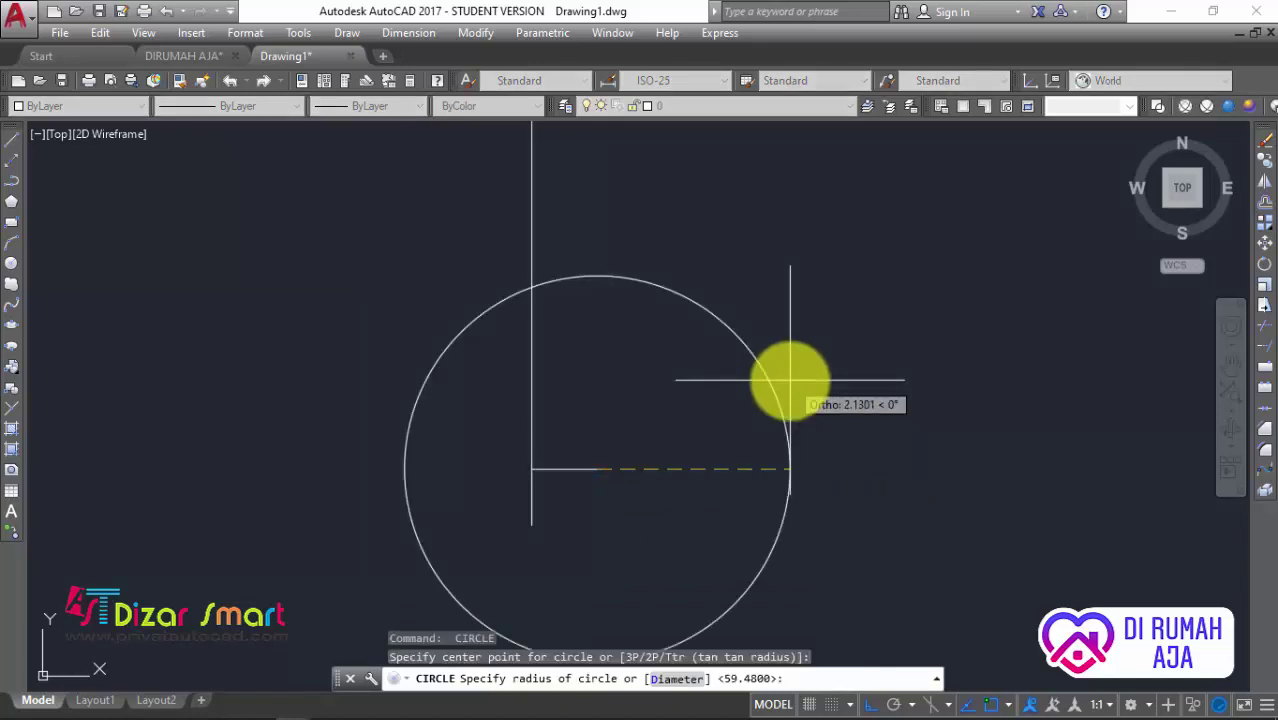
text(7)
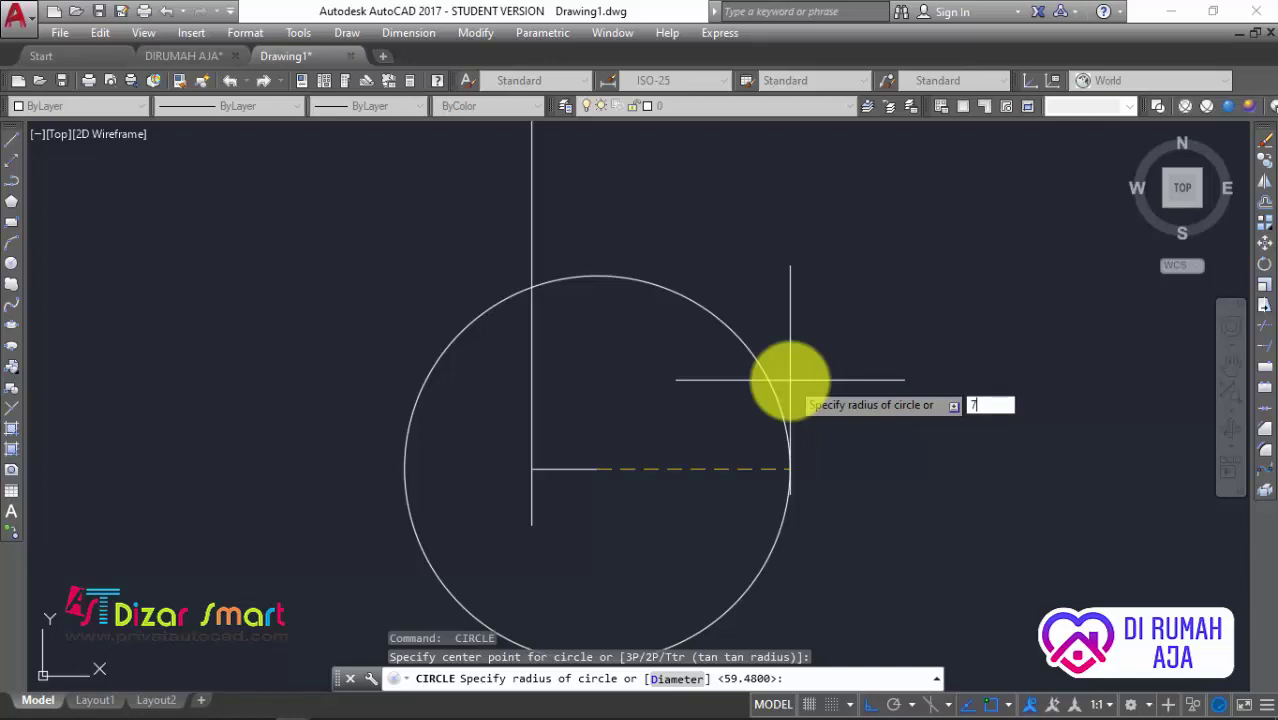
text(.73)
key(Return)
scroll(770, 337, down, 3)
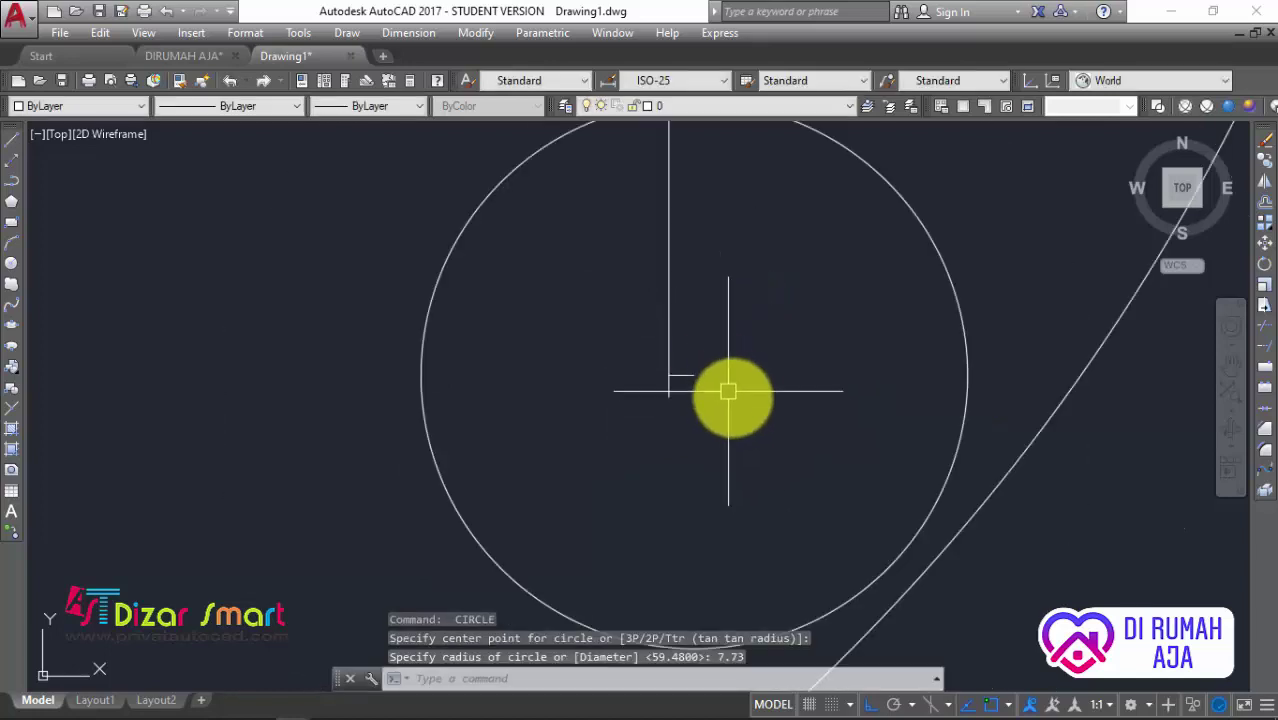
Draw a radius 8.66 circle centred on the other line endpoint
middle_click(749, 361)
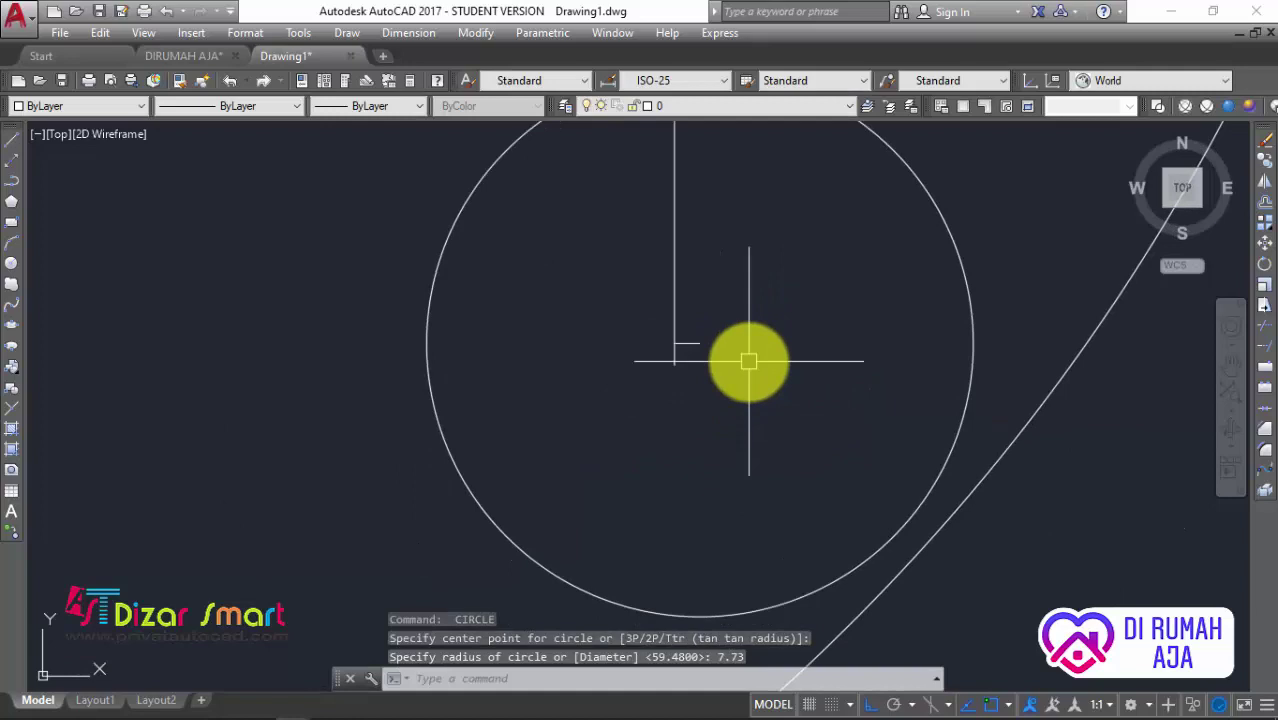
text(c)
key(Return)
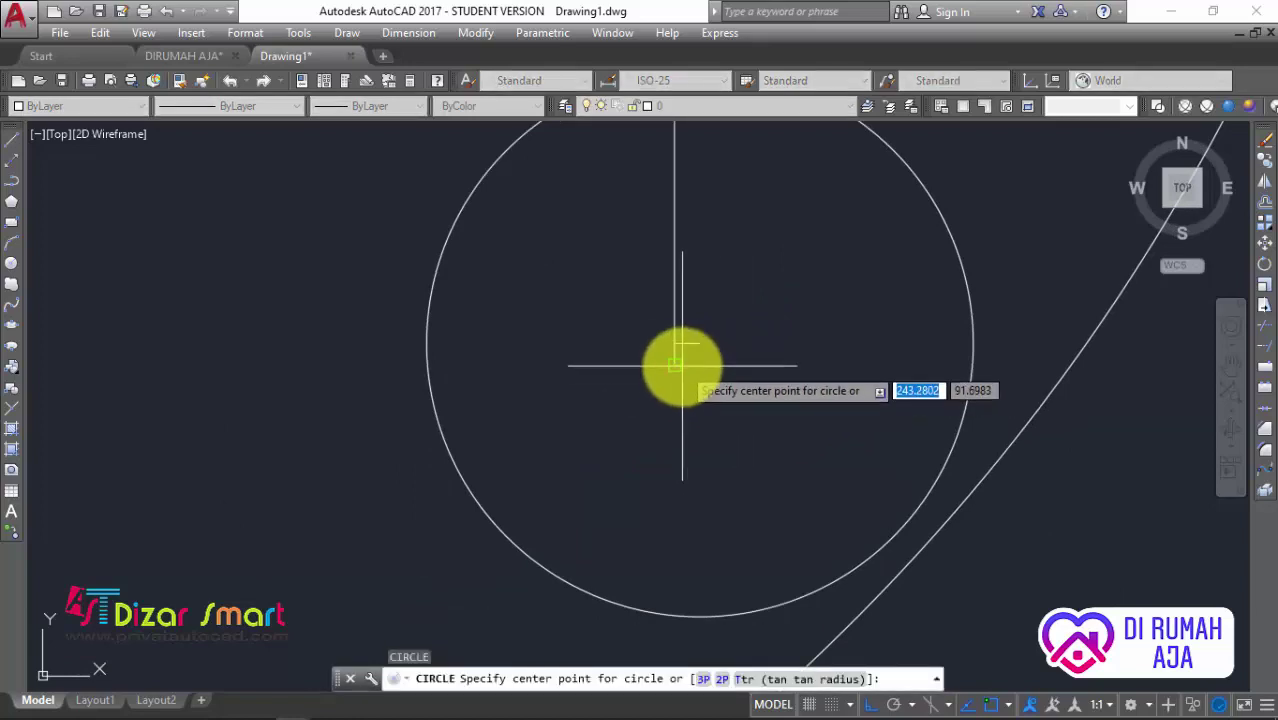
scroll(676, 365, up, 3)
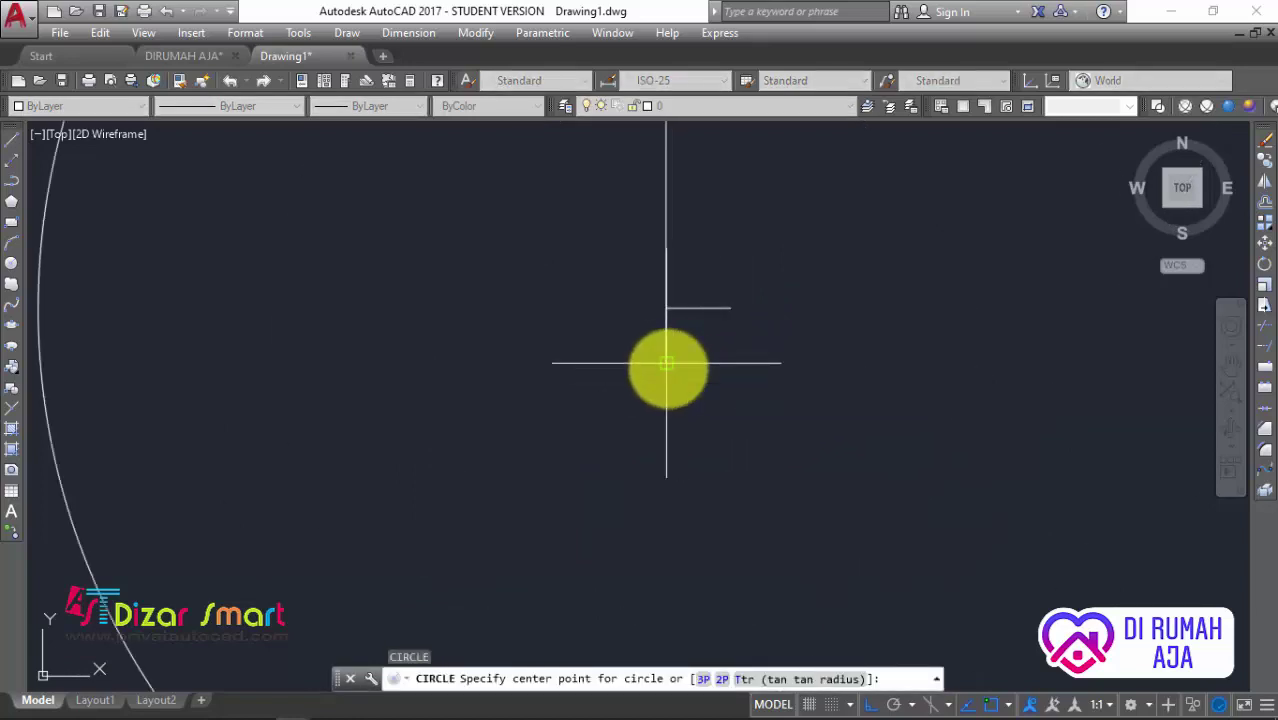
click(666, 363)
scroll(666, 363, down, 2)
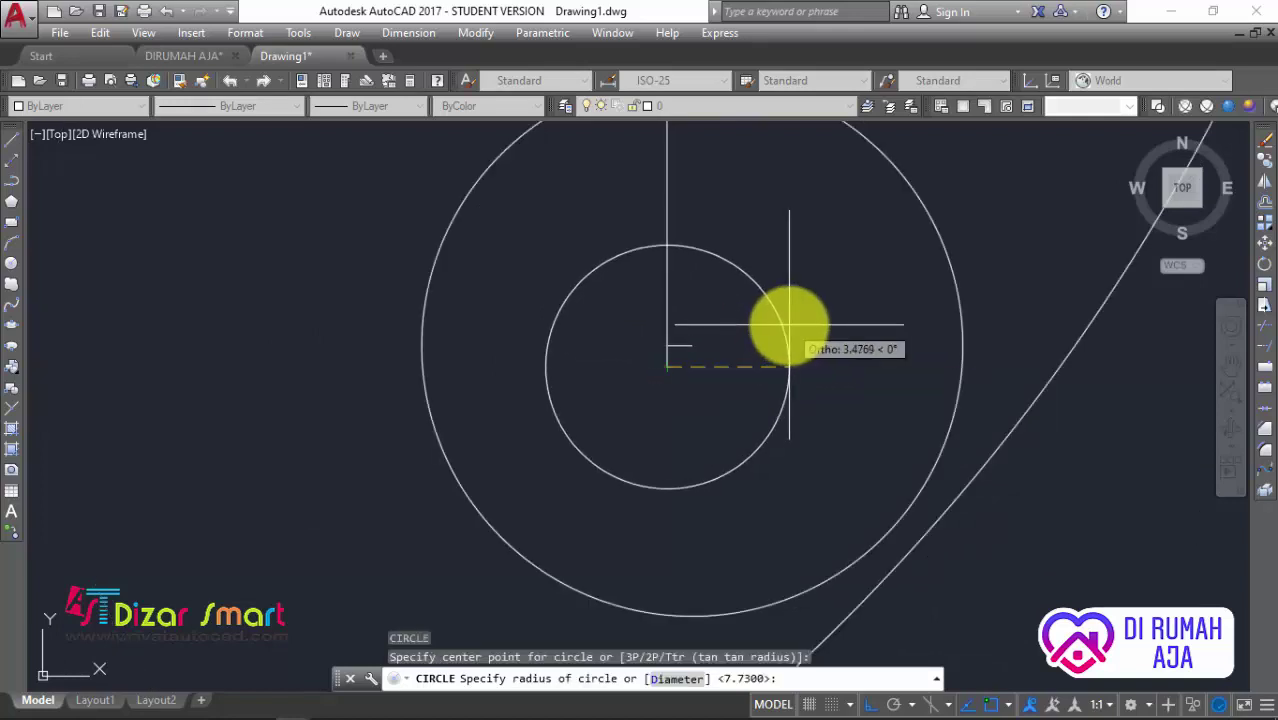
text(8.66)
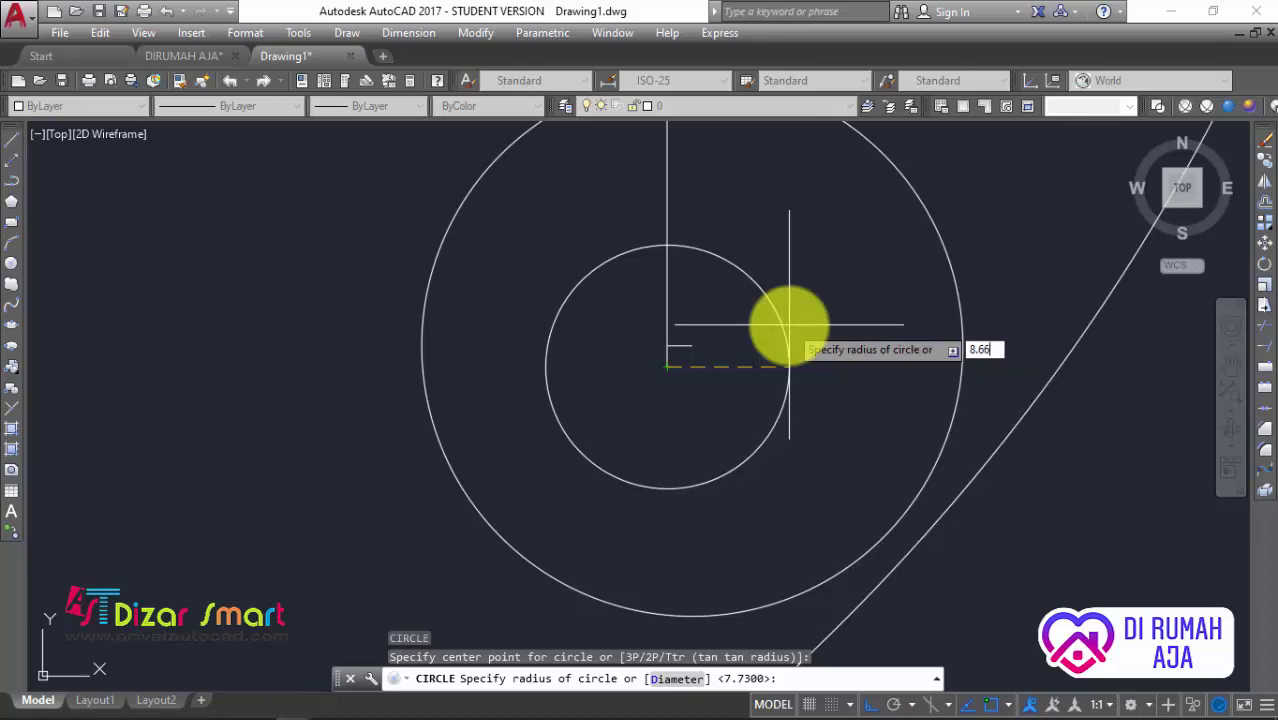
key(Return)
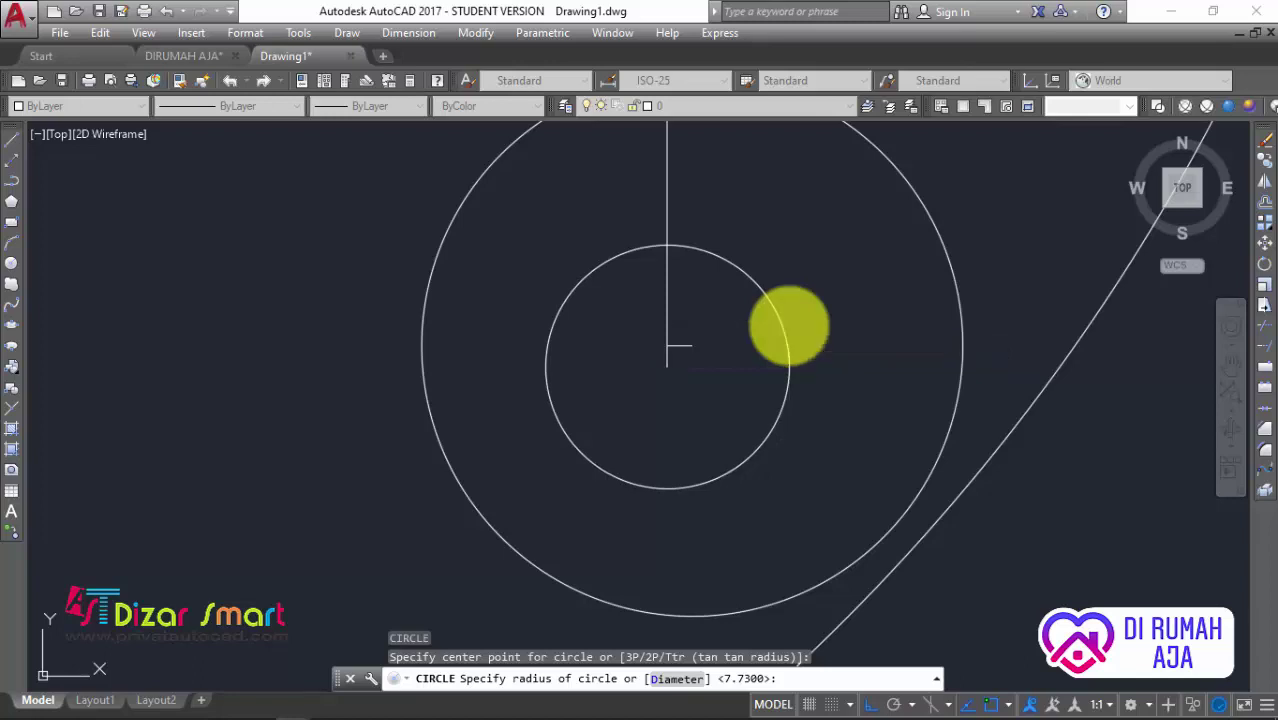
scroll(787, 322, up, 2)
scroll(765, 331, up, 2)
scroll(785, 330, down, 1)
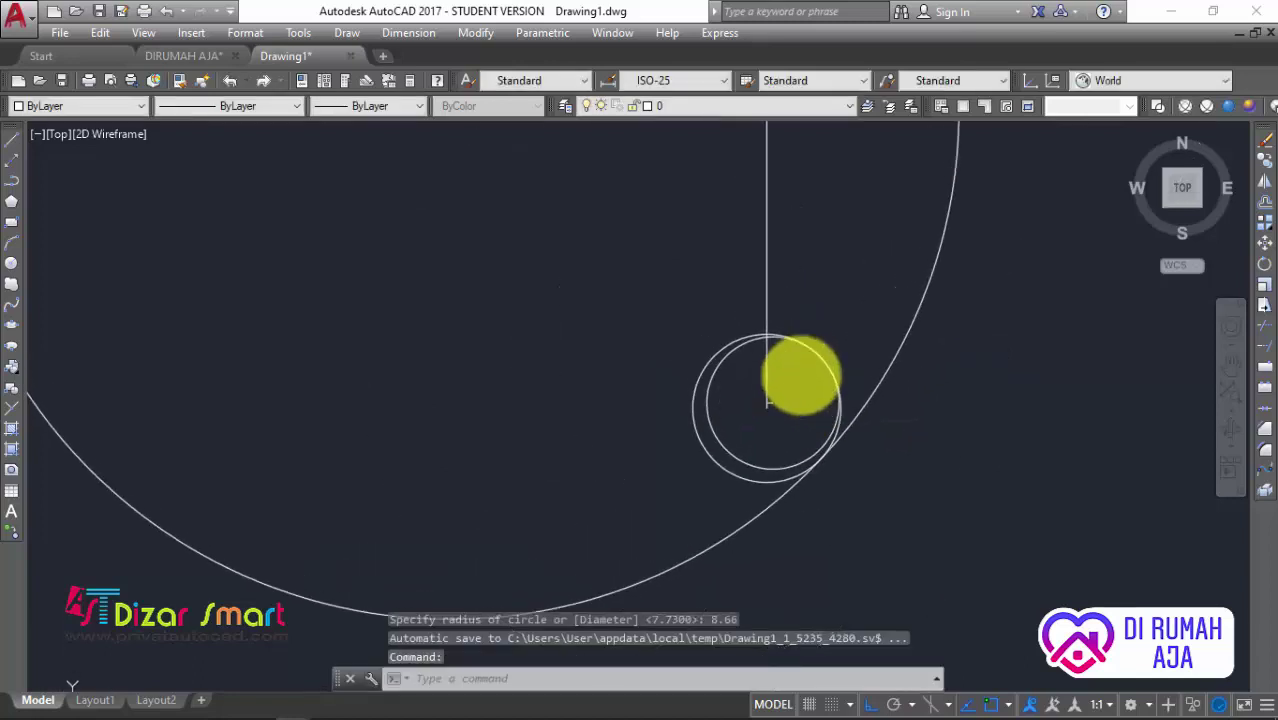
scroll(805, 350, up, 1)
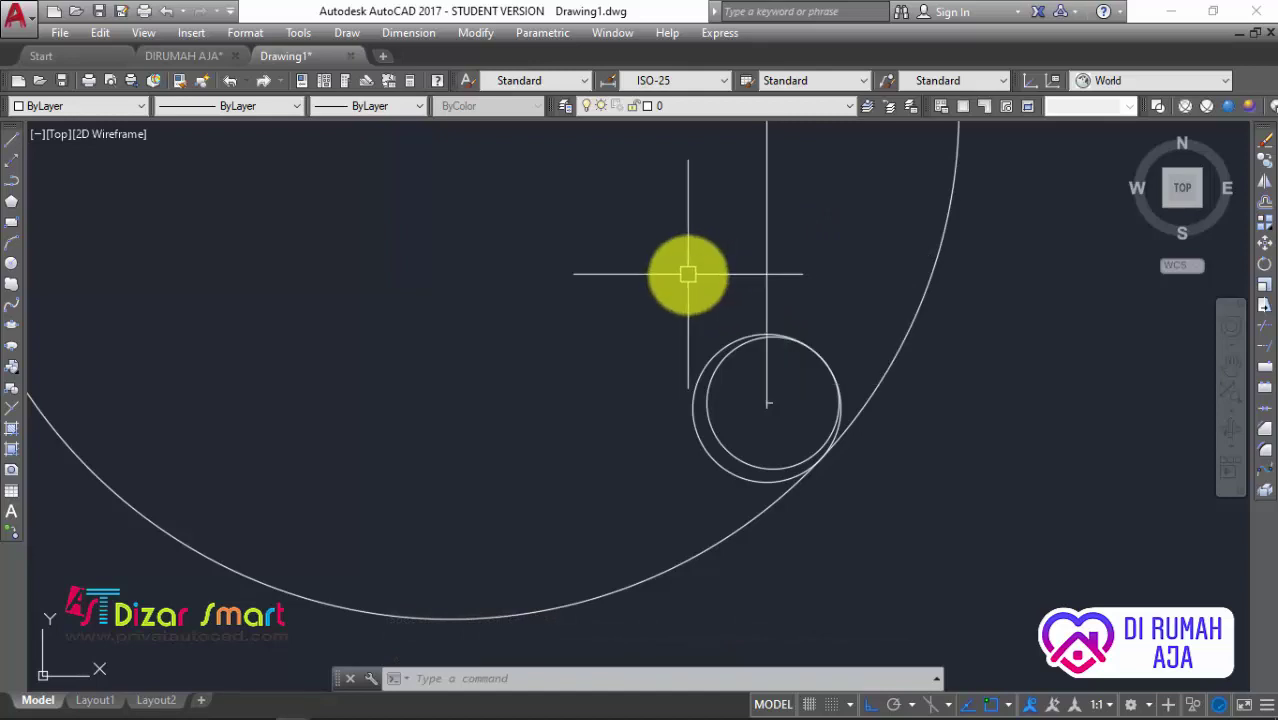
Offset the vertical guide line 4.81 units to its left with OFFSET
text(o)
key(Return)
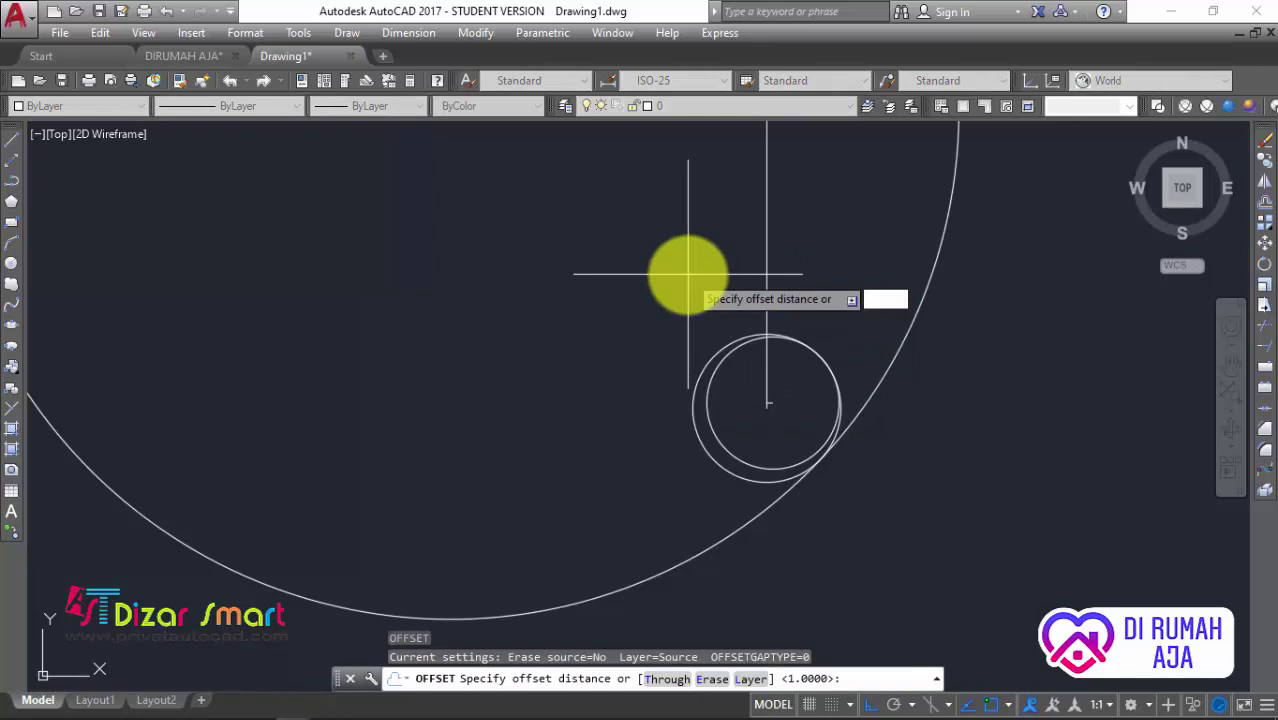
text(4.8)
text(1)
key(Return)
click(764, 275)
click(640, 291)
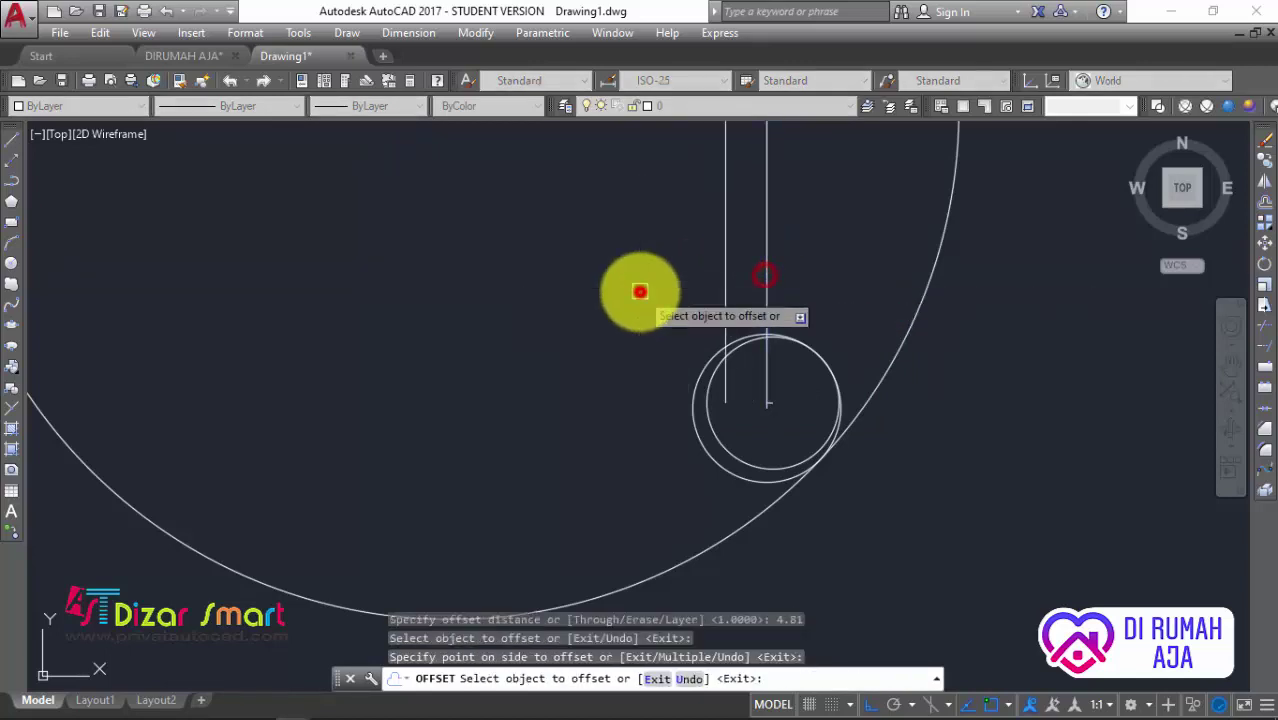
key(Escape)
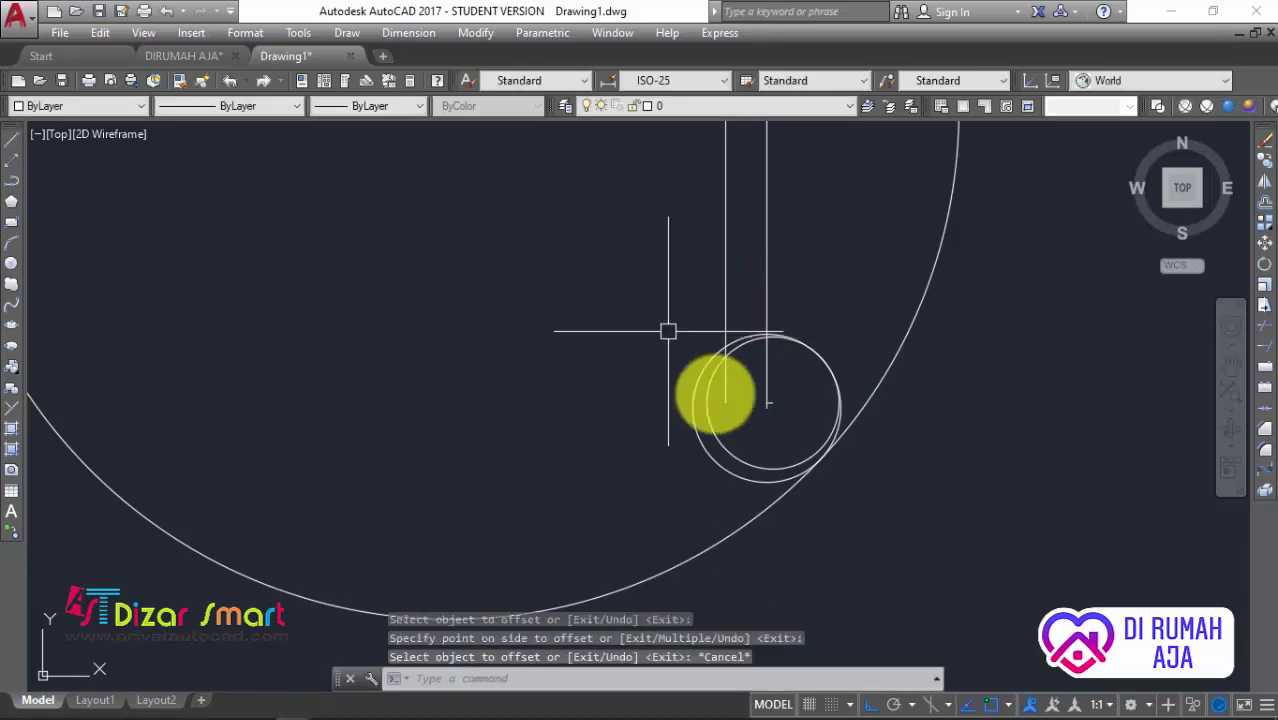
scroll(680, 340, up, 3)
scroll(705, 380, down, 3)
middle_drag(710, 391, 699, 300)
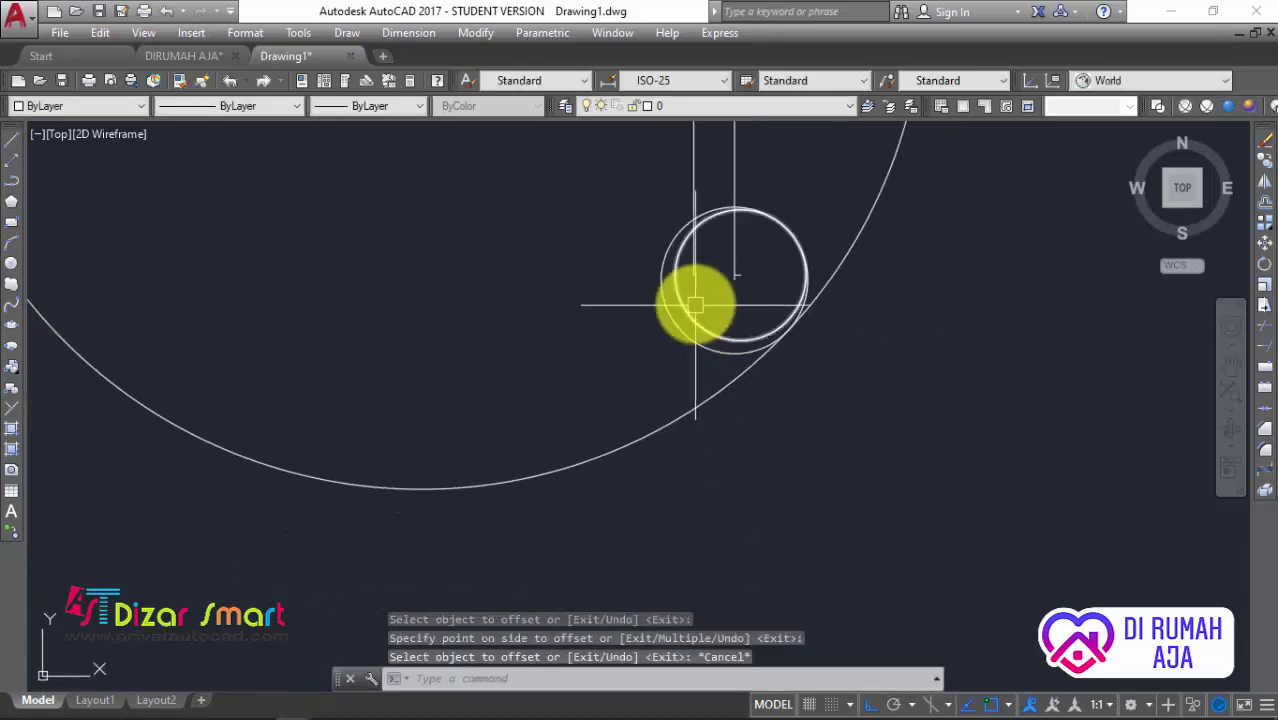
scroll(696, 275, up, 2)
click(692, 263)
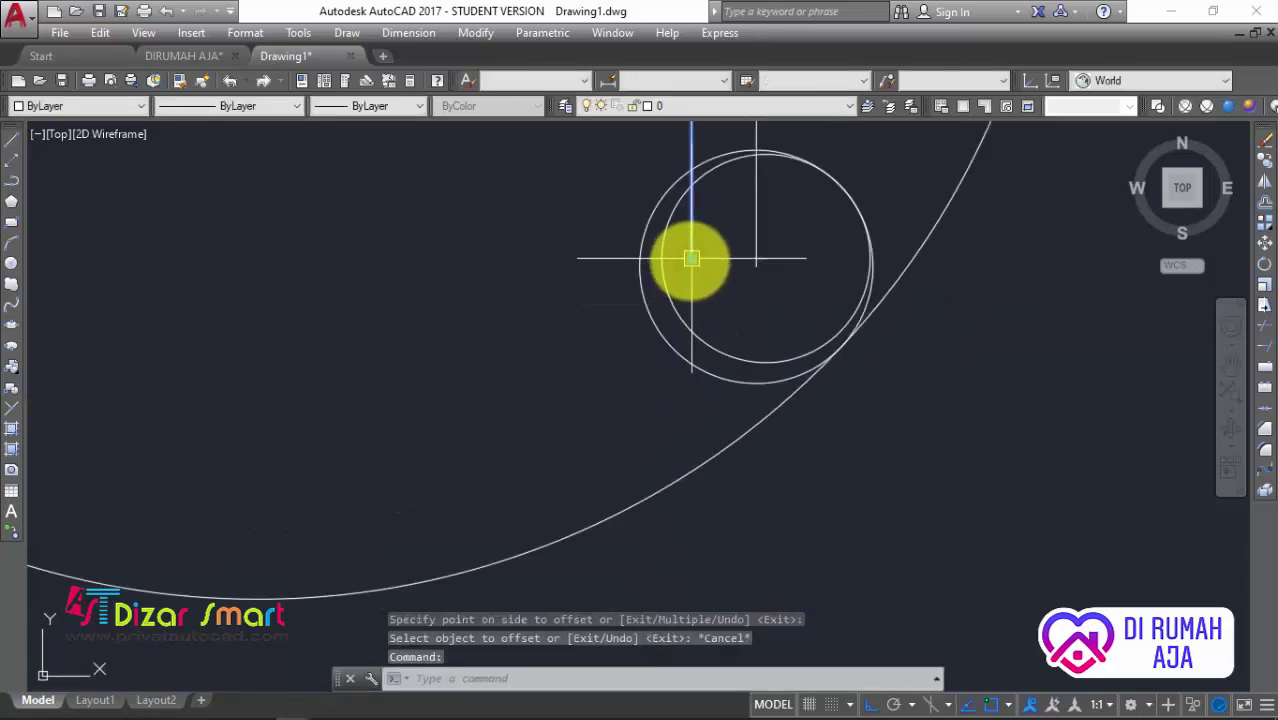
click(691, 258)
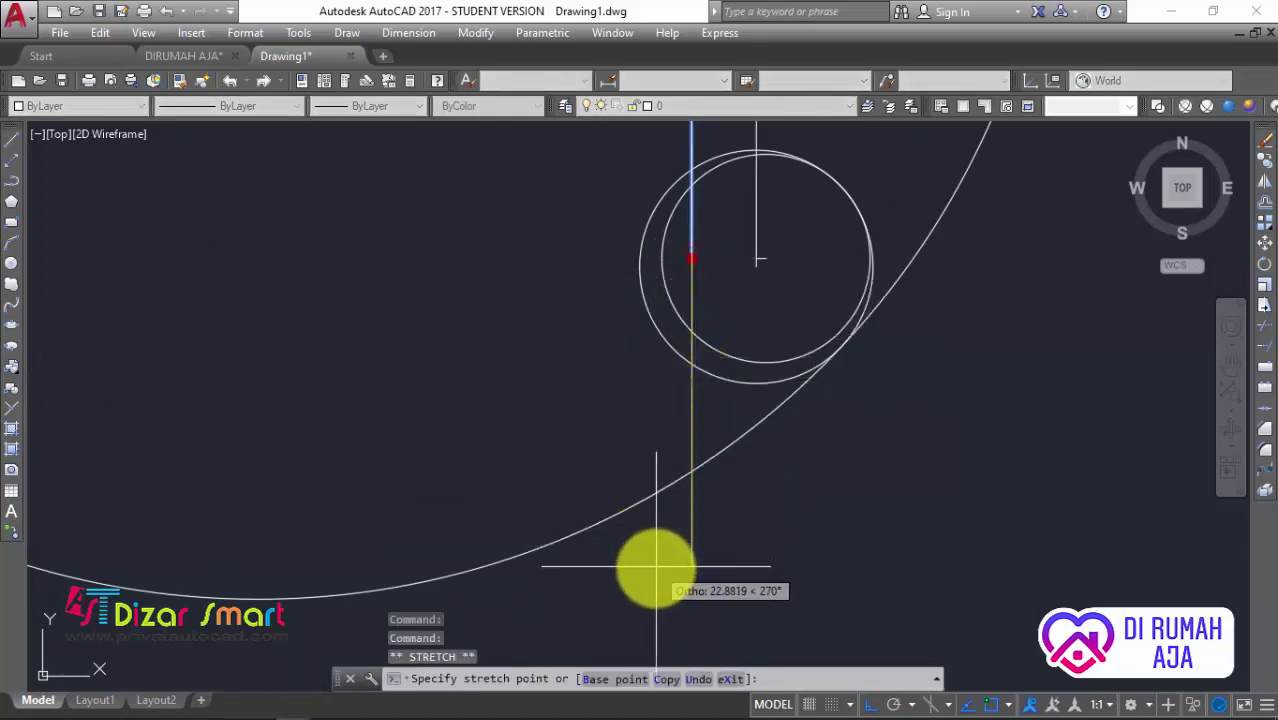
key(Escape)
scroll(668, 537, down, 2)
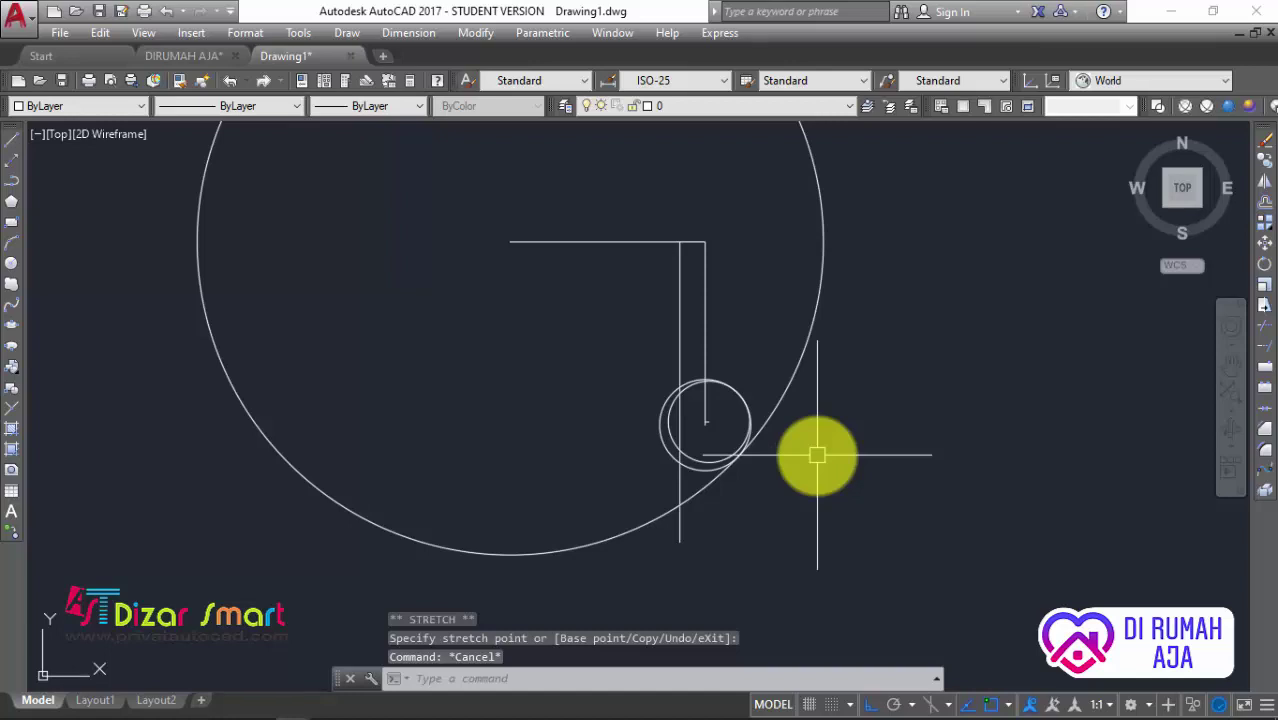
text(T)
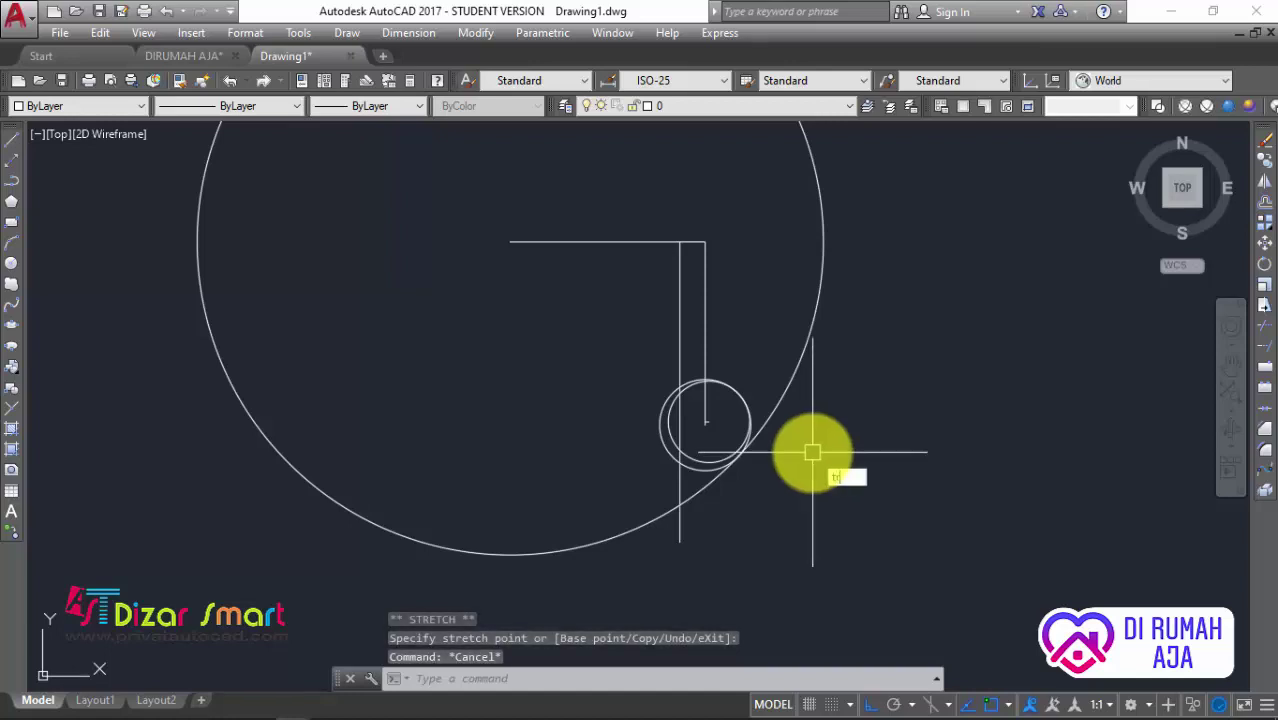
text(R)
key(Return)
key(Return)
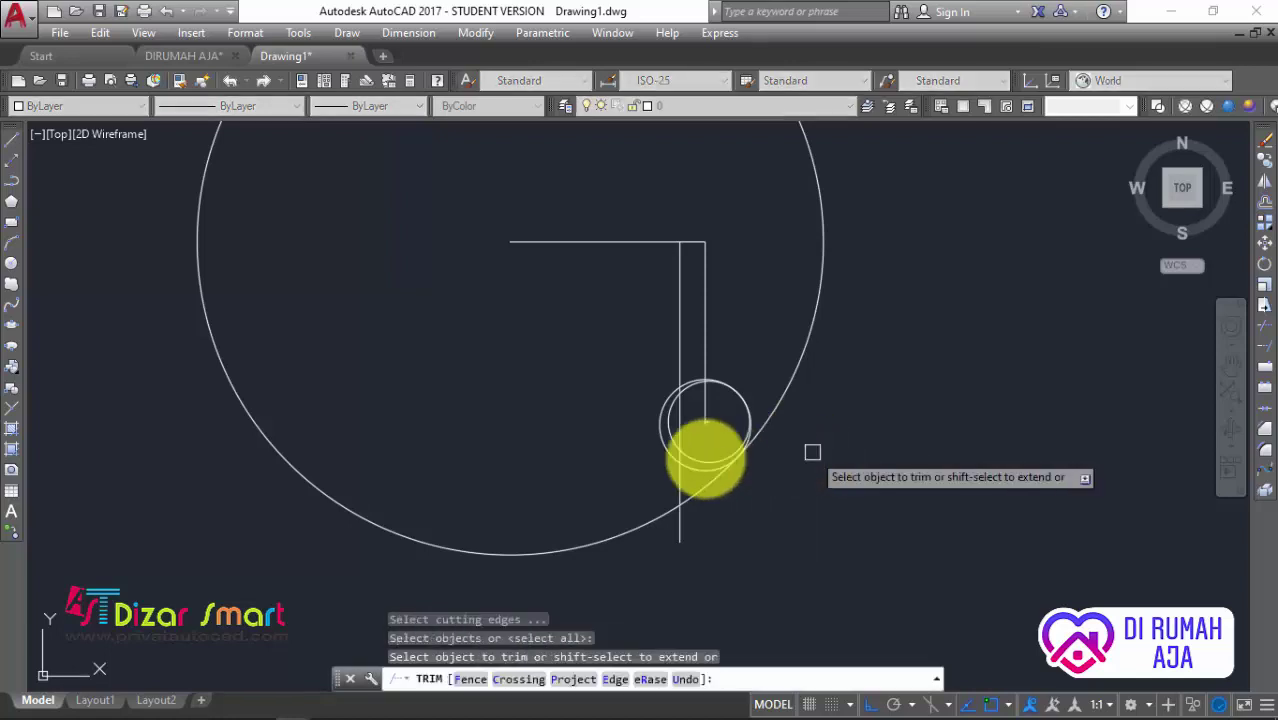
scroll(702, 448, up, 4)
scroll(623, 345, up, 2)
scroll(623, 345, up, 1)
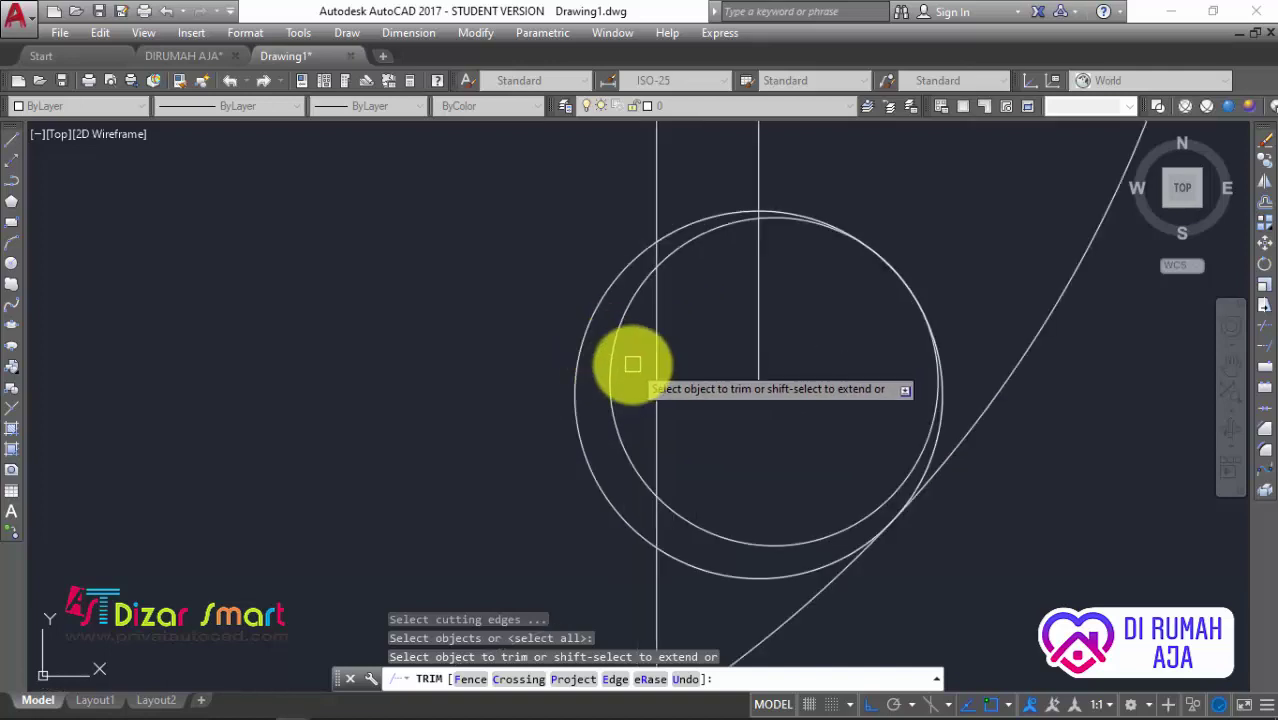
click(628, 357)
click(517, 435)
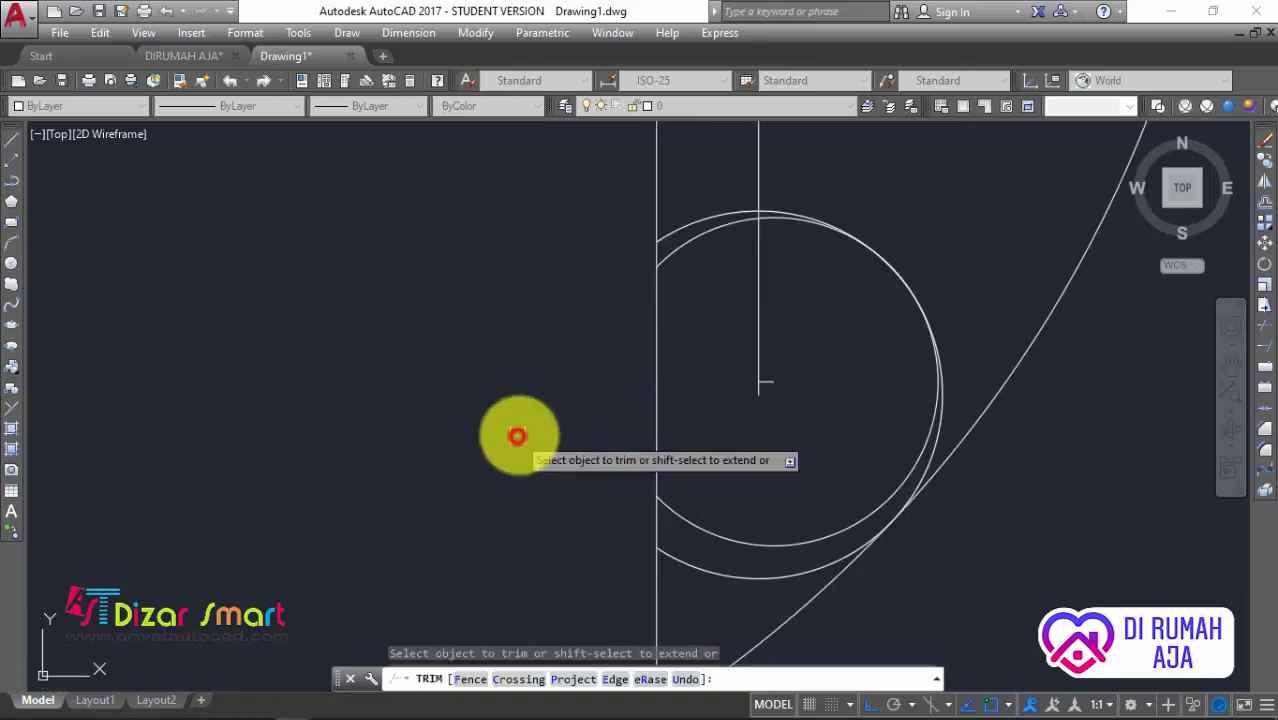
click(694, 222)
scroll(697, 218, down, 2)
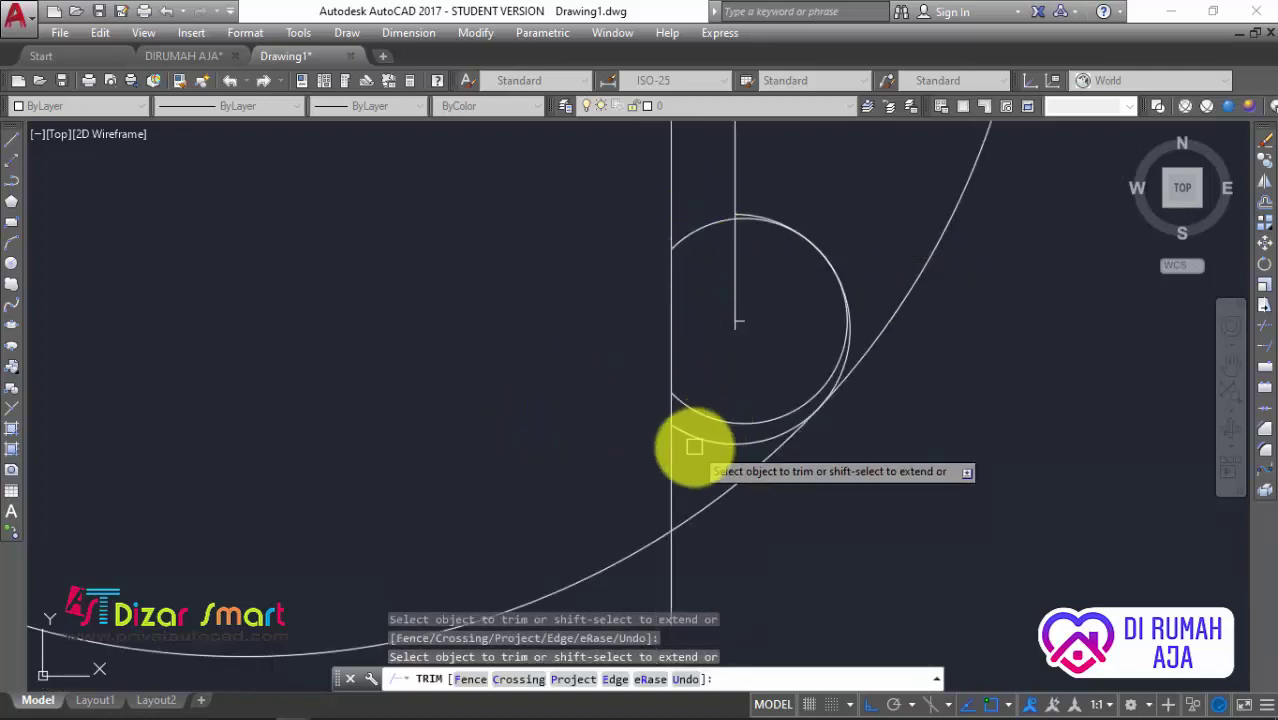
scroll(694, 447, up, 2)
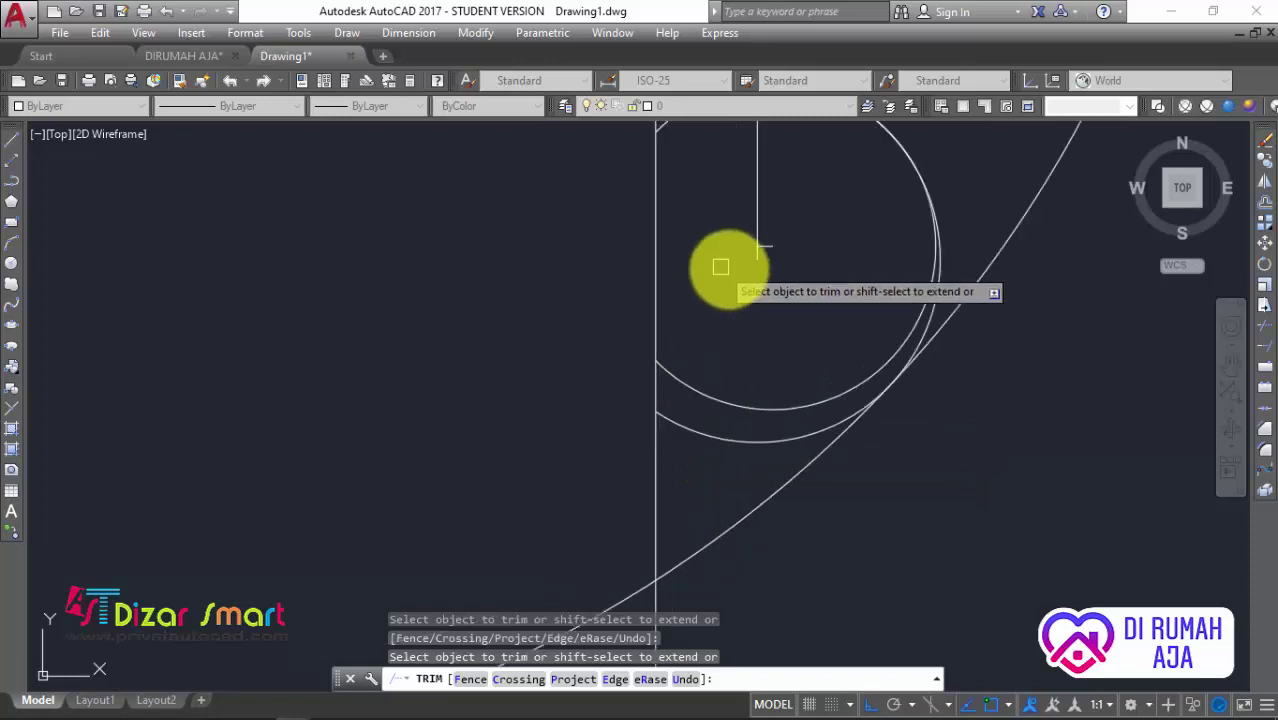
click(751, 402)
scroll(816, 445, down, 2)
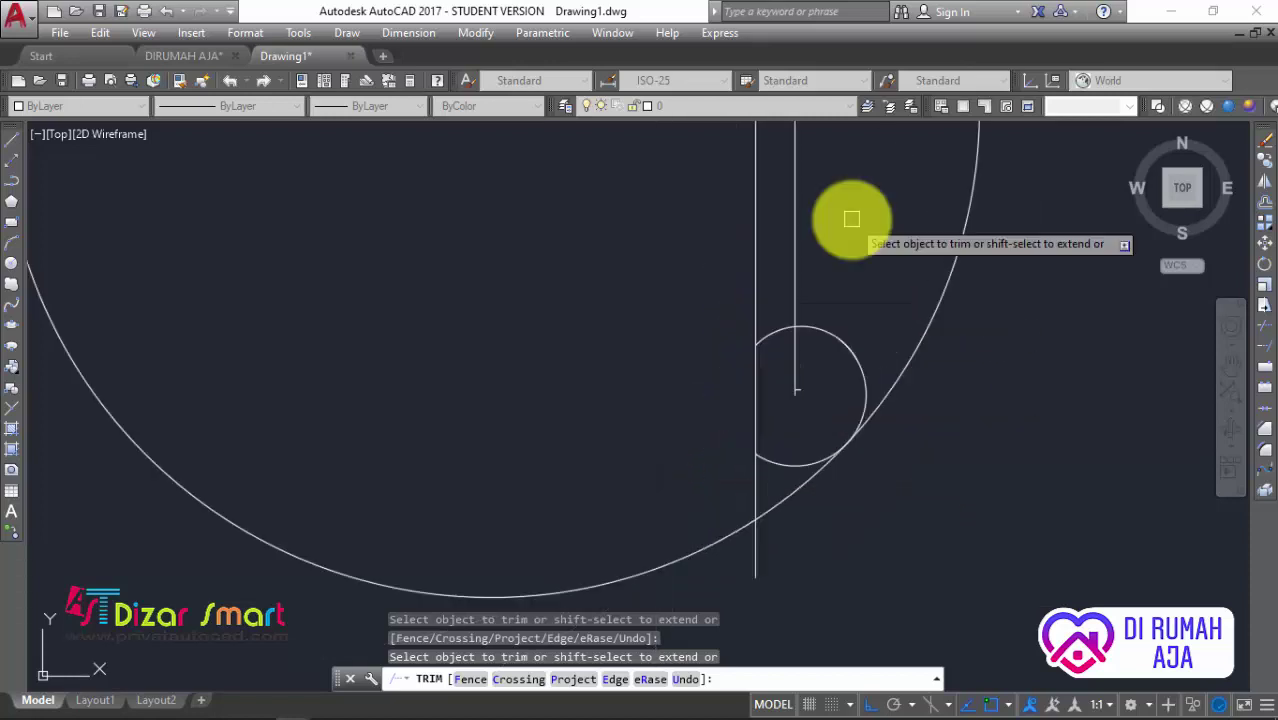
click(851, 218)
click(713, 240)
key(Escape)
scroll(688, 505, up, 4)
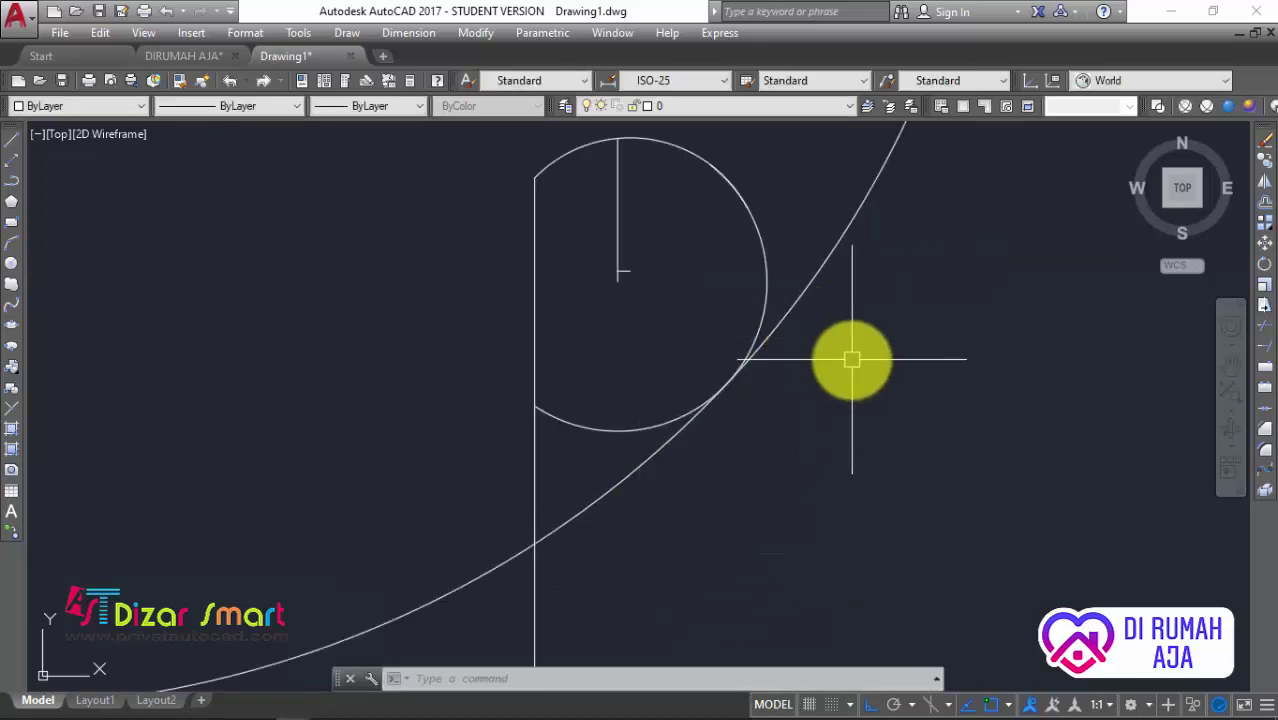
text(tr)
key(Return)
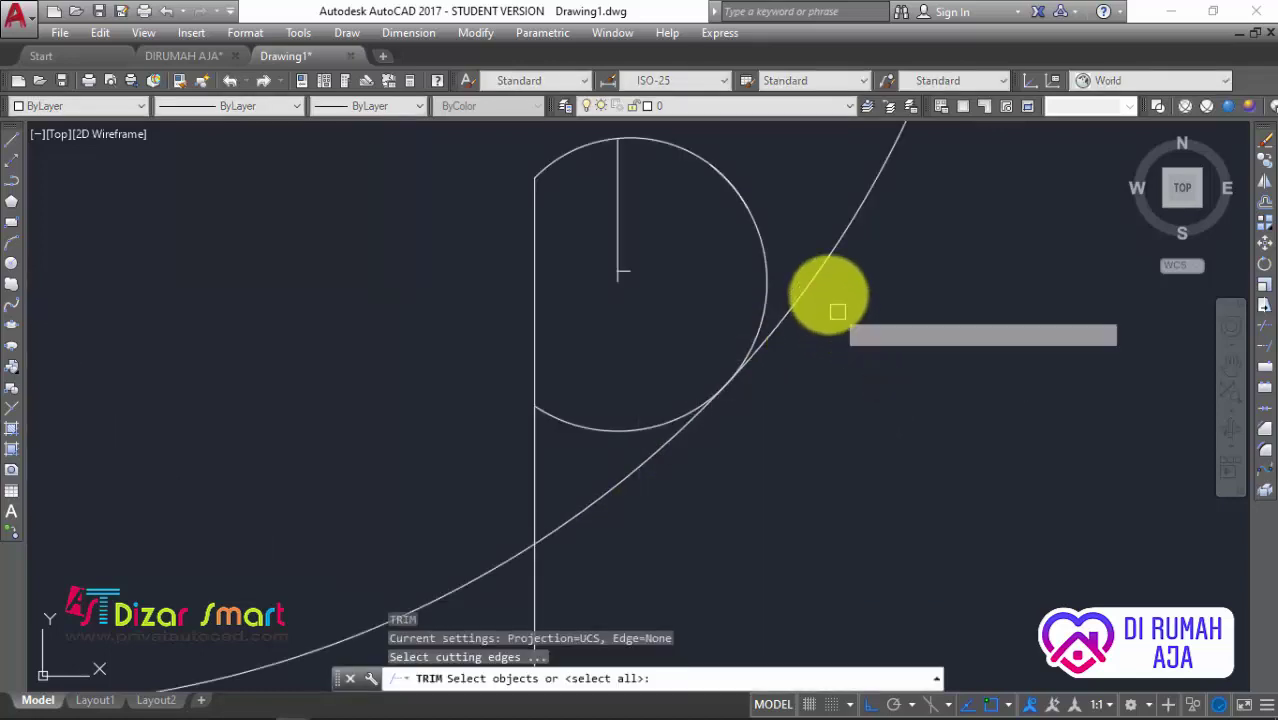
key(Return)
click(807, 279)
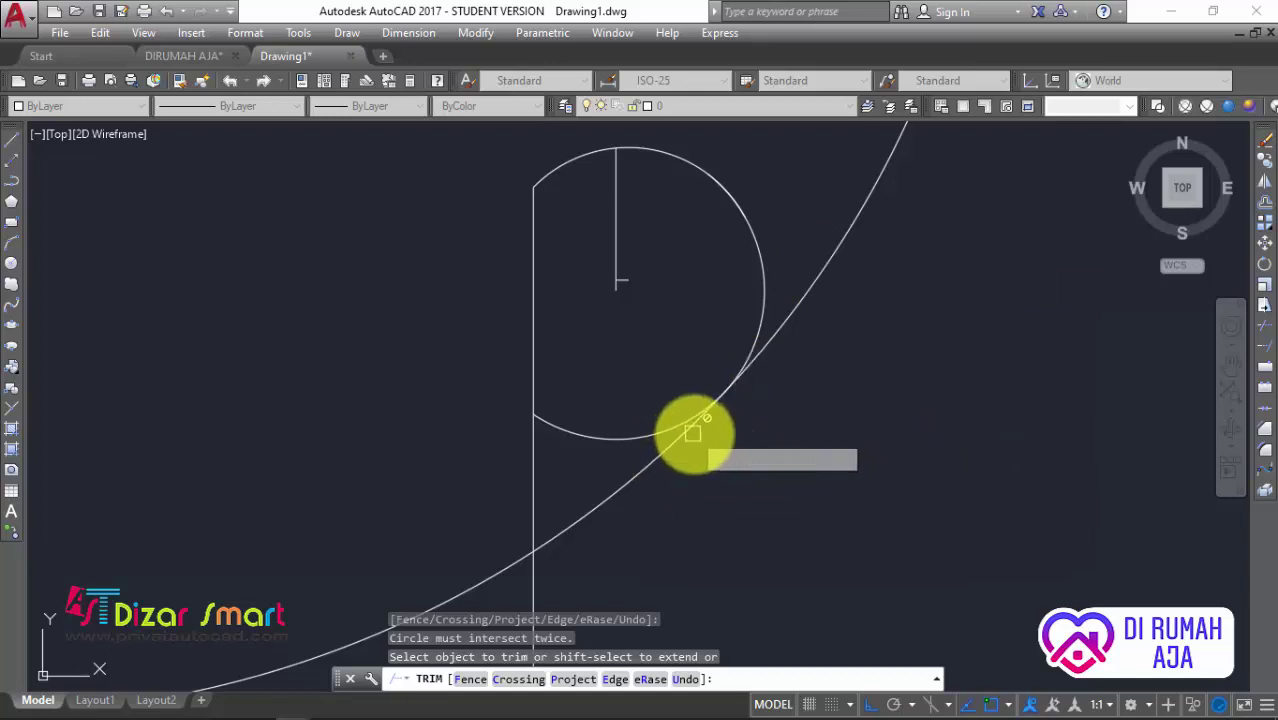
scroll(727, 386, up, 2)
scroll(699, 391, up, 2)
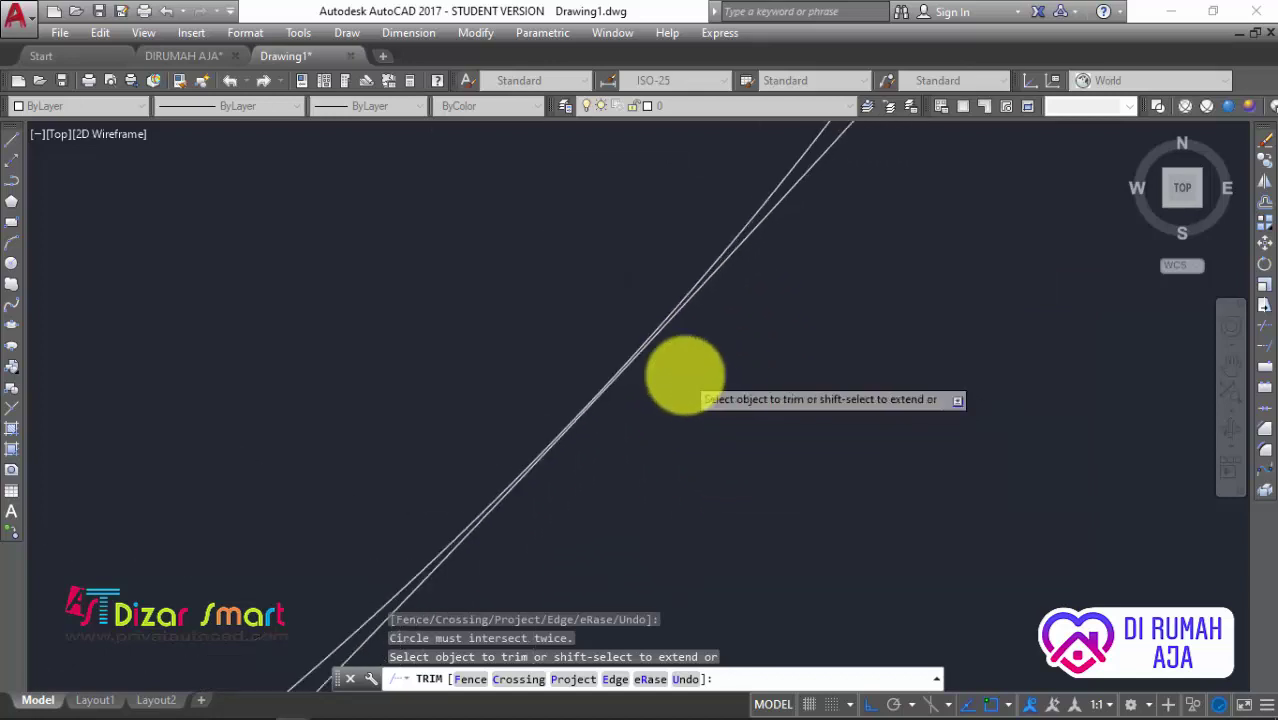
scroll(685, 374, up, 2)
middle_drag(579, 422, 590, 354)
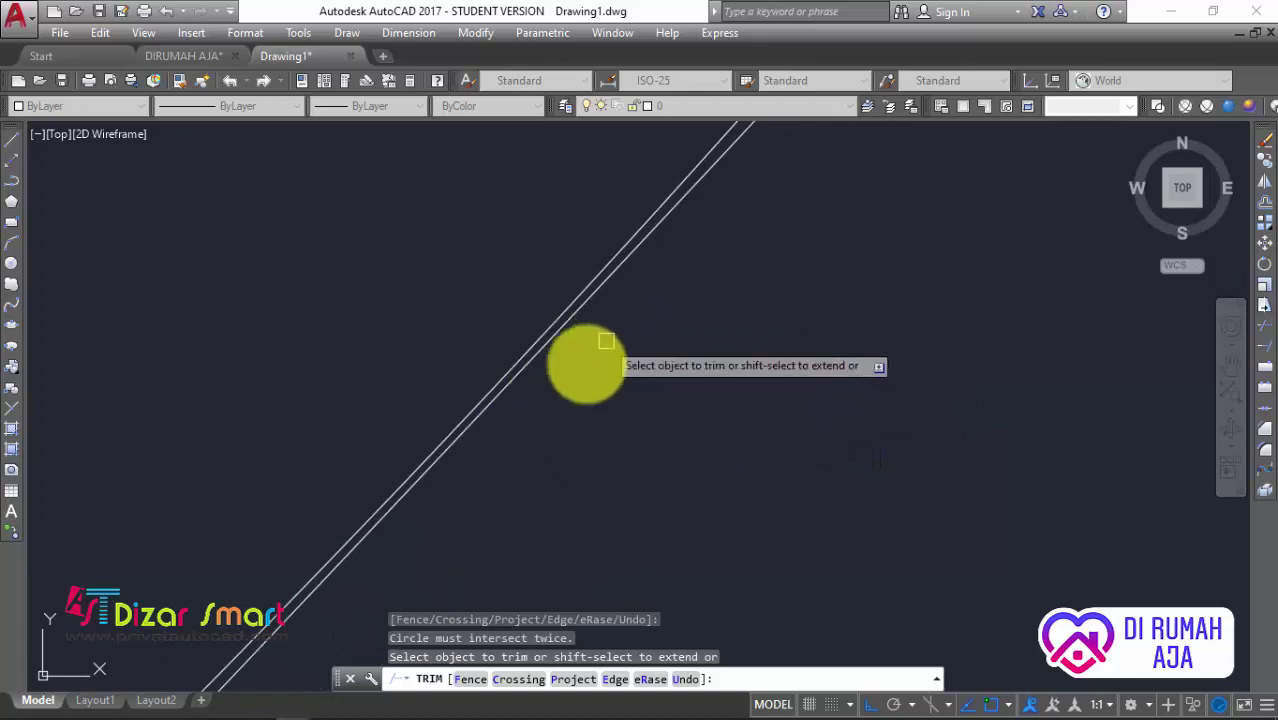
scroll(700, 362, down, 5)
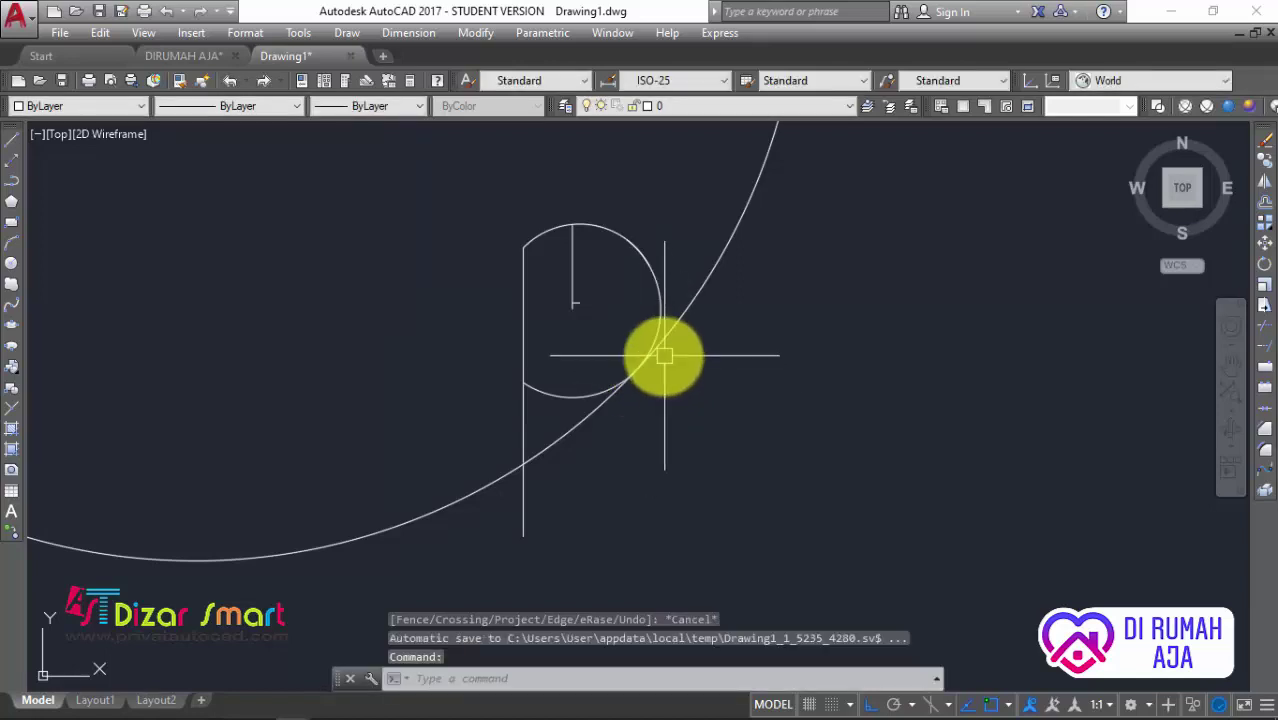
Move the diagonal line from a base point on it onto the large circle's edge
scroll(665, 355, up, 3)
scroll(599, 380, up, 3)
scroll(590, 372, up, 2)
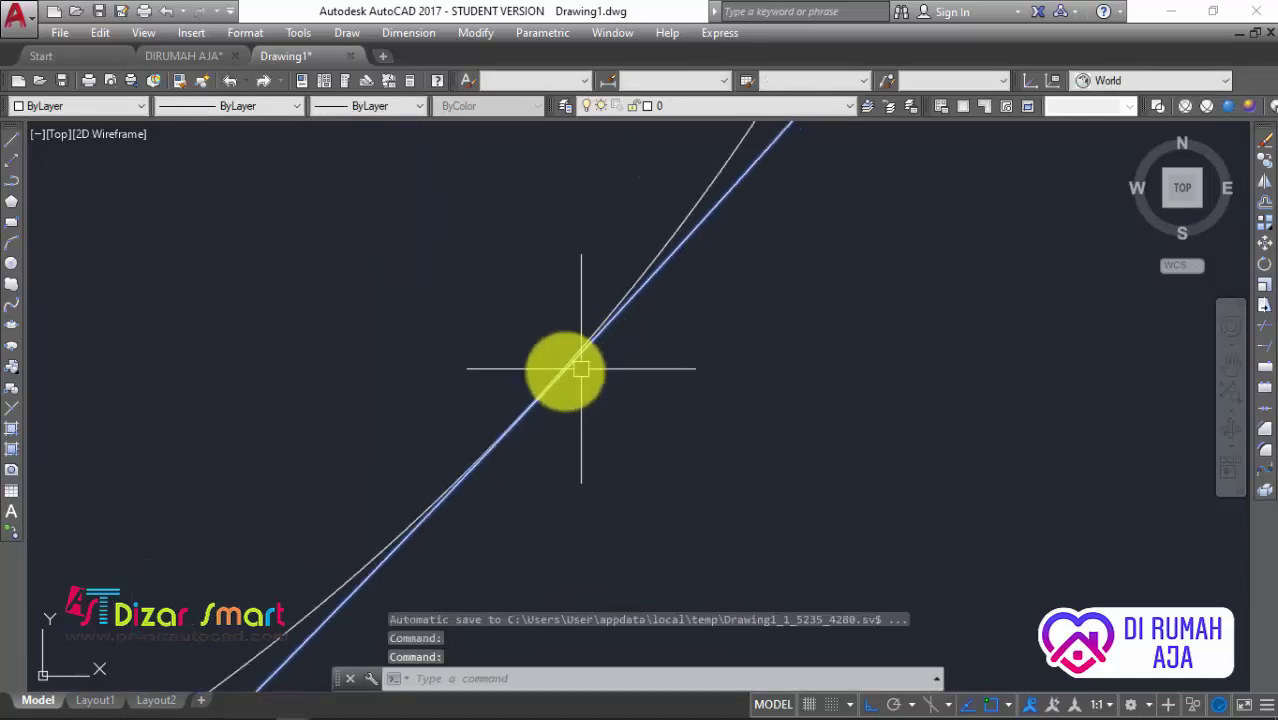
middle_drag(541, 422, 617, 422)
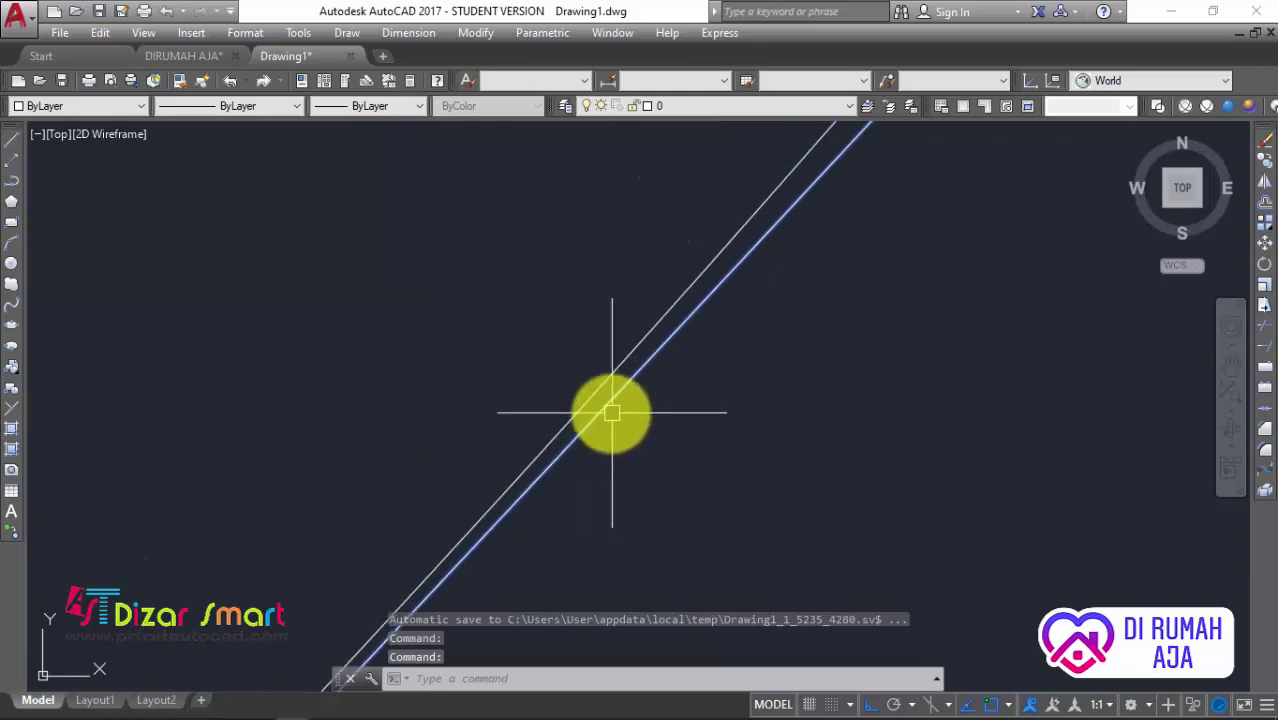
text(m)
key(Return)
click(588, 425)
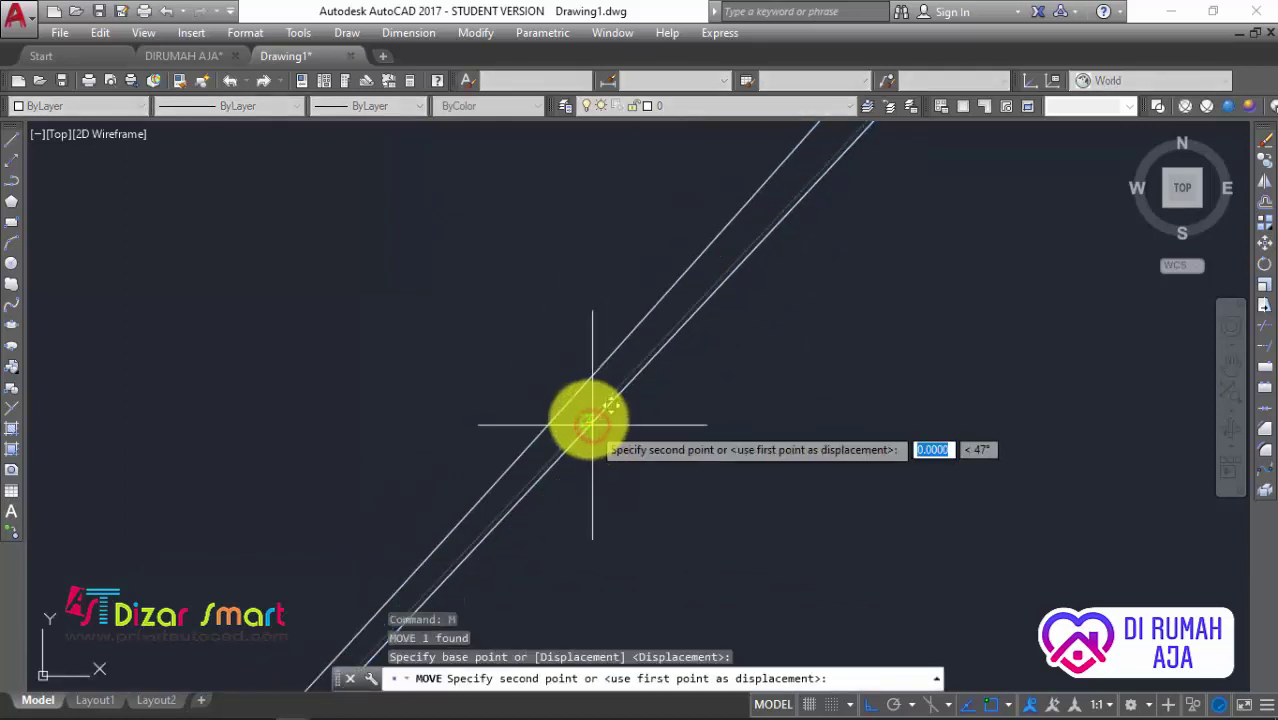
click(580, 392)
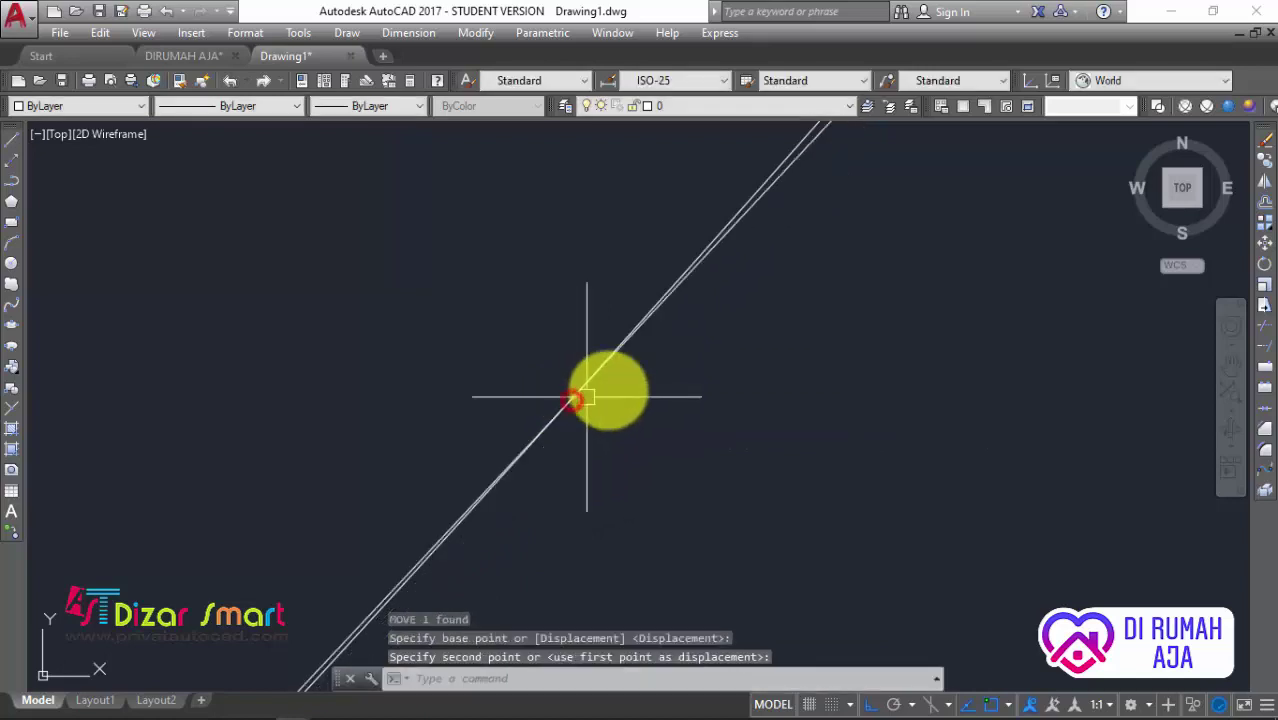
middle_drag(585, 391, 698, 350)
scroll(698, 350, down, 3)
scroll(699, 348, down, 3)
scroll(705, 360, down, 2)
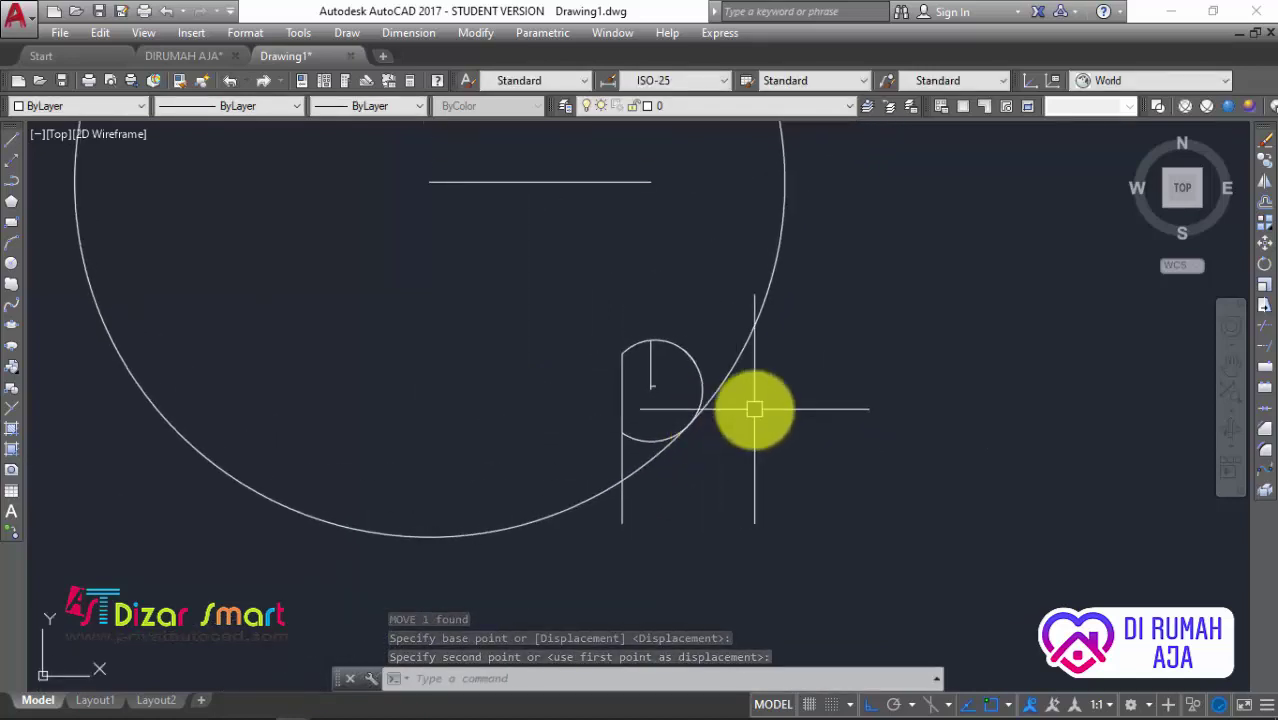
Trim the large circle down to one arc joining the P's rounded top to the vertical line
text(l)
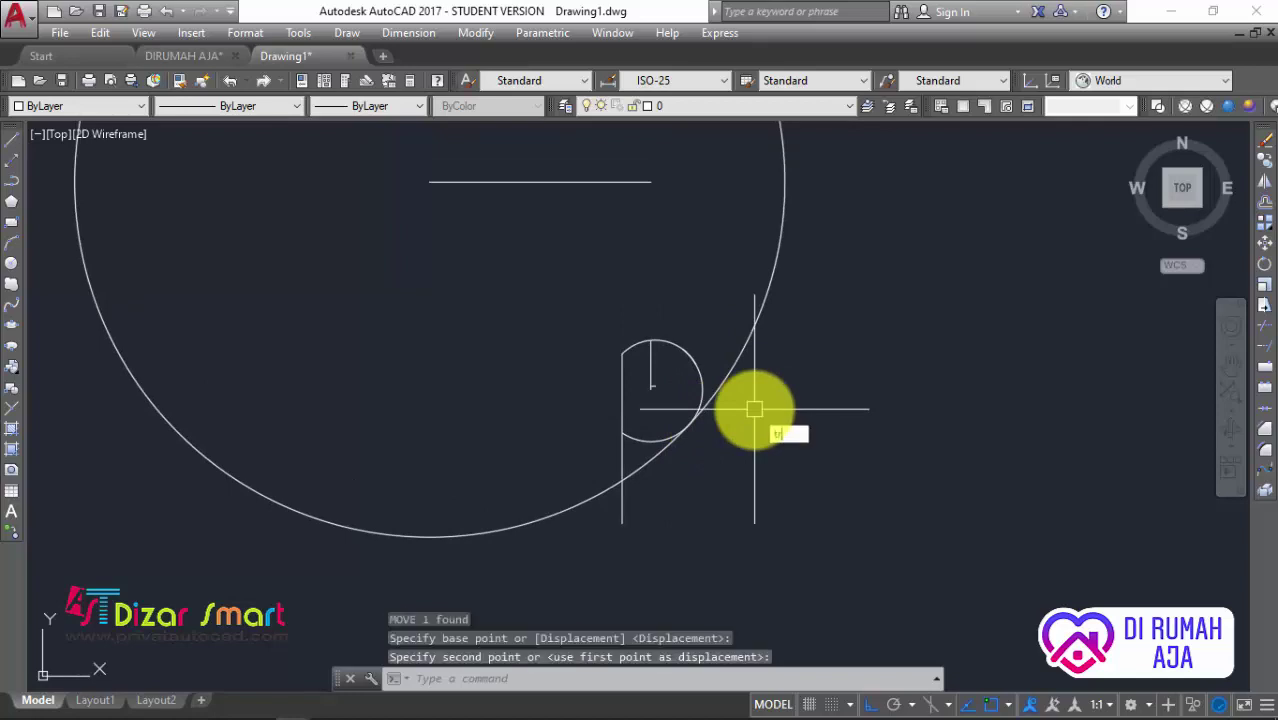
key(Return)
key(Return)
click(578, 512)
click(573, 503)
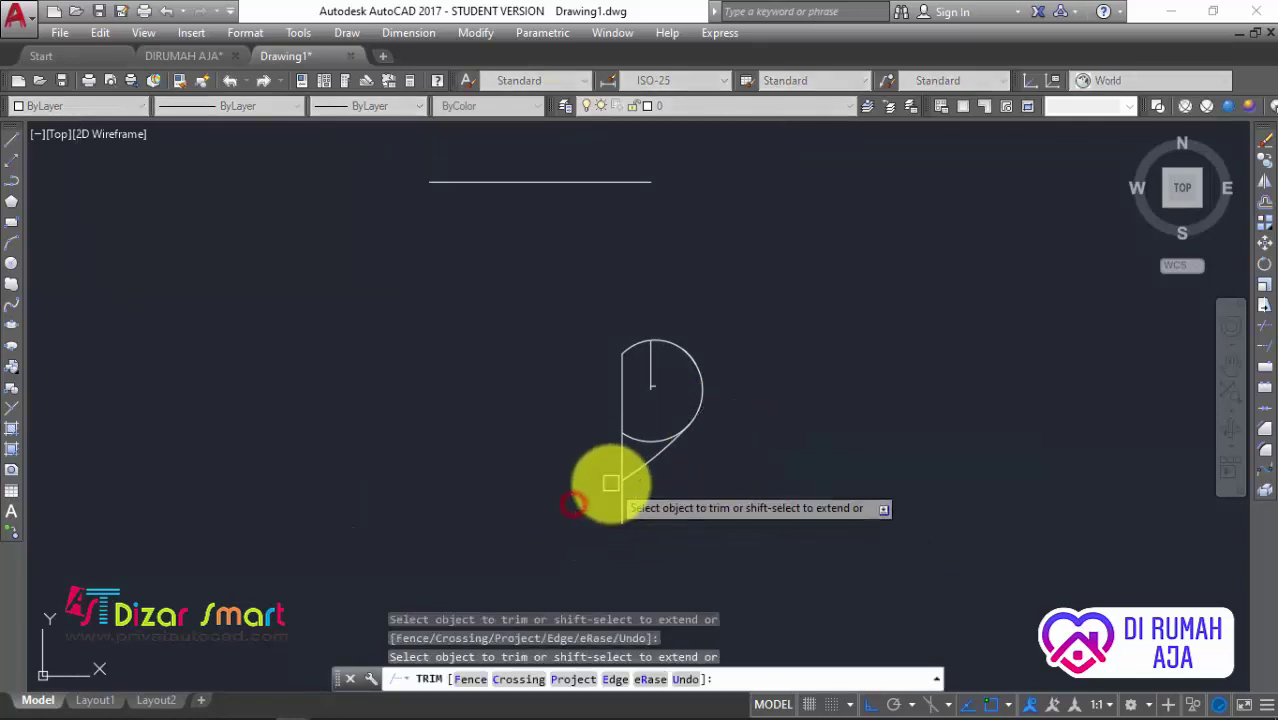
scroll(611, 484, up, 4)
middle_drag(698, 328, 692, 386)
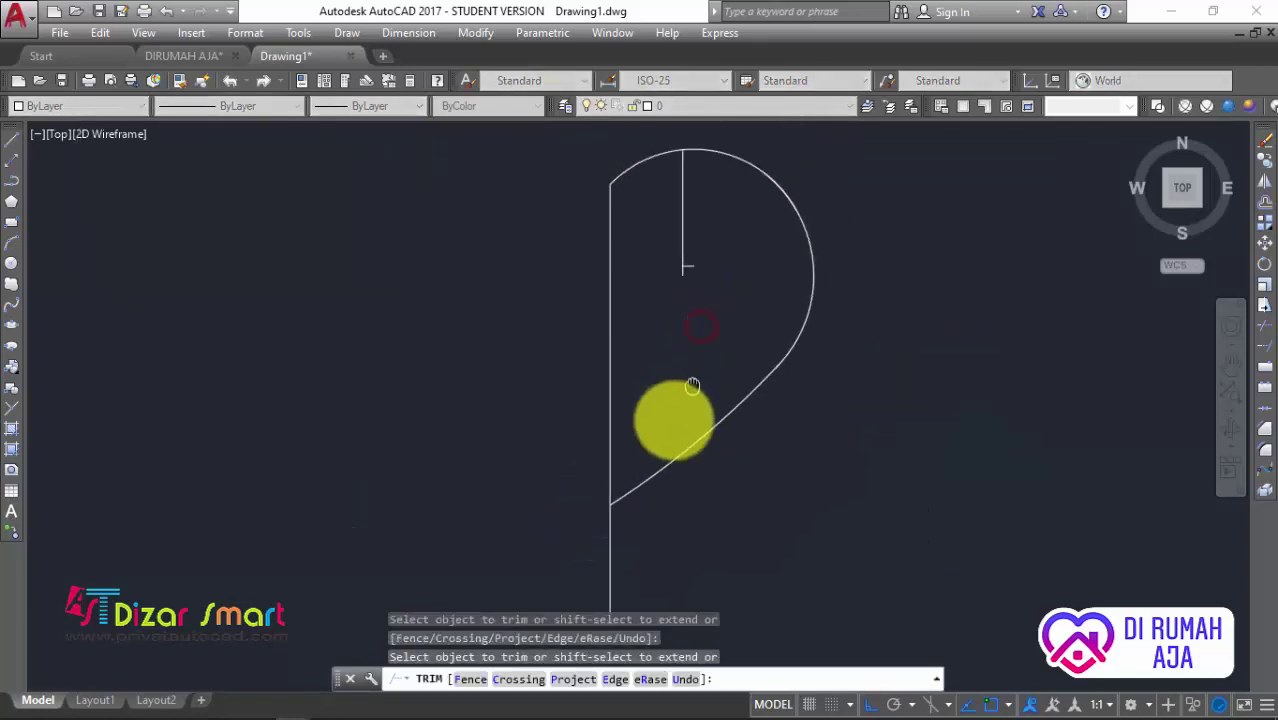
scroll(750, 265, up, 5)
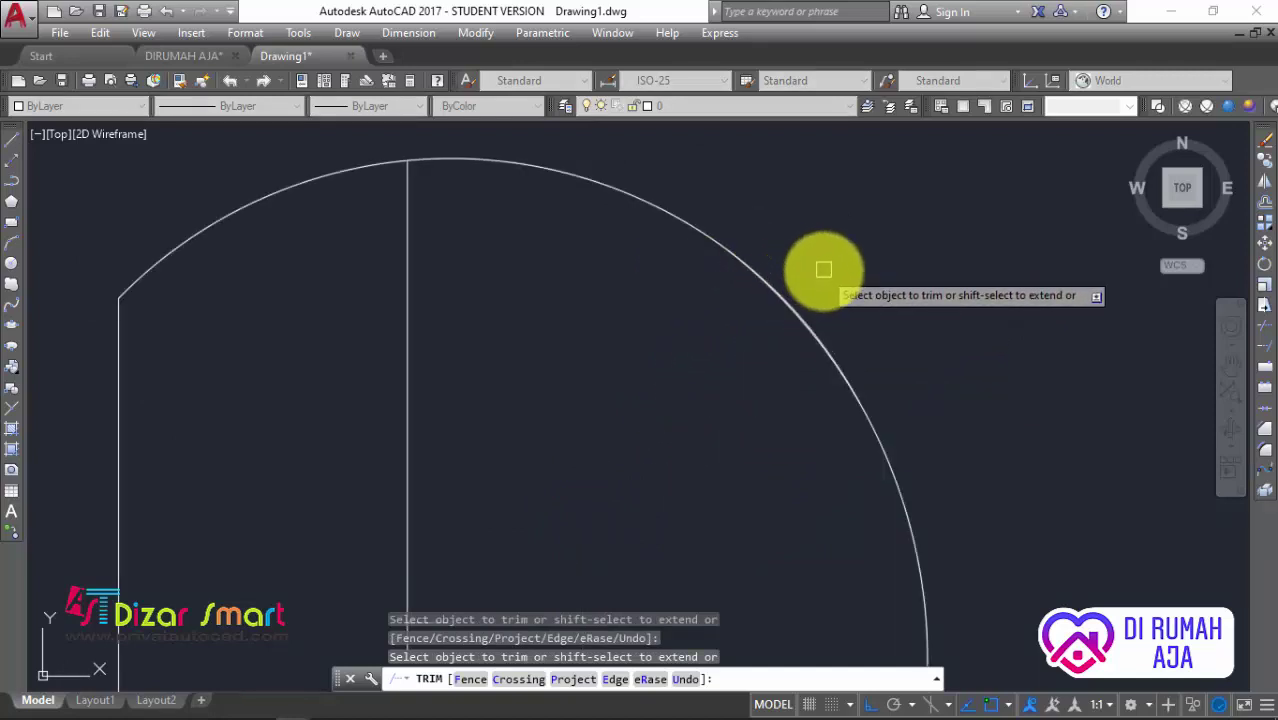
scroll(823, 269, up, 2)
scroll(746, 243, up, 3)
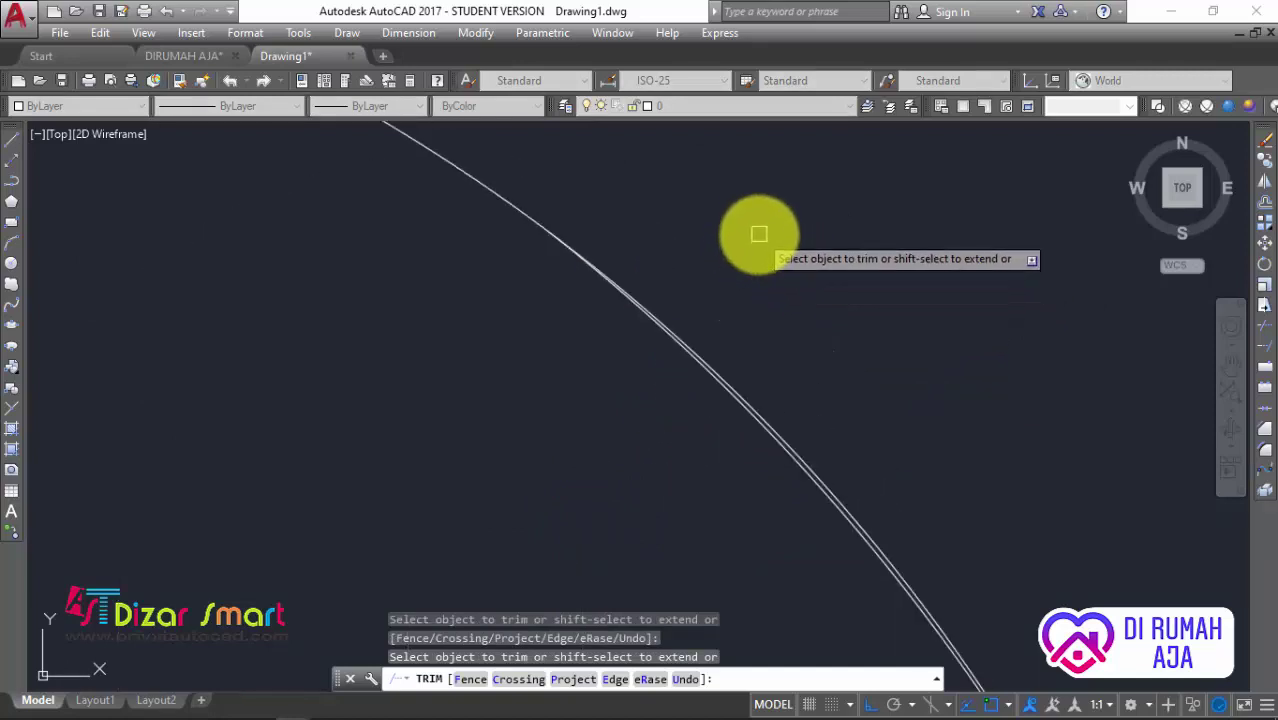
scroll(765, 535, up, 2)
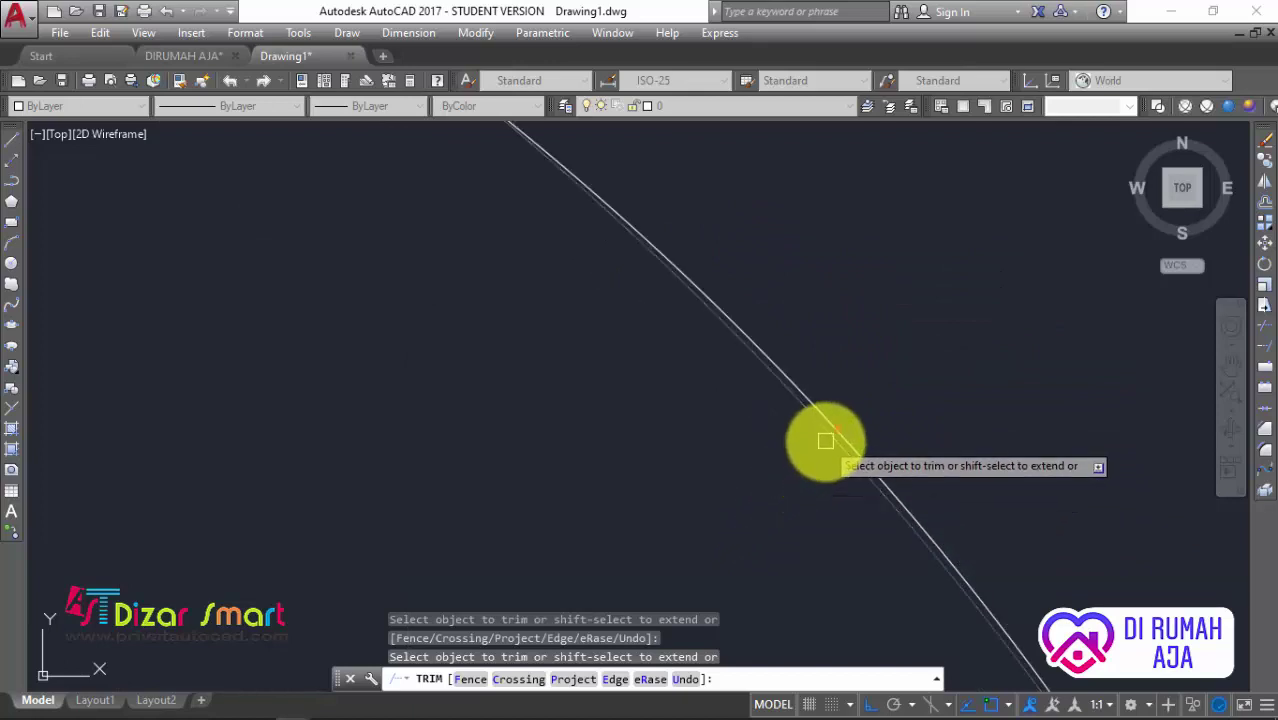
scroll(825, 441, up, 1)
scroll(827, 441, down, 2)
scroll(807, 408, down, 2)
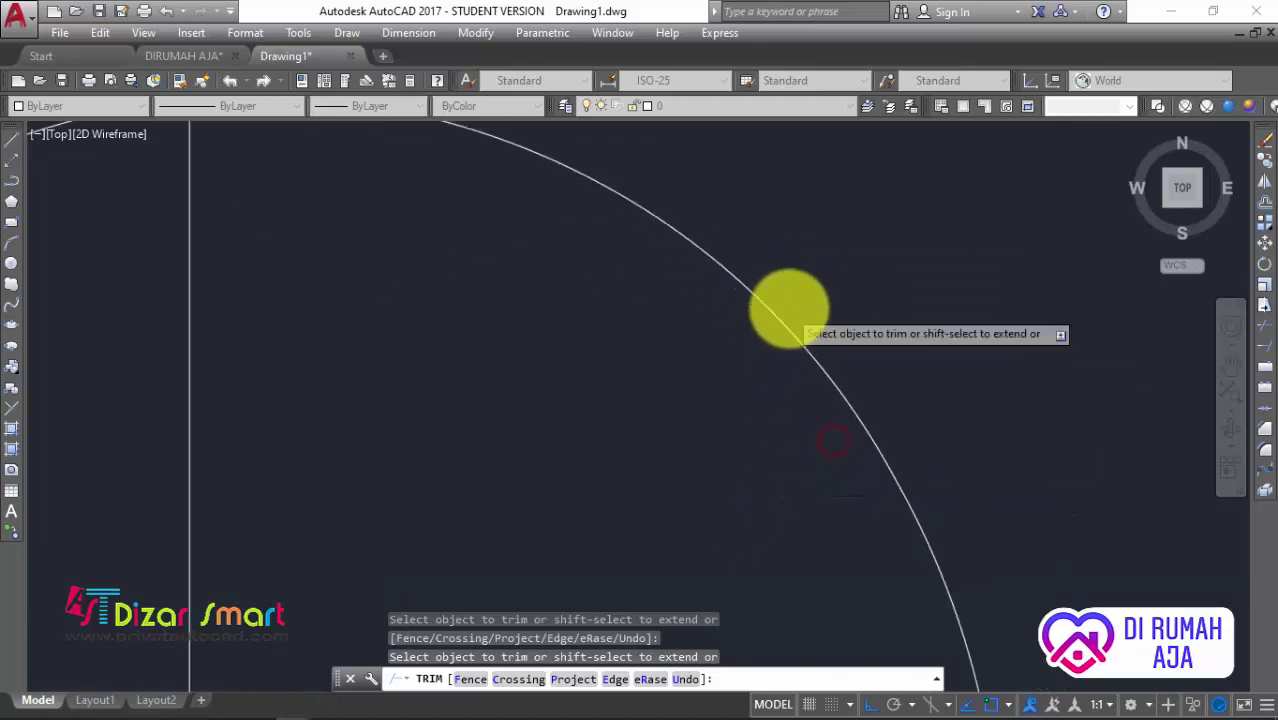
scroll(790, 305, down, 2)
scroll(813, 305, up, 1)
key(Escape)
scroll(835, 326, down, 2)
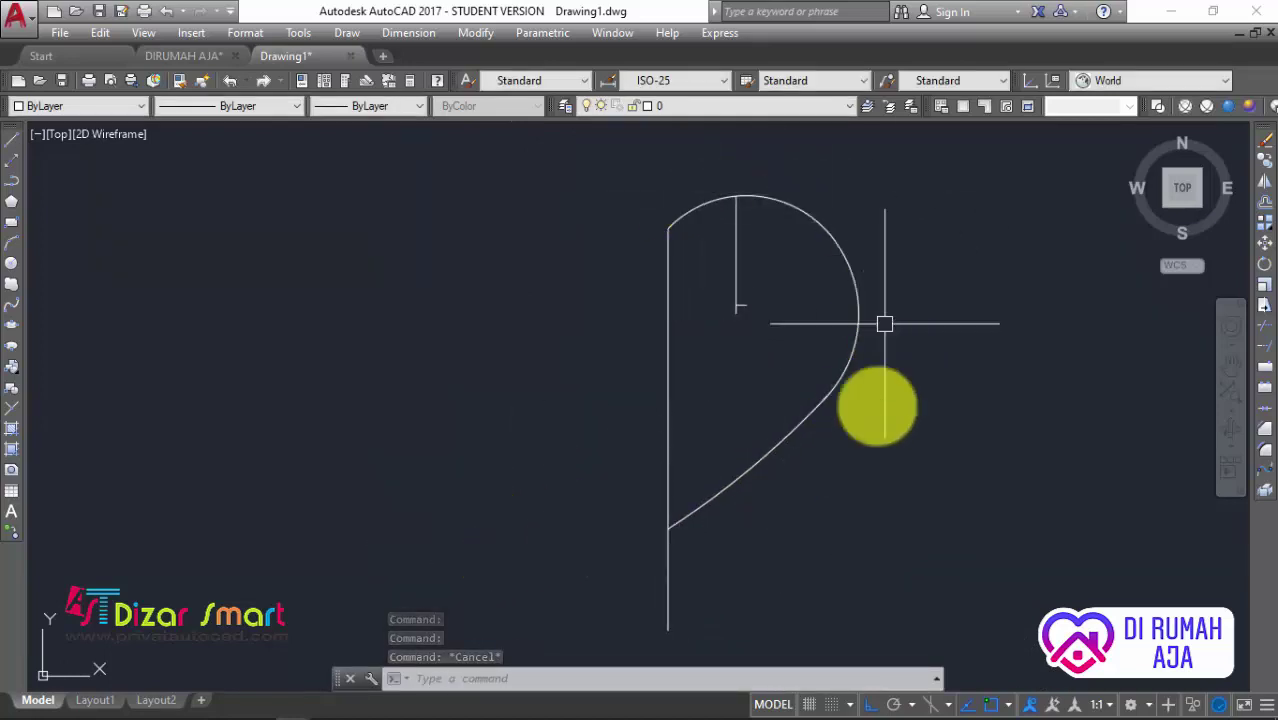
Erase the short inner vertical line and tick
click(777, 257)
click(714, 360)
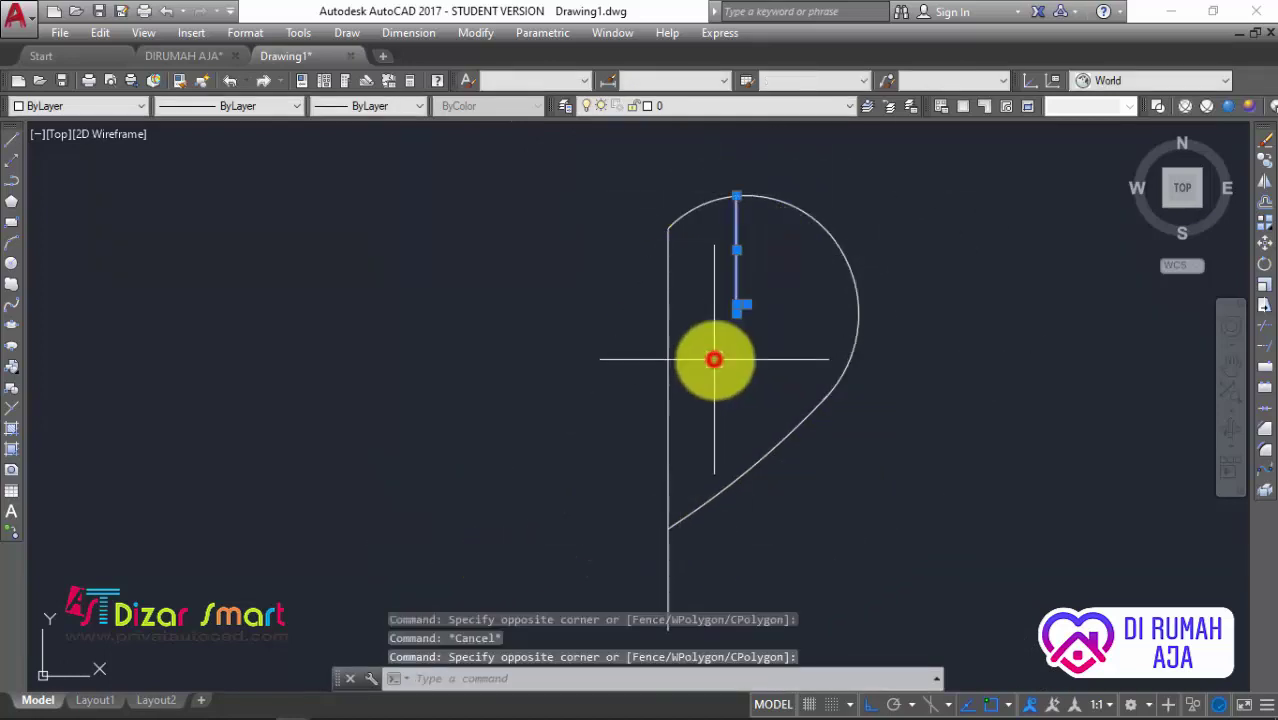
text(e)
key(Return)
Trim the vertical line's tail below the diagonal, then select the half-heart curves
middle_drag(766, 437, 741, 337)
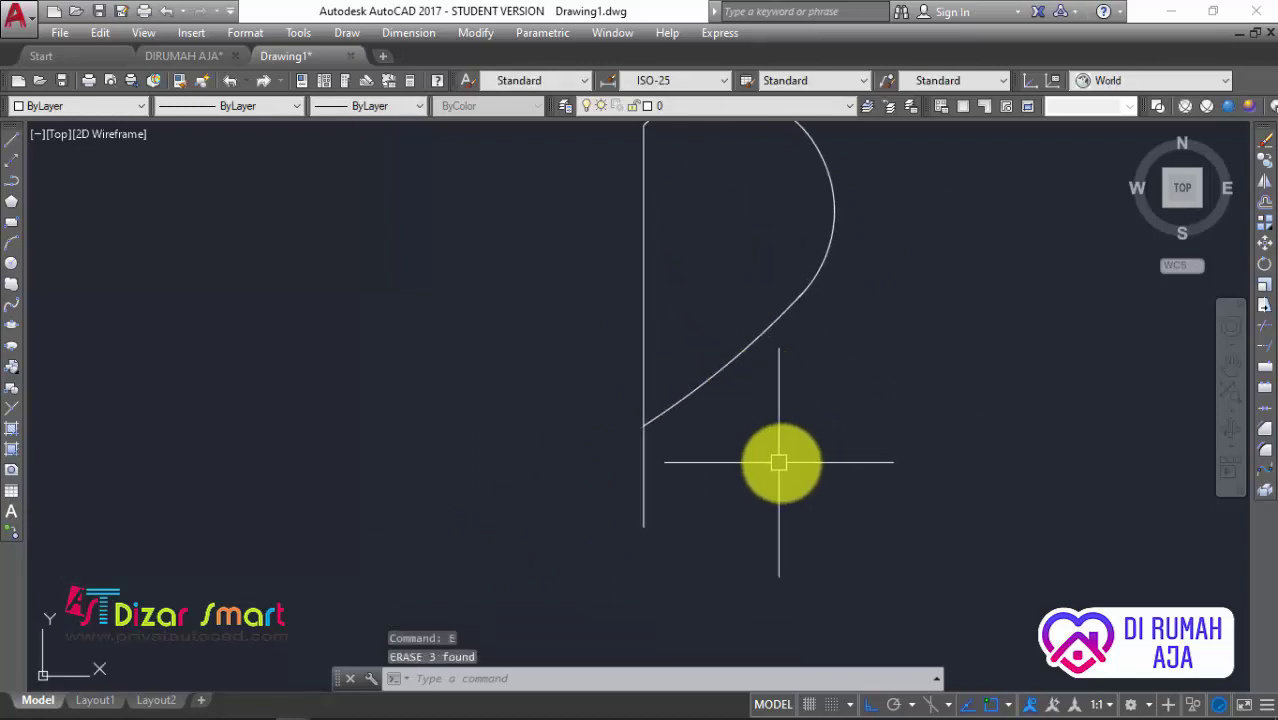
text(r)
key(Return)
key(Return)
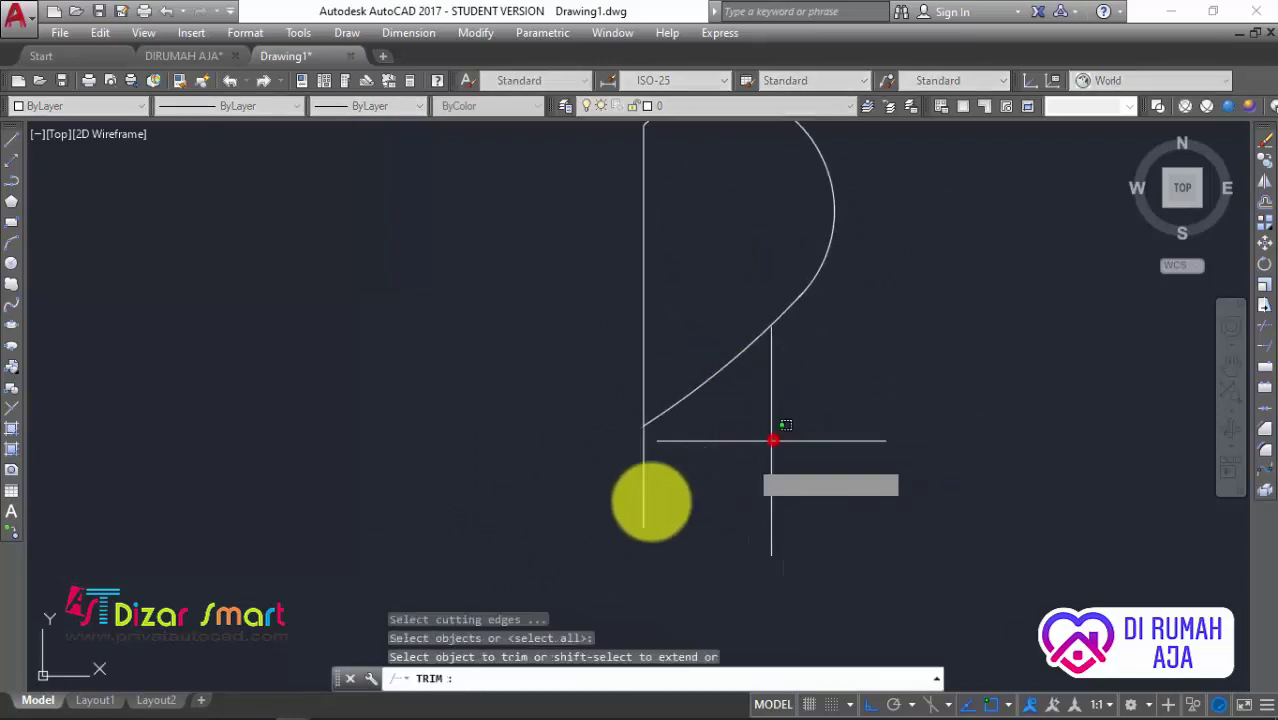
click(660, 500)
click(603, 528)
key(Escape)
scroll(630, 500, down, 2)
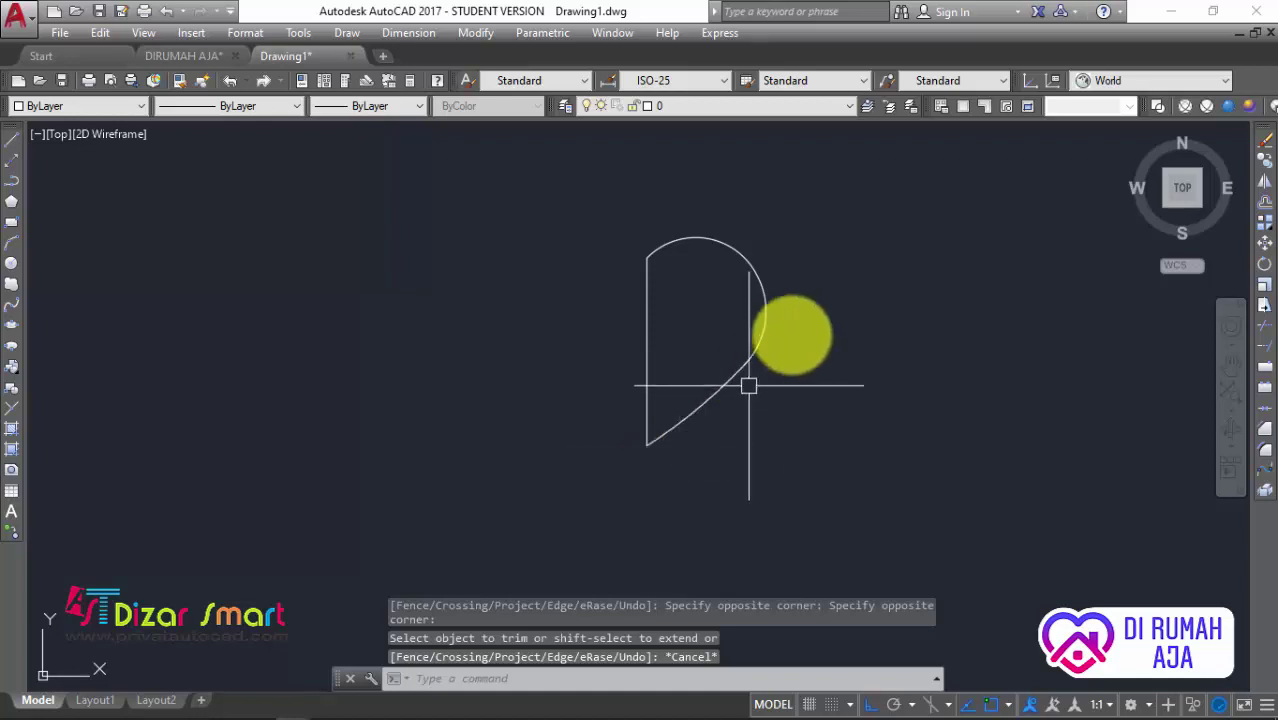
click(815, 200)
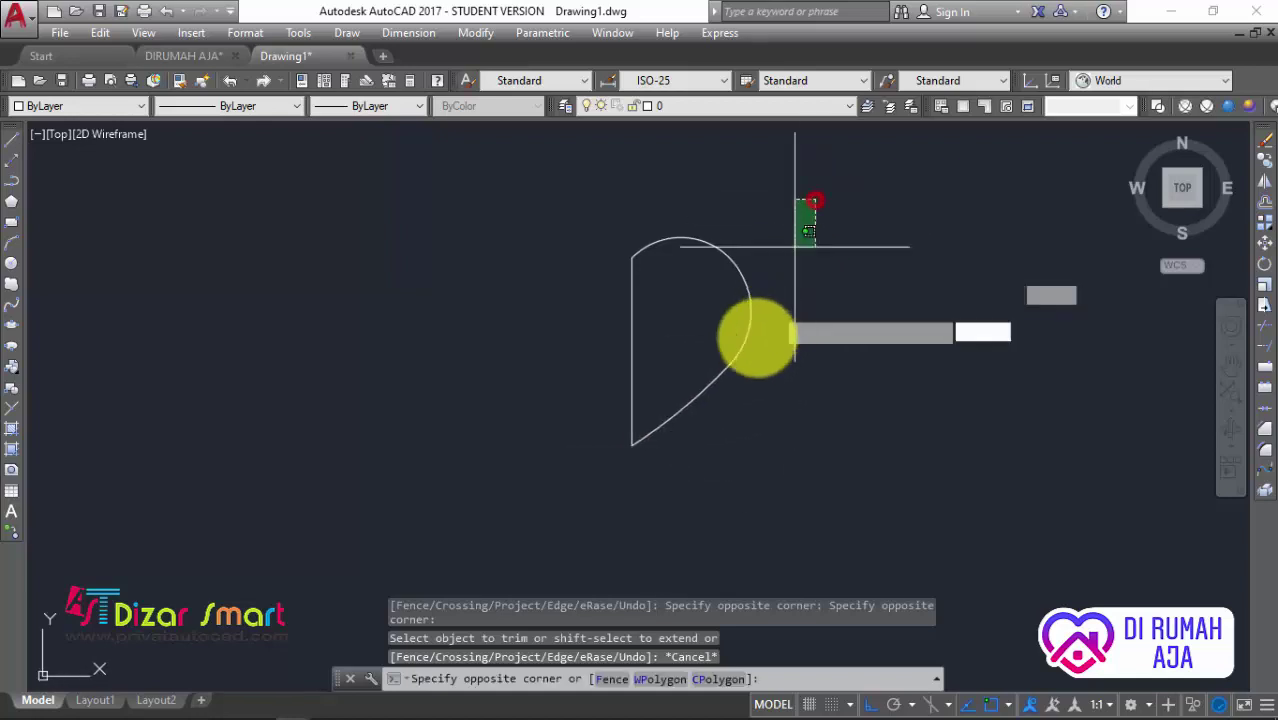
click(659, 463)
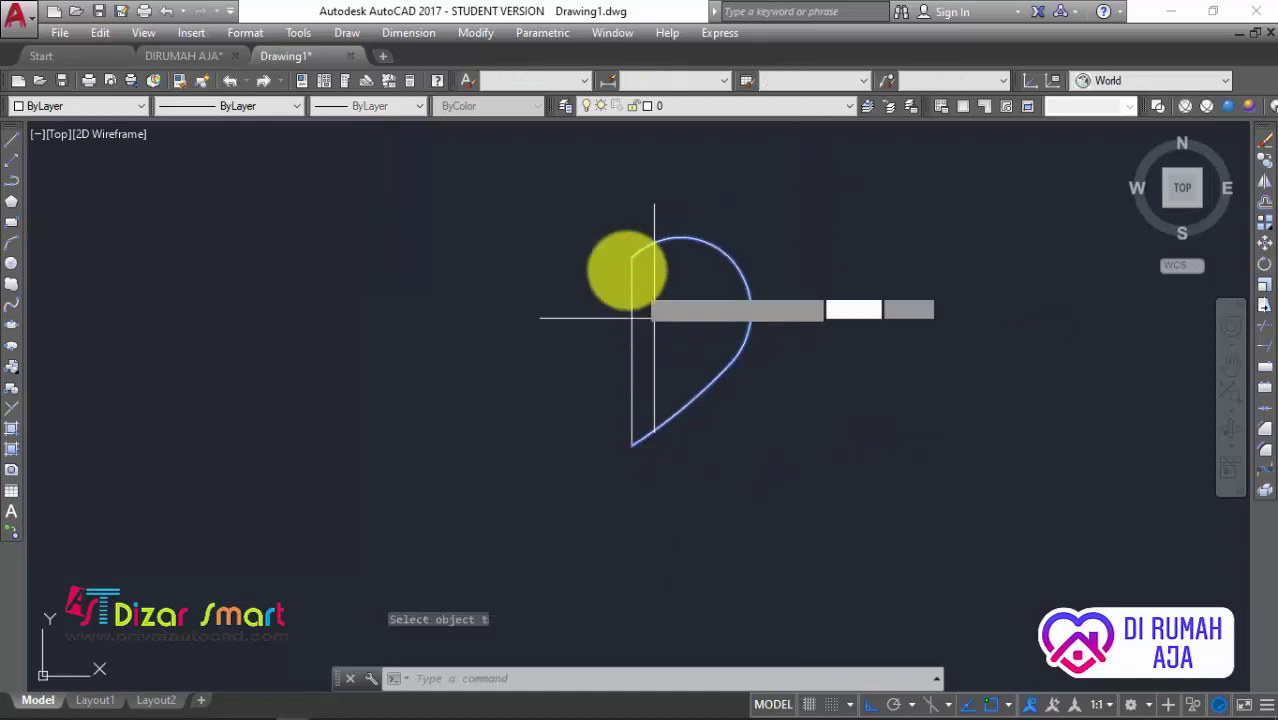
Mirror the half-heart about a vertical axis through its top point, keeping the original
key(Return)
click(631, 257)
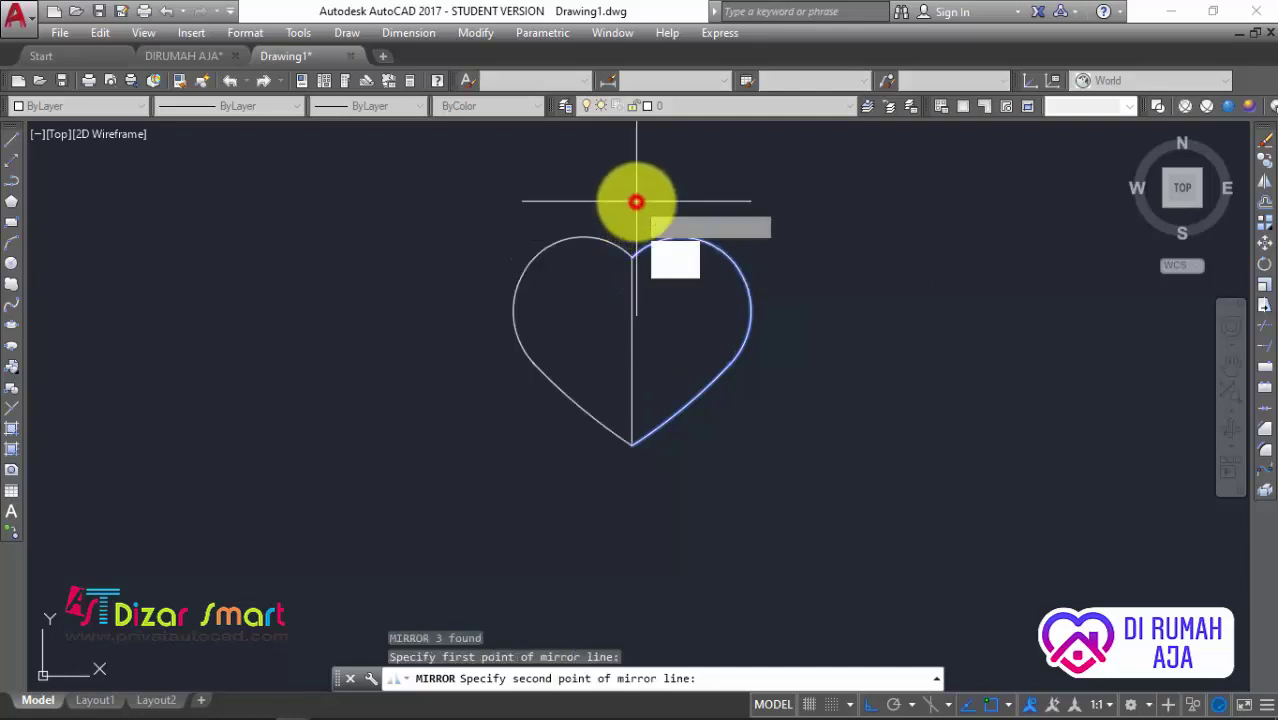
click(636, 202)
key(Return)
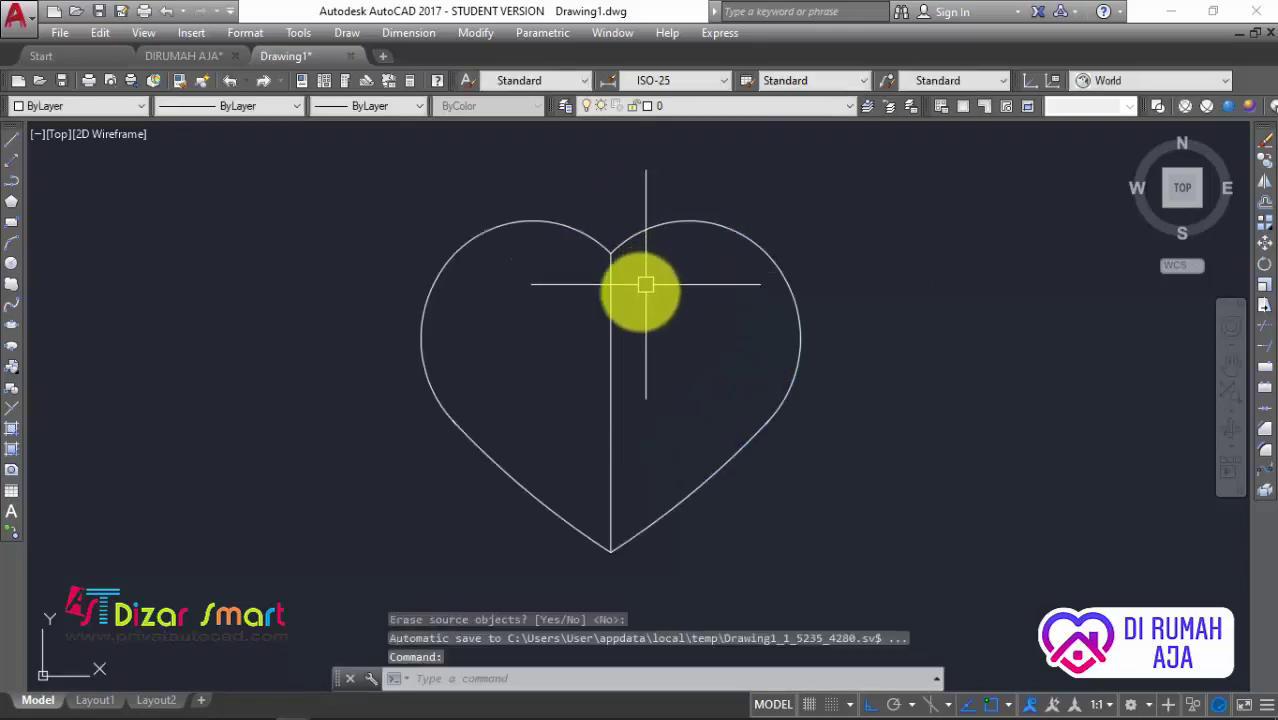
scroll(548, 354, down, 1)
scroll(505, 402, down, 3)
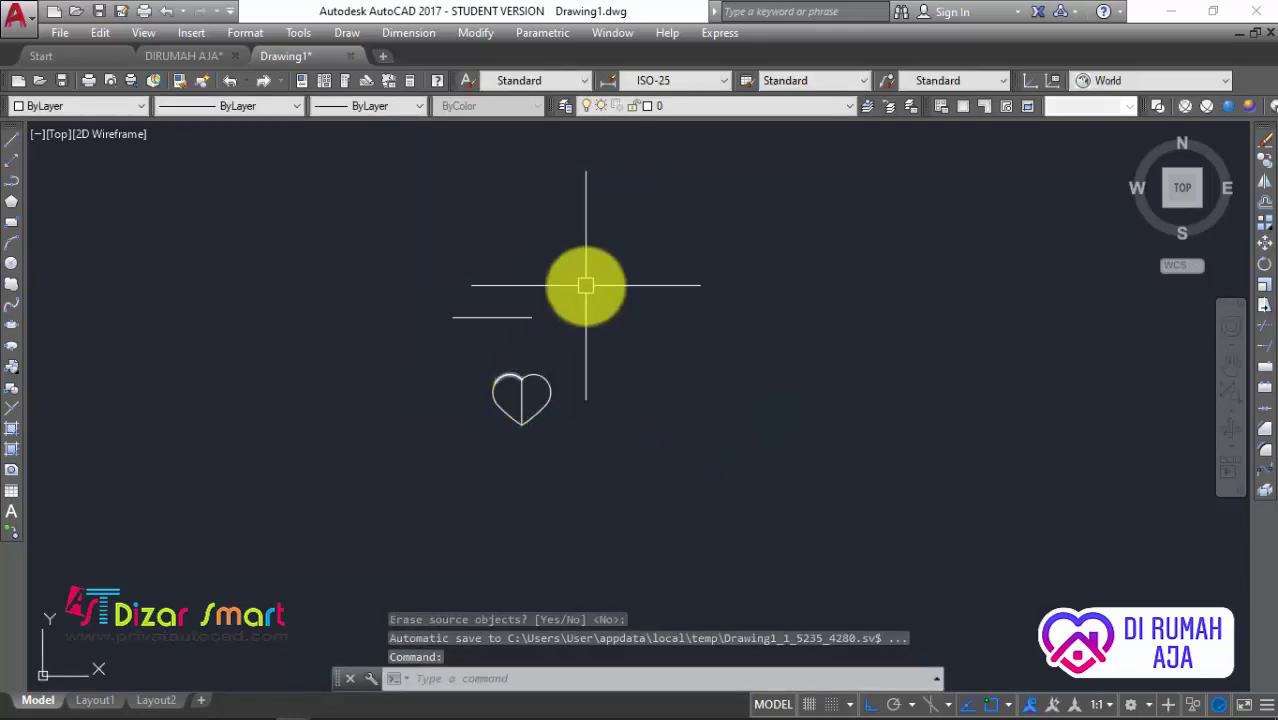
Select the loose horizontal line above the heart
click(573, 289)
click(499, 334)
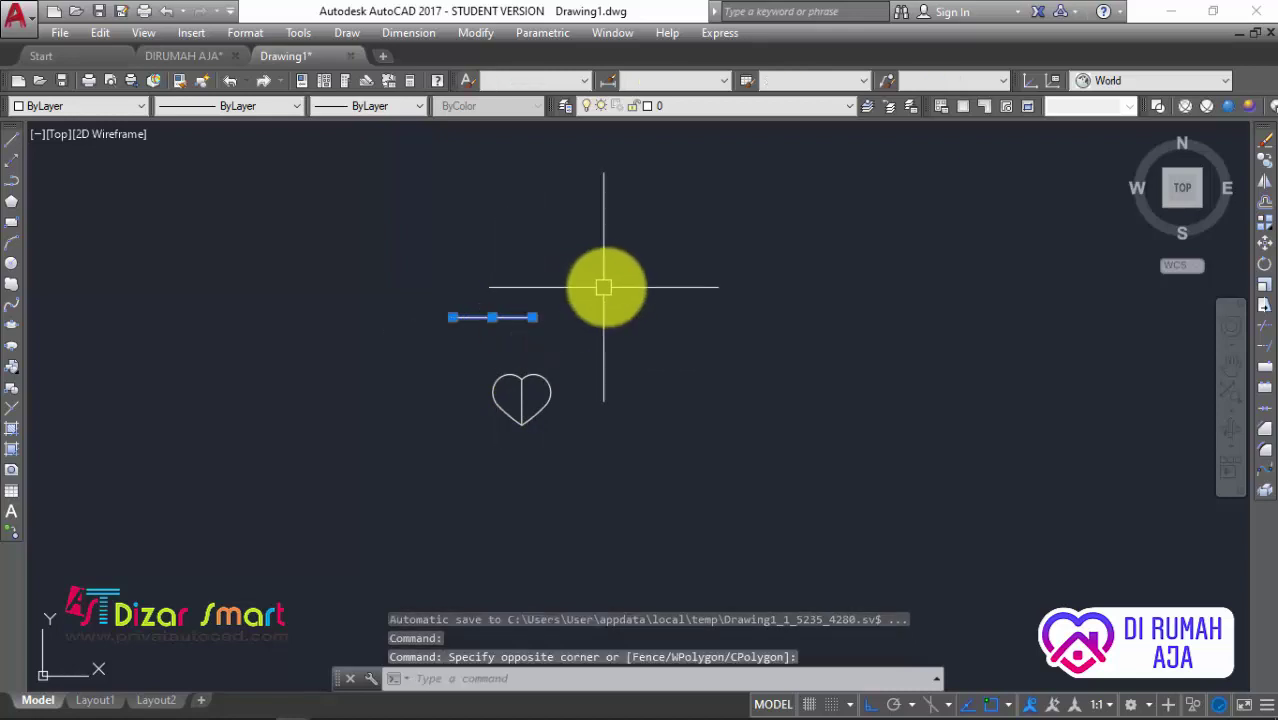
click(510, 345)
Erase the stray horizontal line above the heart
click(565, 325)
text(e)
key(Return)
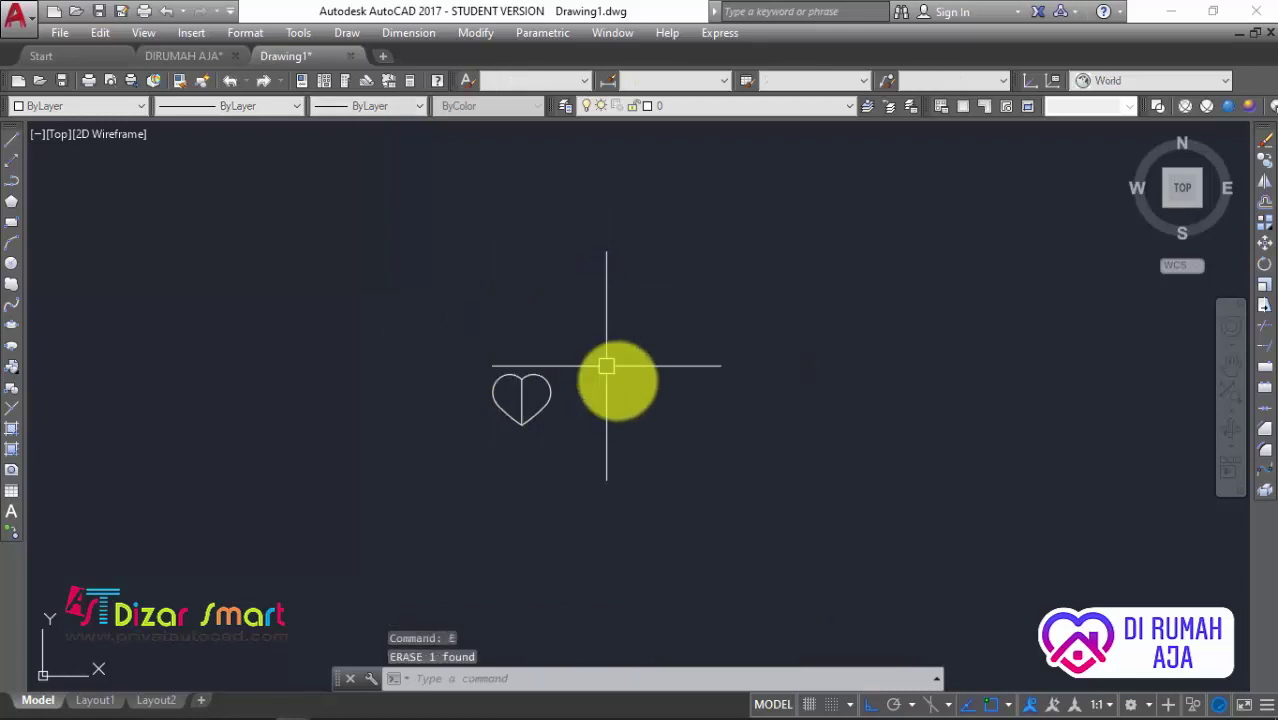
scroll(633, 363, down, 3)
scroll(614, 248, up, 5)
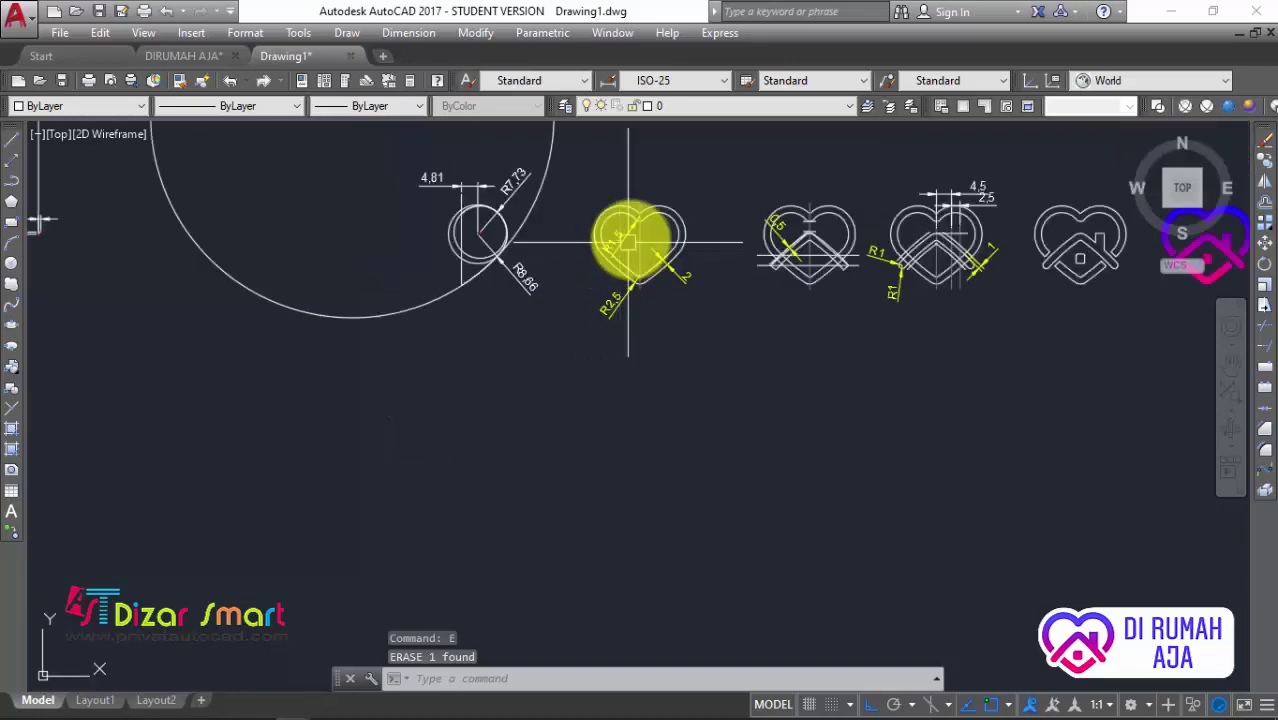
scroll(633, 234, up, 5)
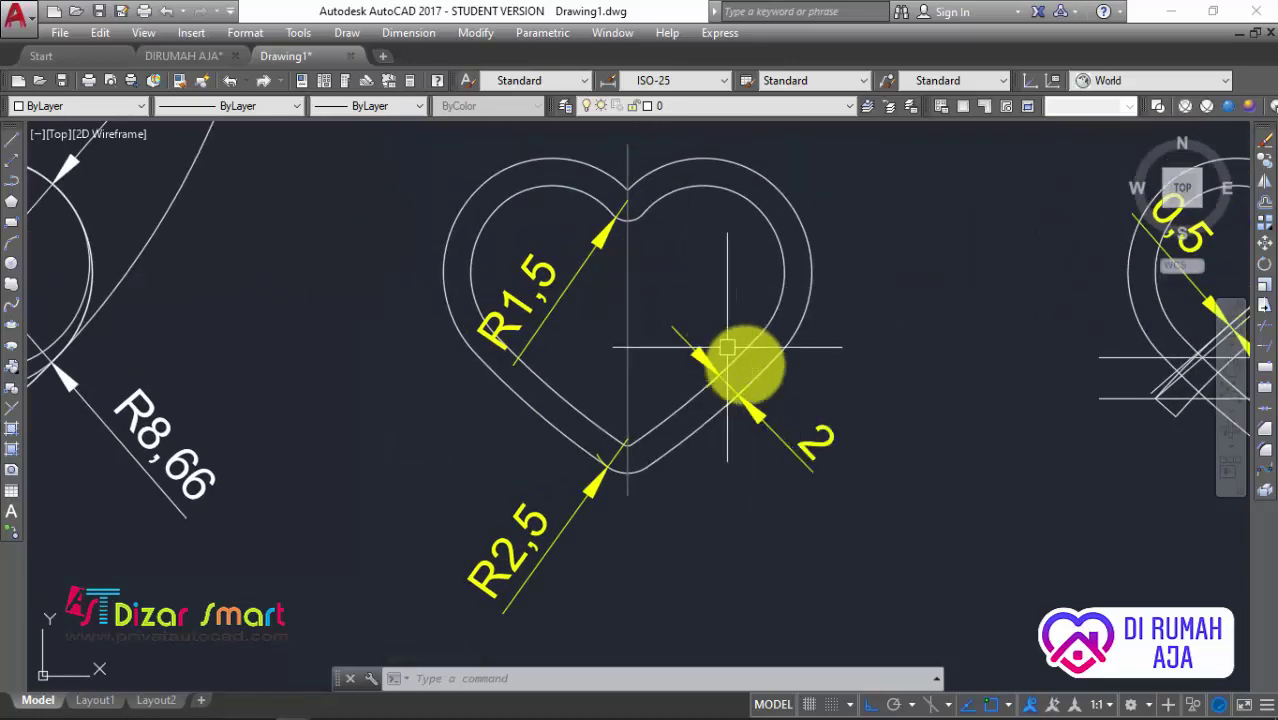
Zoom out over the dimensioned reference heart, then zoom back into the working heart outline
scroll(714, 247, down, 5)
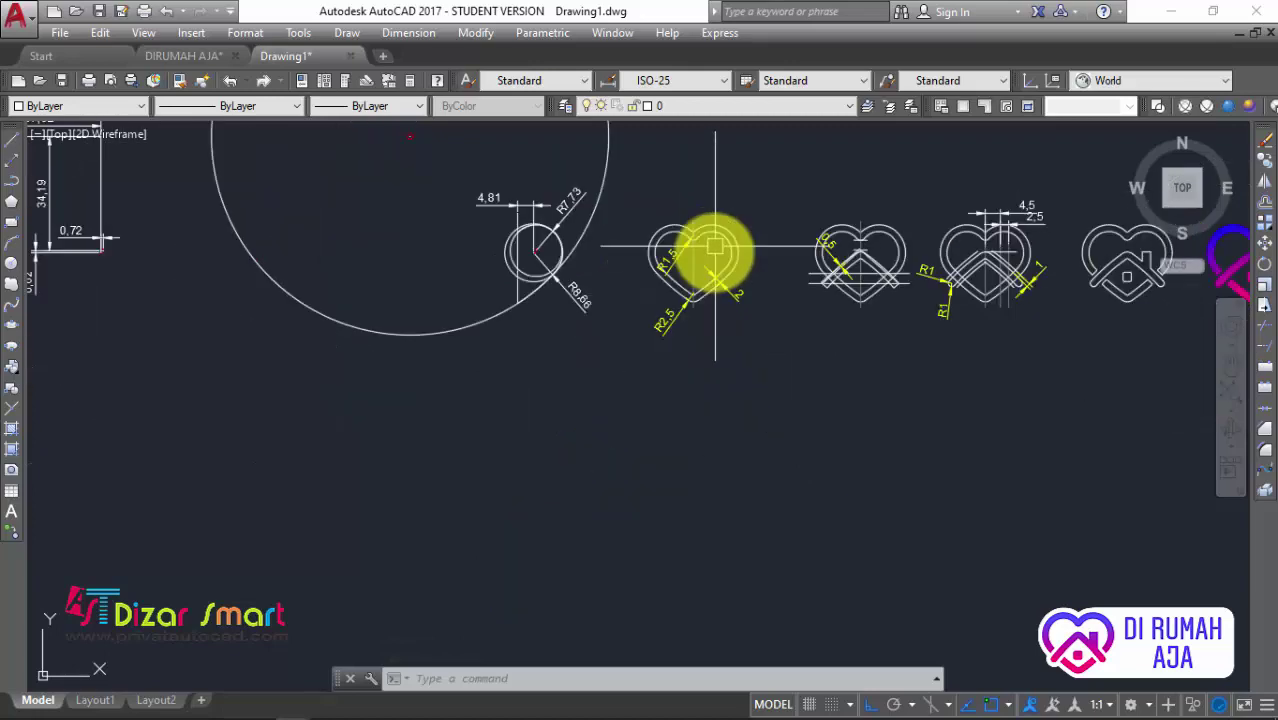
scroll(711, 281, up, 5)
scroll(696, 251, up, 2)
scroll(650, 163, up, 2)
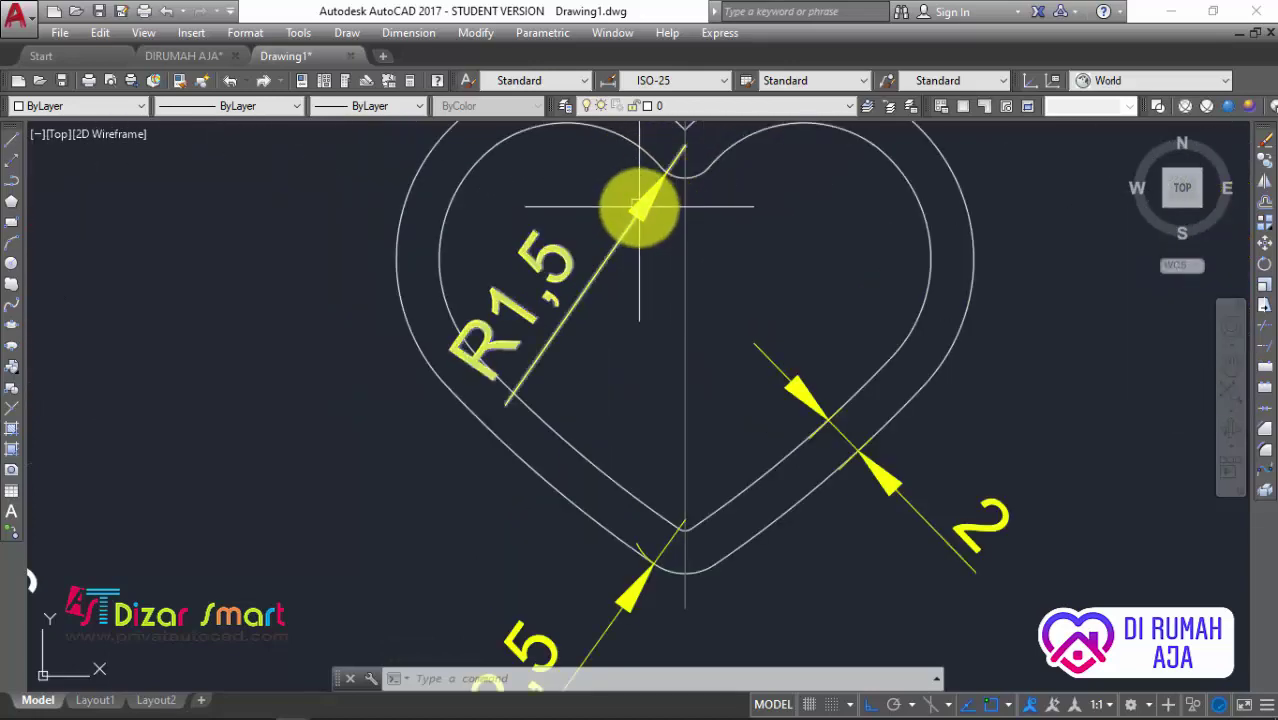
mouse_move(639, 207)
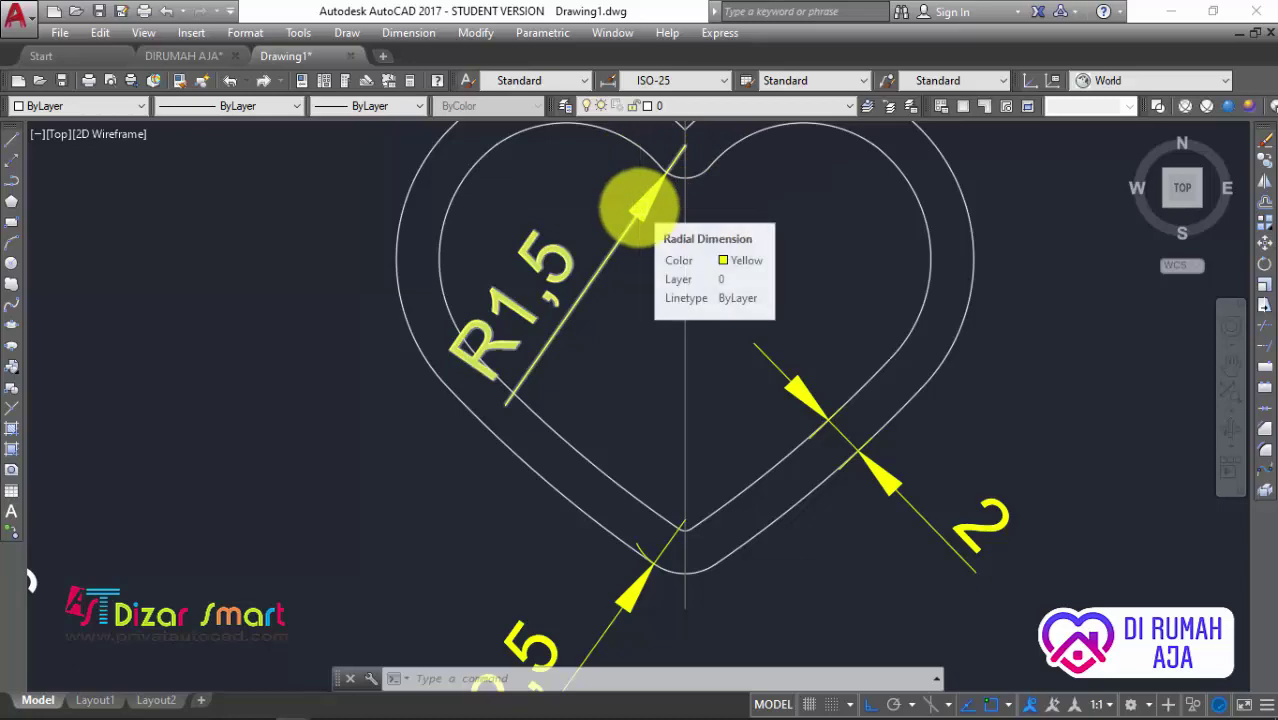
scroll(640, 207, down, 3)
scroll(676, 422, up, 3)
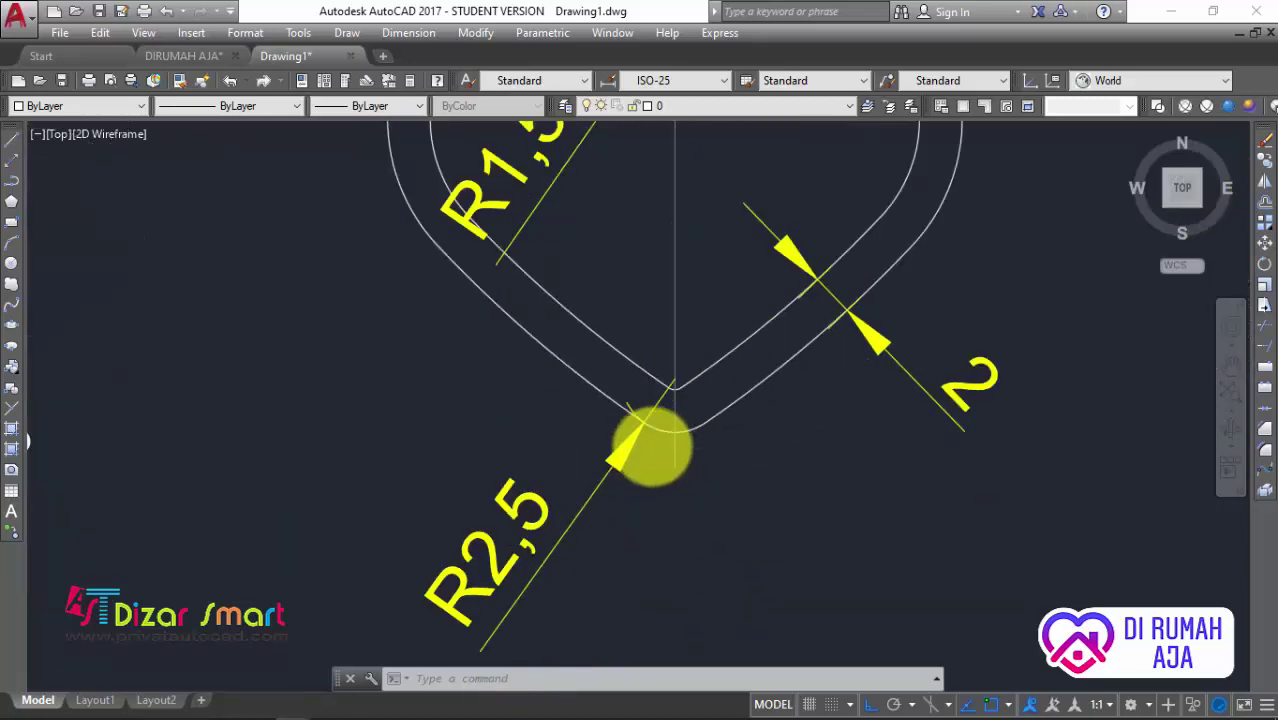
scroll(654, 435, down, 1)
scroll(633, 251, down, 3)
scroll(619, 471, down, 2)
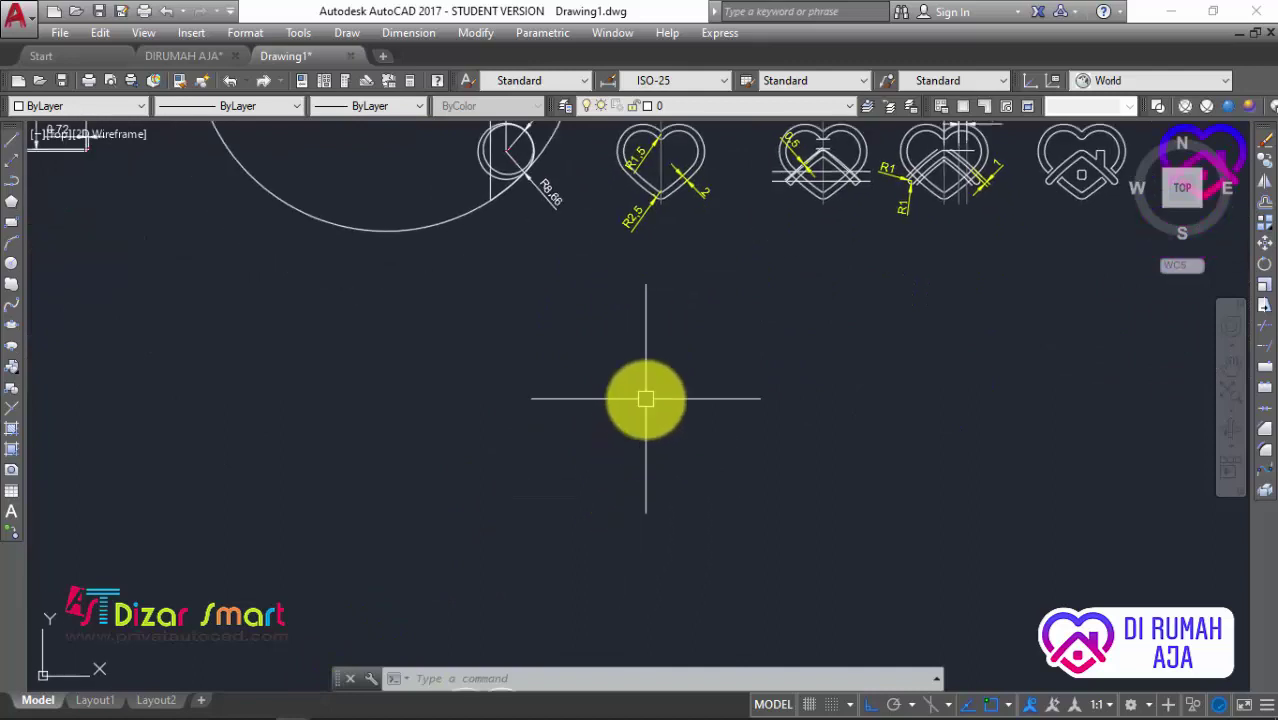
scroll(645, 400, down, 2)
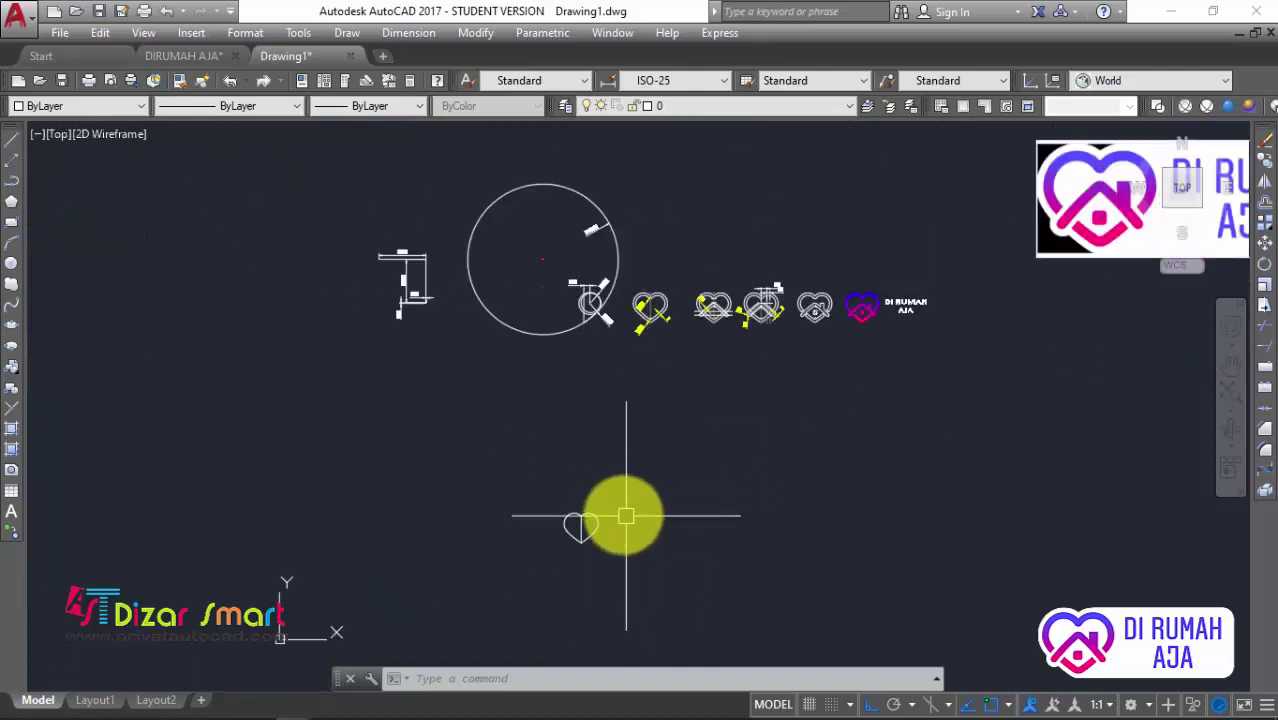
scroll(622, 516, up, 5)
scroll(590, 525, up, 1)
scroll(662, 434, up, 2)
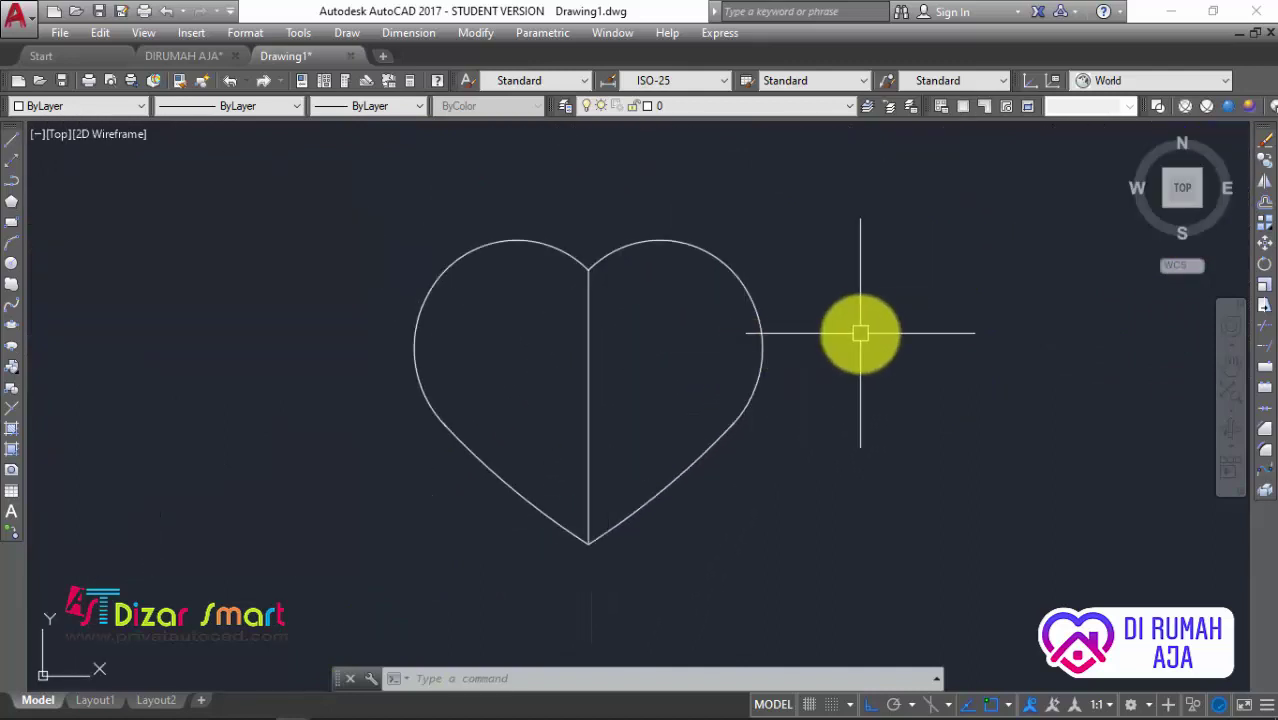
Offset the heart's lower-right line, right arc and upper-right arc 2 units inward
key(Return)
text(2)
key(Return)
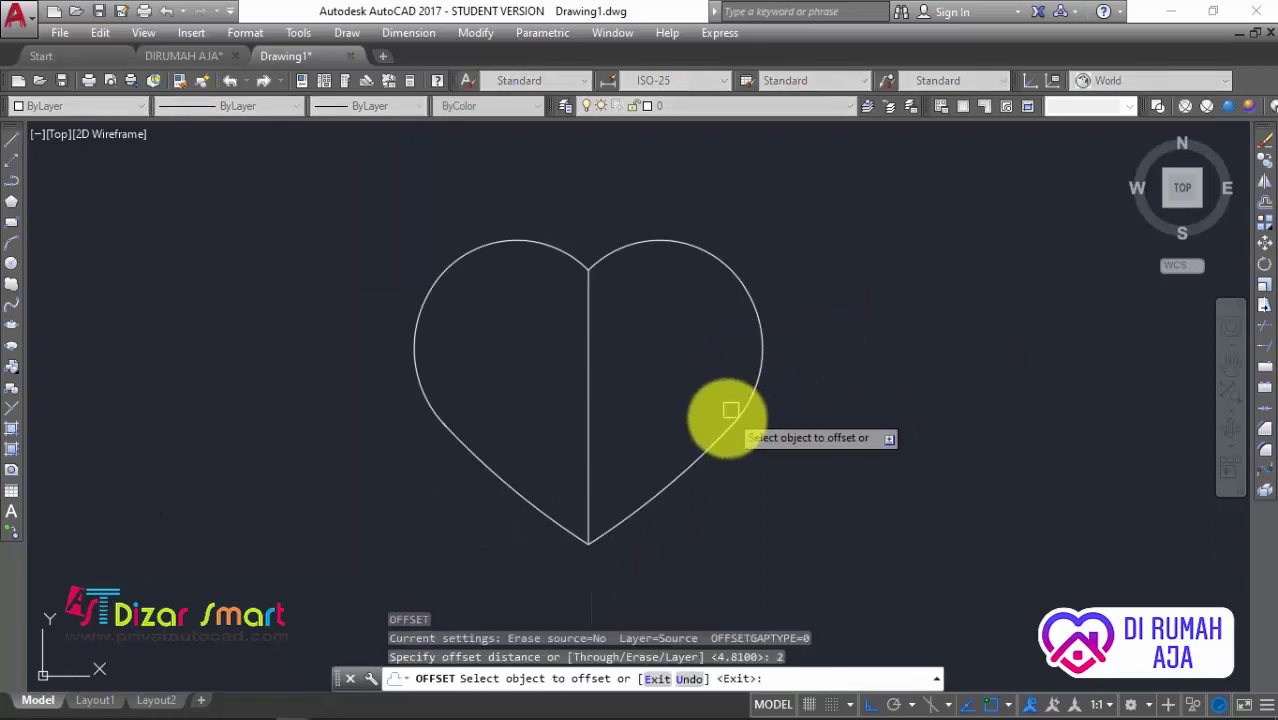
click(722, 437)
click(685, 392)
click(765, 349)
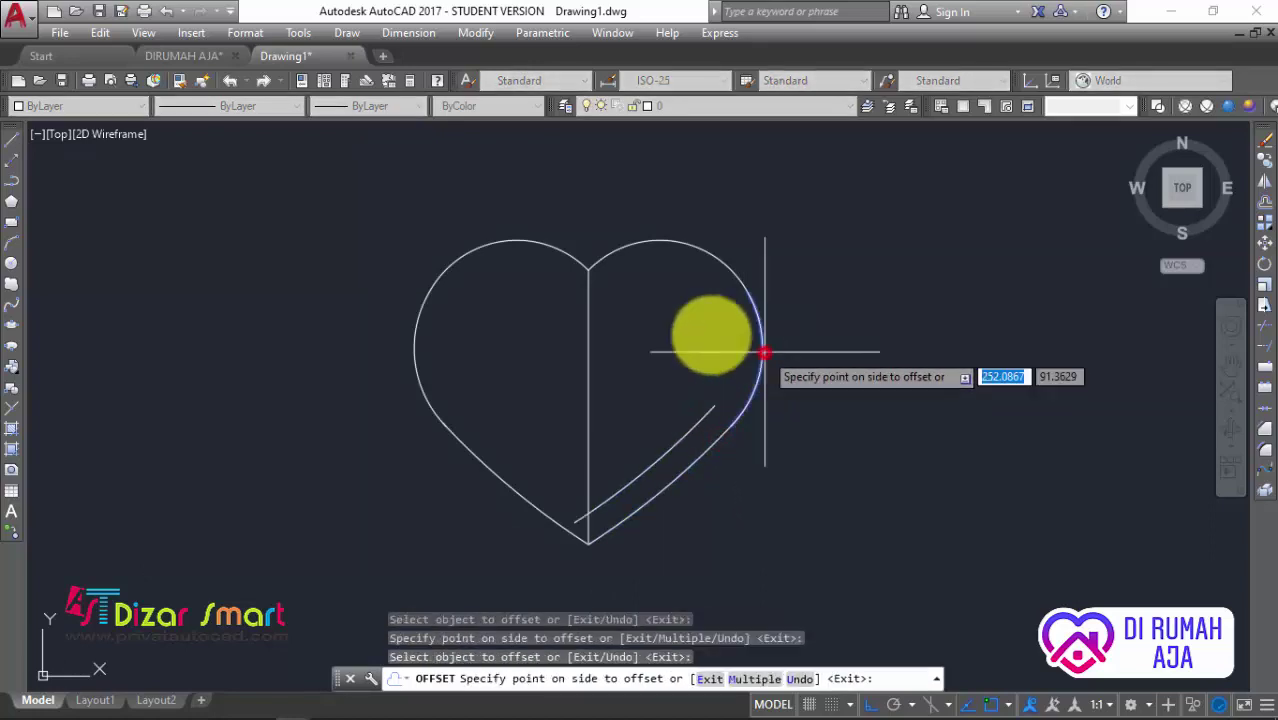
click(705, 333)
click(690, 252)
click(678, 271)
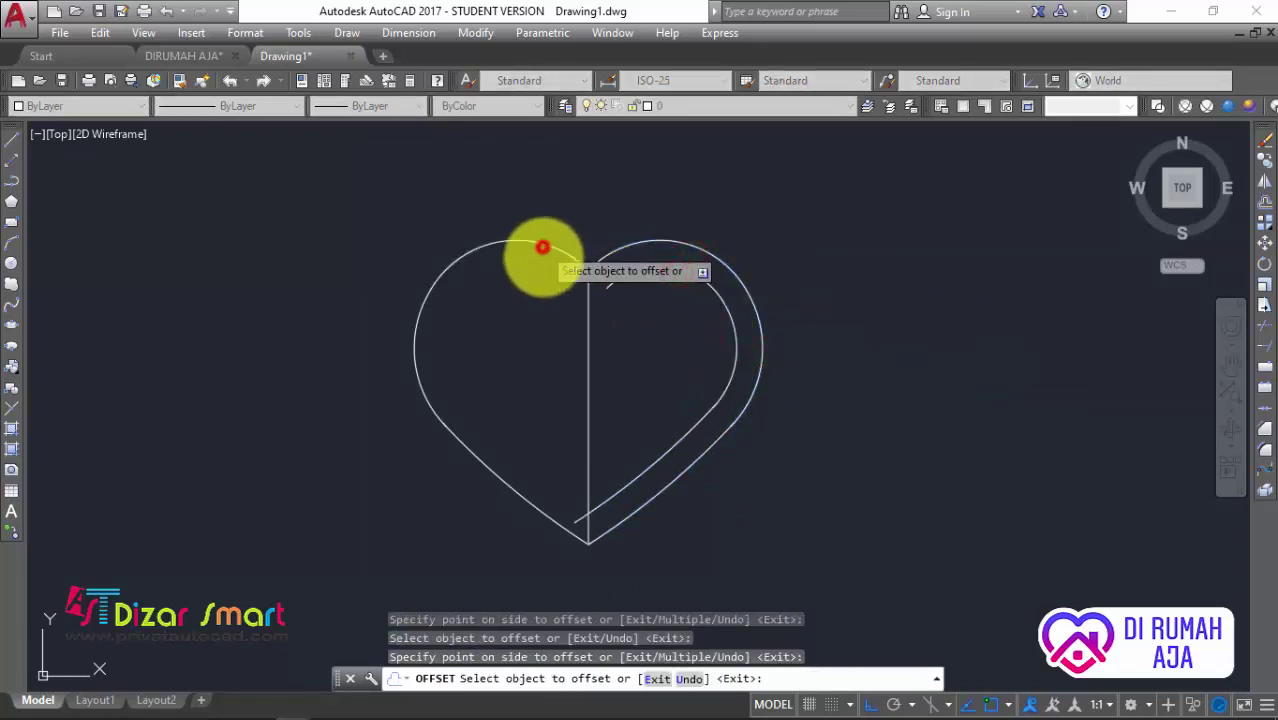
Offset the heart's left arc and lower-left line 2 units inward too
click(431, 411)
click(480, 403)
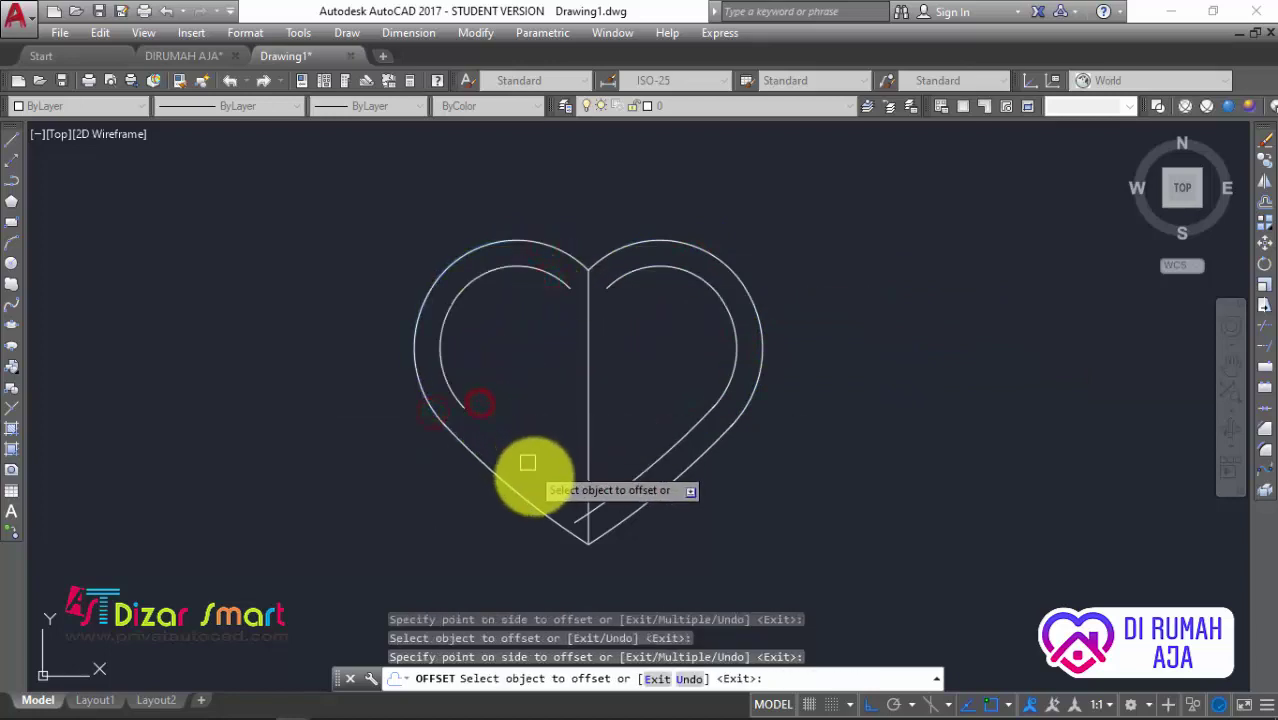
scroll(528, 463, up, 2)
click(499, 492)
click(555, 445)
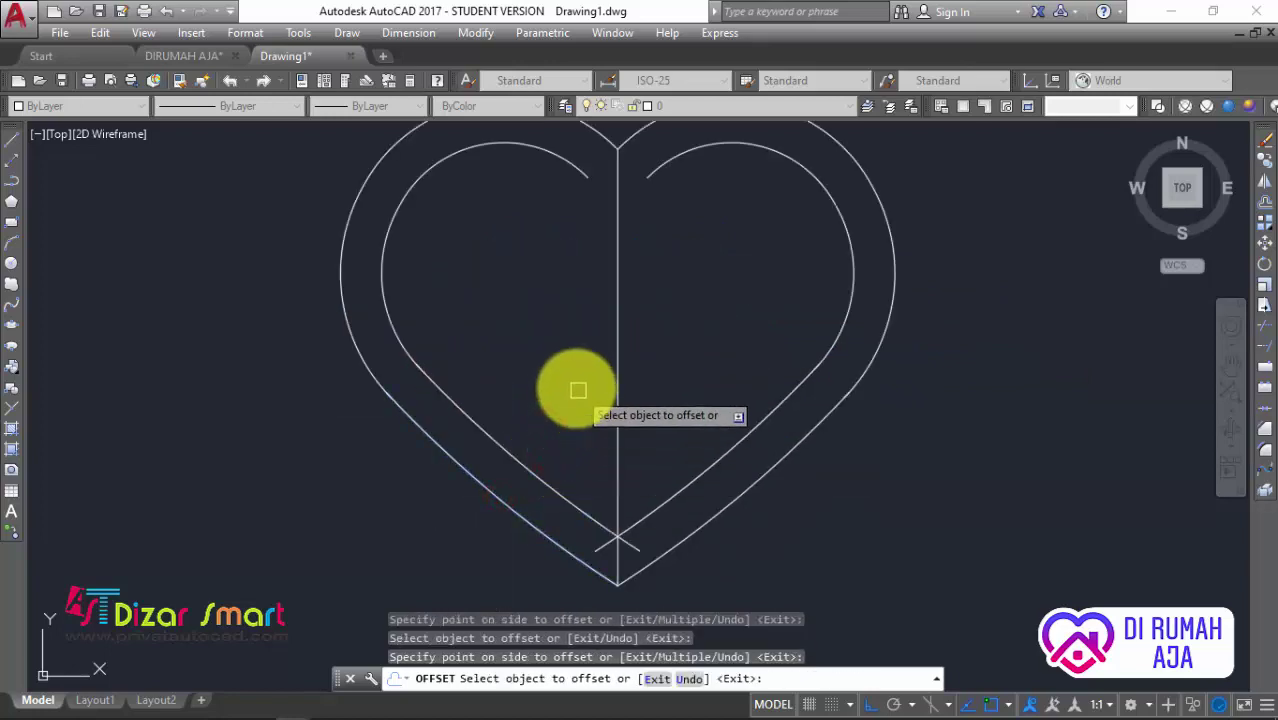
scroll(570, 358, down, 2)
scroll(555, 300, up, 2)
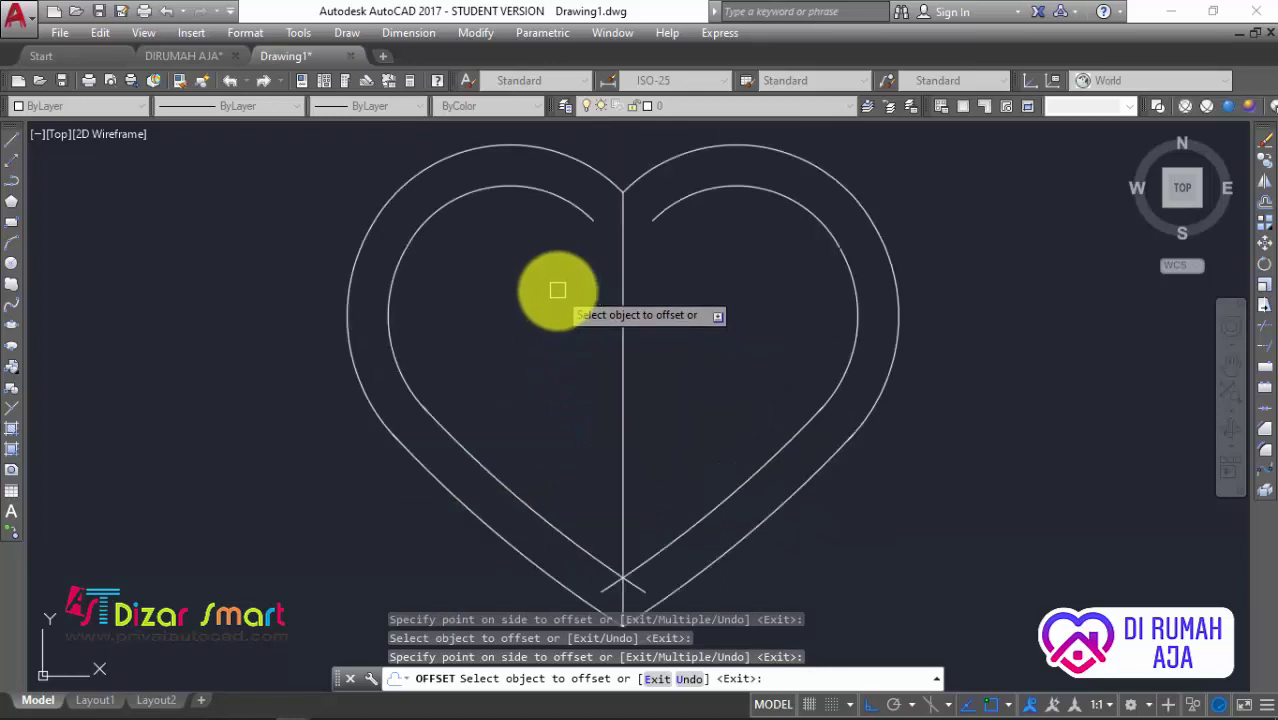
key(Escape)
scroll(661, 429, up, 4)
scroll(664, 424, up, 2)
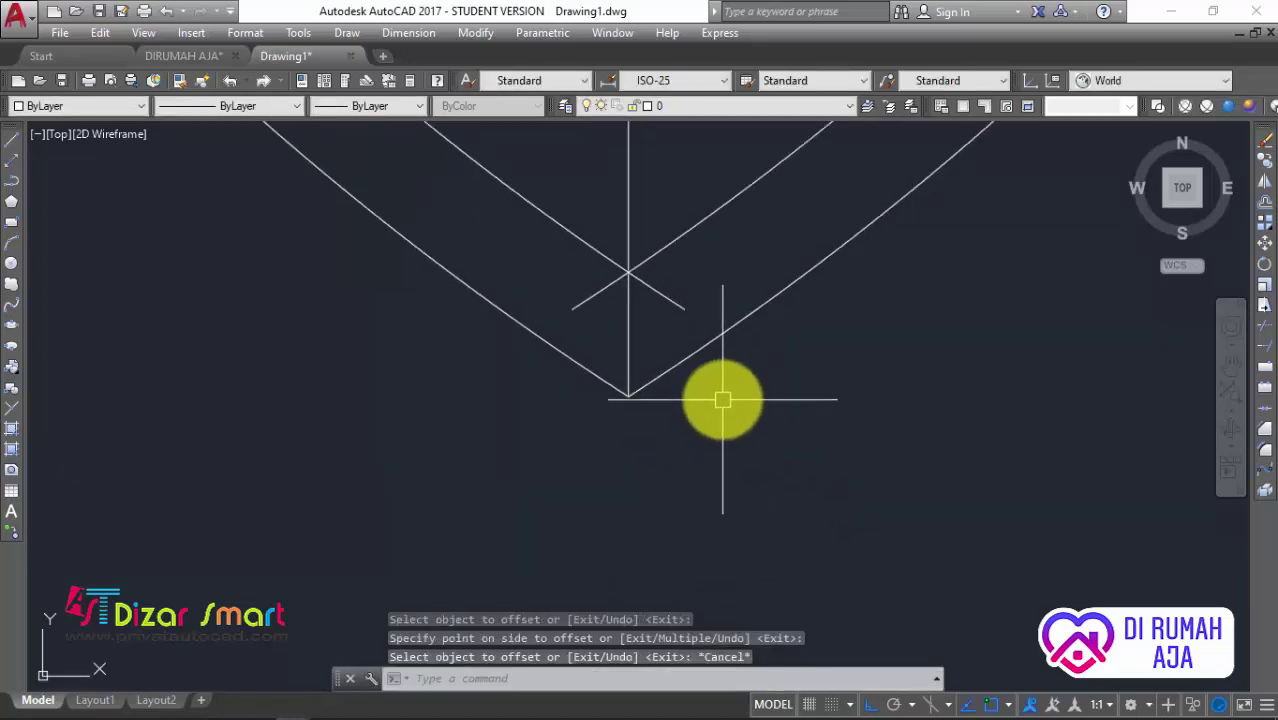
Fillet the outer heart's two bottom diagonals with radius 2.5 to round its tip
text(f)
key(Return)
text(r)
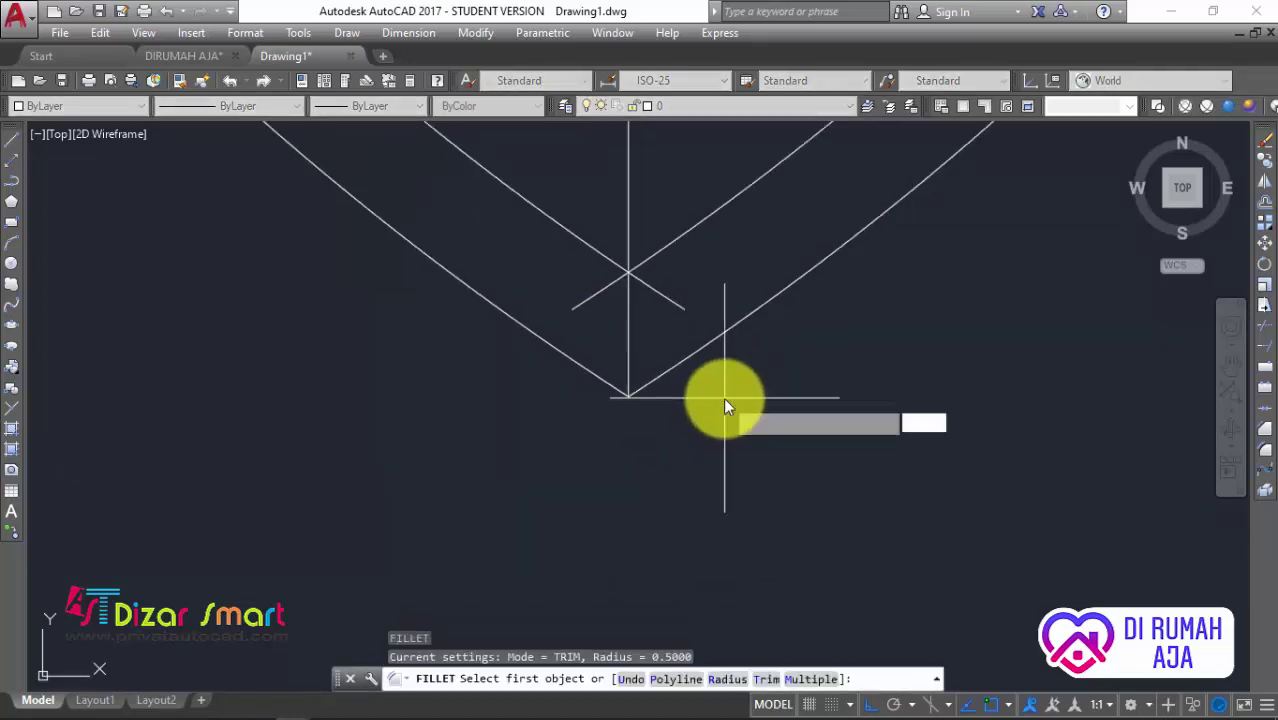
key(Return)
text(2.5)
key(Return)
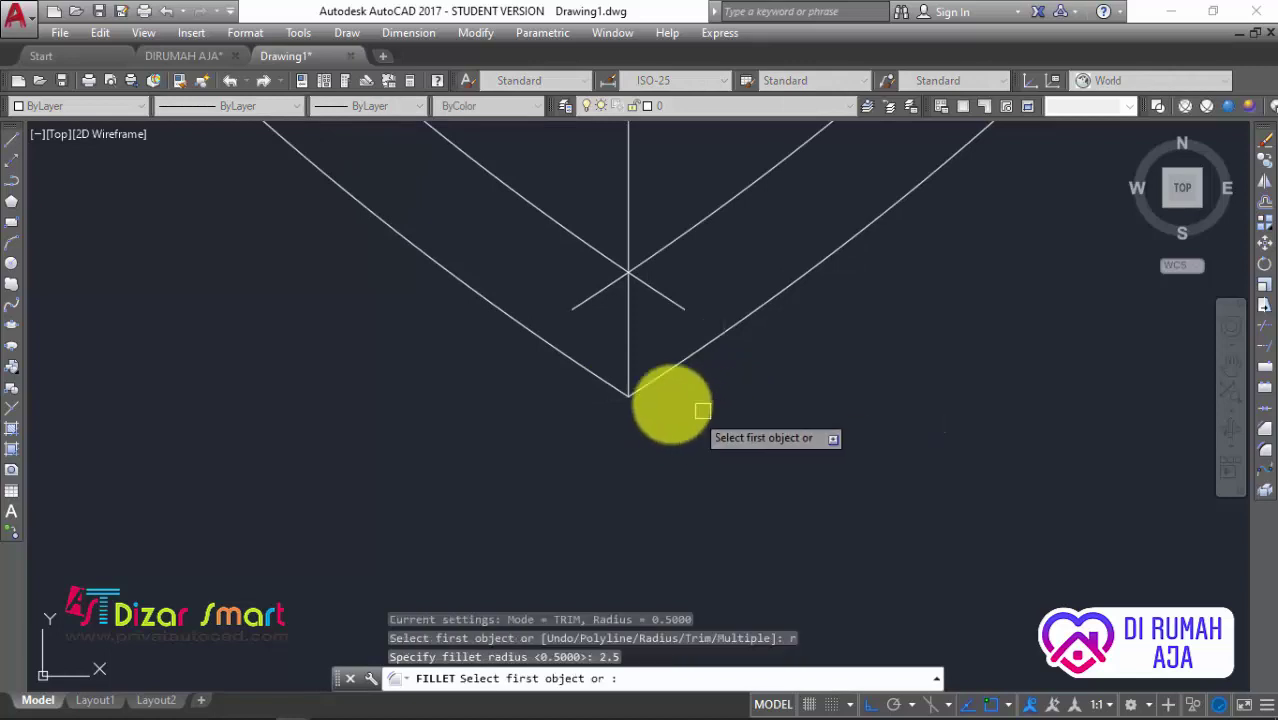
click(580, 362)
click(676, 355)
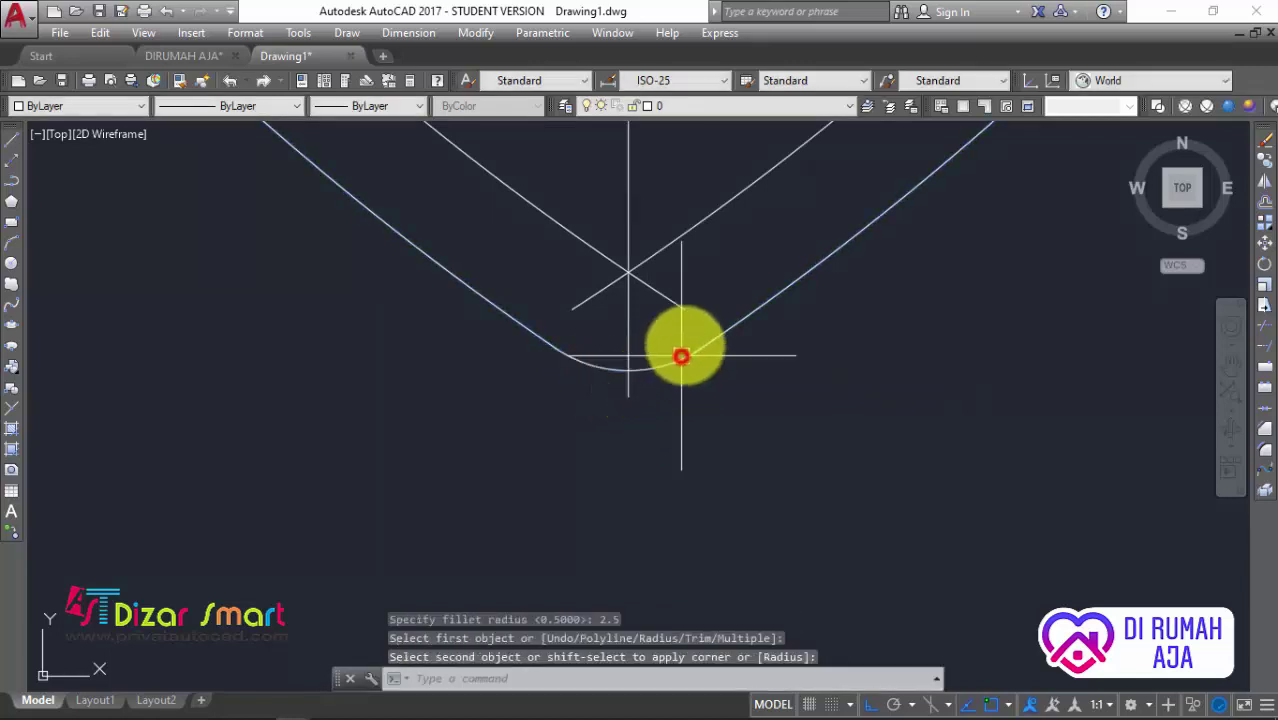
middle_drag(685, 349, 707, 490)
key(Escape)
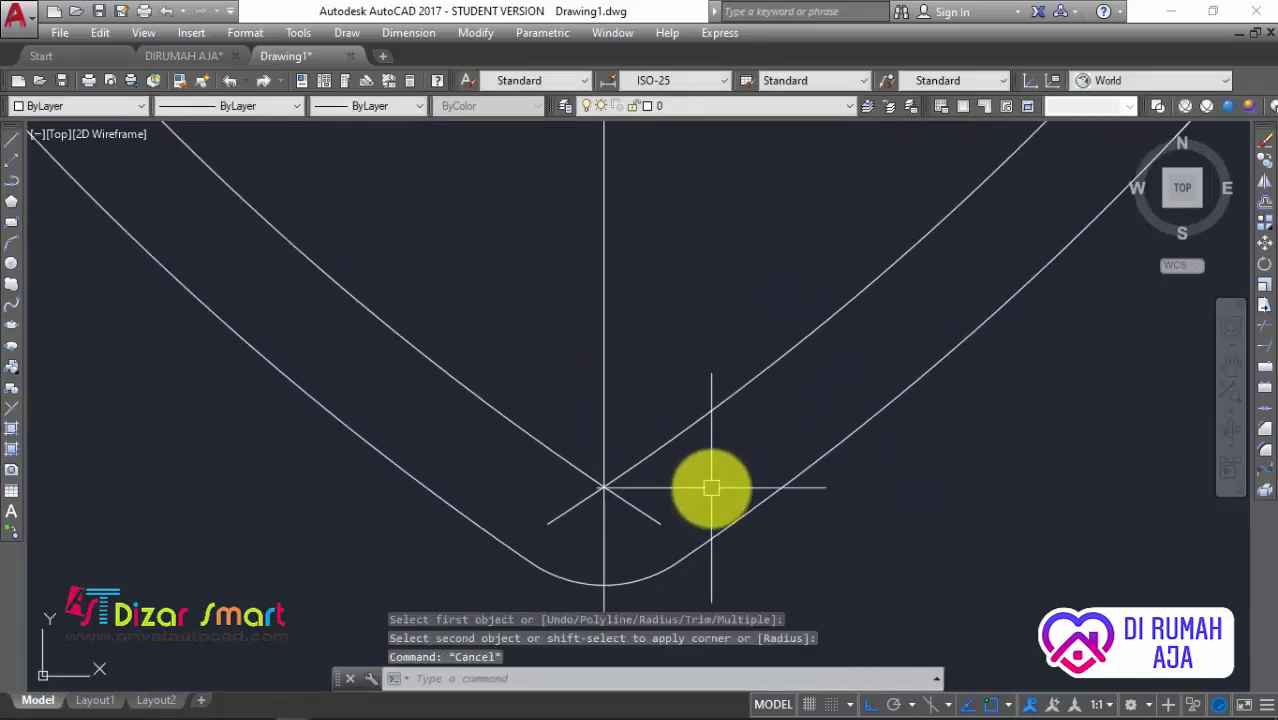
scroll(707, 490, down, 3)
middle_drag(735, 399, 708, 407)
scroll(650, 260, up, 3)
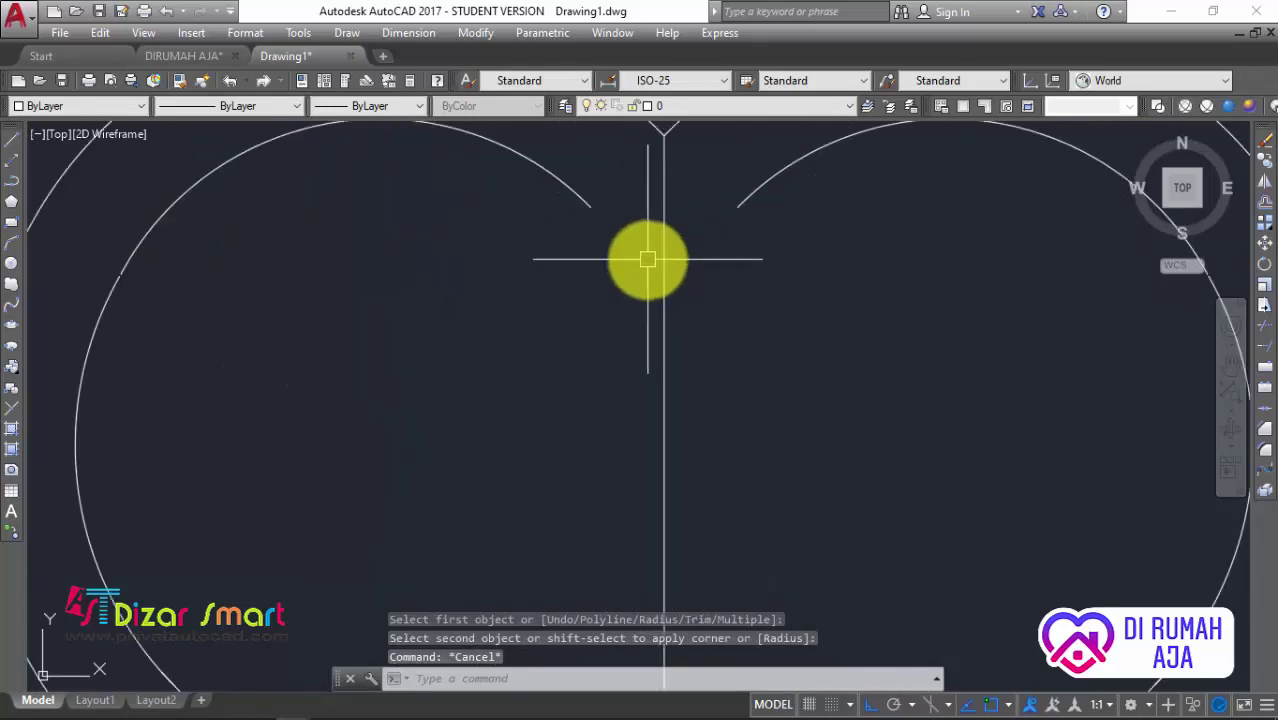
scroll(651, 257, down, 1)
scroll(651, 257, down, 1)
mouse_move(651, 257)
middle_down()
mouse_move(623, 264)
mouse_move(624, 289)
middle_up()
text(EX)
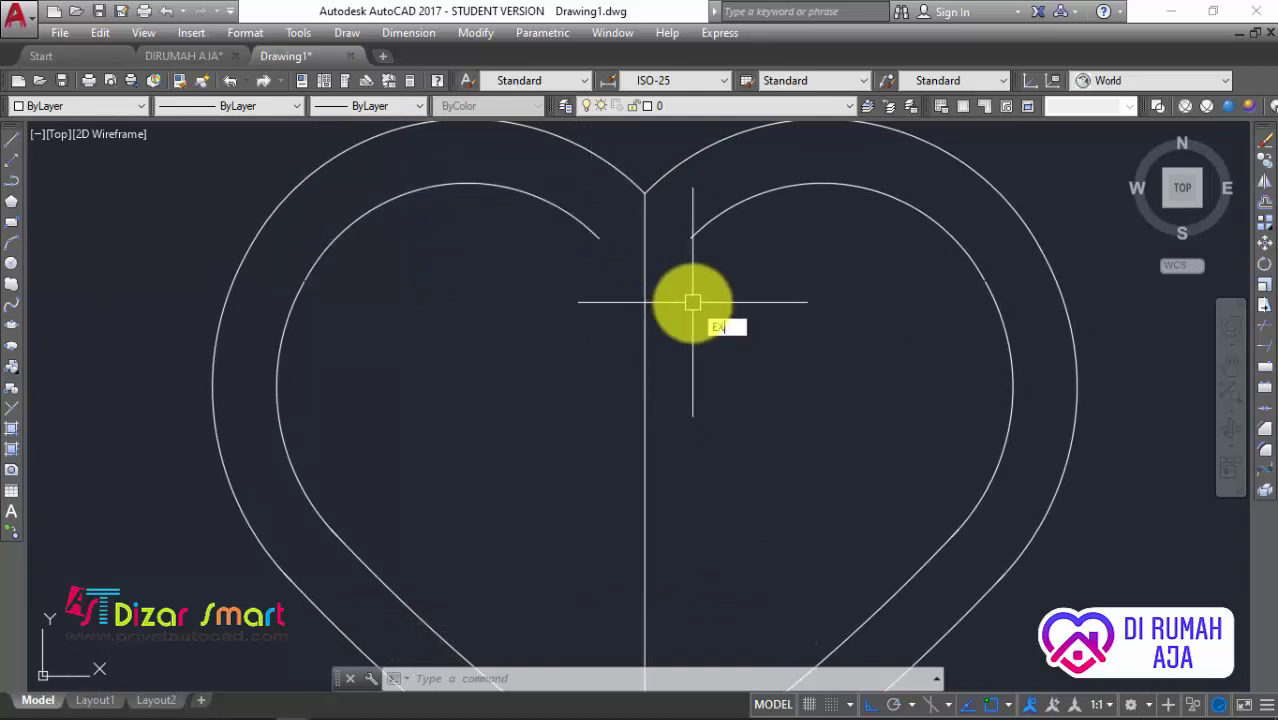
Extend the left and right inner arcs to the centre line
key(Return)
key(Return)
click(578, 226)
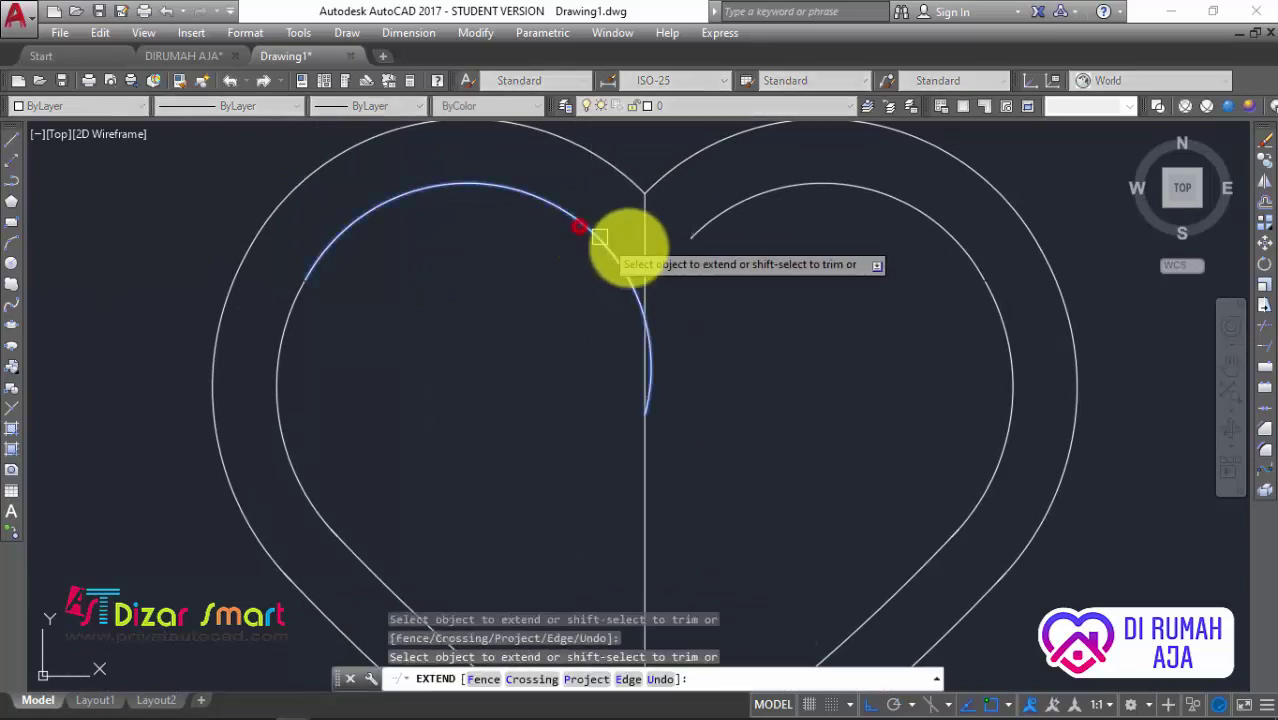
click(700, 233)
key(Escape)
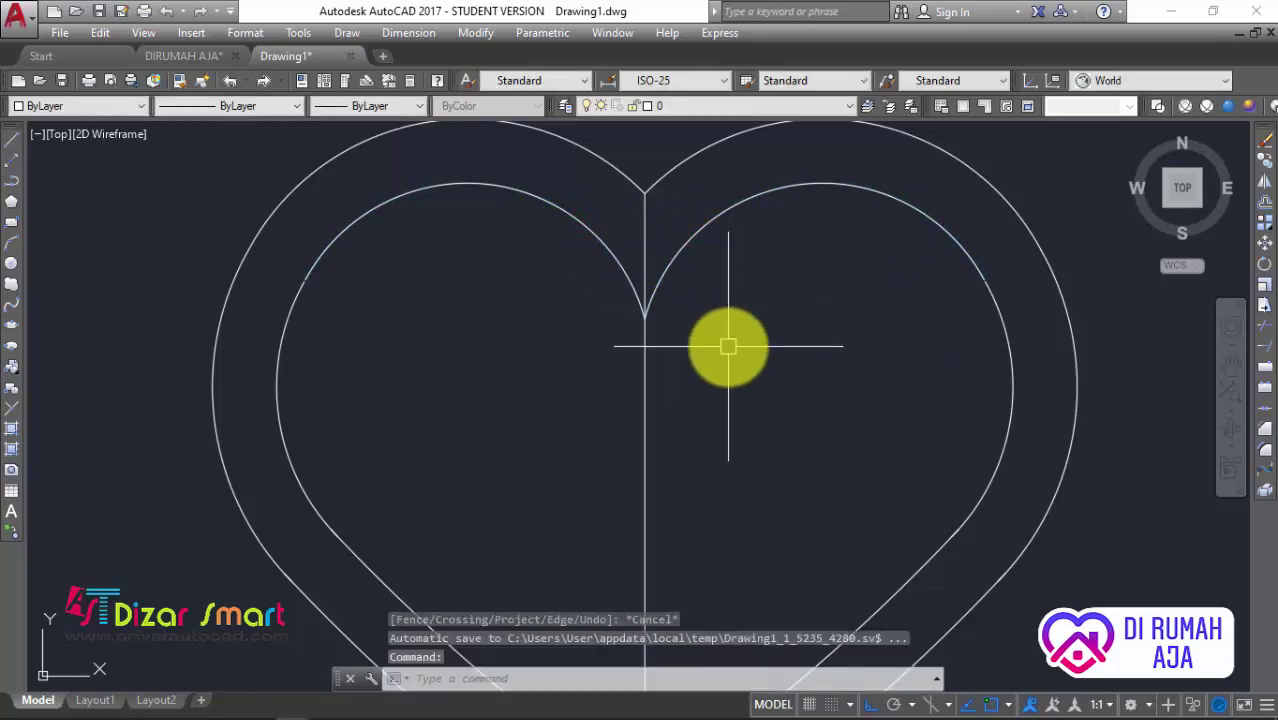
Fillet the two inner arcs with radius 2 to round the heart's top dip
key(Return)
text(r)
key(Return)
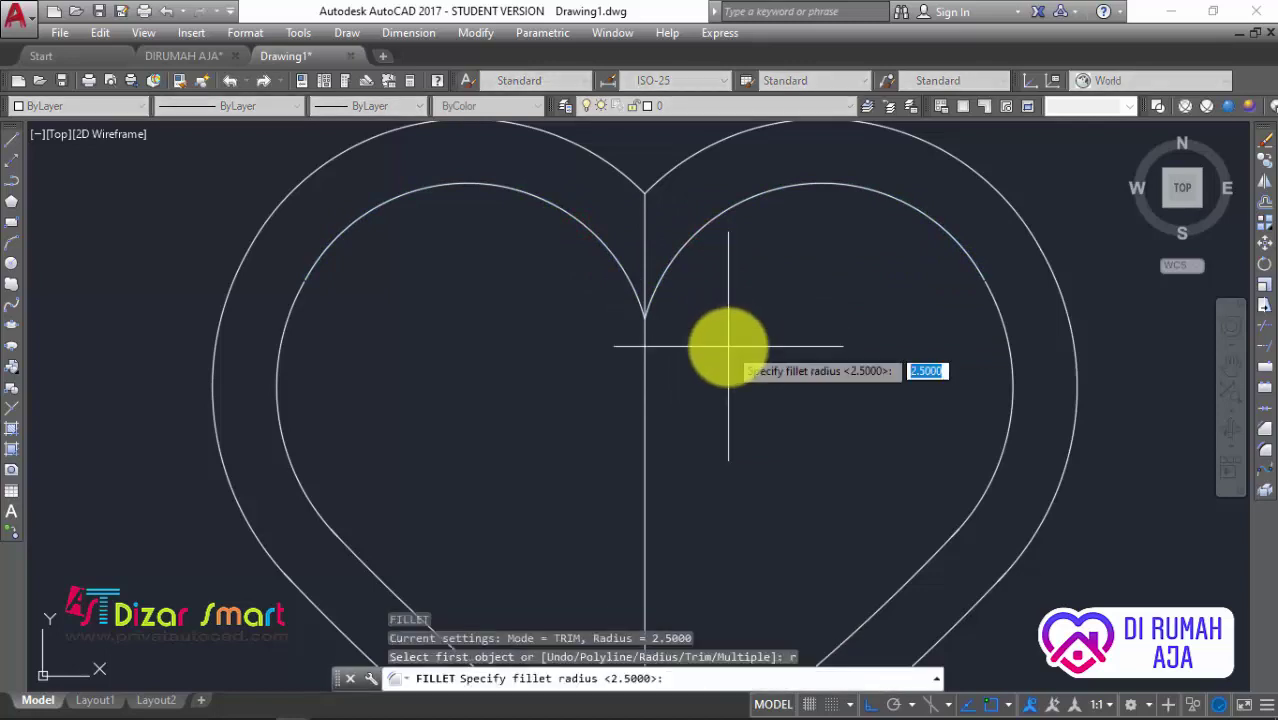
text(2)
key(Return)
click(625, 285)
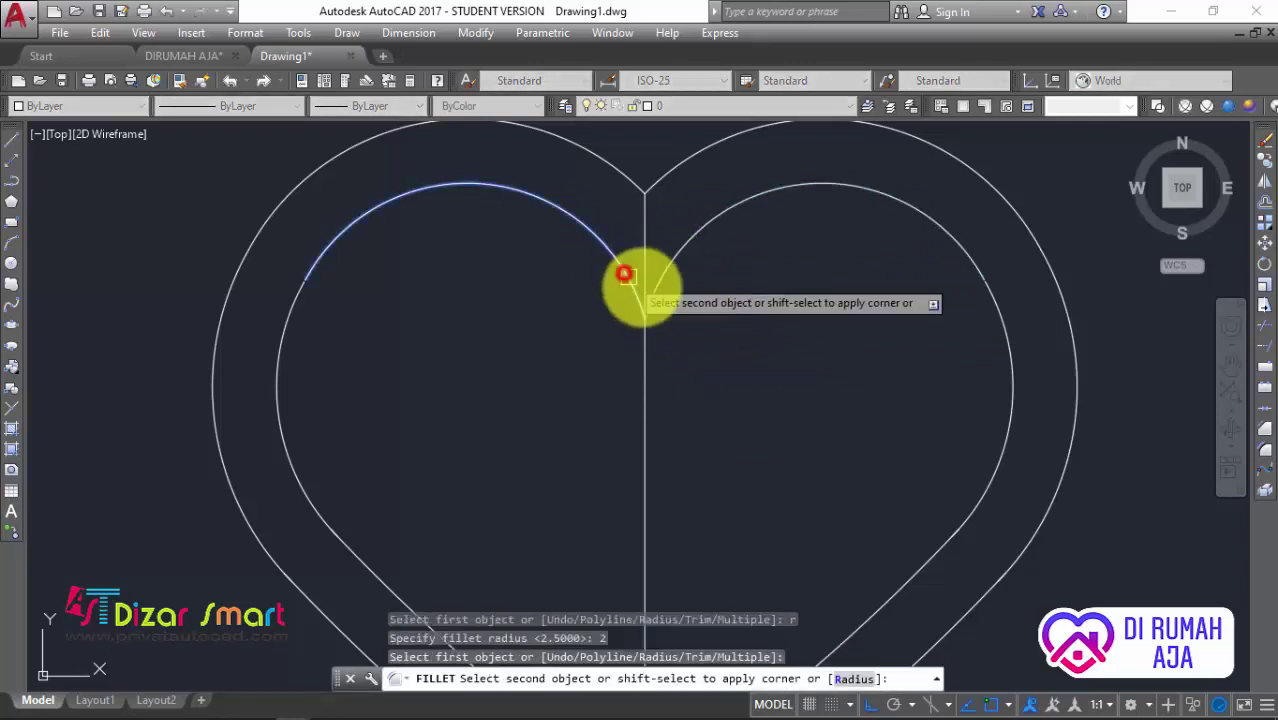
click(682, 259)
scroll(690, 330, down, 3)
scroll(673, 470, up, 3)
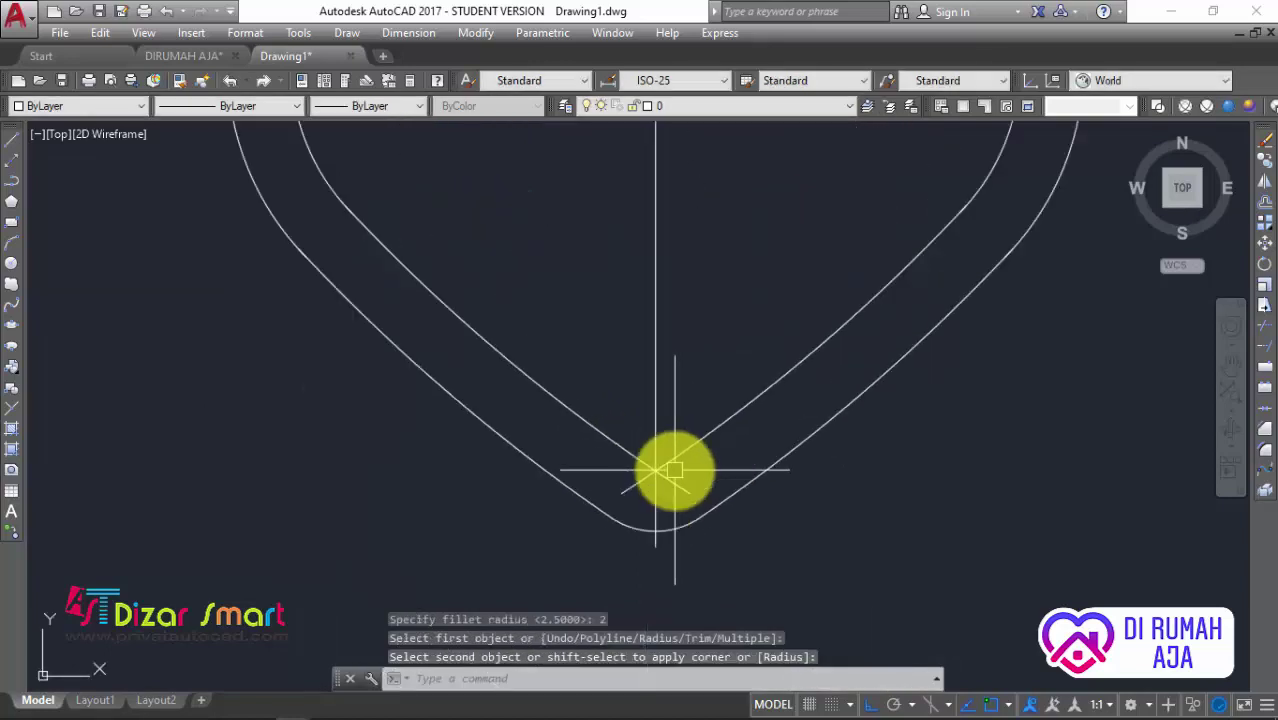
scroll(640, 460, up, 2)
scroll(665, 458, up, 2)
scroll(683, 452, up, 2)
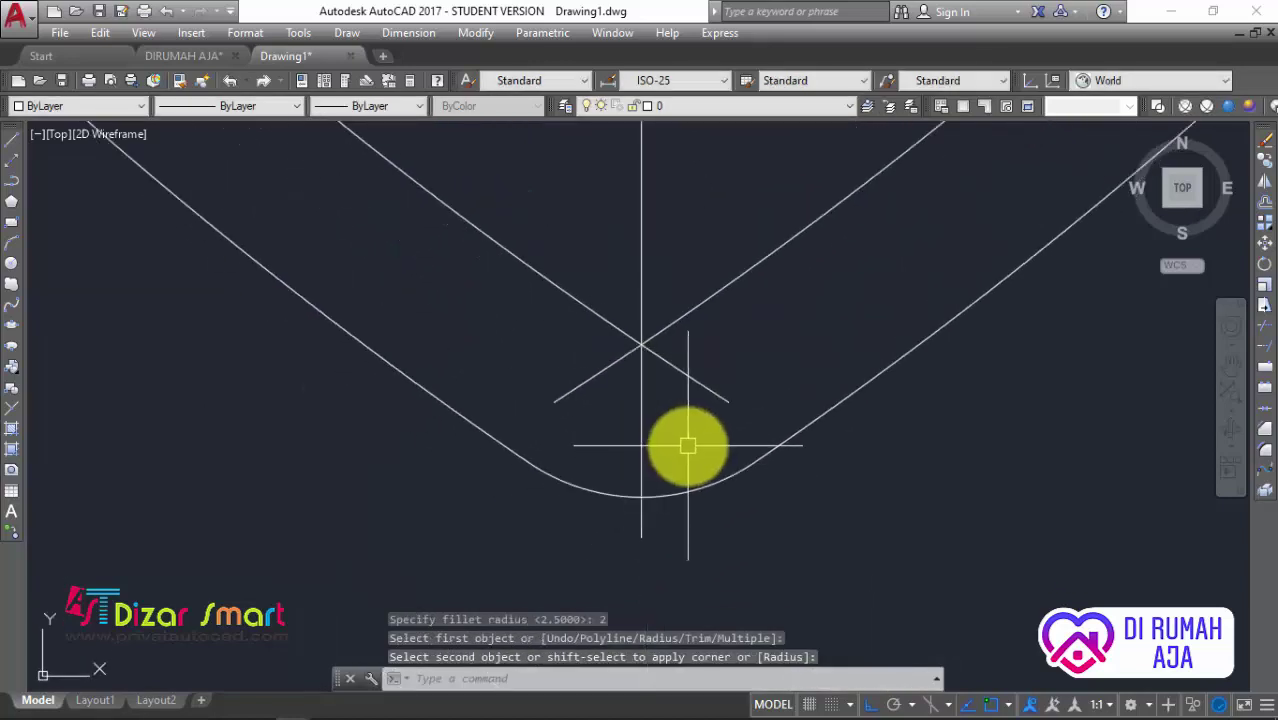
key(Escape)
Offset the outer heart's rounded bottom arc 2 units inward
text(o)
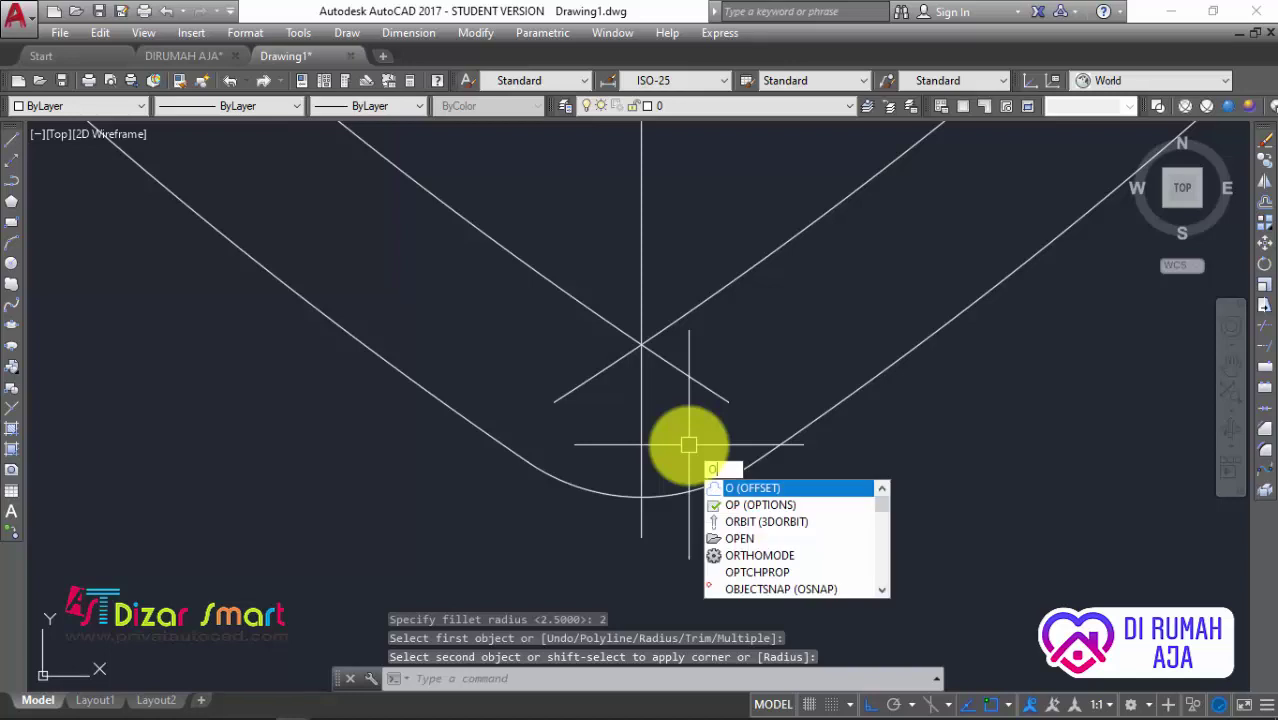
key(Return)
text(2)
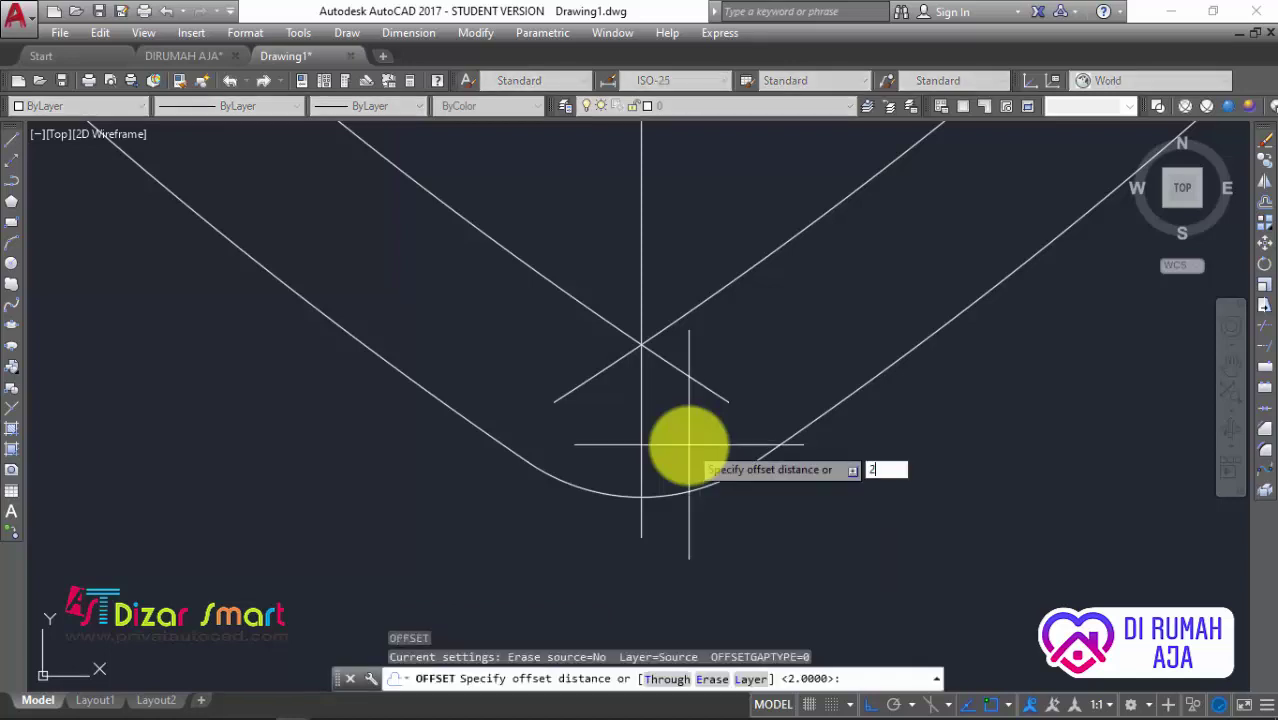
key(Return)
click(662, 496)
click(670, 409)
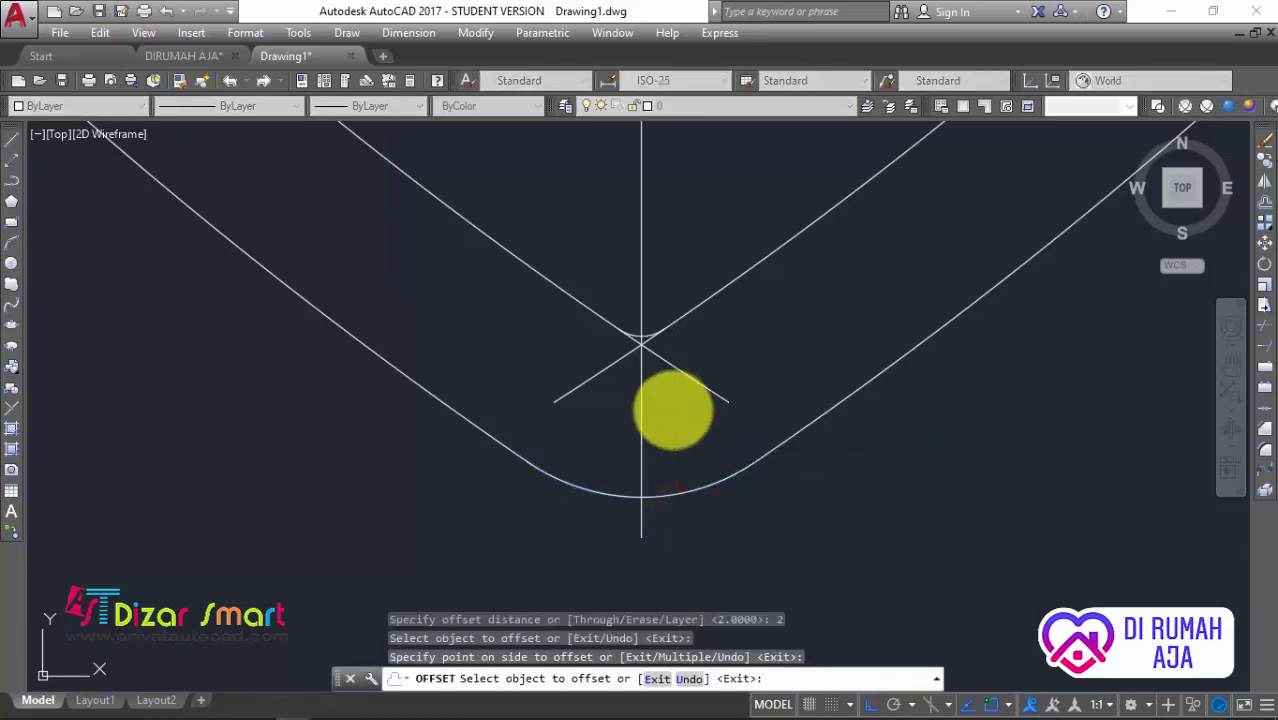
key(Escape)
scroll(673, 410, down, 3)
text(tr)
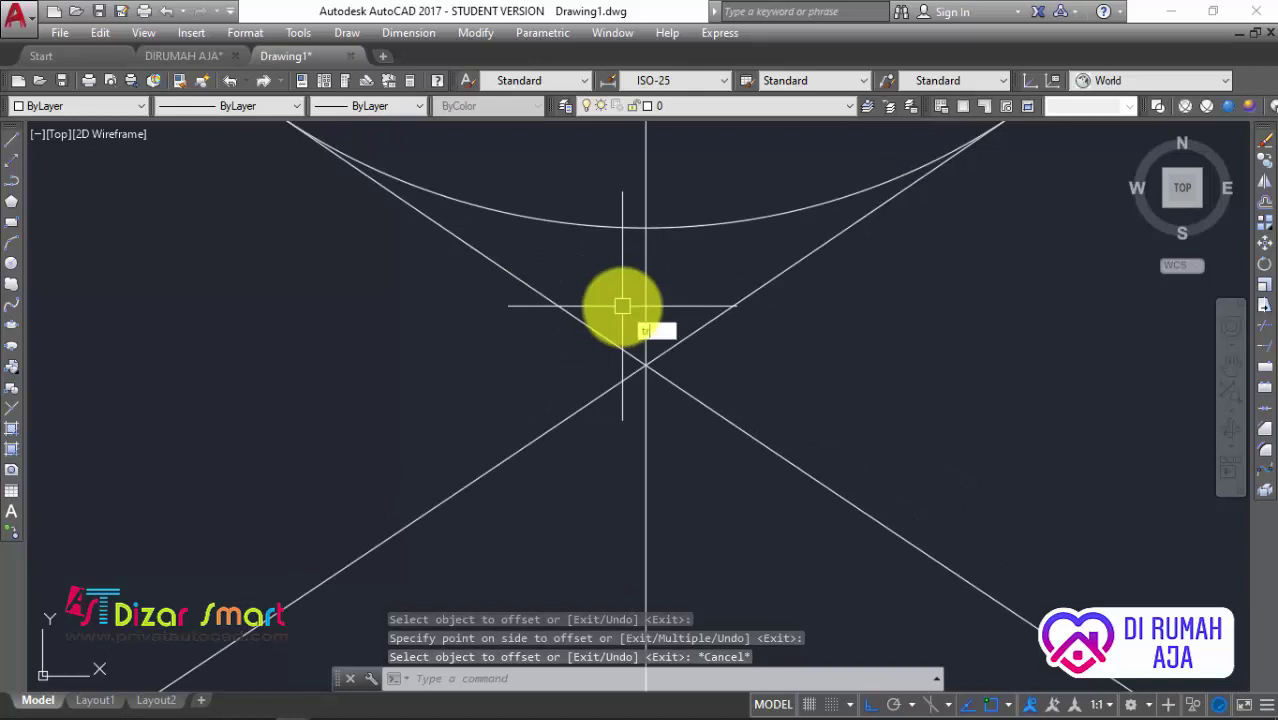
Trim the inner lines crossing below the new bottom arc
key(Return)
key(Return)
click(795, 336)
click(570, 430)
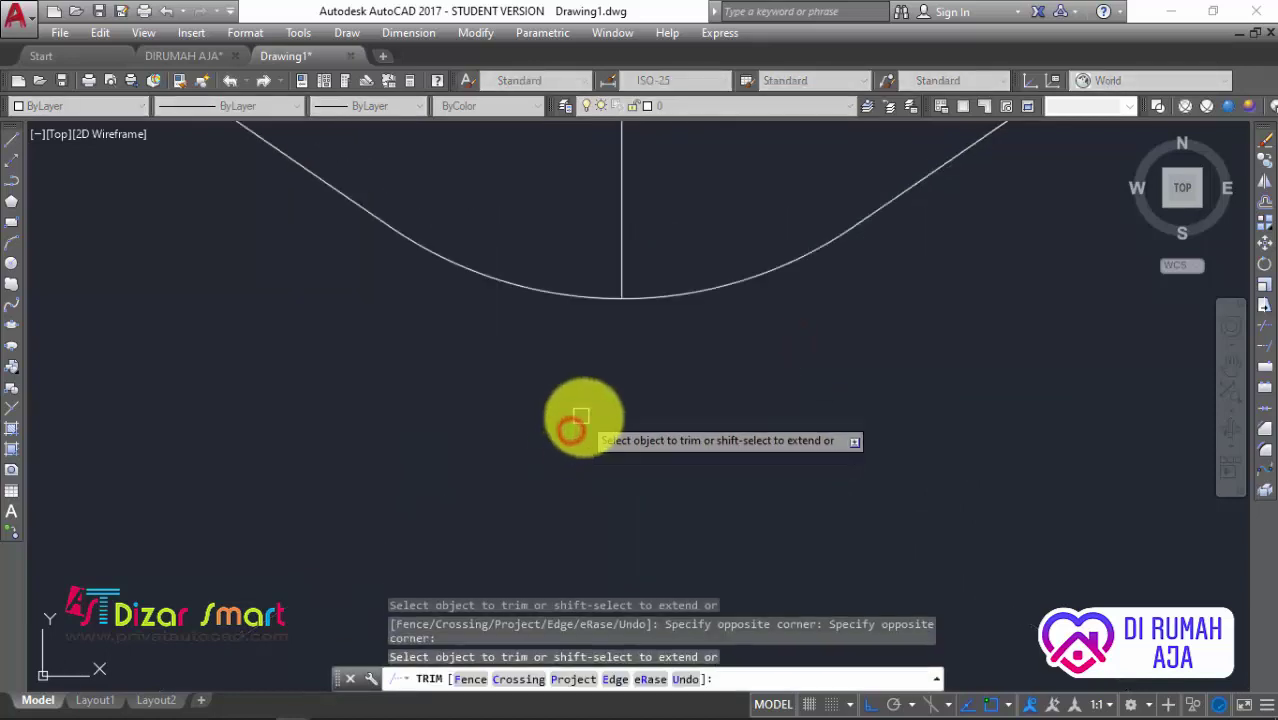
scroll(590, 418, down, 2)
scroll(650, 288, down, 2)
scroll(665, 437, down, 2)
key(Escape)
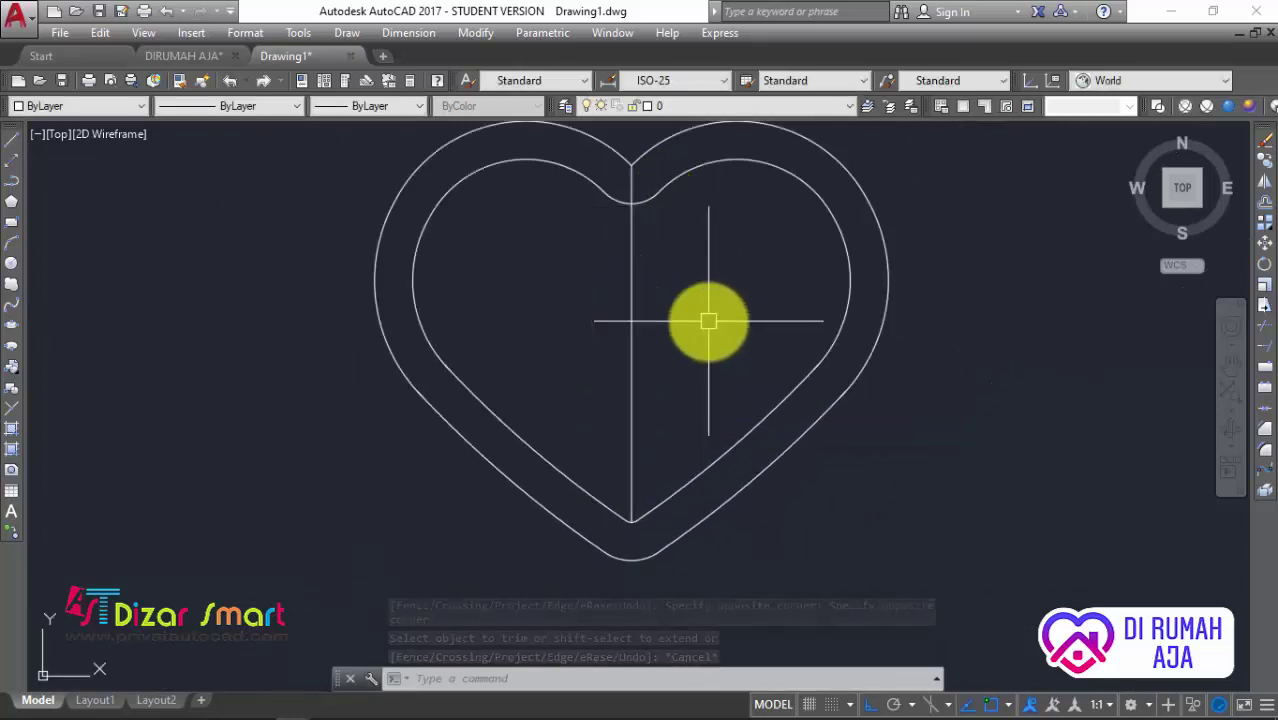
Draw a short horizontal line and move its midpoint to the heart's top centre dip
middle_drag(694, 228, 694, 263)
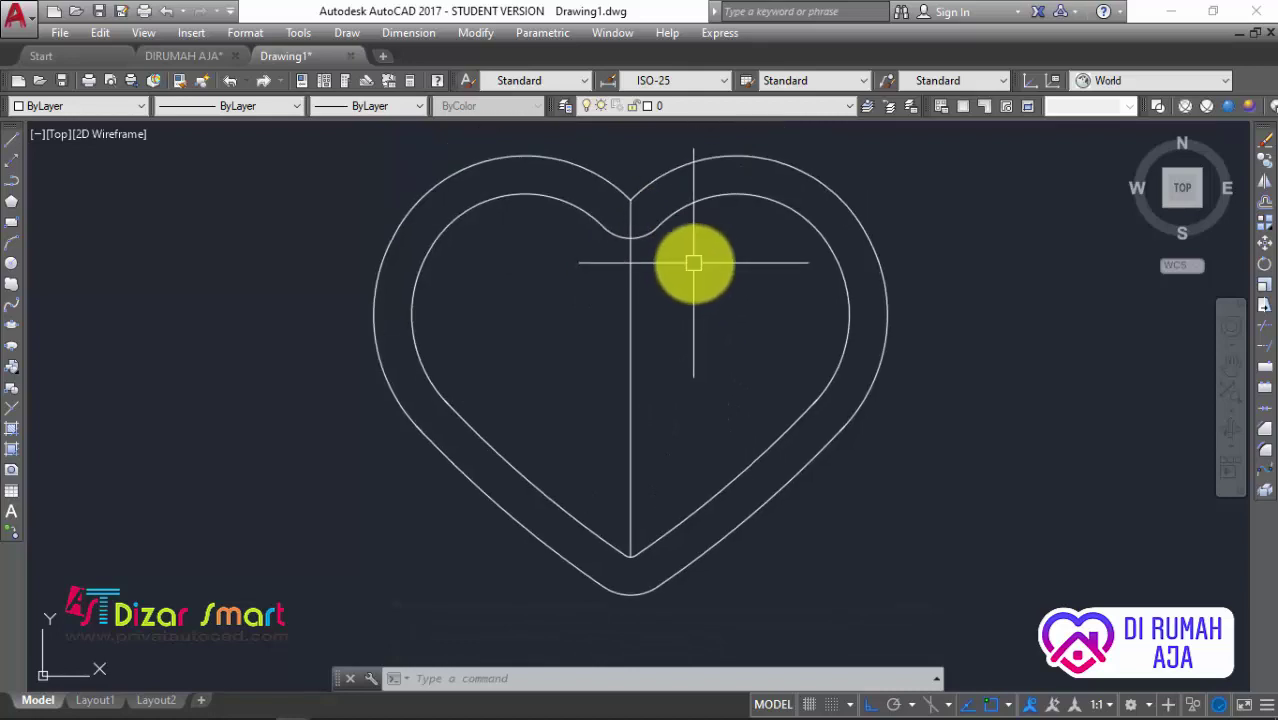
key(l)
key(Return)
click(685, 274)
click(781, 274)
key(Escape)
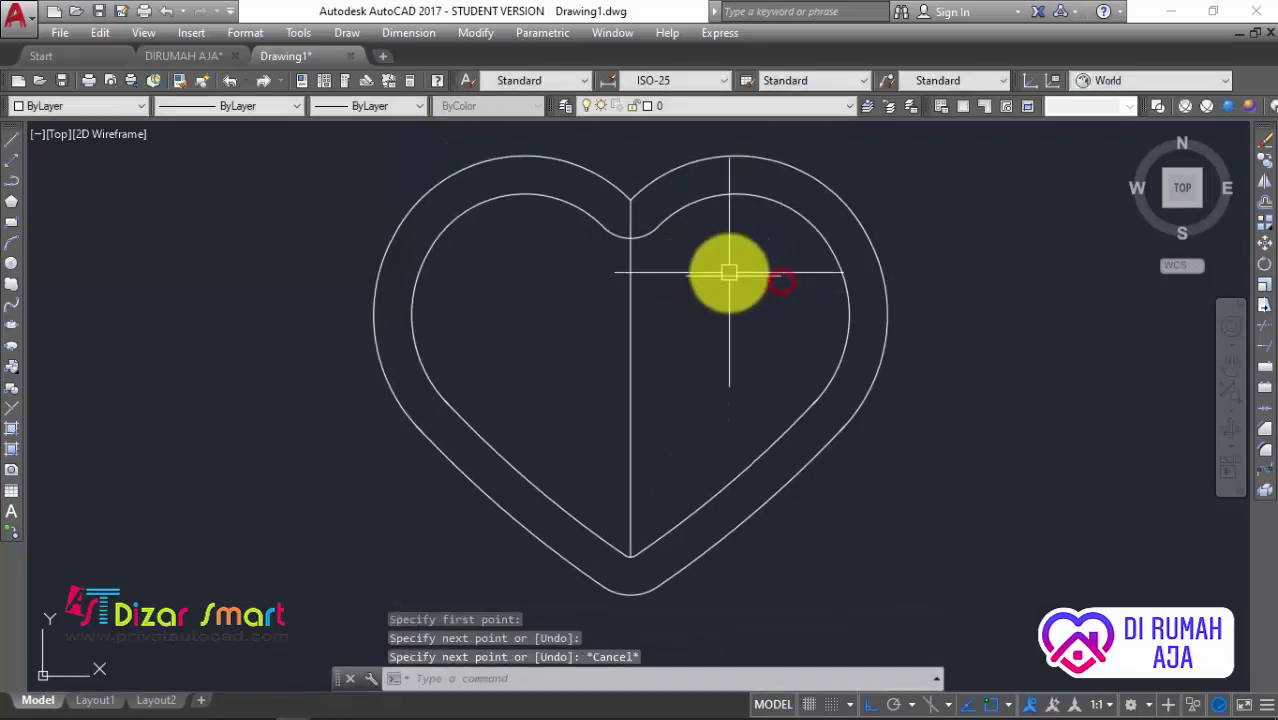
click(728, 274)
scroll(728, 274, up, 4)
key(m)
key(Return)
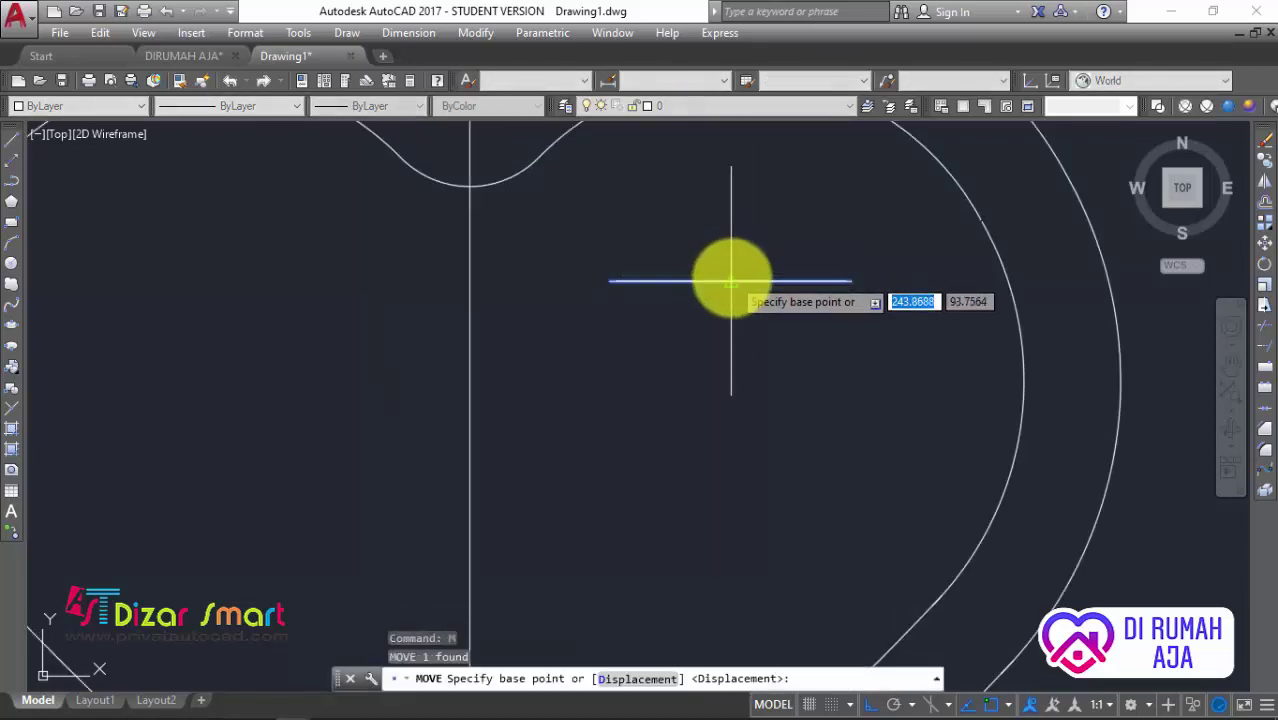
click(731, 280)
scroll(730, 277, down, 2)
click(562, 218)
key(Escape)
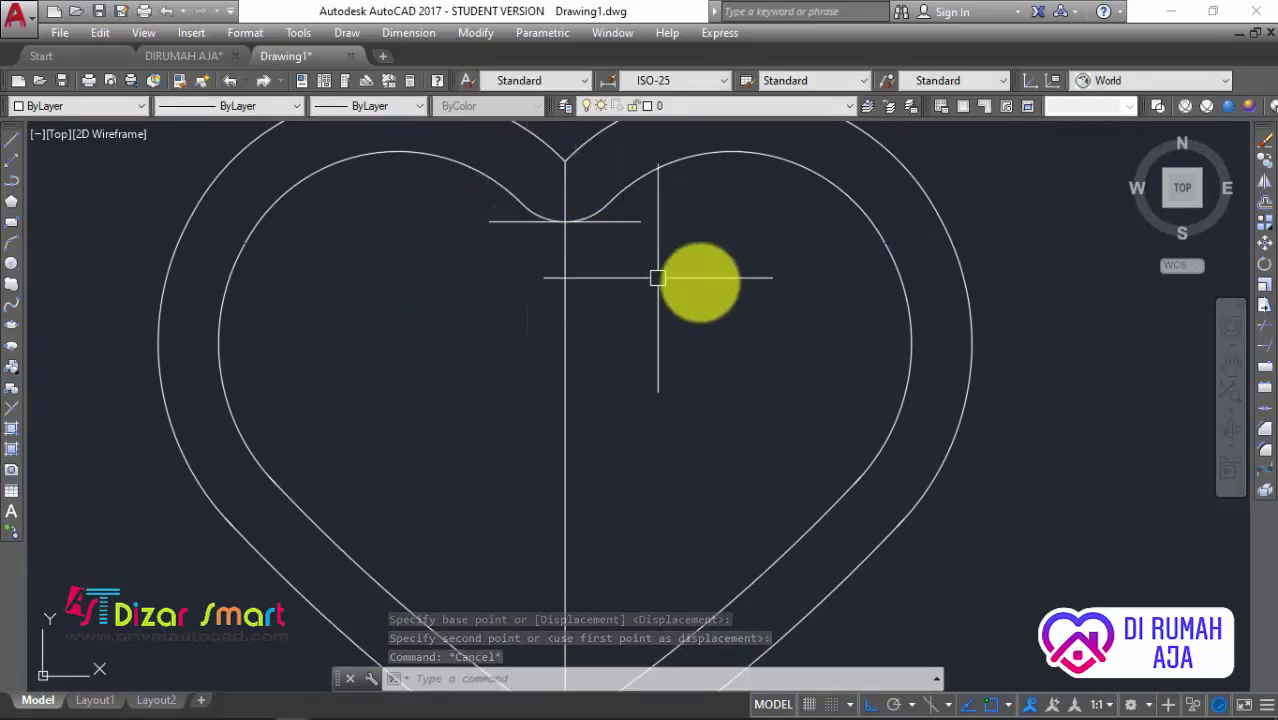
Offset the short line 3 units downward
scroll(704, 281, down, 3)
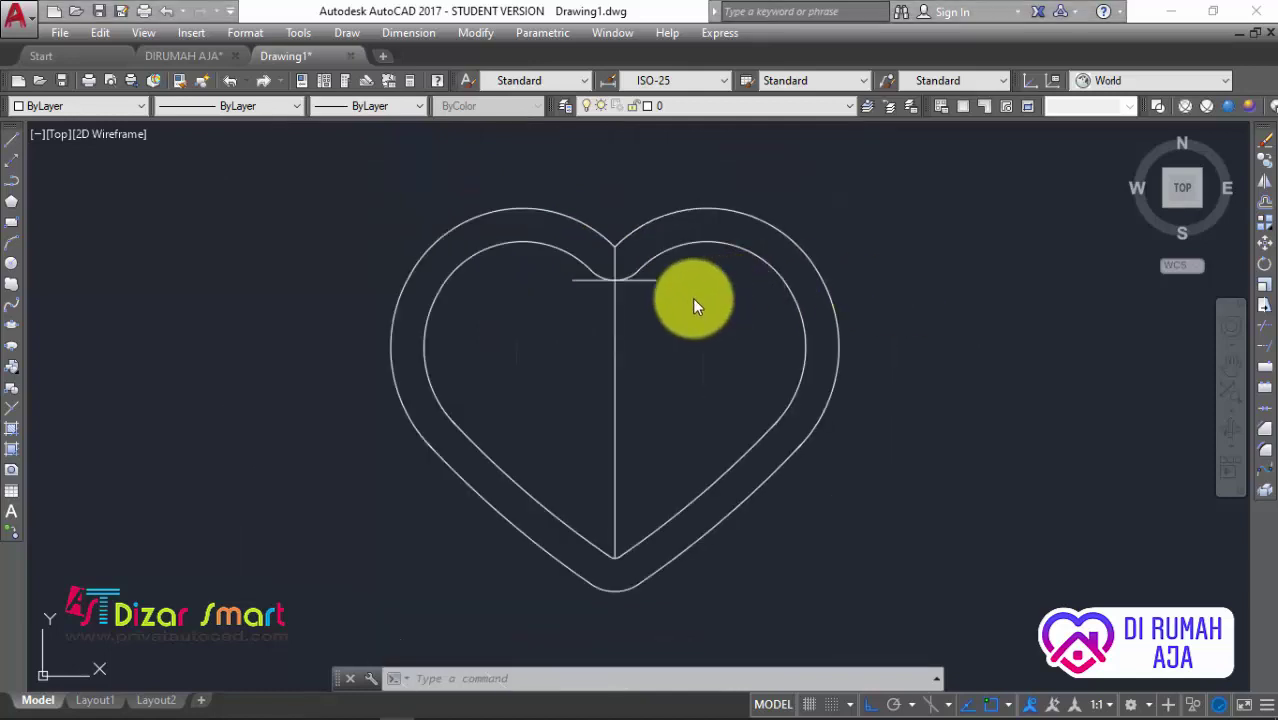
scroll(660, 308, up, 2)
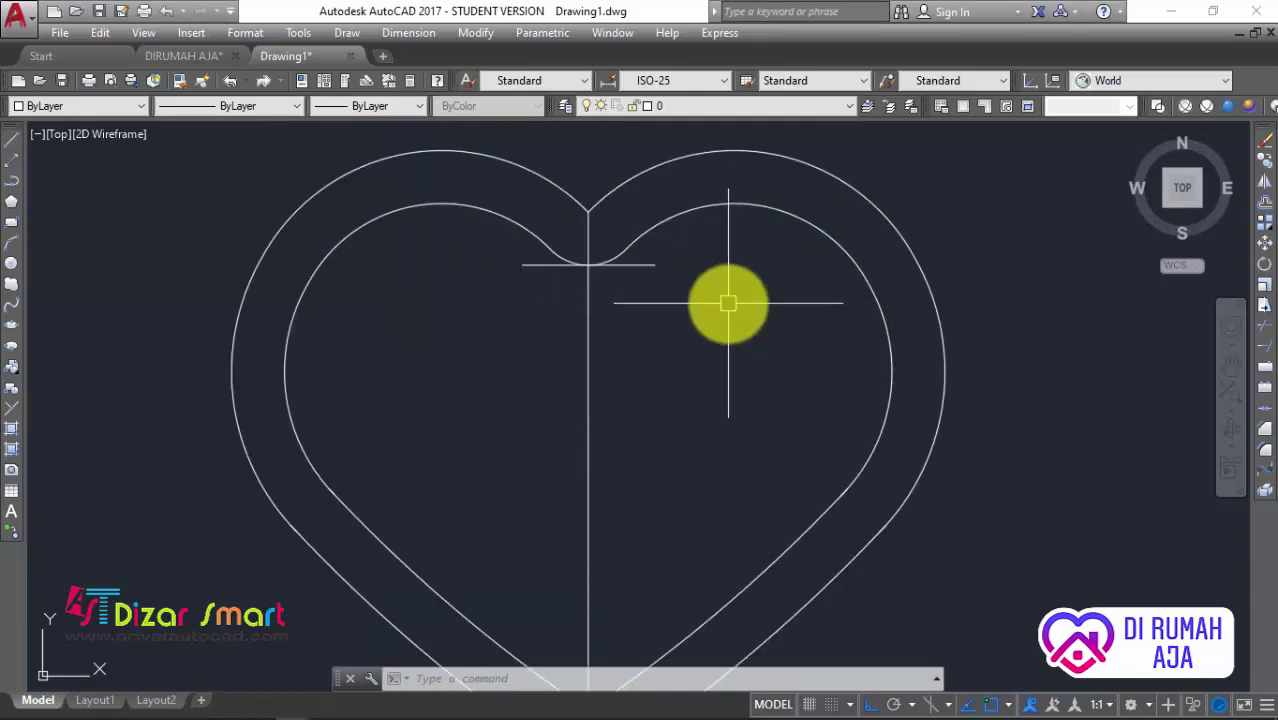
text(o)
key(Return)
text(3)
key(Return)
click(645, 266)
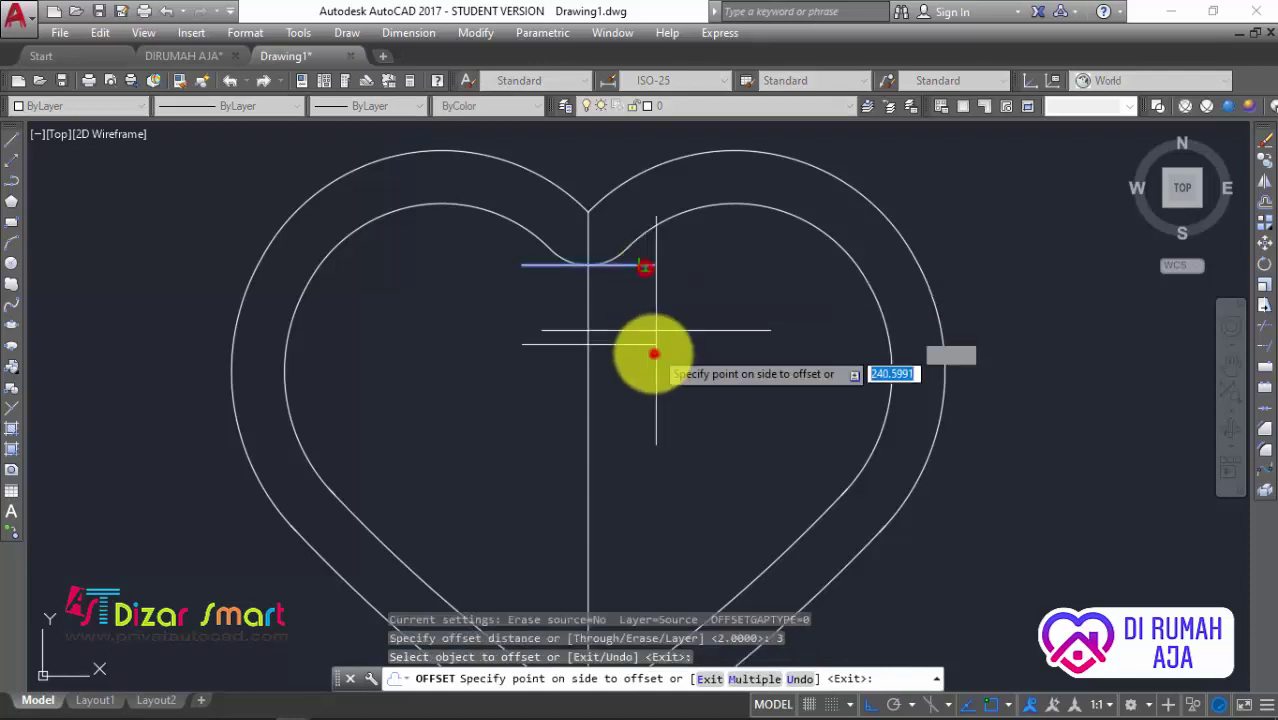
click(653, 354)
key(Escape)
Add further parallel copies 7 and then 3 units below
middle_drag(699, 436, 740, 318)
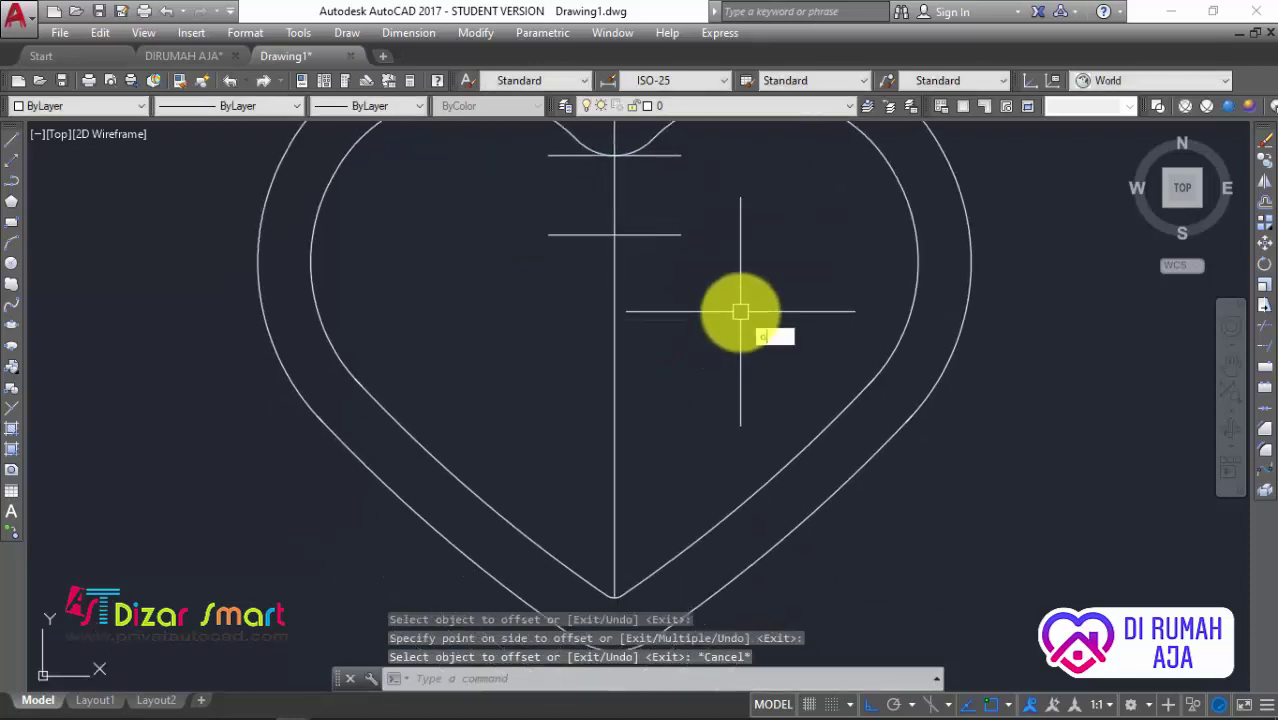
key(Return)
text(7)
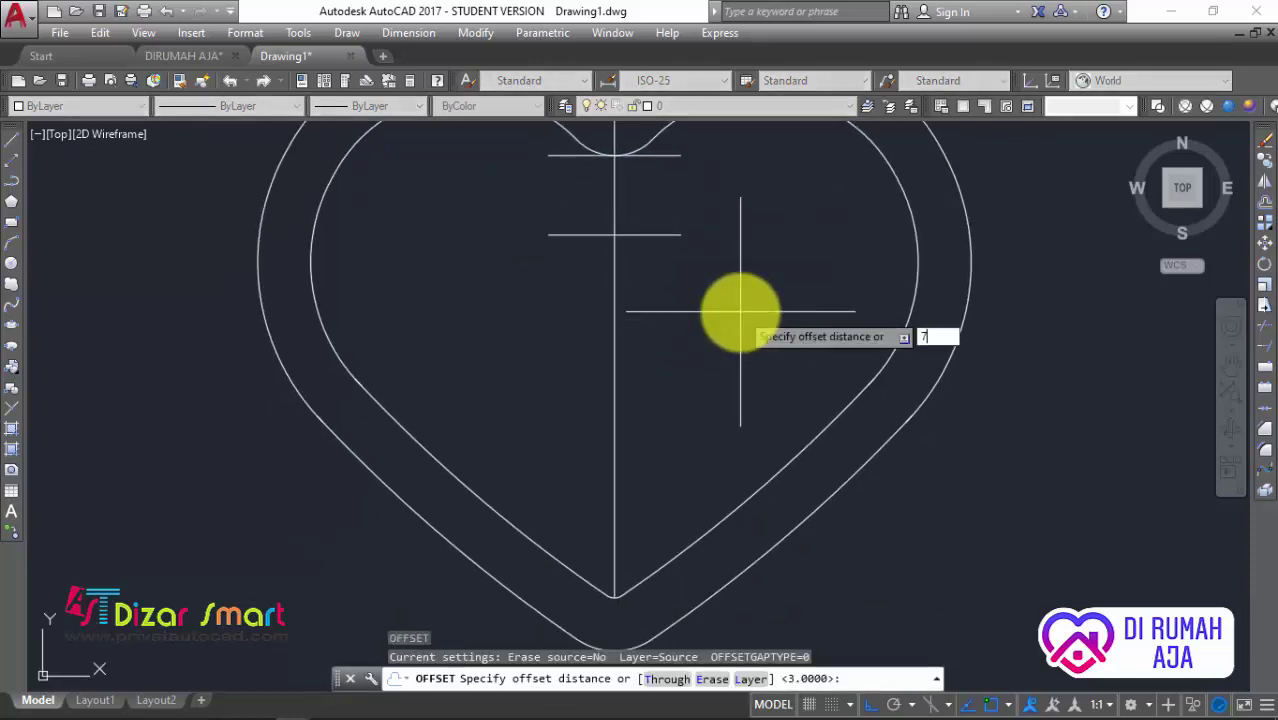
key(Return)
click(660, 236)
click(659, 302)
key(Escape)
middle_drag(699, 422, 738, 345)
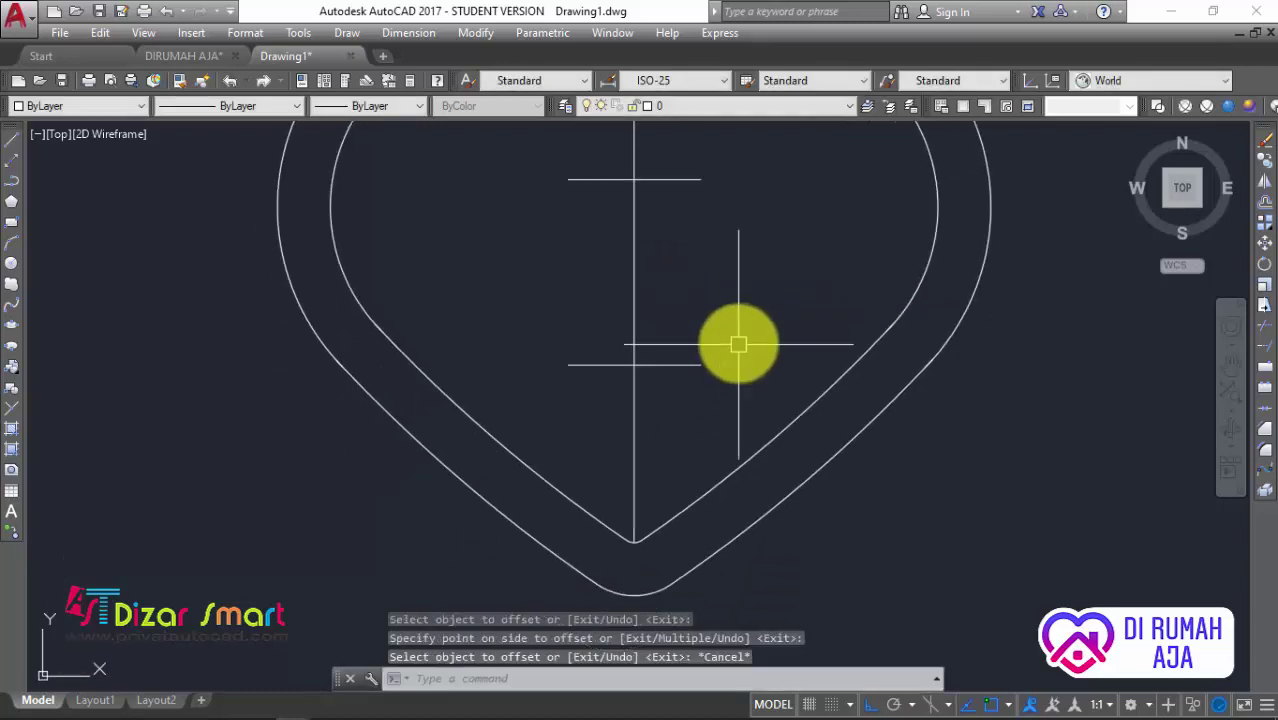
key(Return)
text(3)
key(Return)
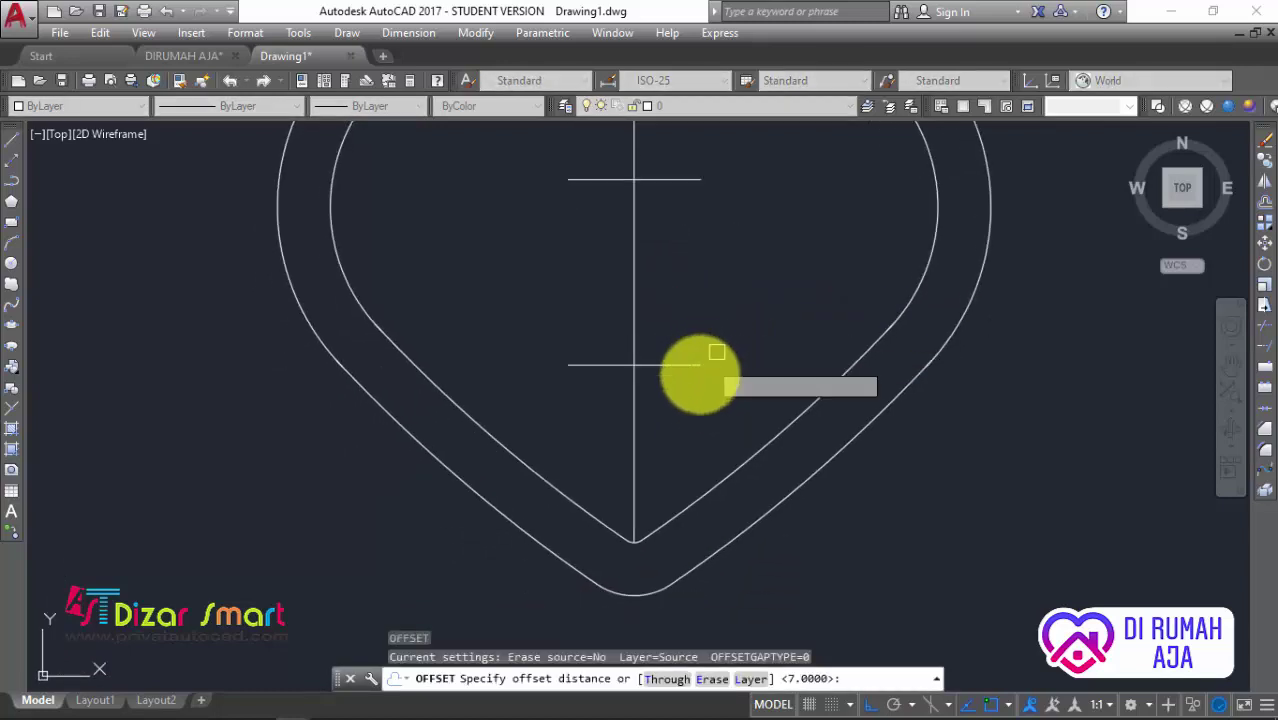
click(690, 372)
click(683, 418)
key(Escape)
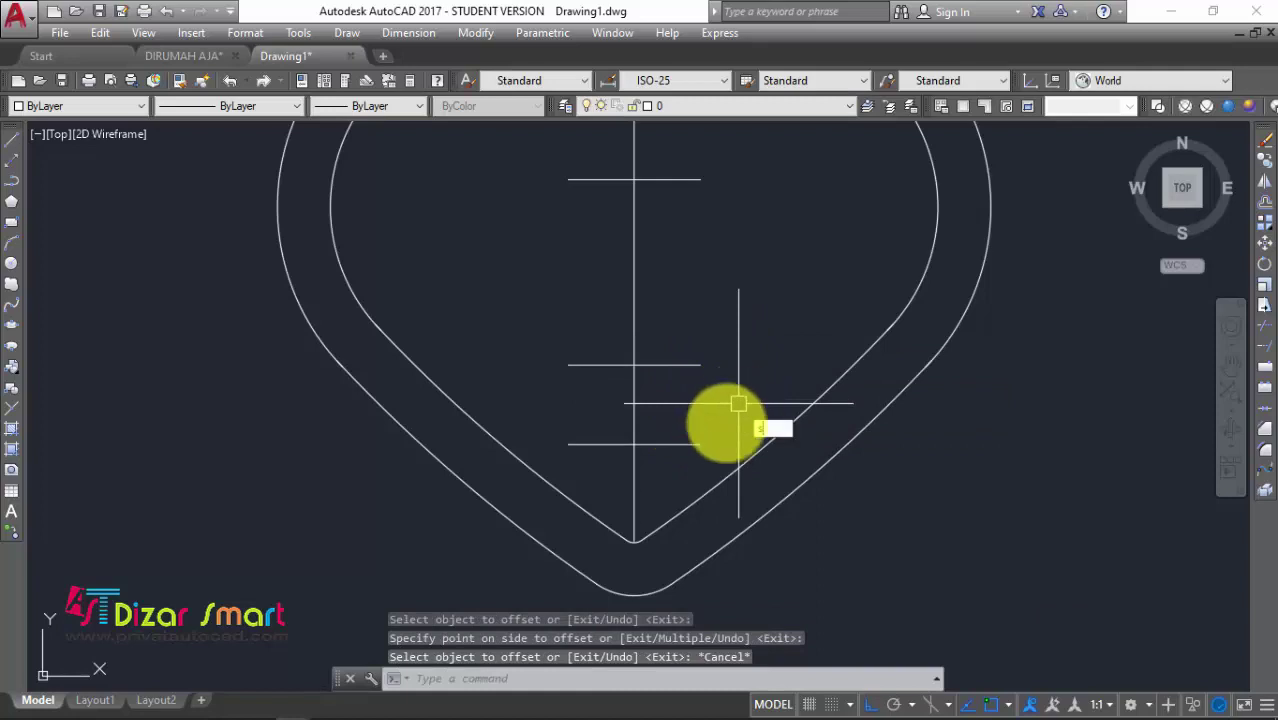
Stretch the two lowest lines past the heart's right edge
key(Return)
click(713, 448)
click(679, 345)
key(Return)
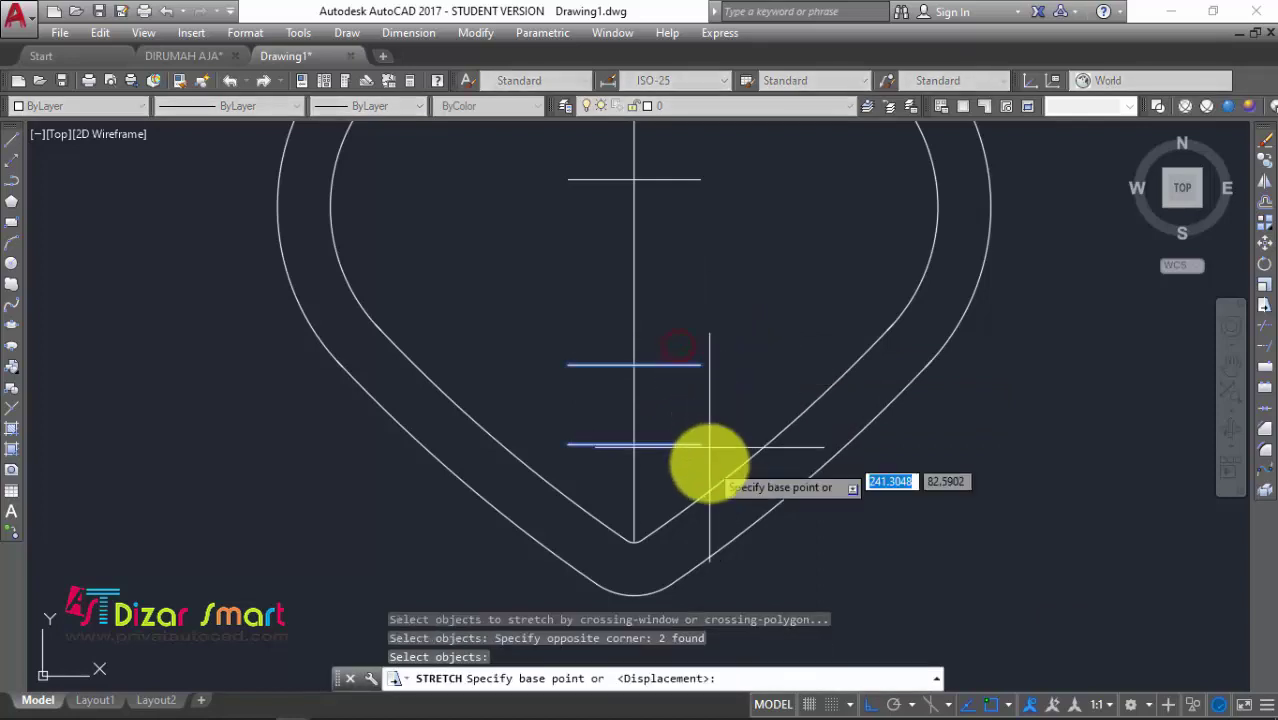
click(703, 449)
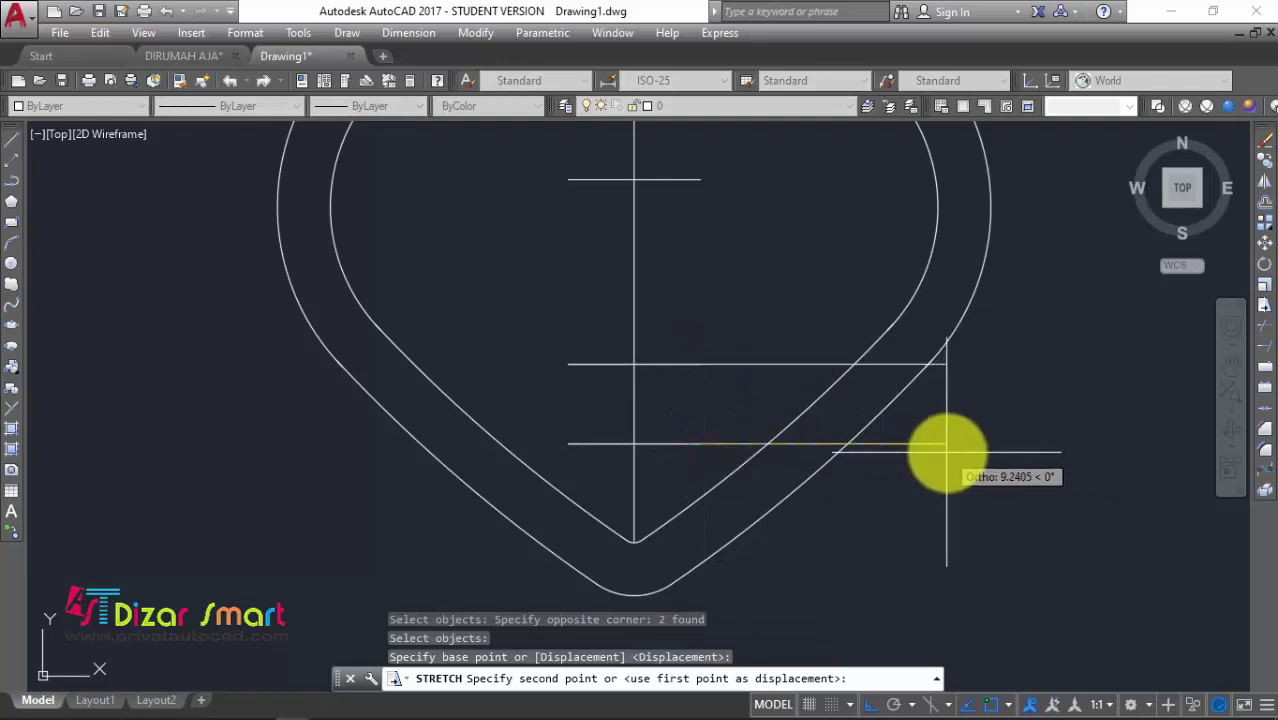
click(1013, 446)
key(Escape)
middle_drag(671, 450, 779, 429)
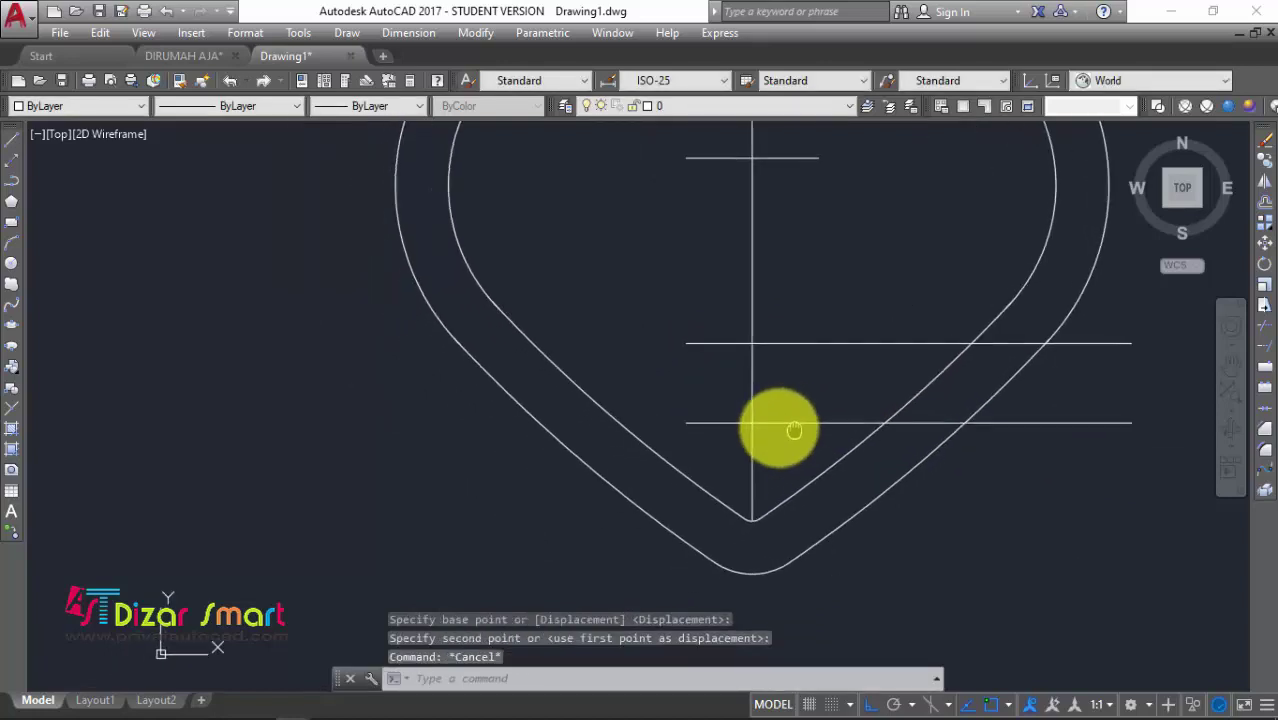
Stretch the same two lines past the heart's left edge
key(Return)
click(716, 452)
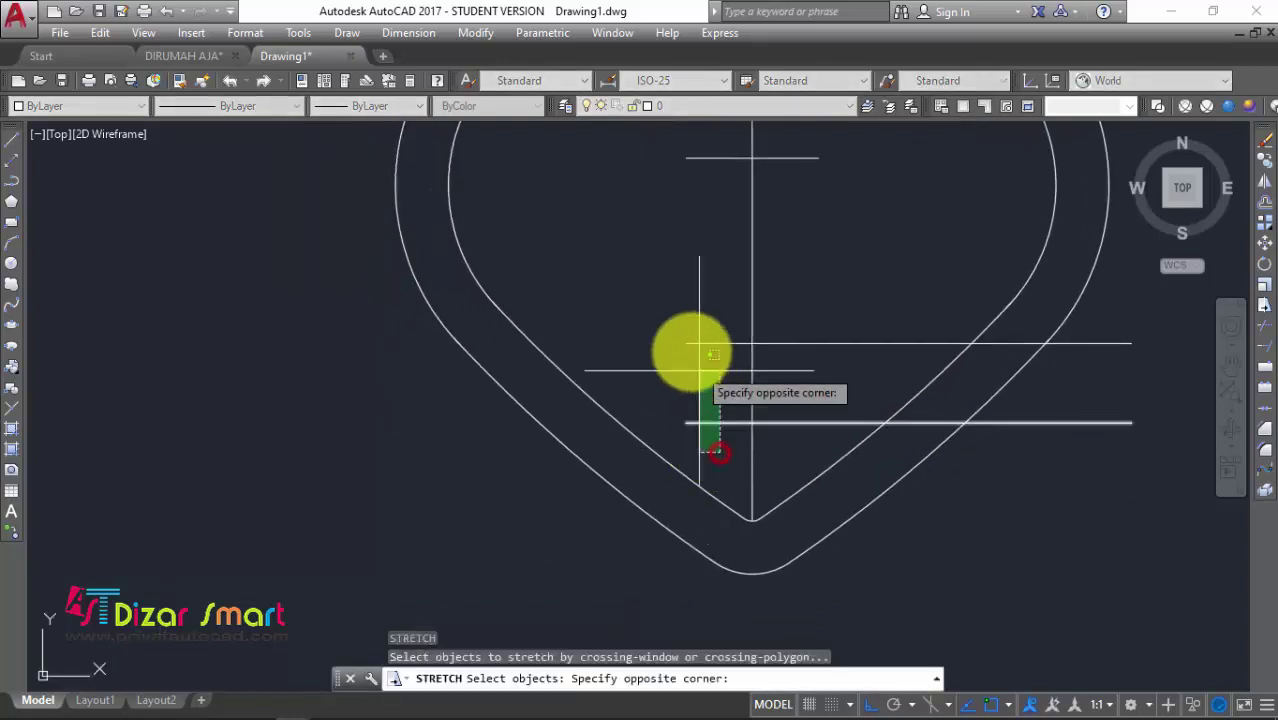
click(685, 326)
key(Return)
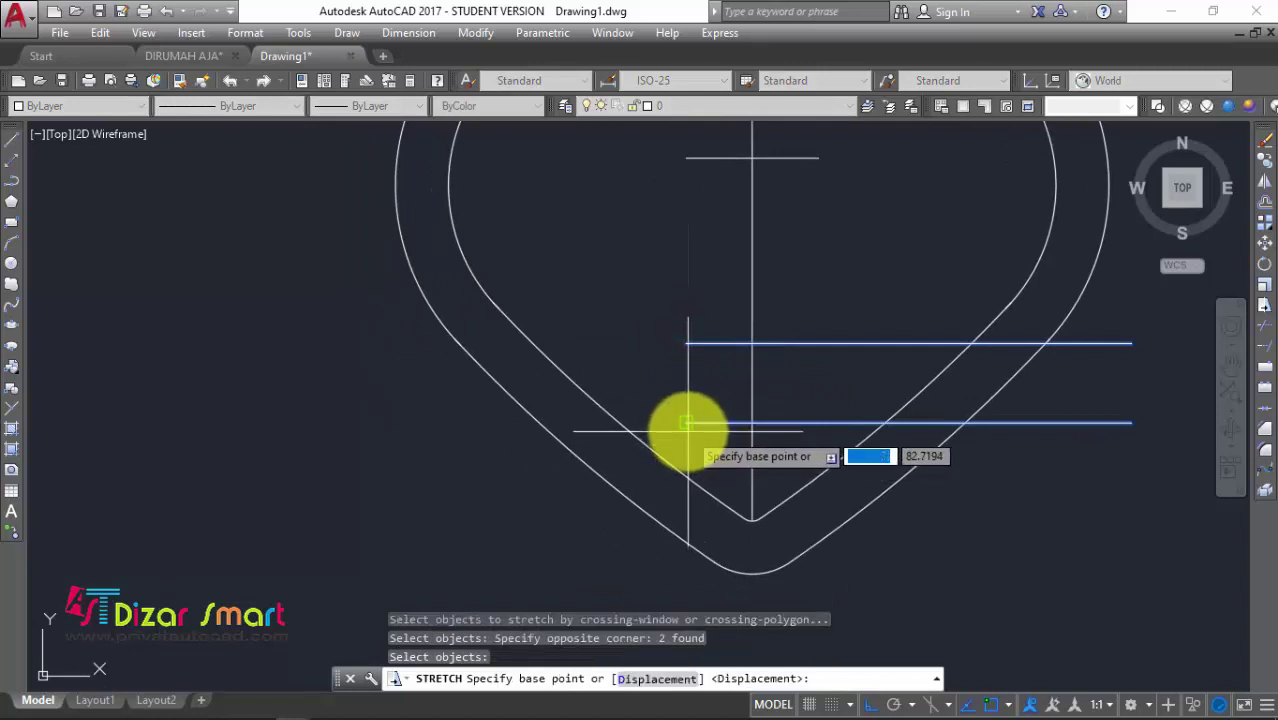
click(686, 424)
click(389, 457)
key(Escape)
middle_drag(539, 325, 509, 402)
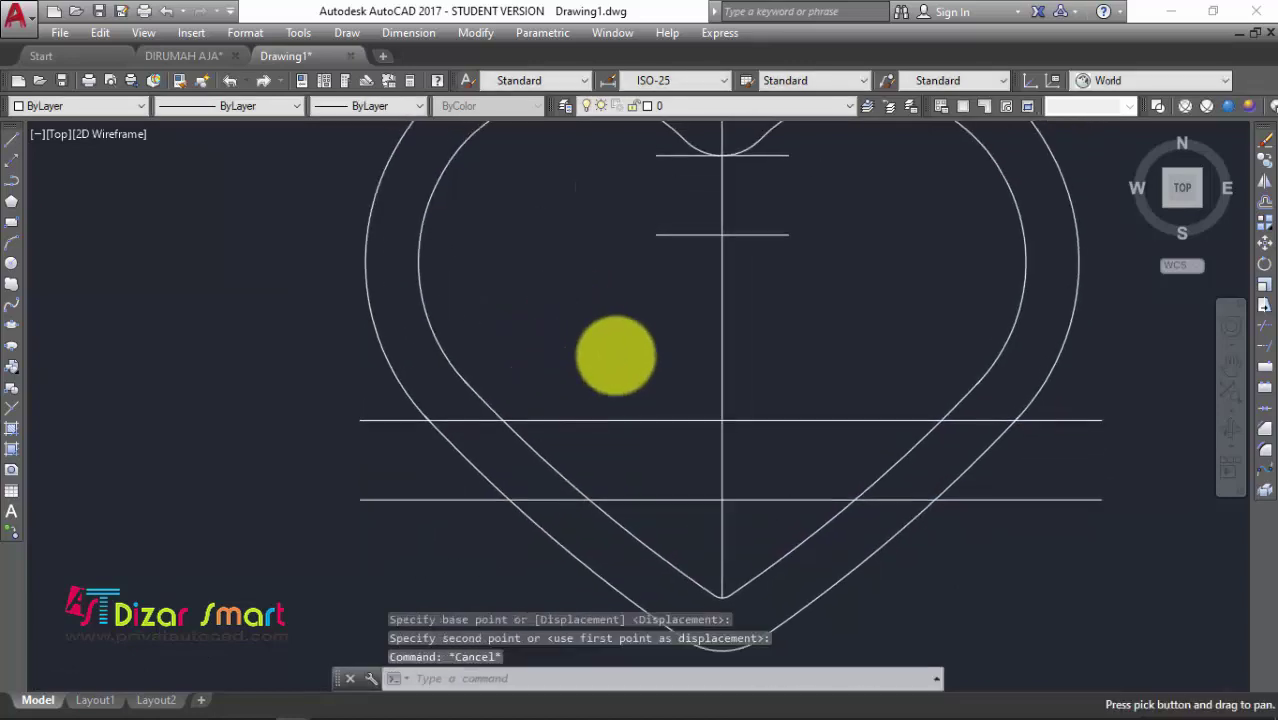
Draw a diagonal roof line from the centre axis down-left, extended to the lower guide line
text(l)
key(Return)
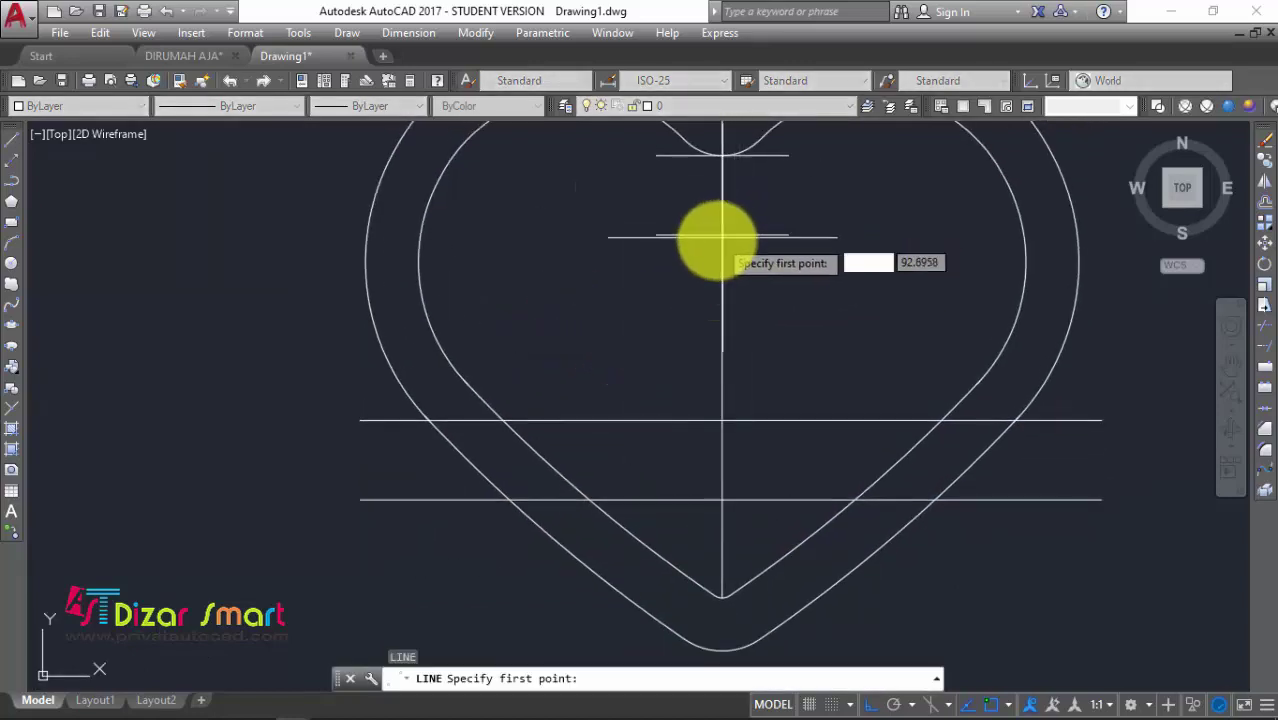
click(717, 237)
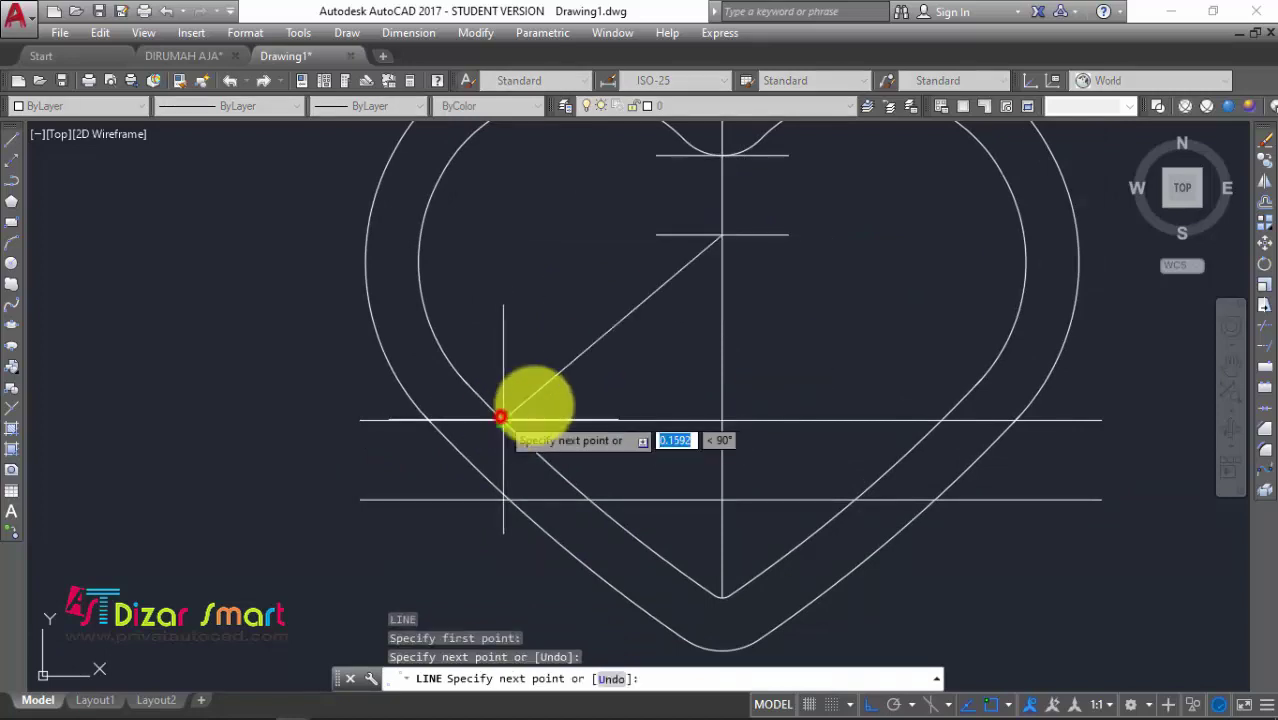
click(500, 412)
key(Escape)
middle_drag(595, 379, 628, 371)
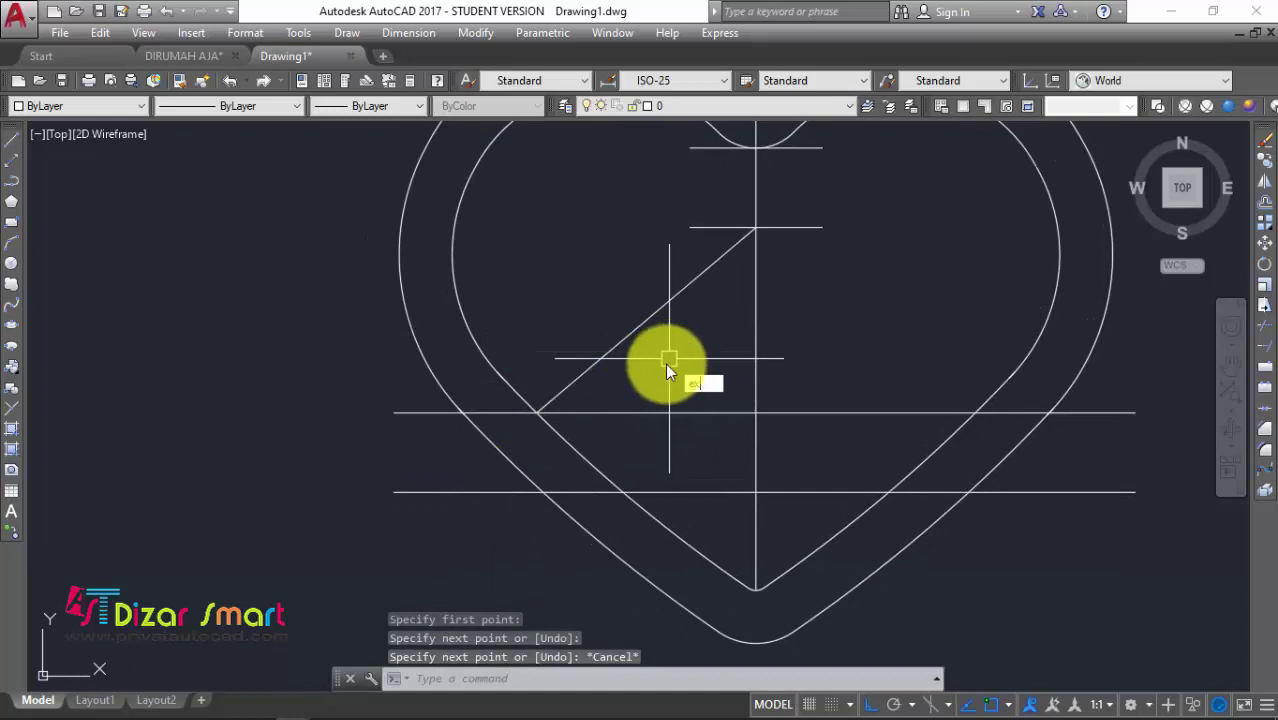
key(Return)
key(Return)
click(571, 383)
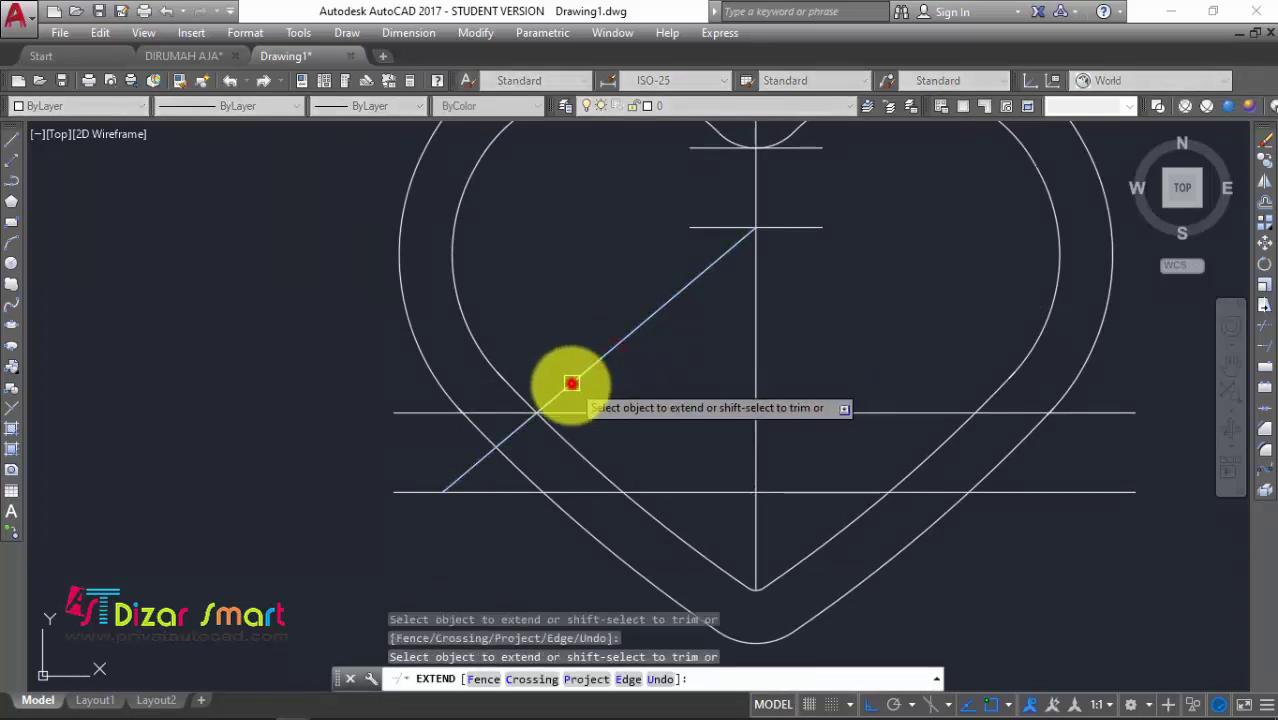
key(Escape)
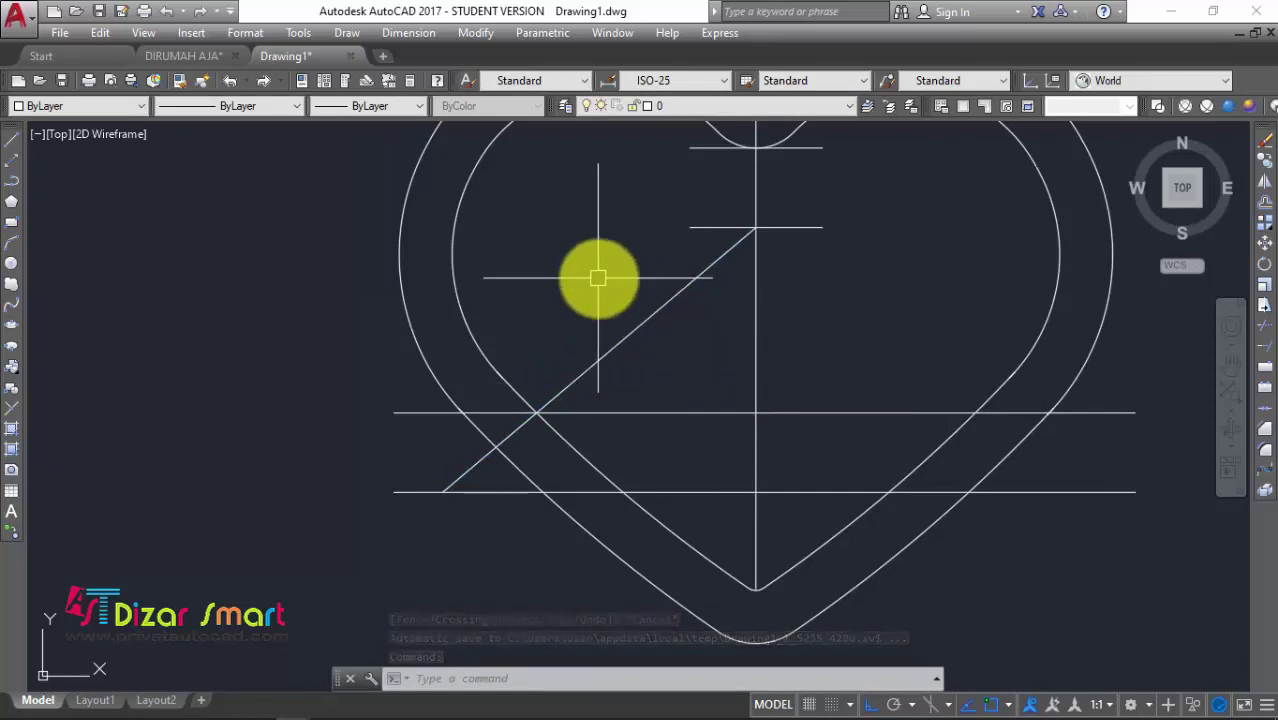
Offset the diagonal roof line by 0.5 to make a parallel copy above it
text(o)
key(Return)
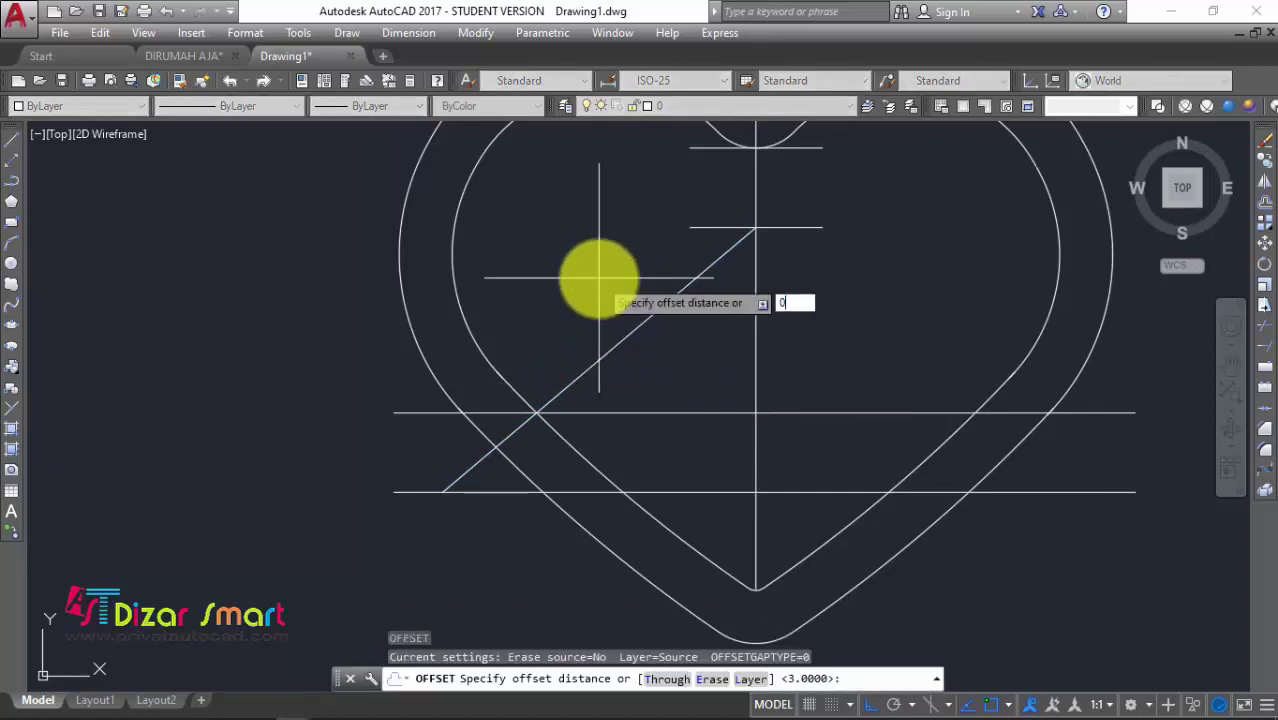
text(0.5)
key(Return)
click(622, 338)
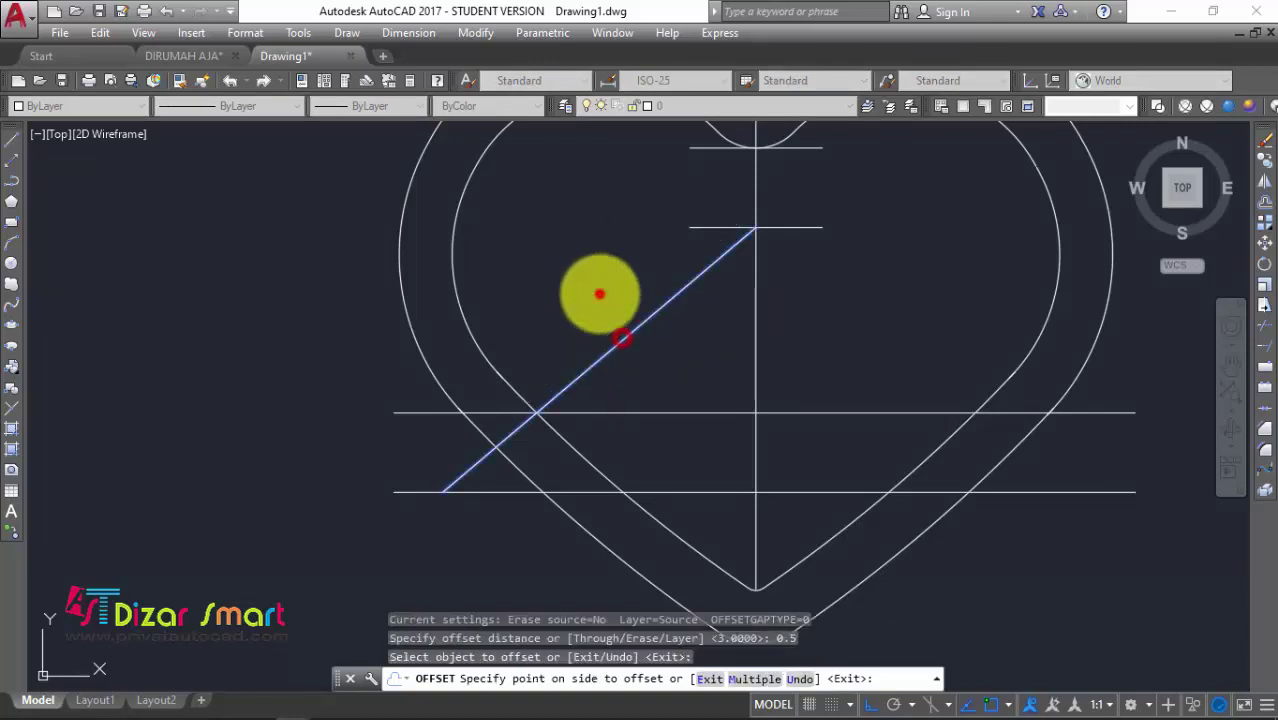
click(600, 296)
key(Escape)
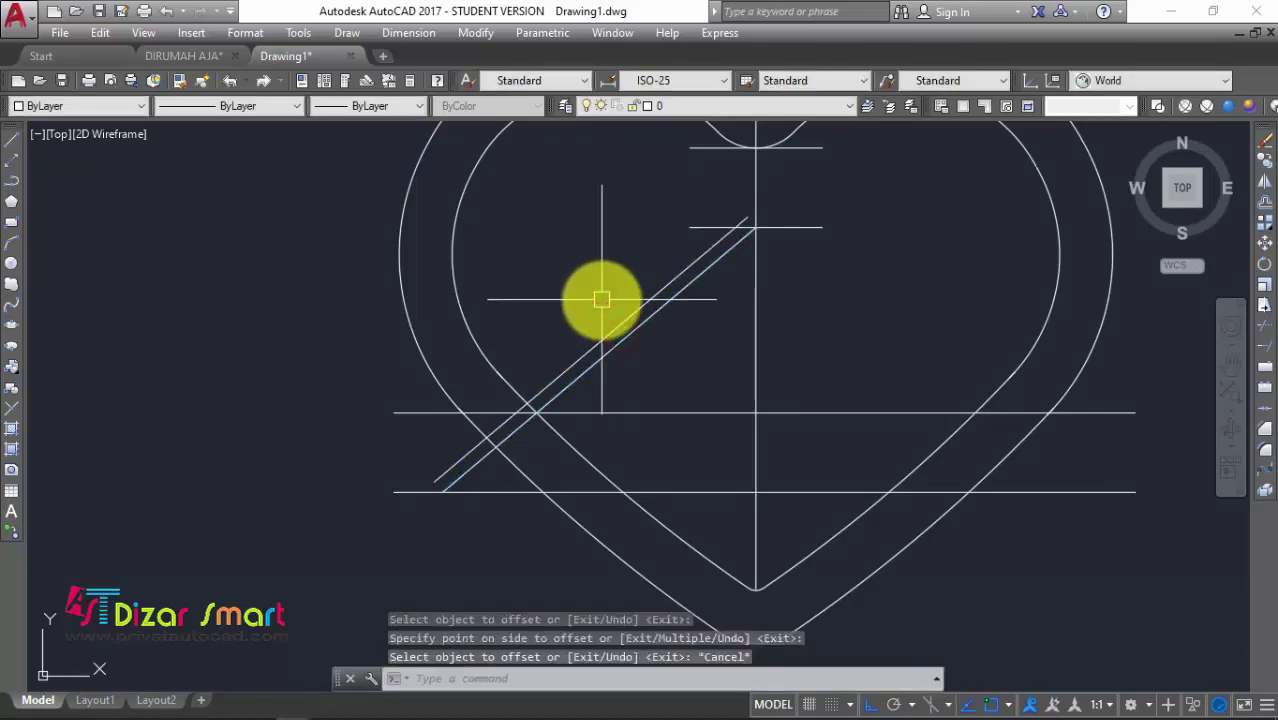
Begin a line from a point on the diagonal roof line, then cancel it
scroll(609, 341, up, 5)
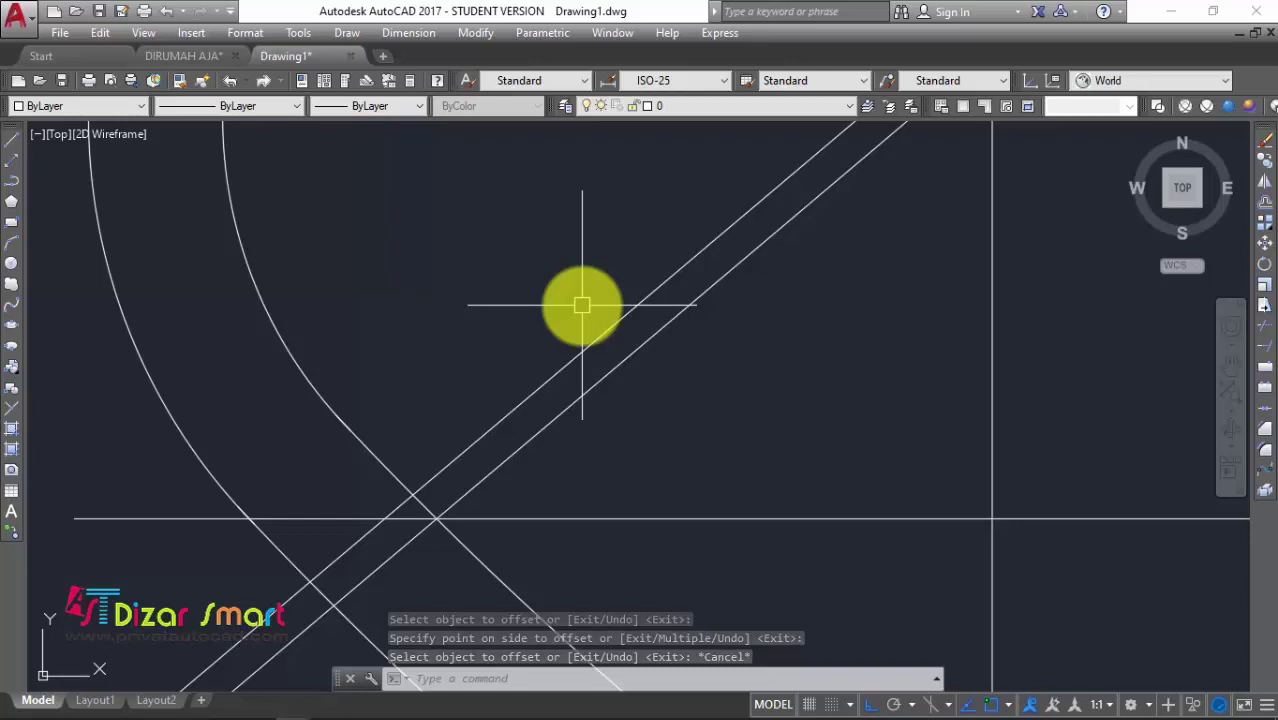
text(l)
key(Return)
scroll(620, 340, down, 2)
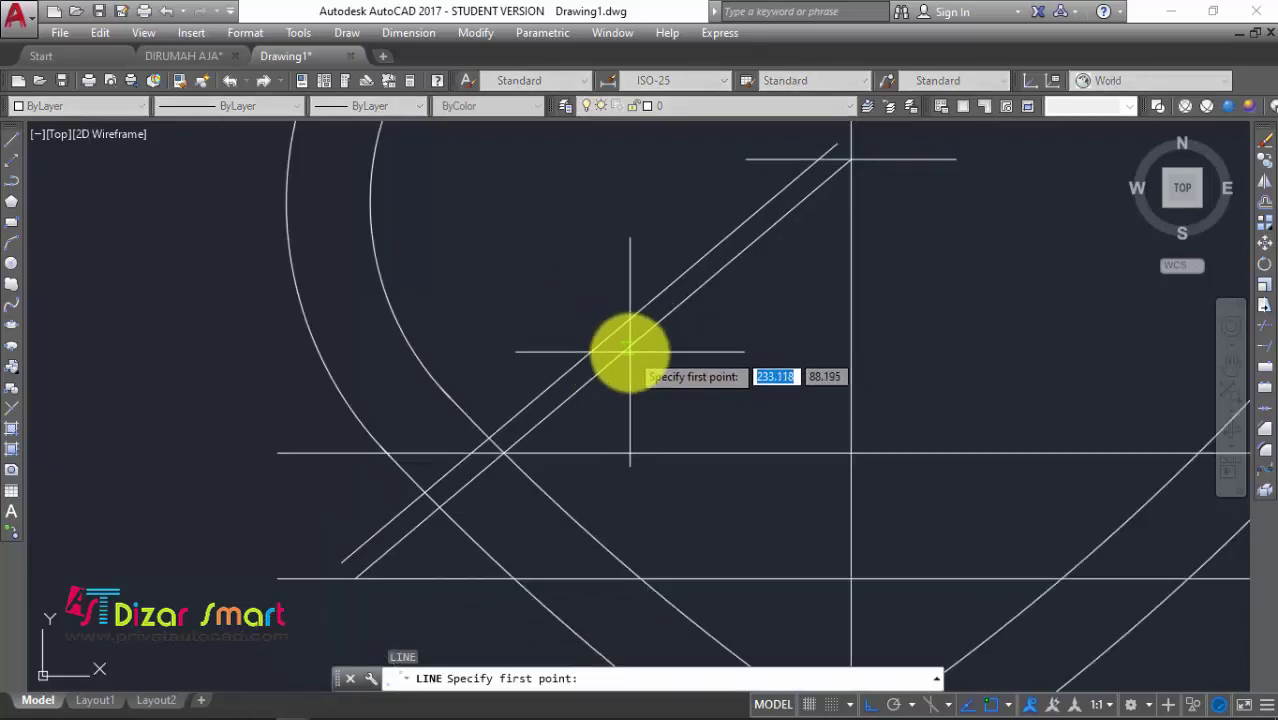
scroll(640, 338, down, 2)
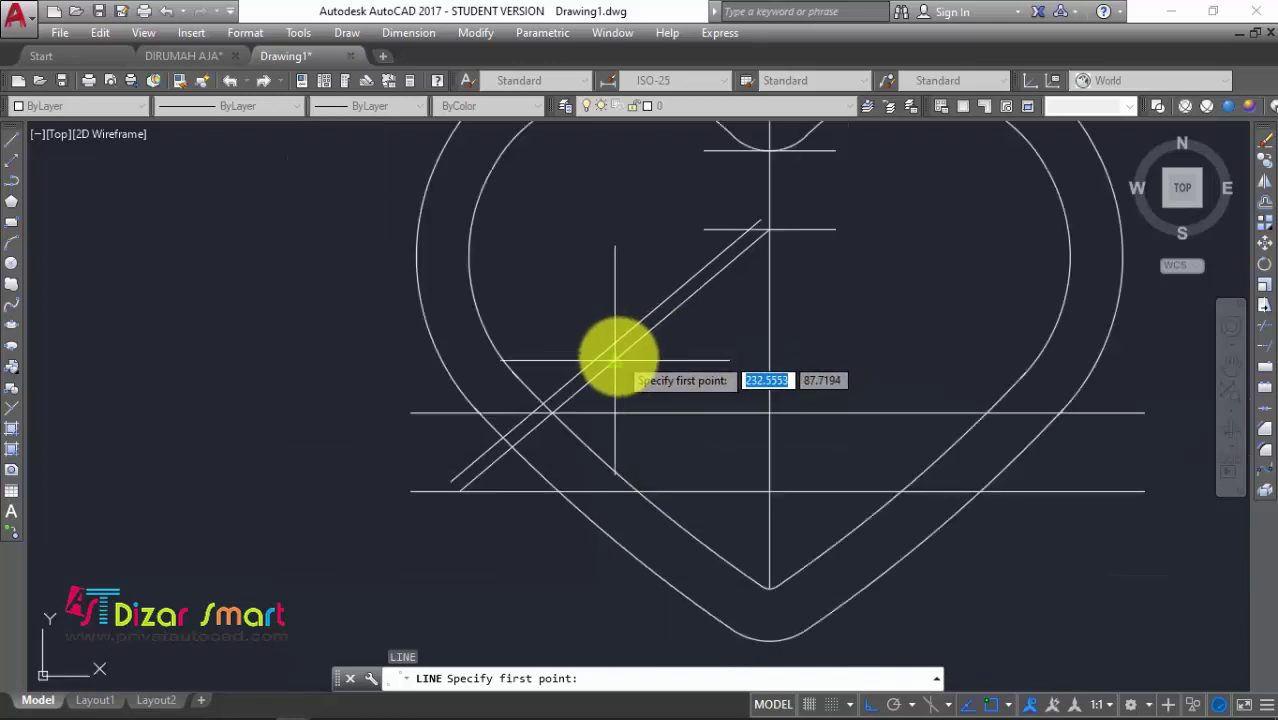
click(618, 356)
scroll(618, 356, up, 5)
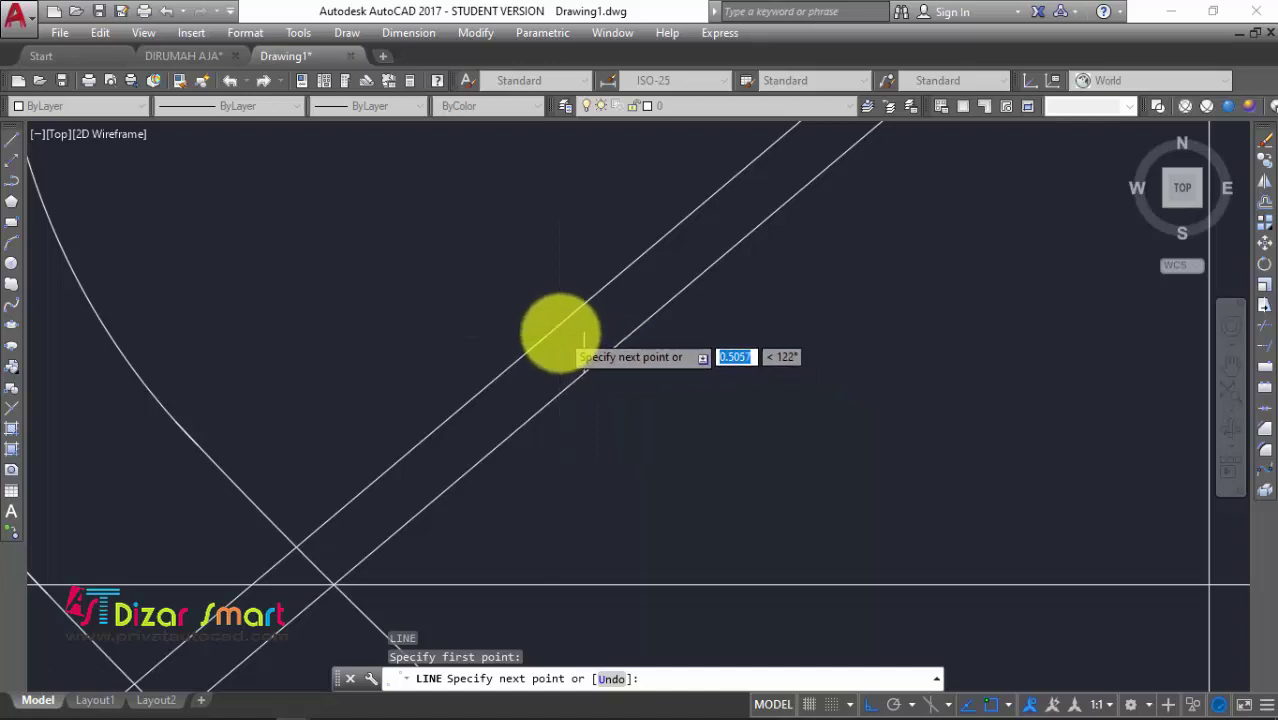
middle_drag(558, 334, 528, 332)
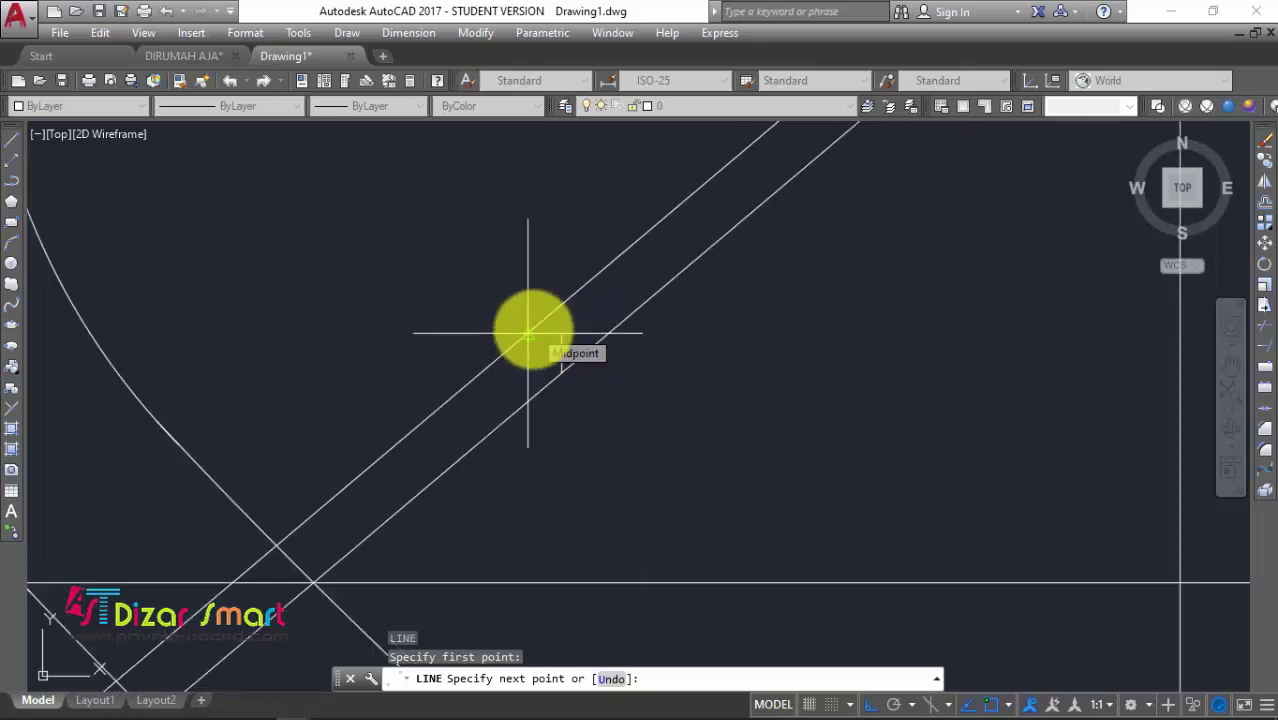
key(Escape)
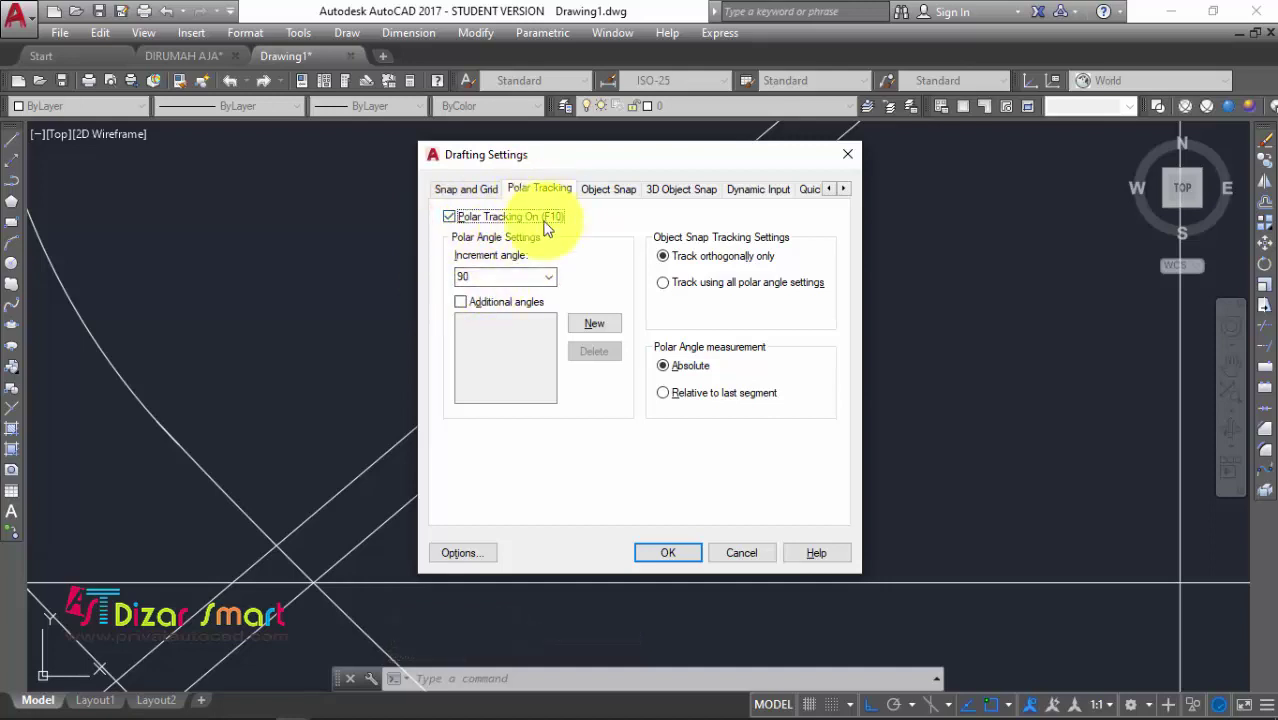
Accept the polar tracking settings and draw a short perpendicular tick between the parallel diagonals
click(673, 562)
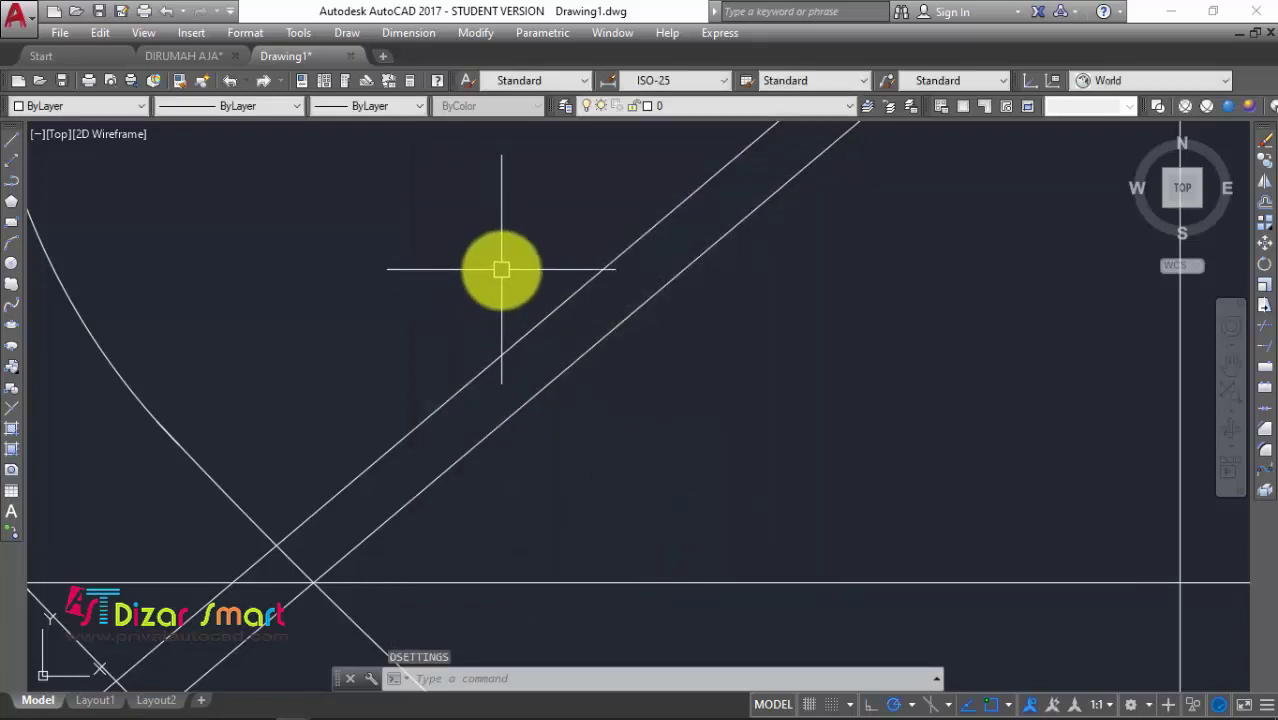
text(l)
key(Return)
scroll(530, 300, down, 5)
scroll(572, 357, up, 2)
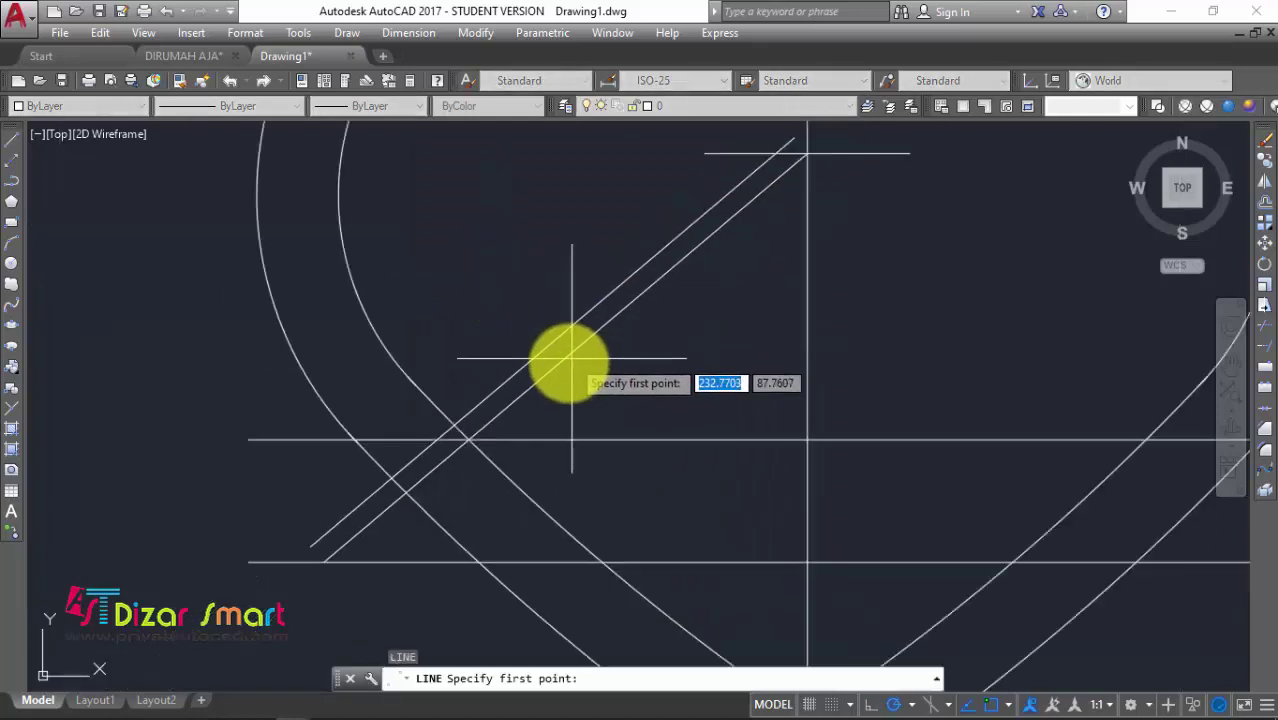
click(566, 357)
scroll(545, 342, up, 5)
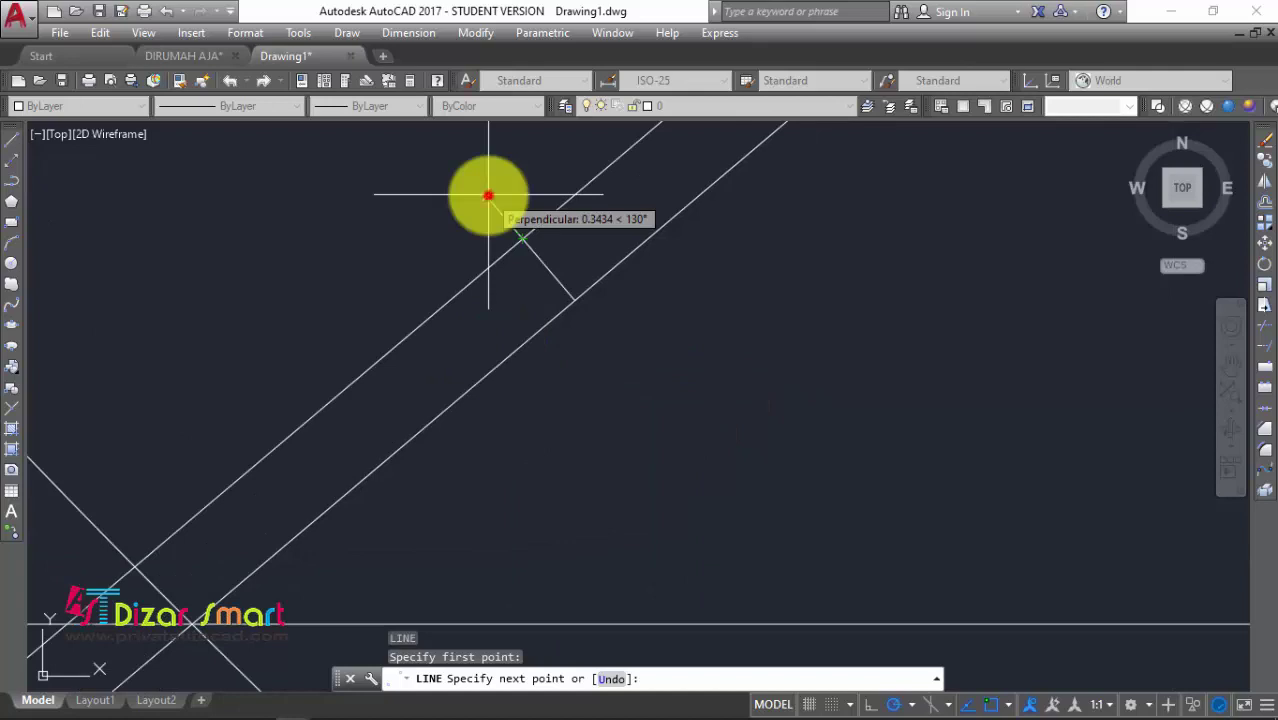
key(Escape)
Start an arc where the parallel roof lines meet the lower horizontal guide
scroll(491, 191, down, 2)
scroll(513, 297, down, 2)
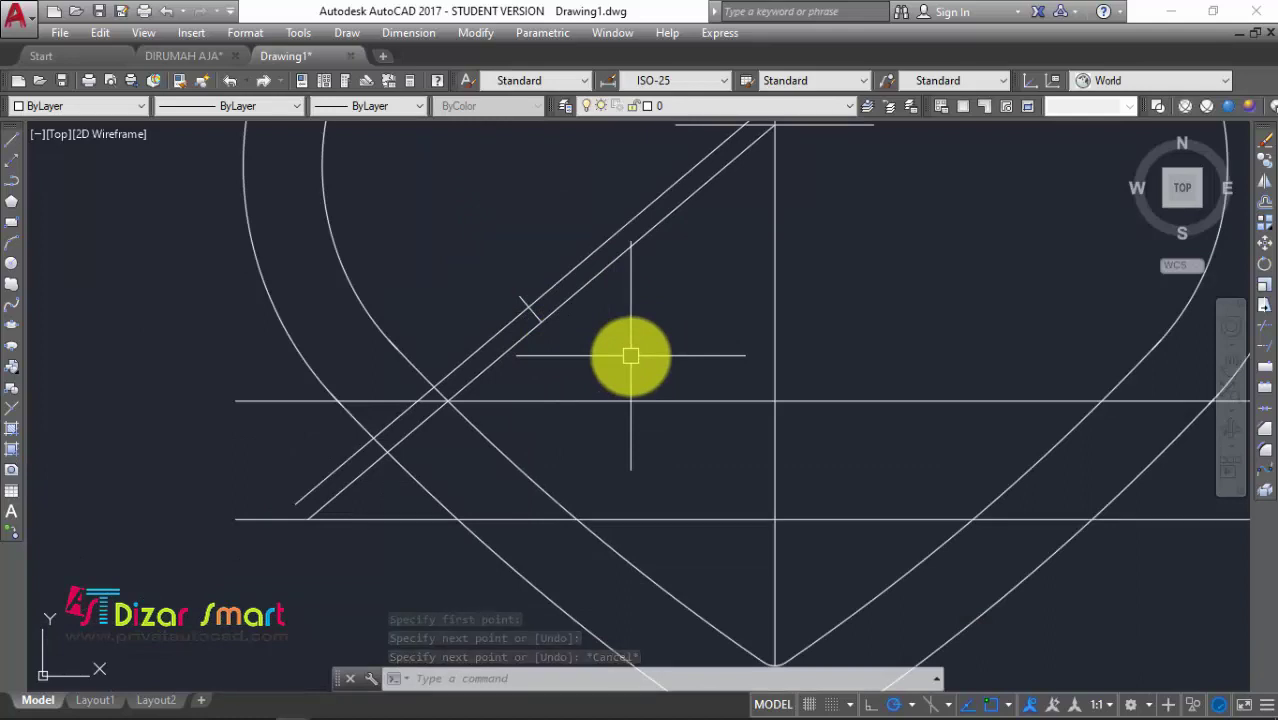
key(Return)
scroll(285, 507, up, 2)
scroll(322, 507, up, 2)
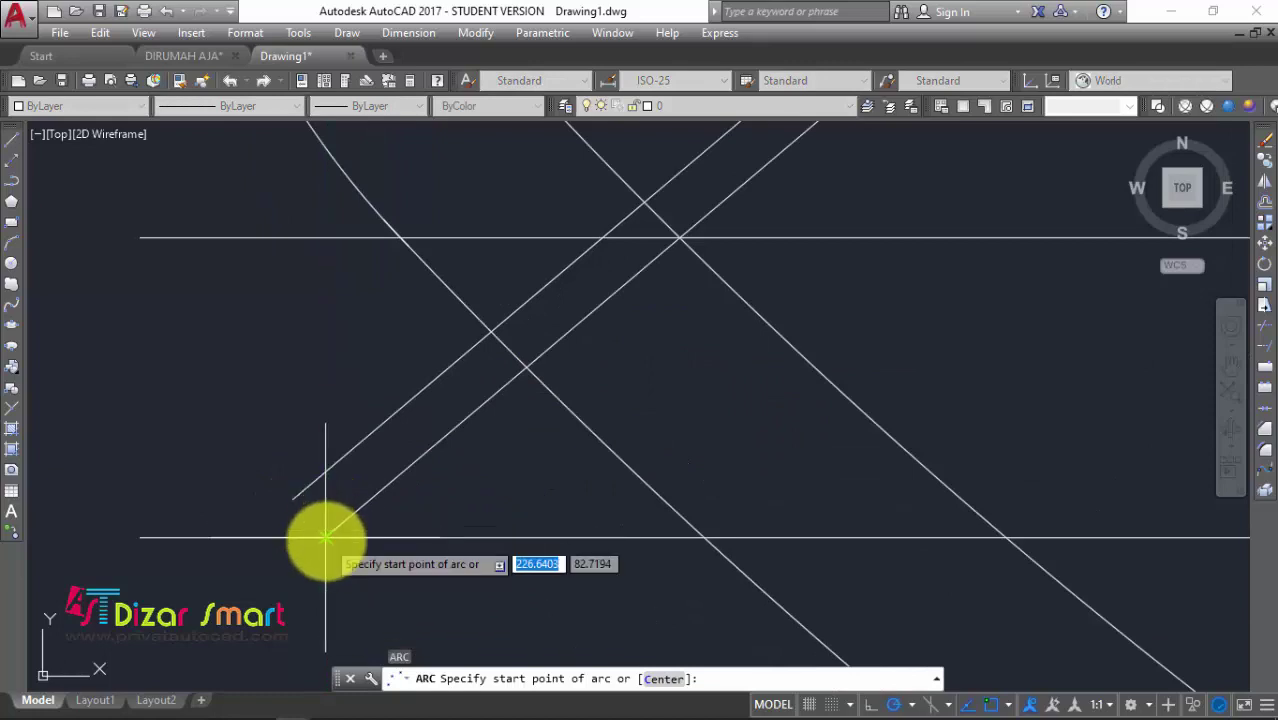
Draw a 3-point arc from the lower-left intersection through the diagonal to the centre line
click(325, 537)
scroll(325, 537, down, 2)
scroll(325, 537, down, 2)
scroll(545, 327, up, 3)
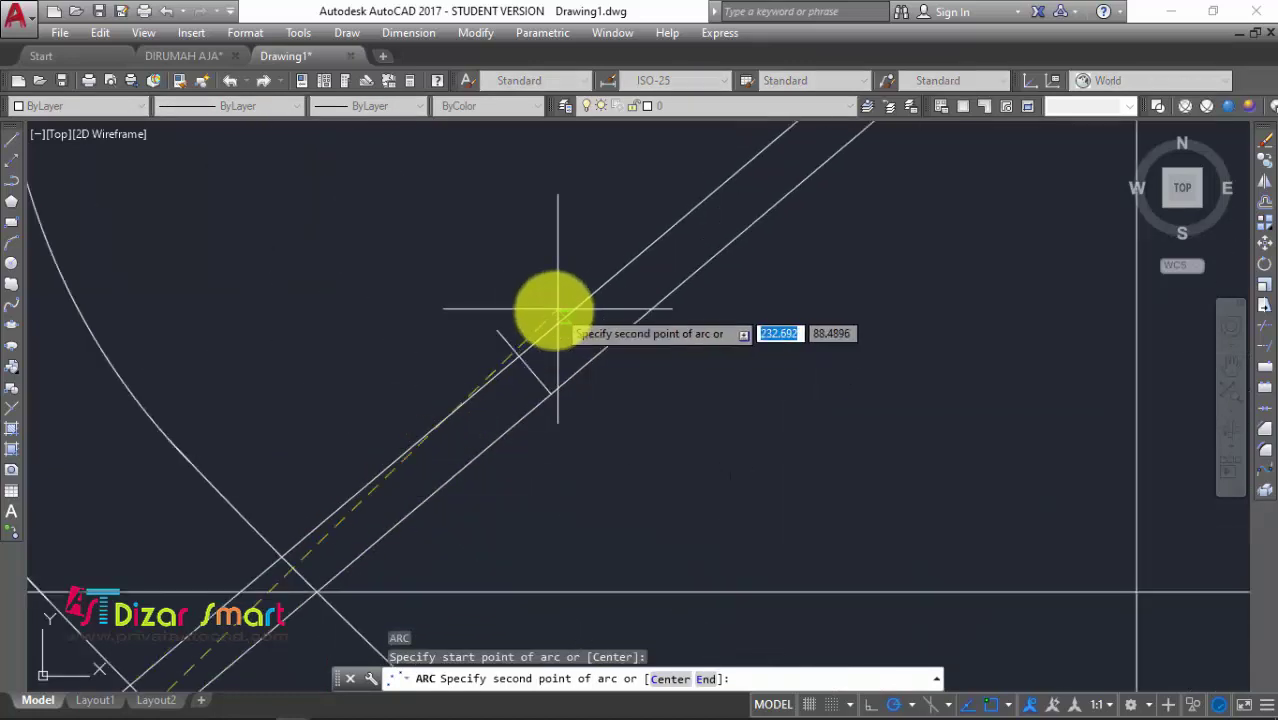
click(518, 357)
scroll(518, 357, down, 3)
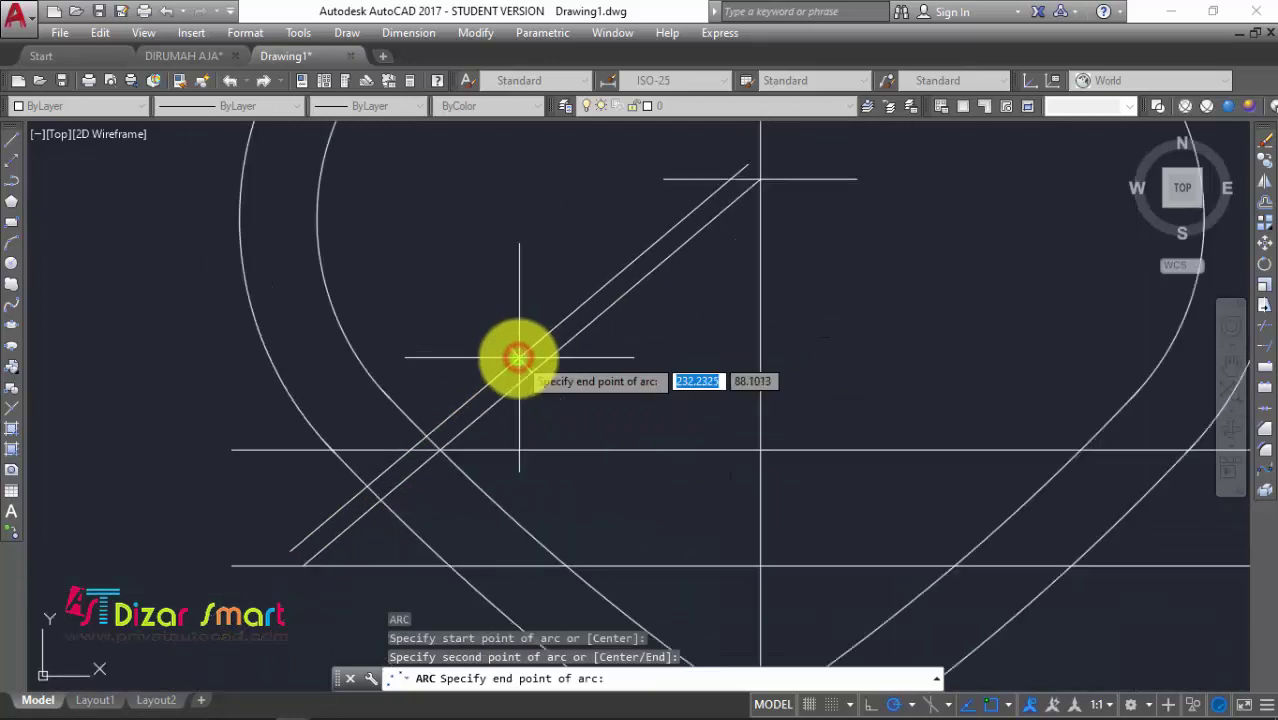
scroll(696, 194, up, 3)
scroll(782, 160, up, 2)
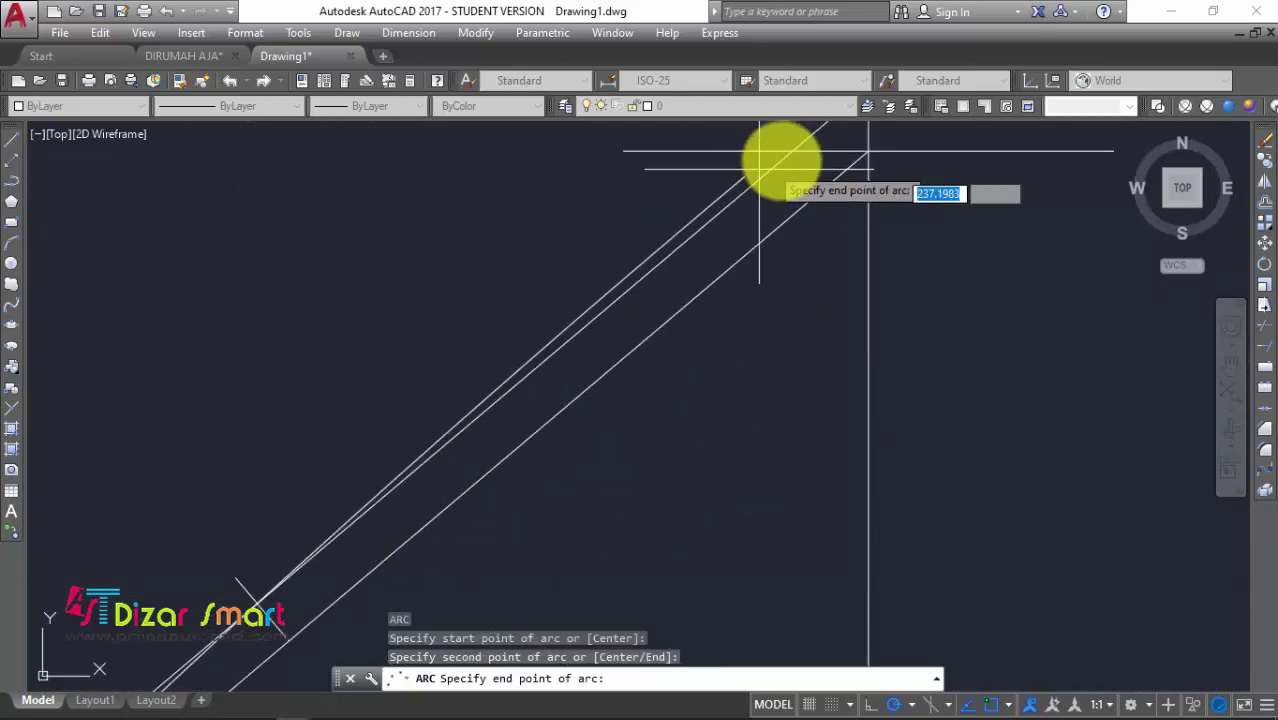
click(870, 156)
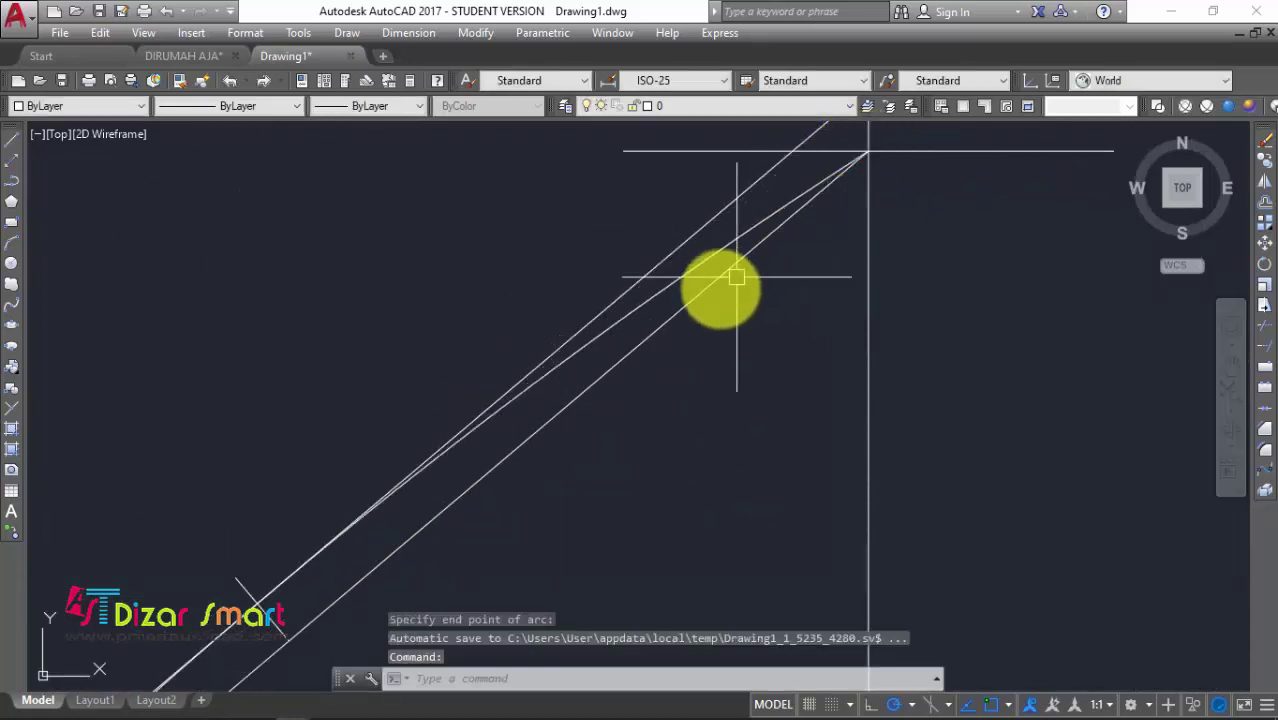
scroll(705, 384, down, 3)
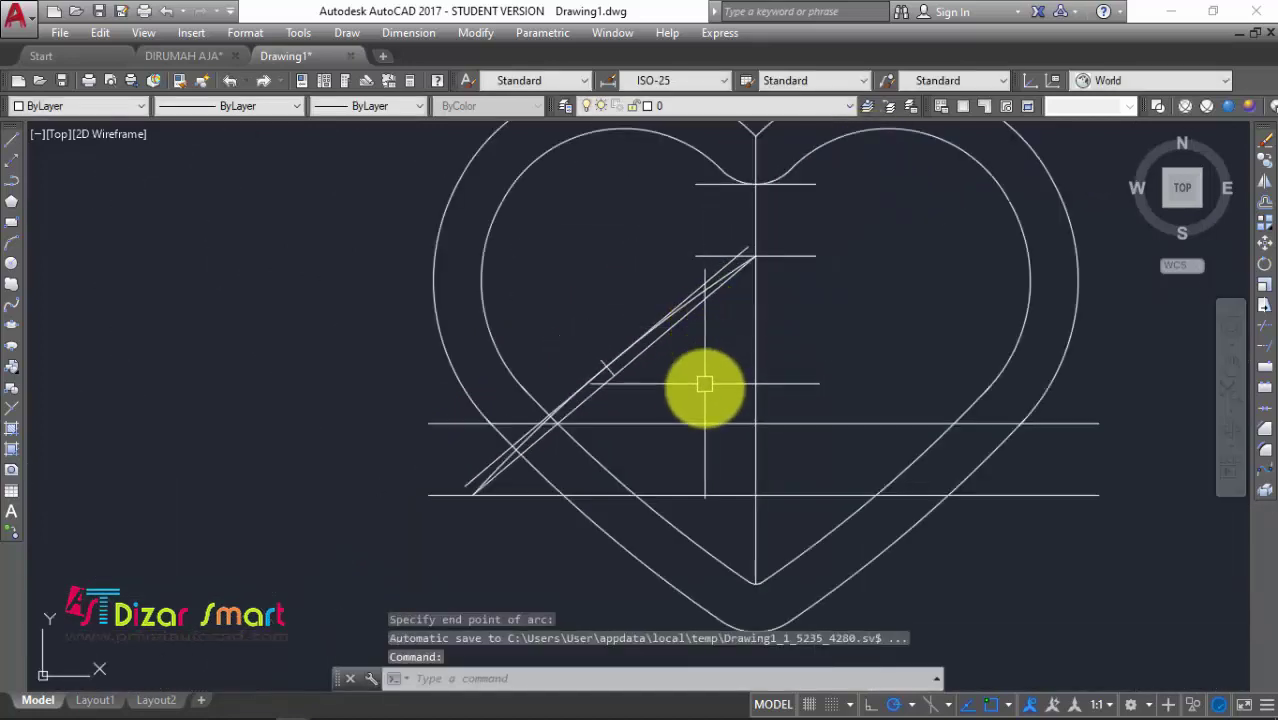
scroll(733, 254, up, 3)
Erase the two old diagonal guide lines and the perpendicular tick
click(703, 291)
scroll(680, 295, down, 3)
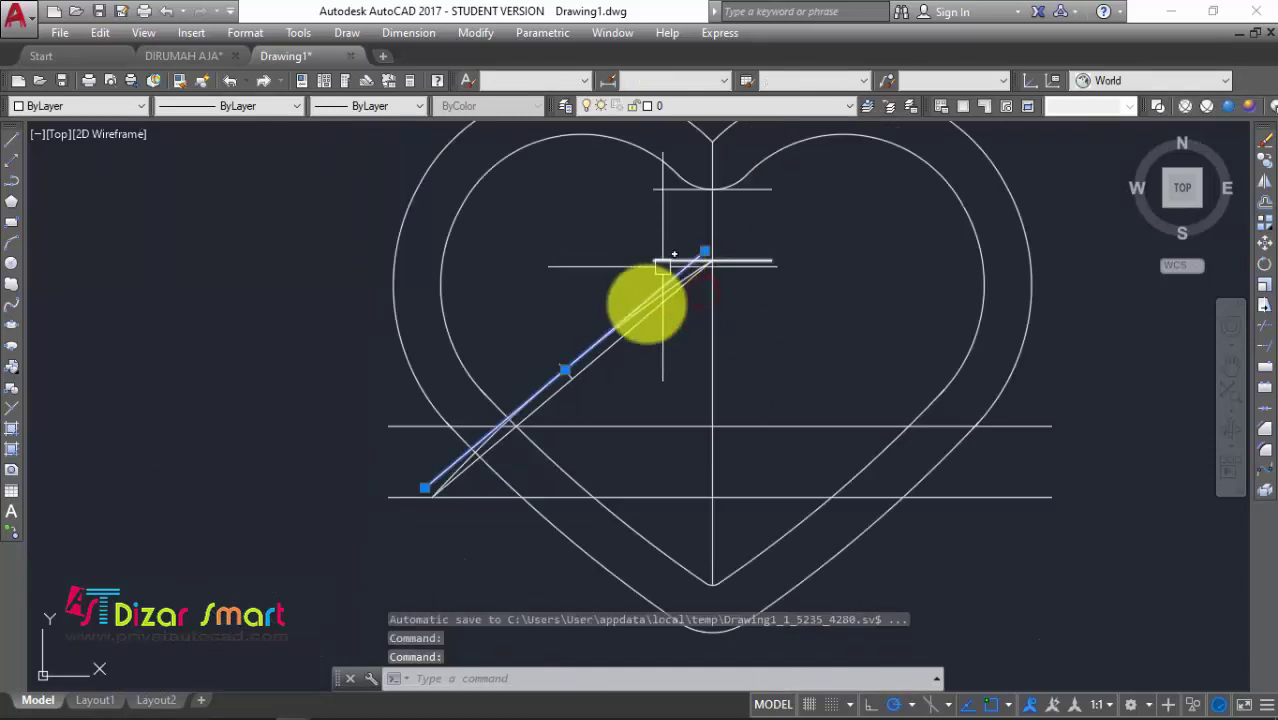
scroll(620, 320, up, 3)
scroll(575, 362, up, 2)
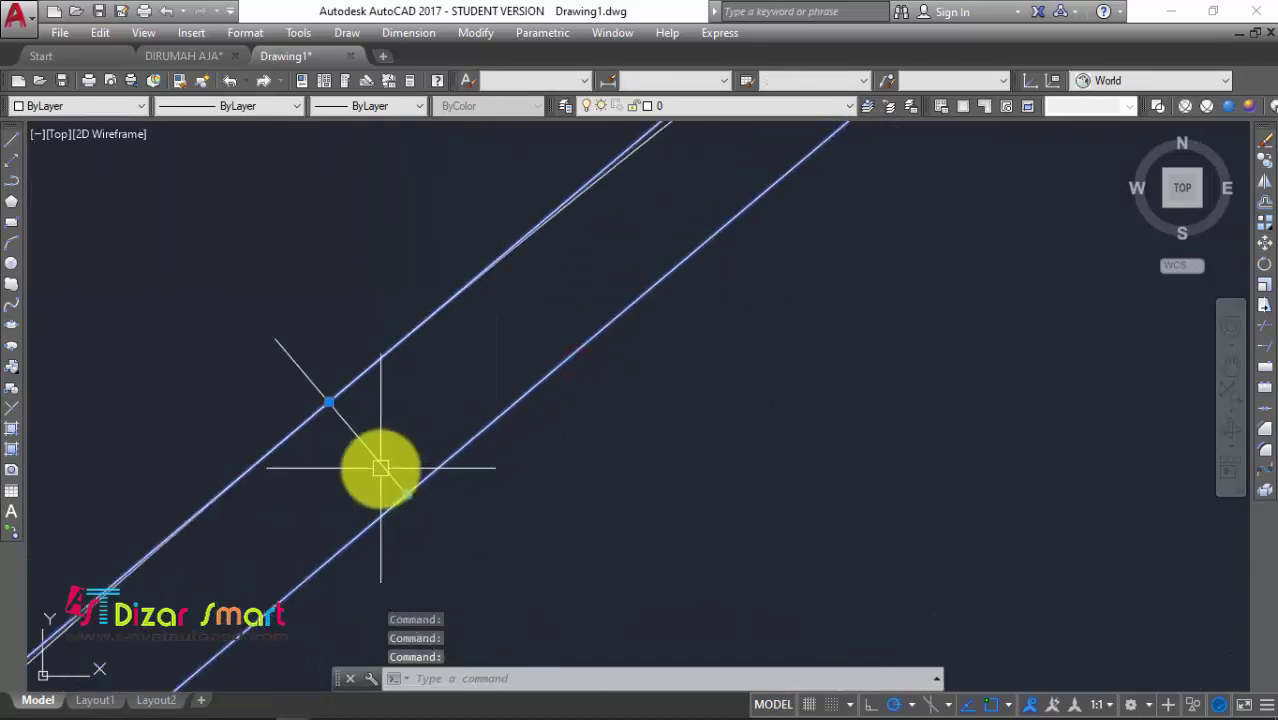
key(Delete)
scroll(497, 427, down, 3)
Offset the roof-slope line 2 units downward to create a parallel second slope line
scroll(525, 391, down, 2)
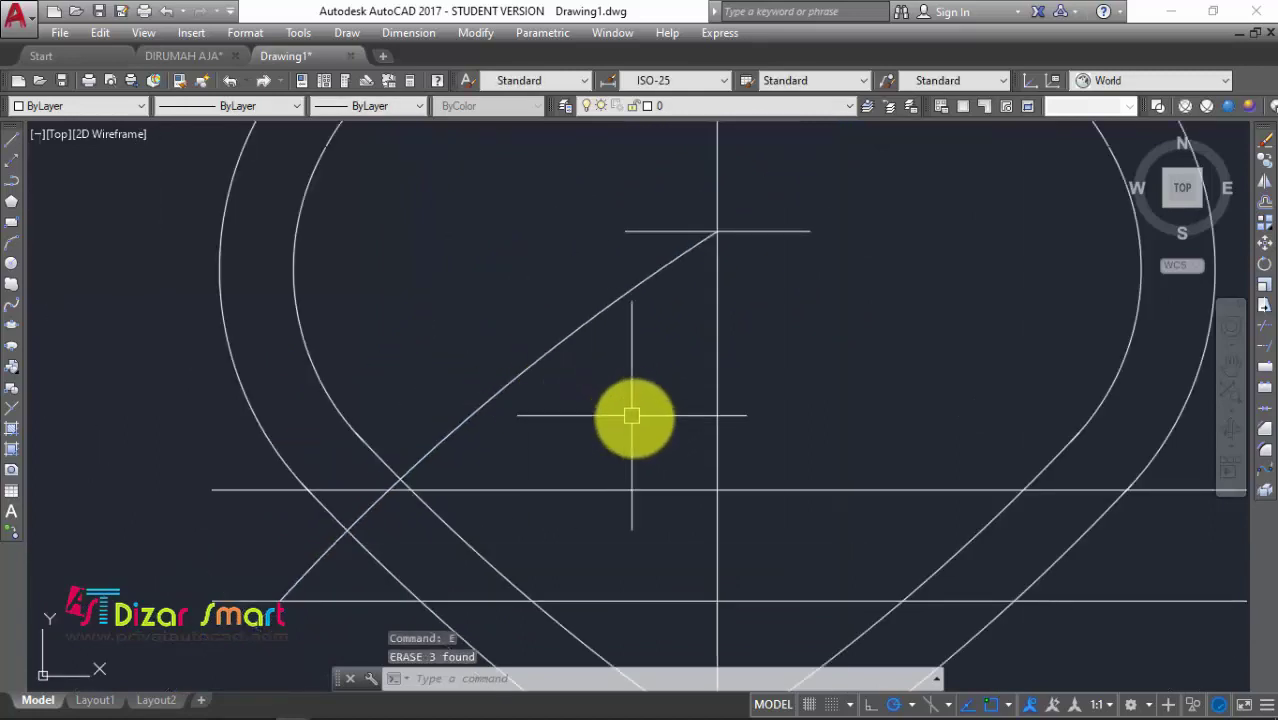
key(Escape)
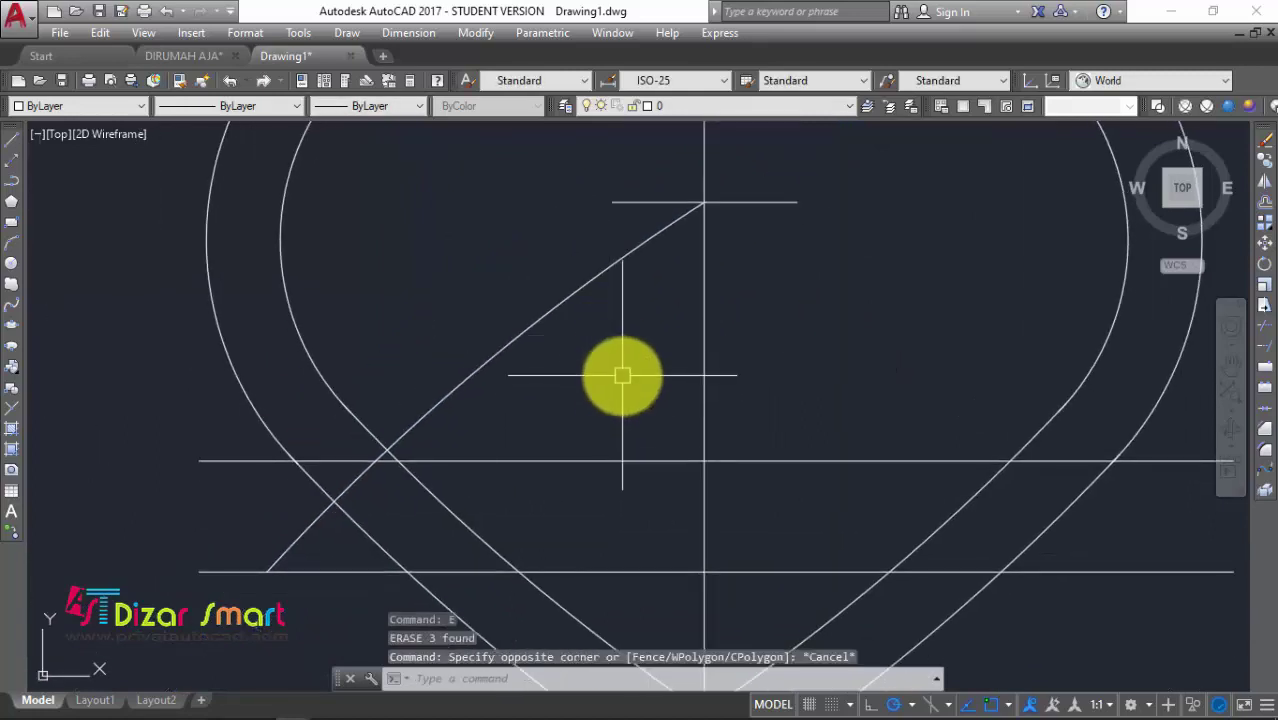
middle_drag(622, 371, 609, 338)
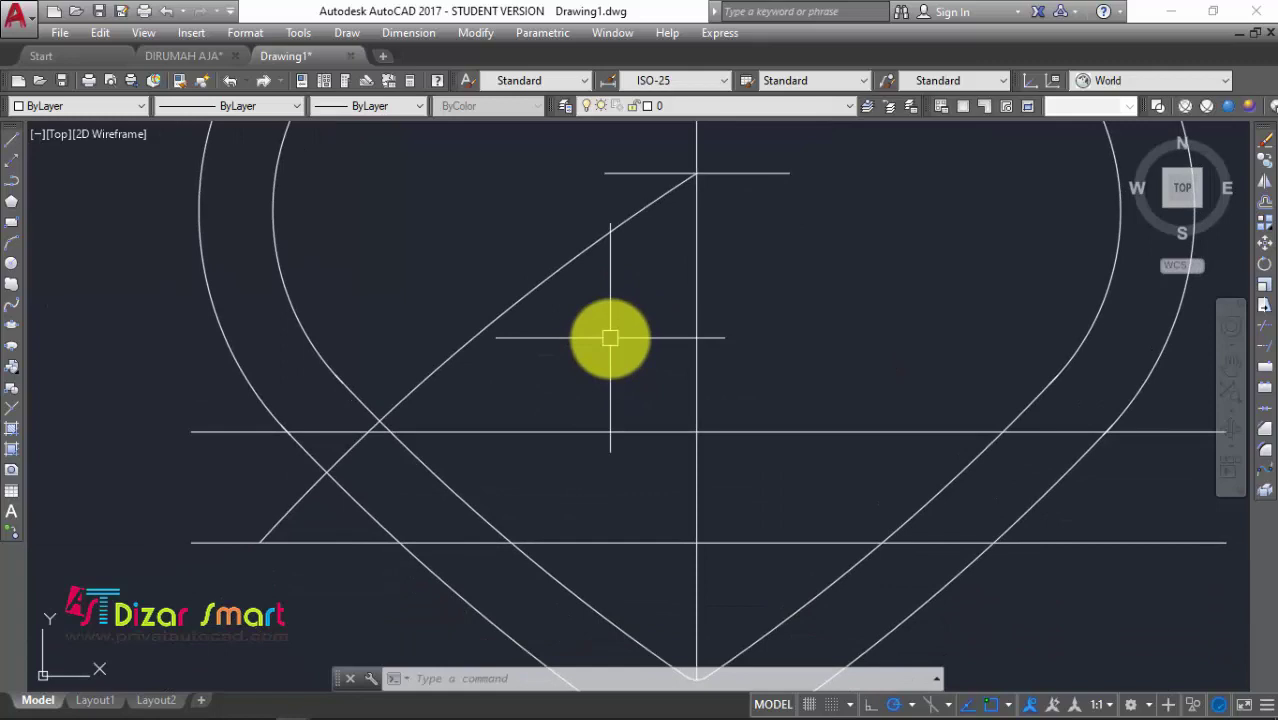
text(o)
key(Return)
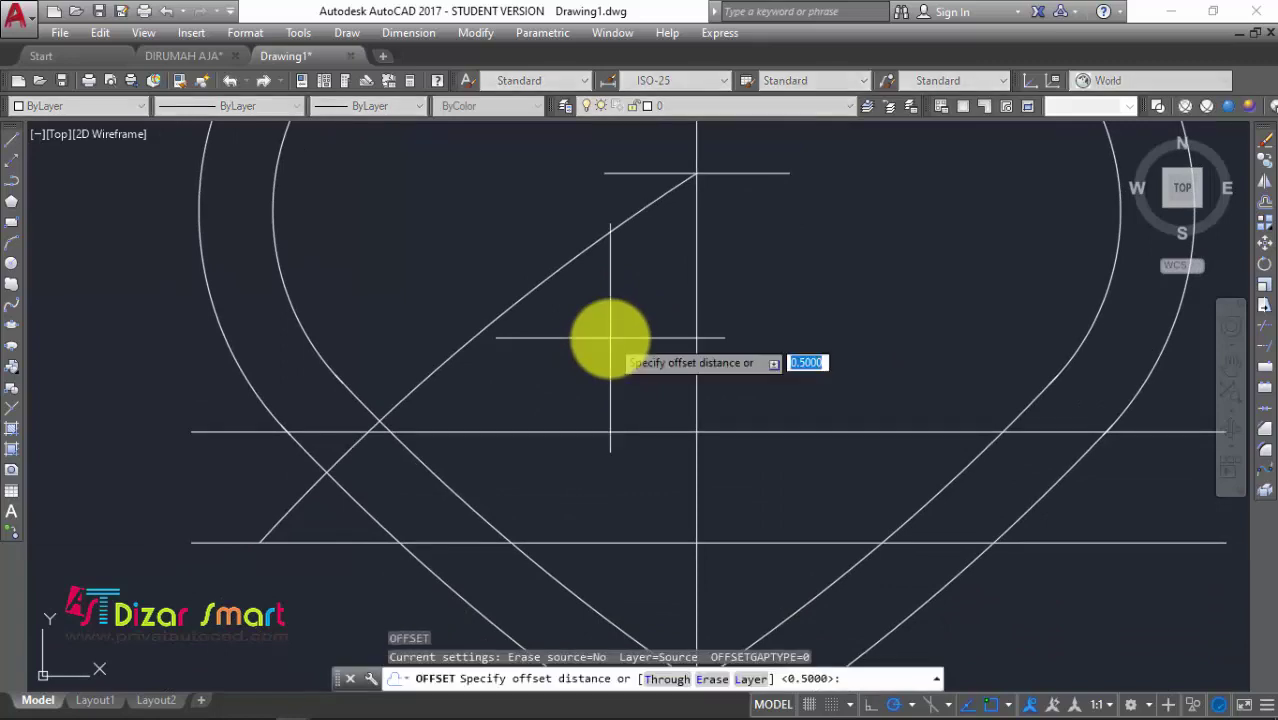
key(Return)
click(556, 290)
click(600, 330)
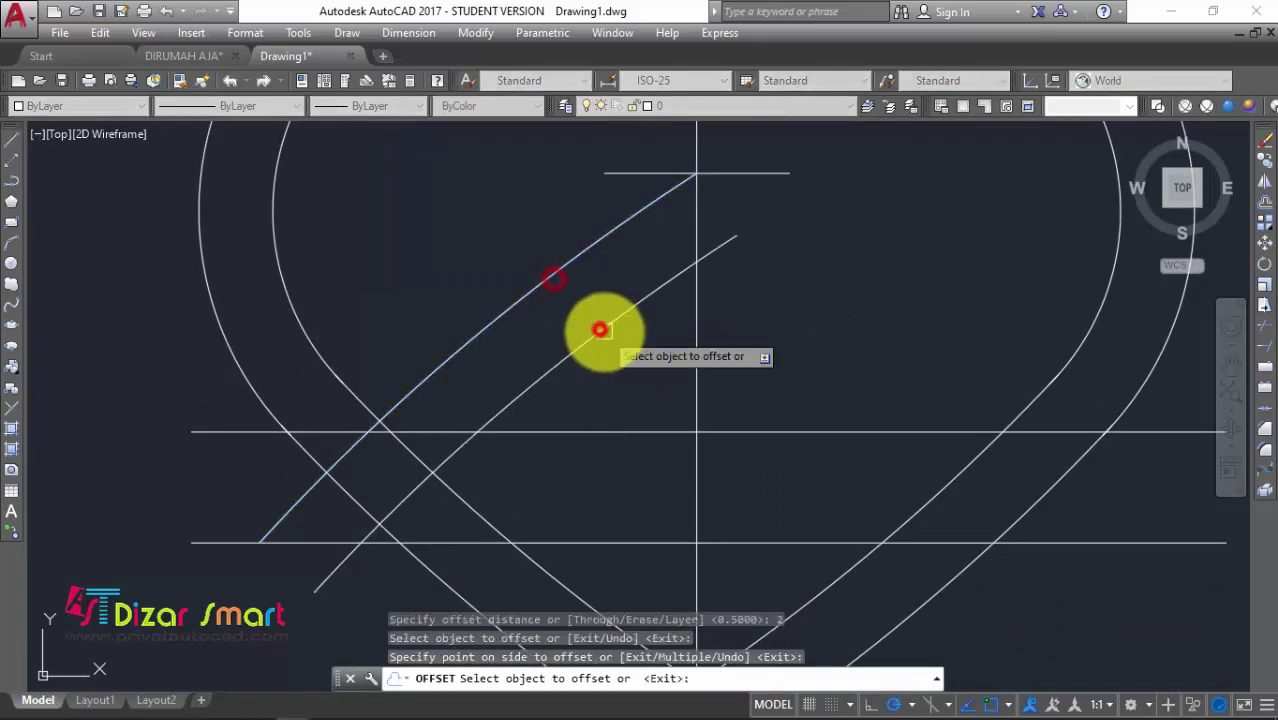
key(Escape)
scroll(600, 330, down, 2)
scroll(457, 428, up, 4)
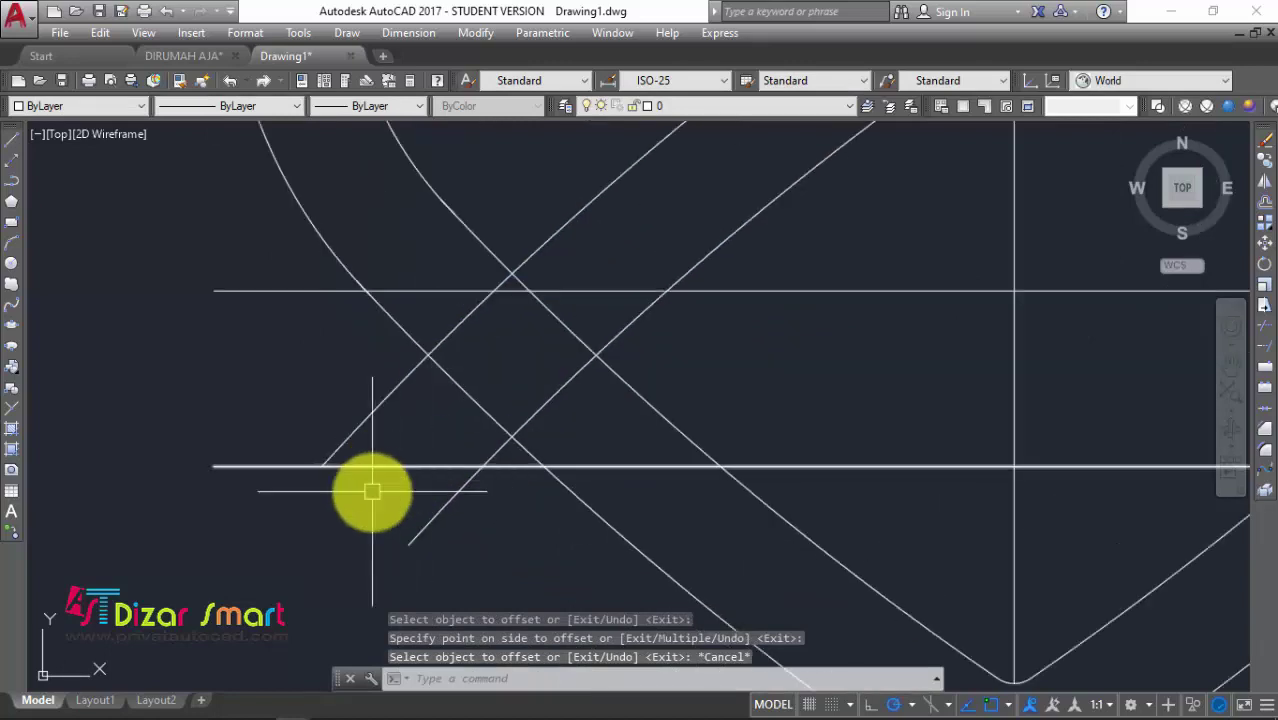
Draw a short line closing the band's lower-left end between the two slope lines
text(l)
key(Return)
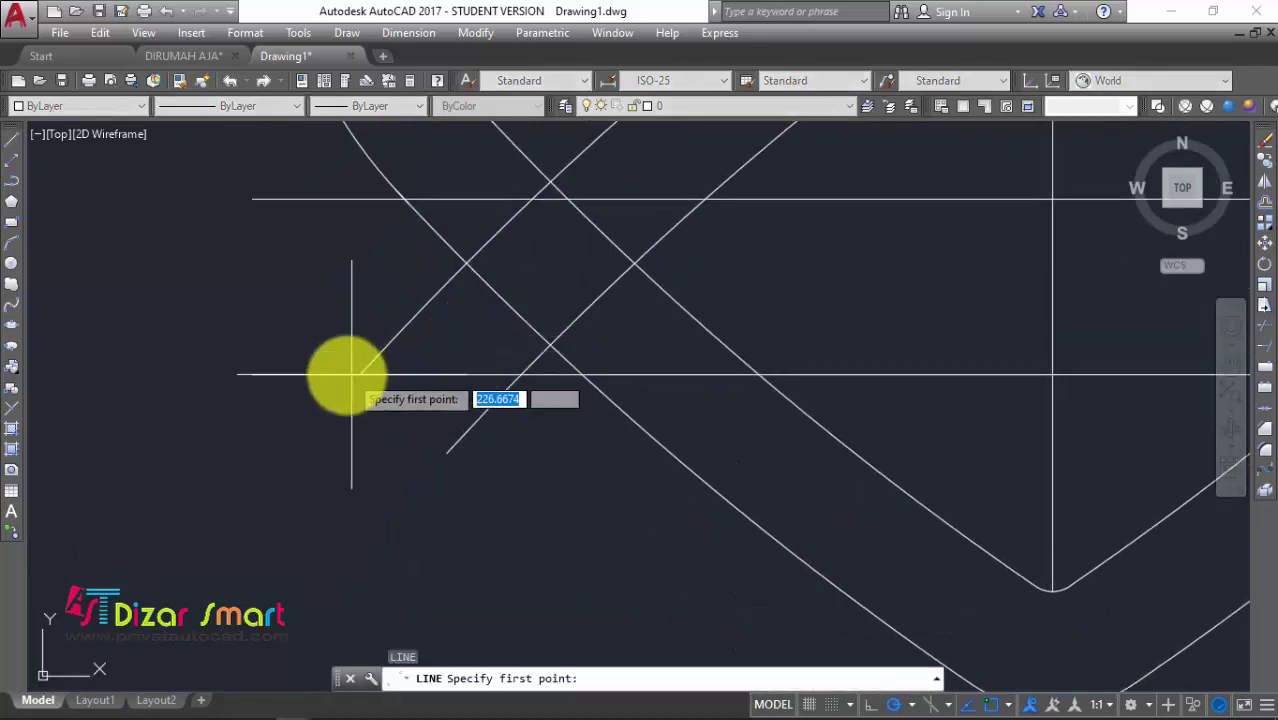
click(361, 374)
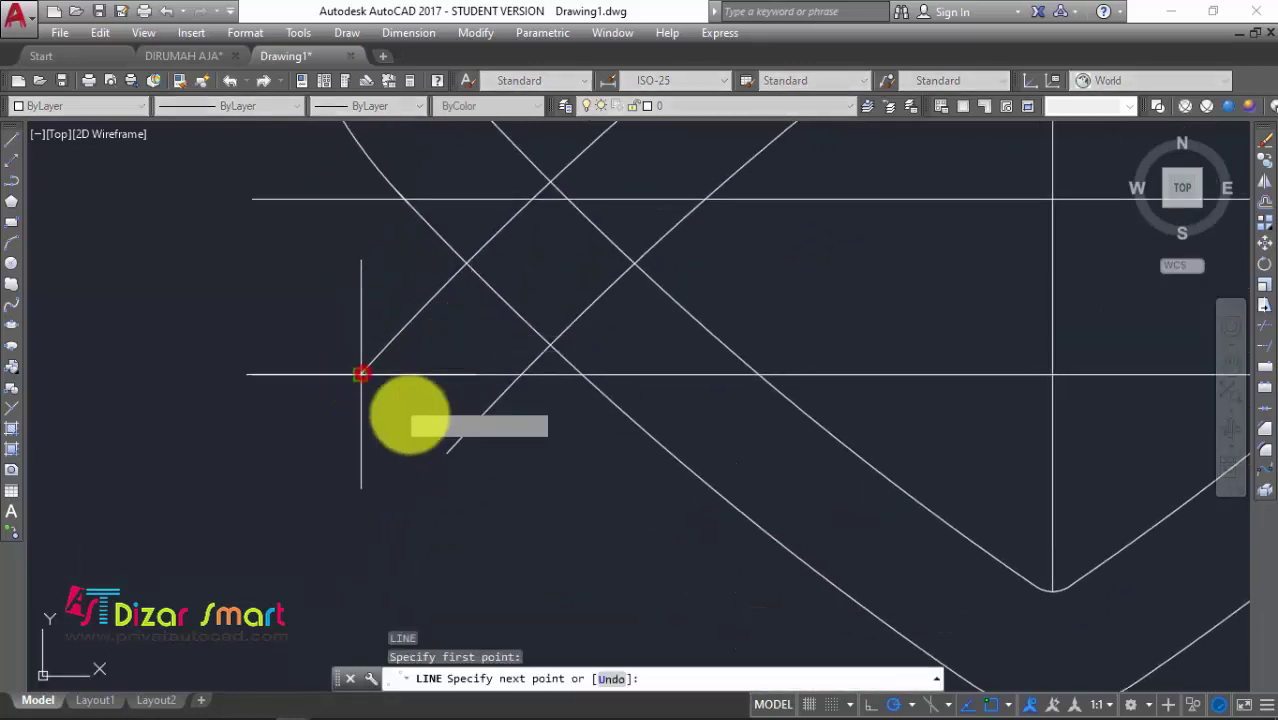
click(451, 453)
key(Escape)
Window-select and erase the two horizontal guide lines
scroll(422, 365, up, 2)
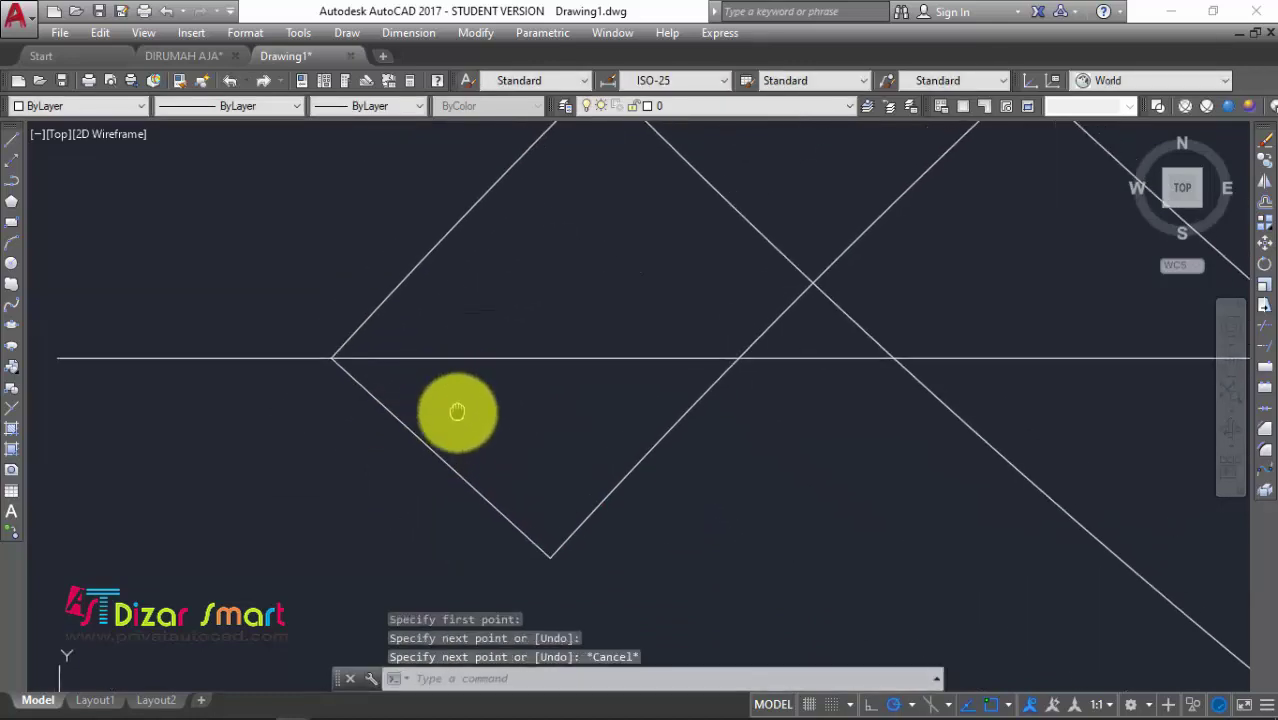
scroll(456, 414, down, 2)
scroll(700, 385, down, 2)
scroll(740, 395, down, 2)
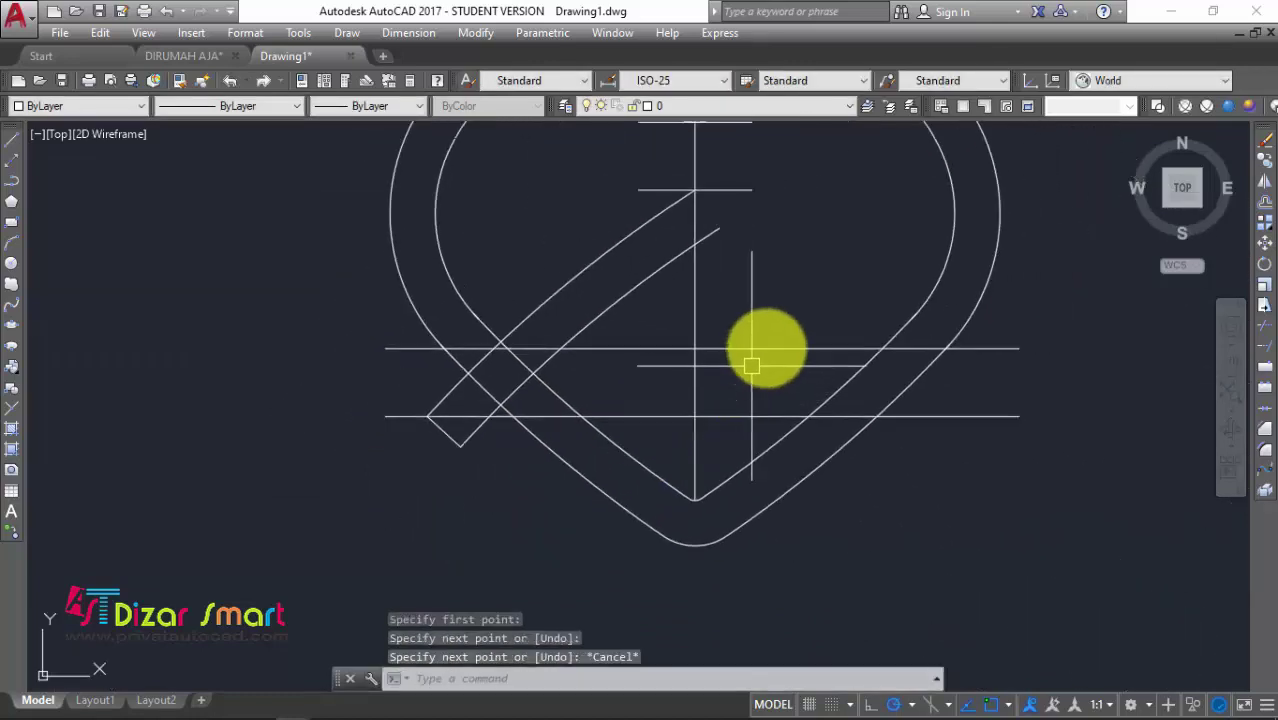
click(770, 340)
click(727, 432)
text(e)
key(Return)
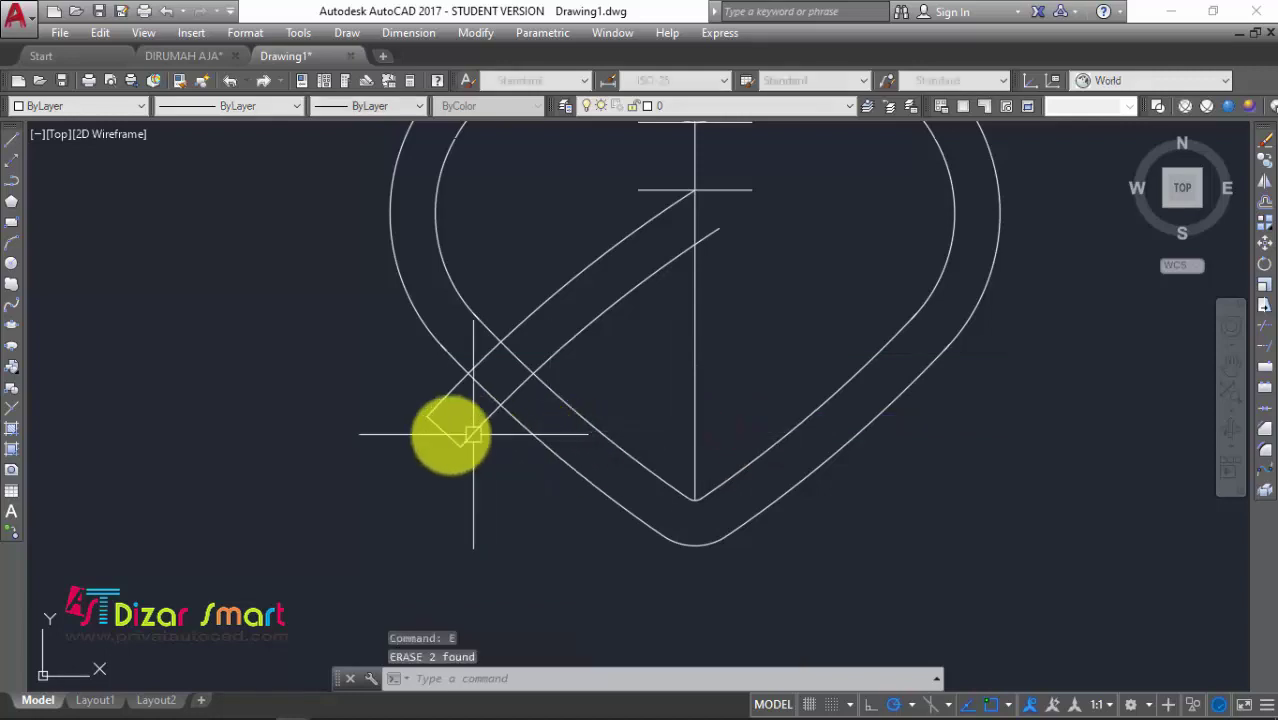
scroll(445, 410, up, 3)
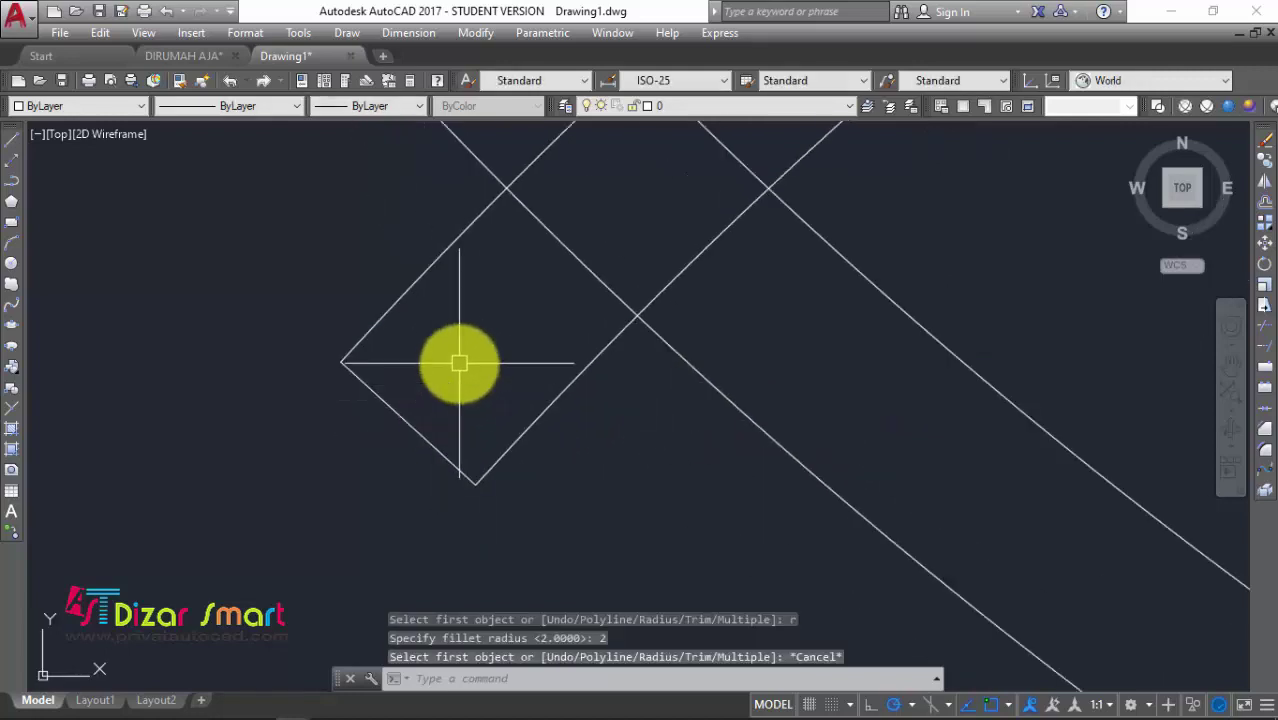
text(f)
Fillet the band's end corners with radius 1
key(Return)
text(r)
key(Return)
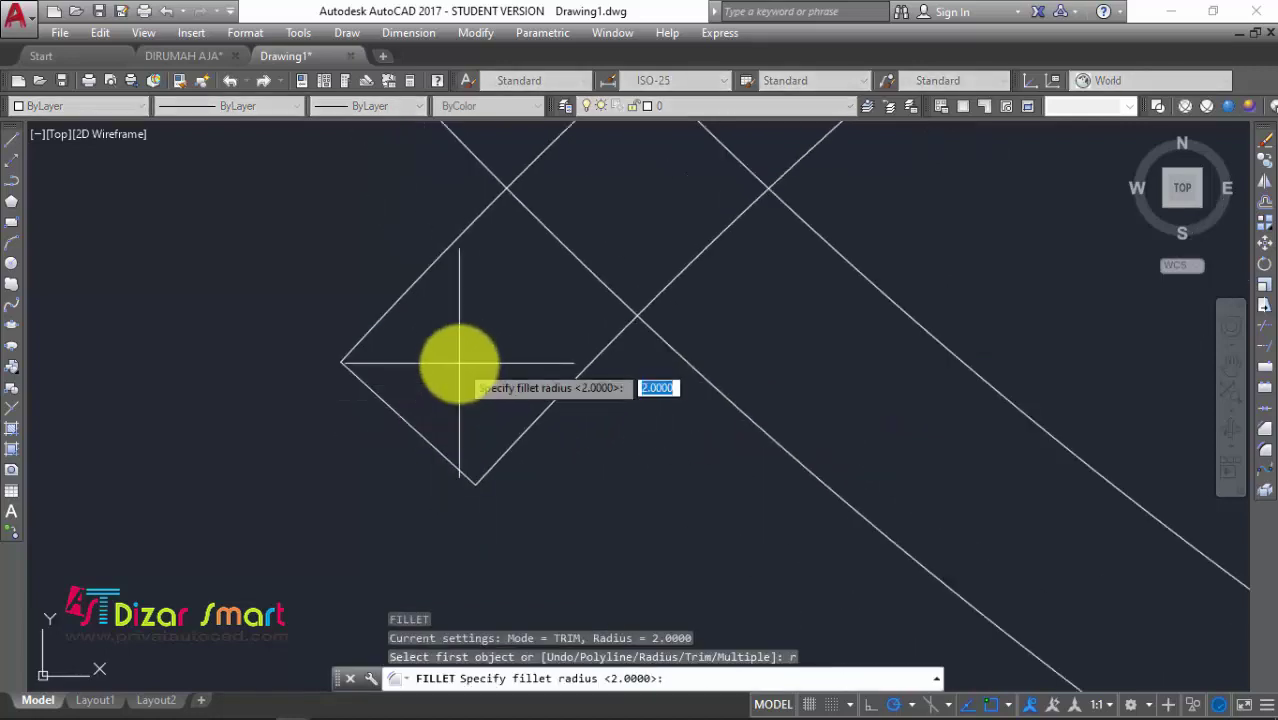
text(1)
key(Return)
click(379, 326)
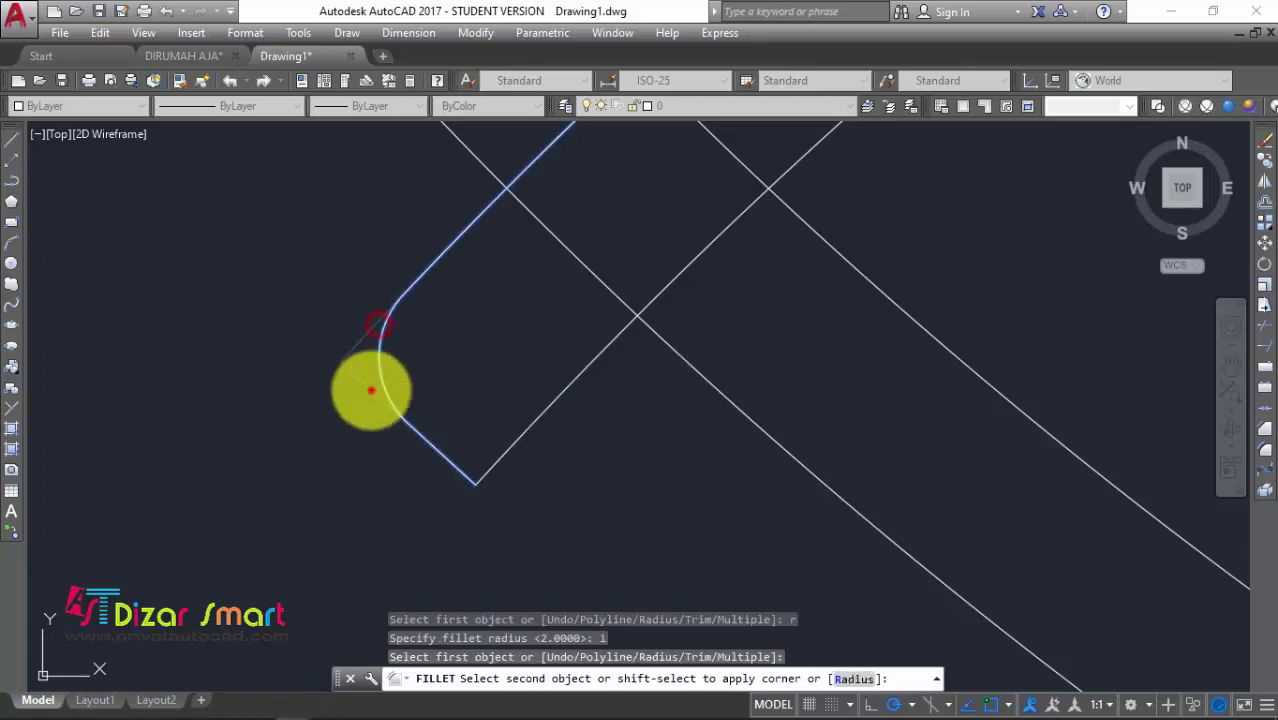
click(442, 436)
key(Return)
click(442, 446)
key(Escape)
Start selecting the lines of the left roof band
scroll(476, 476, down, 4)
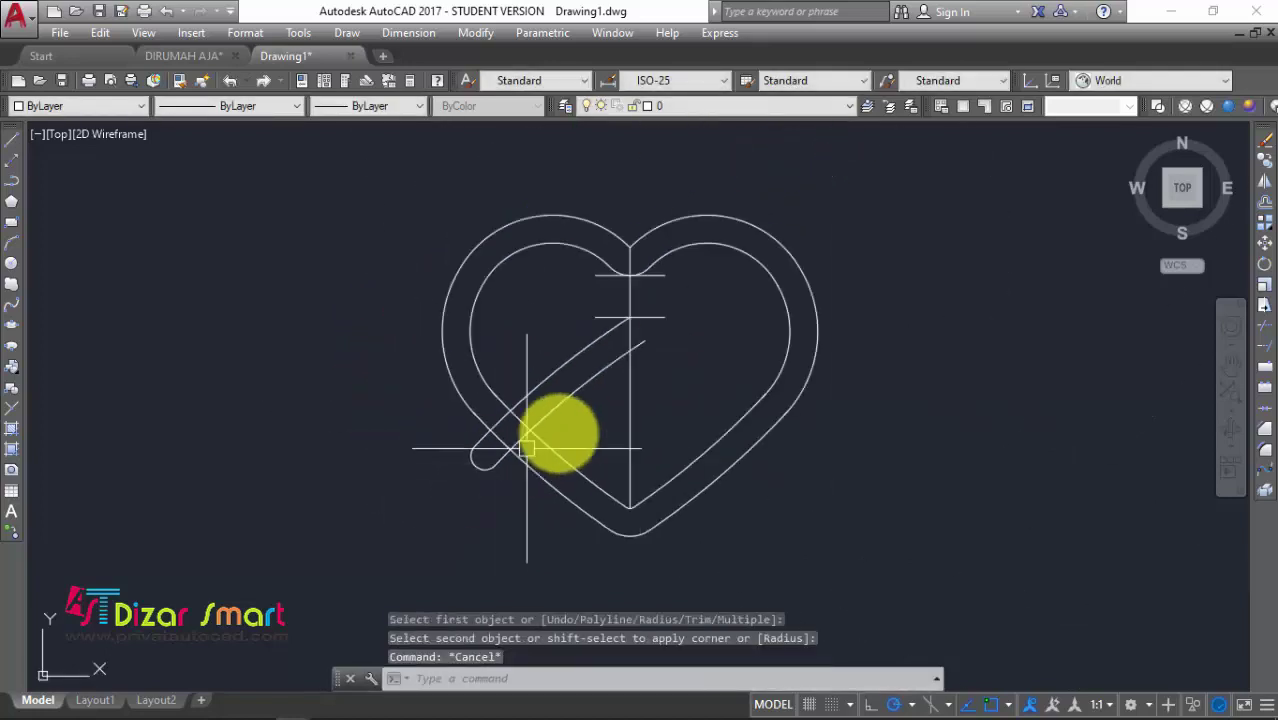
scroll(600, 386, up, 4)
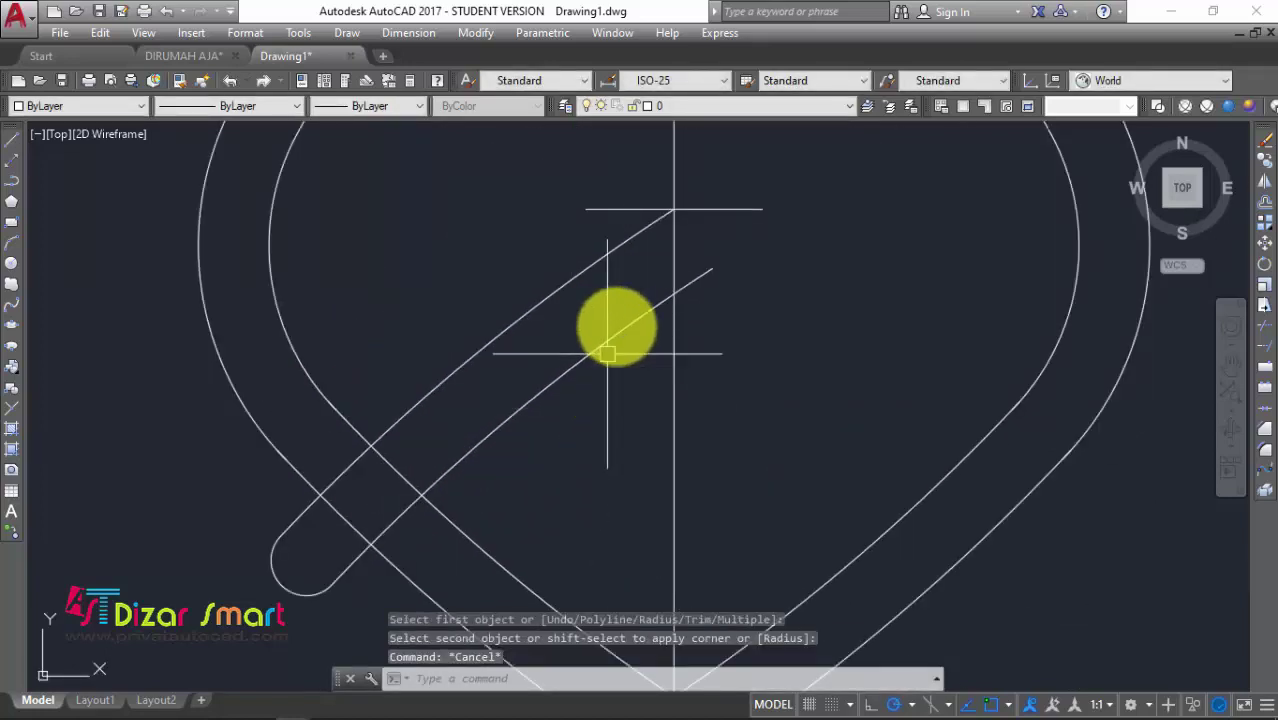
click(627, 378)
click(577, 274)
Mirror the left band's diagonals and rounded end about the vertical centre line, keeping the original
middle_drag(331, 541, 364, 454)
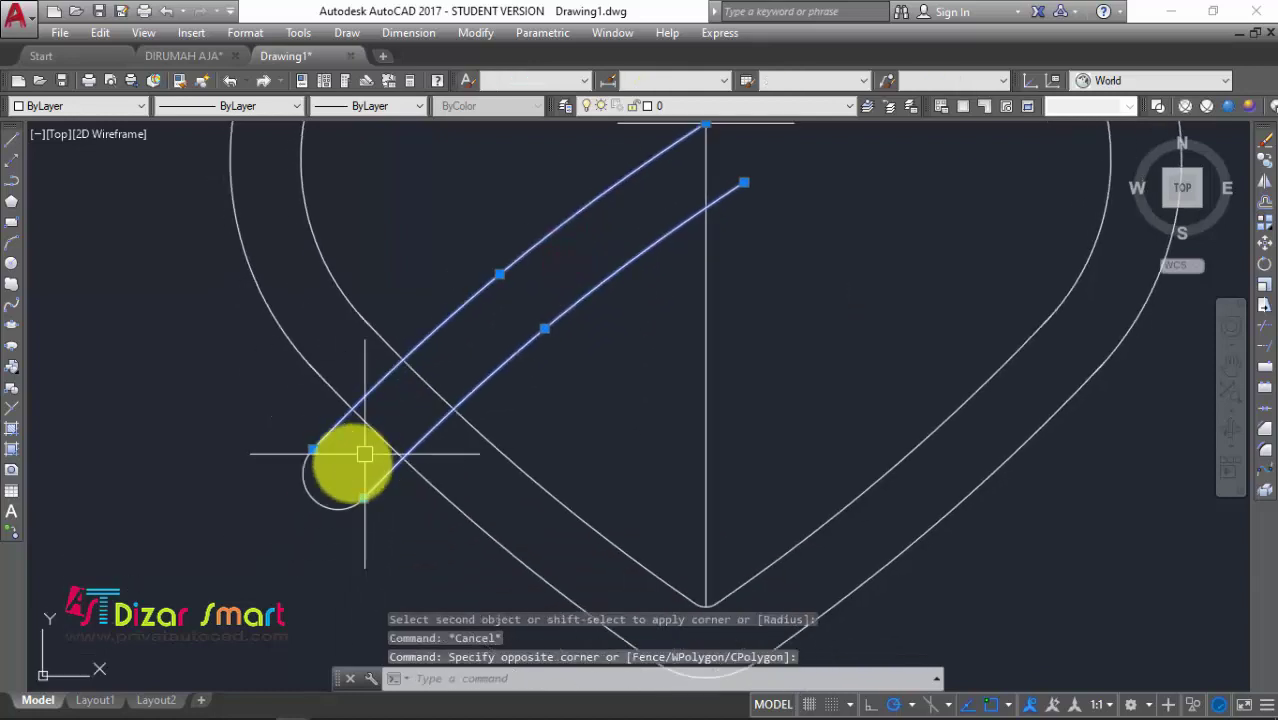
click(364, 454)
click(300, 508)
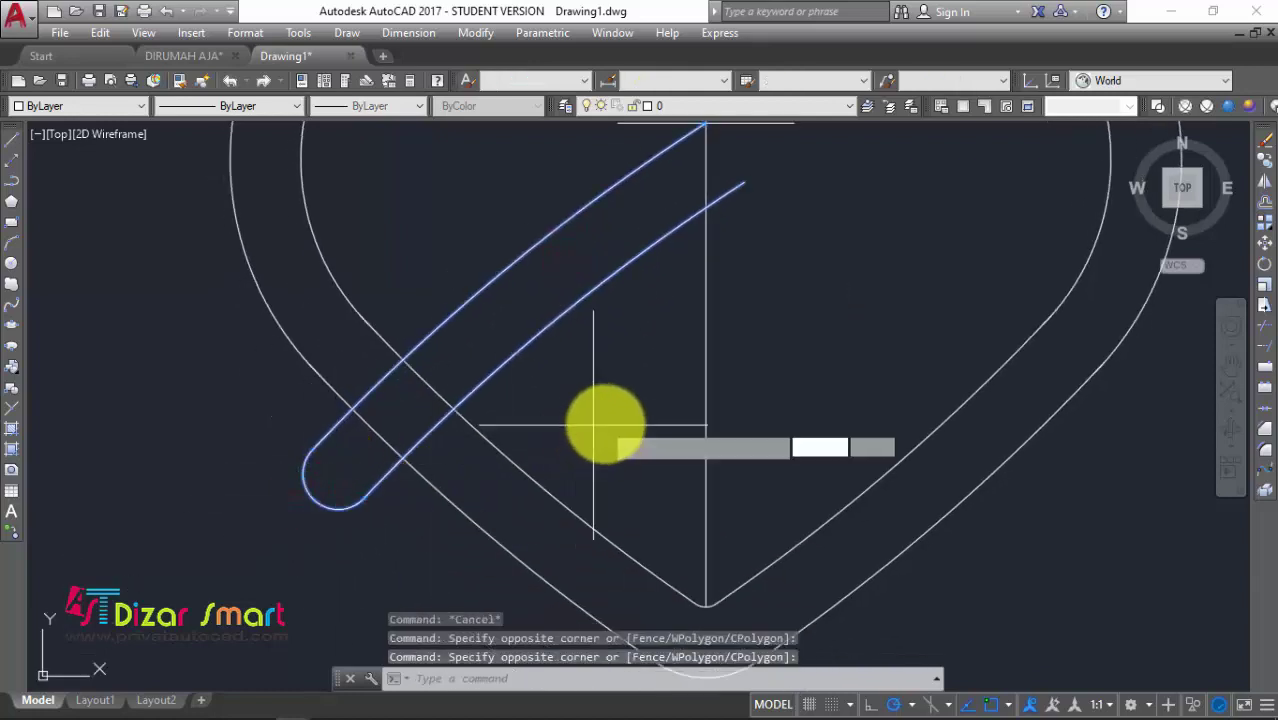
text(mi)
key(Return)
scroll(605, 425, down, 3)
scroll(665, 240, up, 3)
click(662, 222)
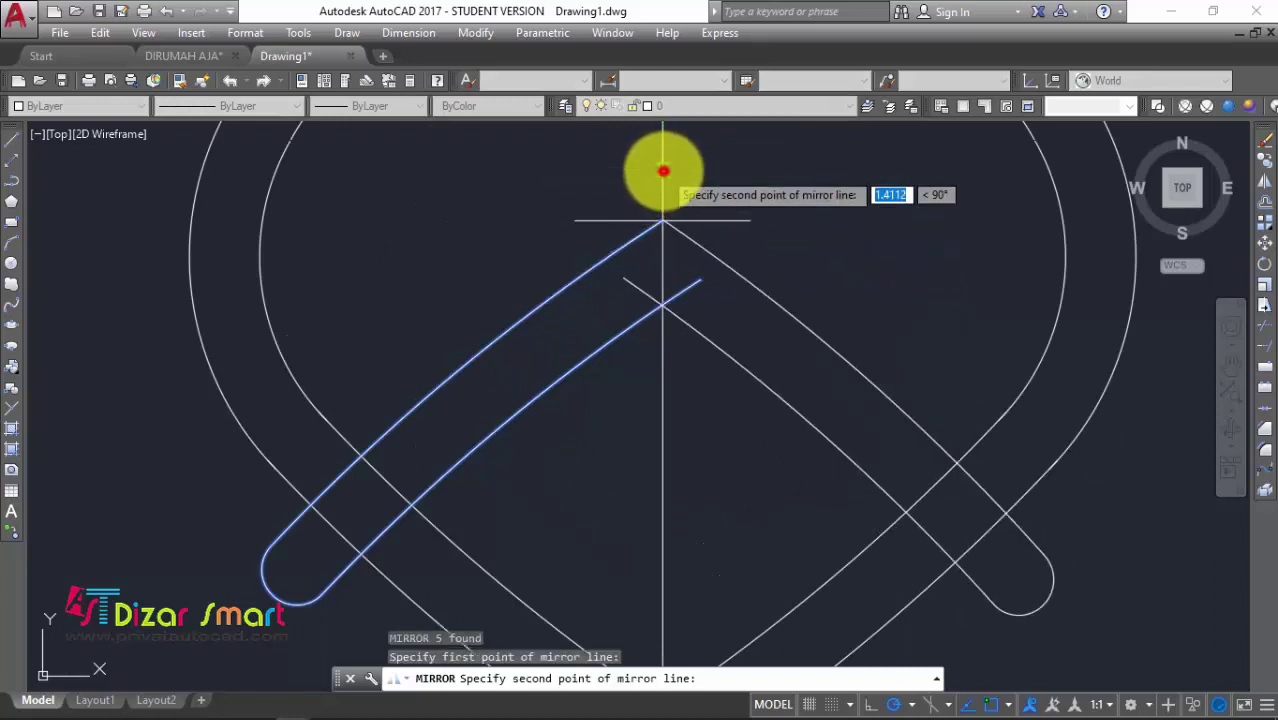
click(662, 171)
key(Return)
scroll(675, 260, up, 2)
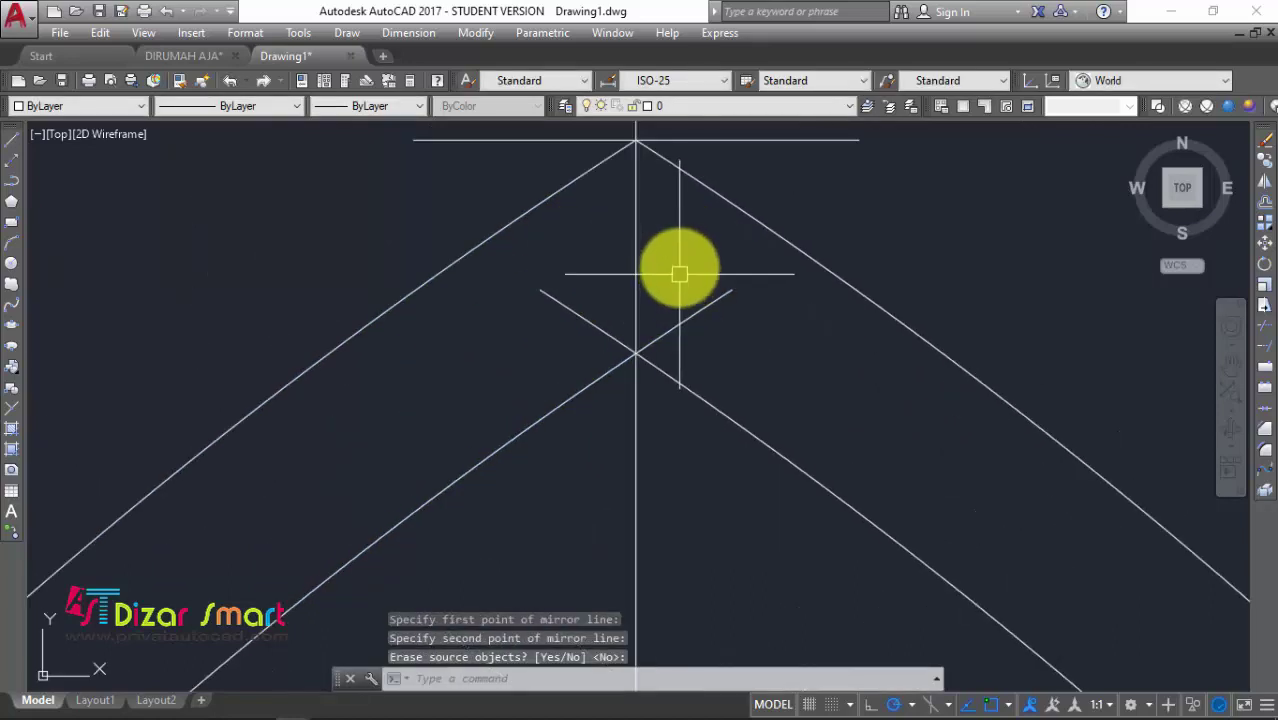
scroll(679, 275, down, 1)
scroll(730, 220, down, 2)
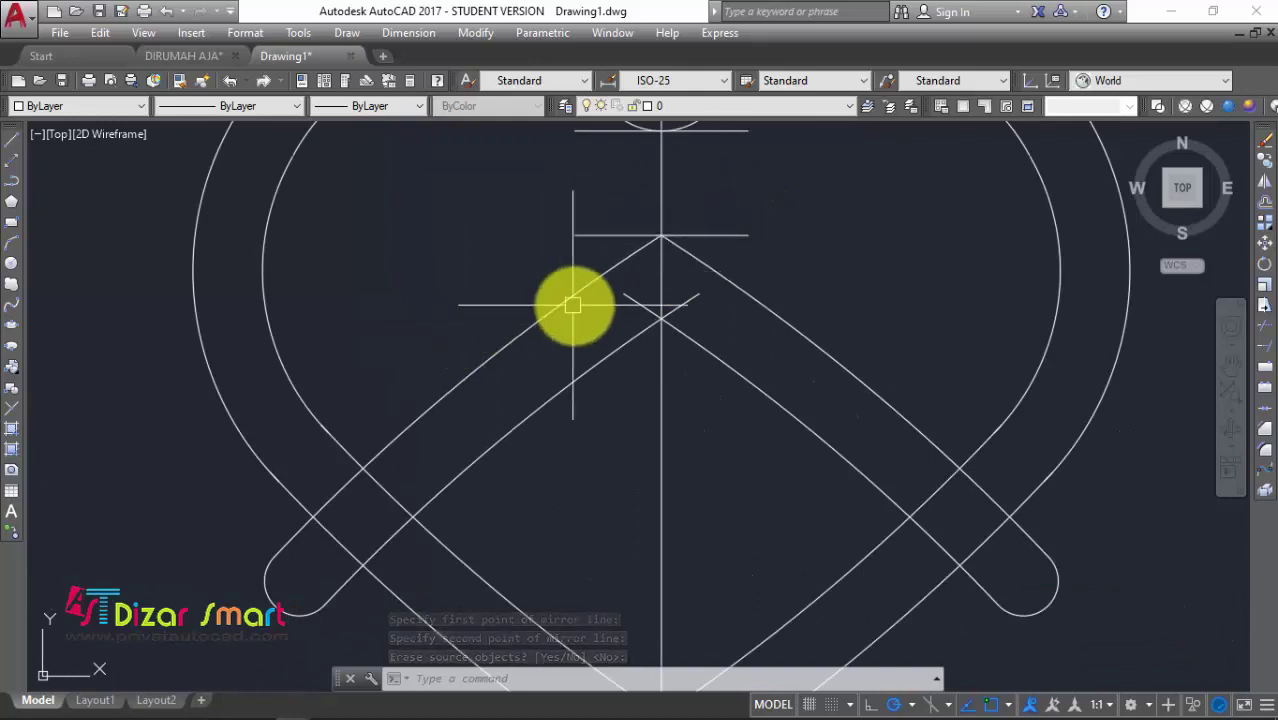
scroll(575, 298, down, 2)
scroll(645, 258, up, 2)
scroll(662, 251, up, 2)
Erase the short horizontal line at the roof apex
click(702, 242)
click(682, 277)
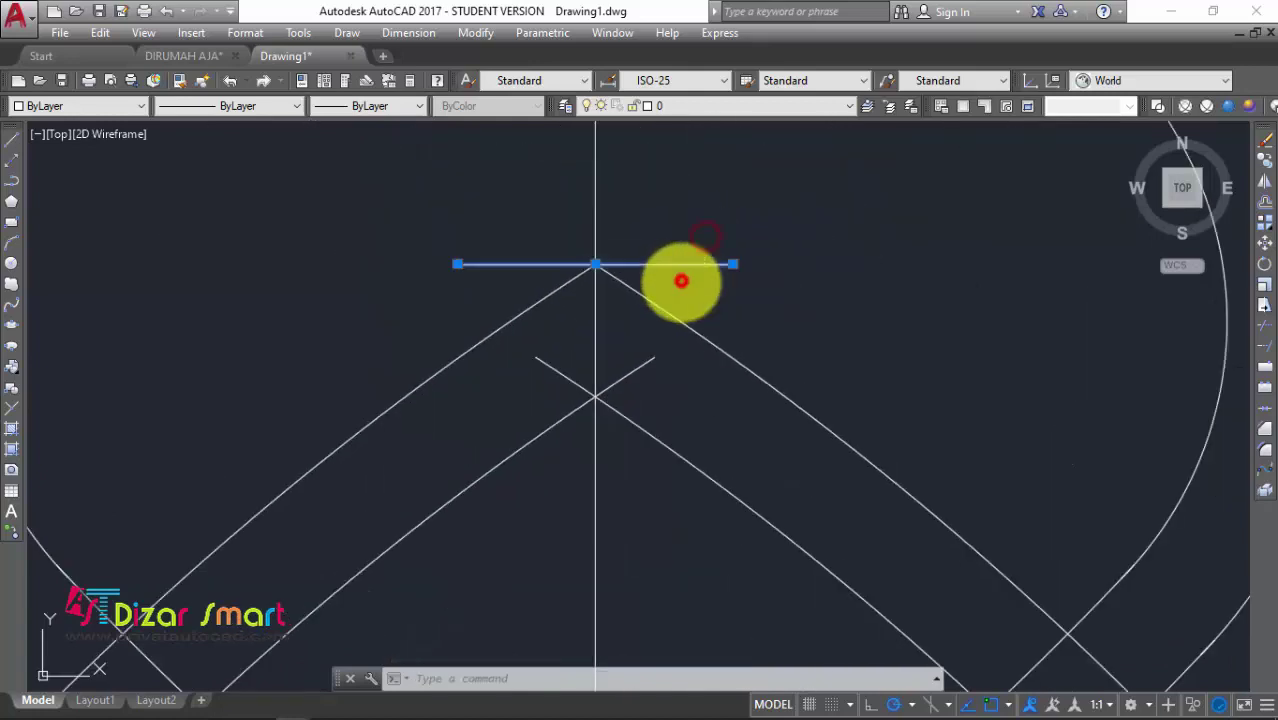
text(e)
key(Return)
scroll(559, 371, down, 2)
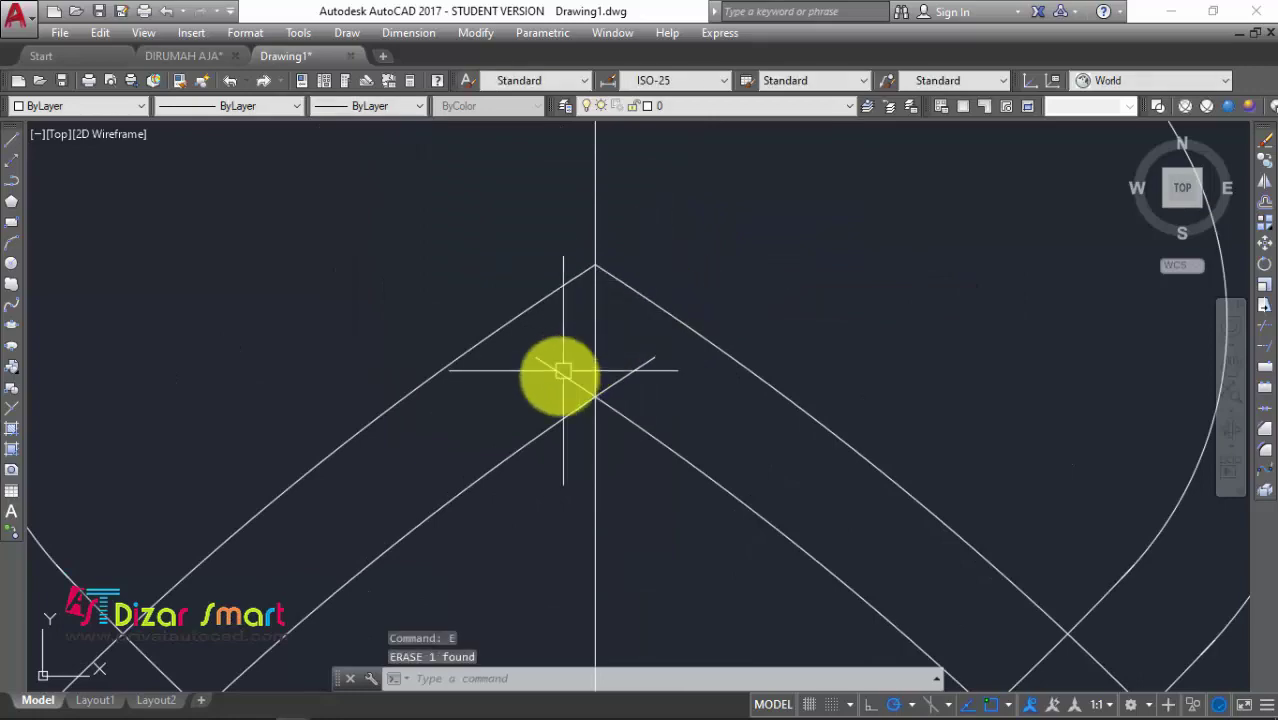
scroll(562, 371, down, 3)
scroll(570, 362, down, 2)
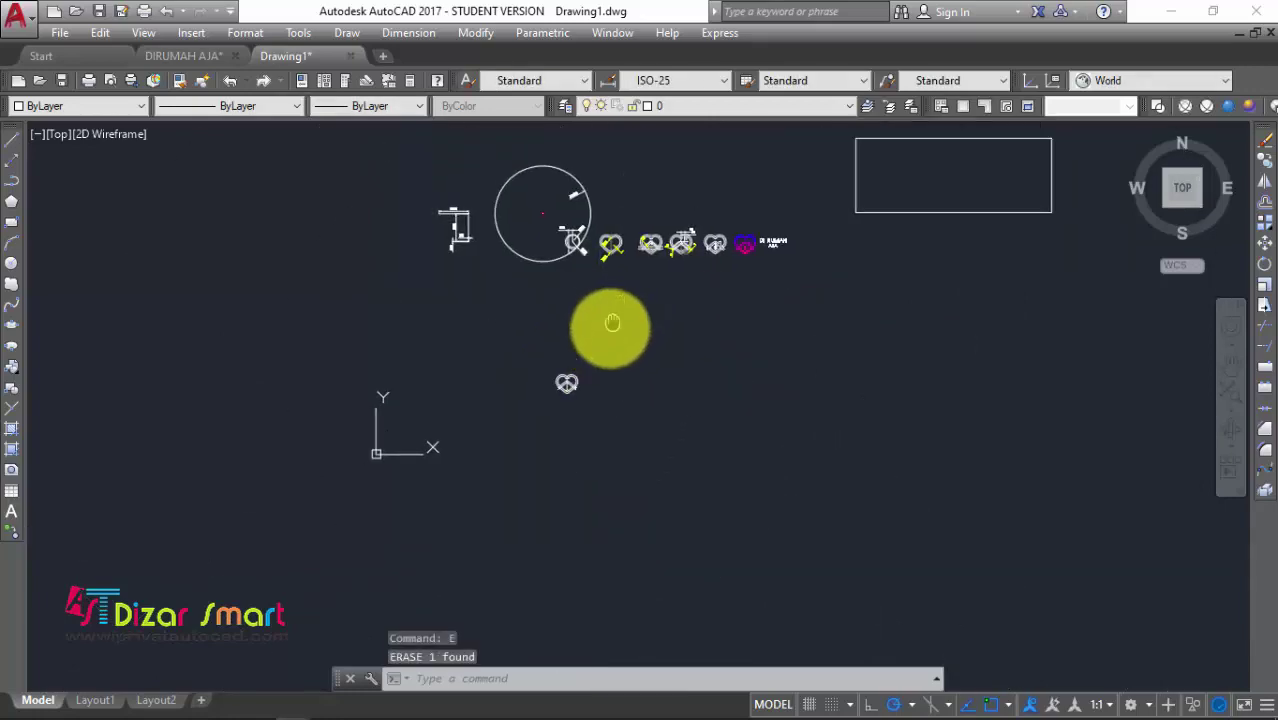
scroll(620, 300, up, 3)
scroll(645, 258, up, 3)
scroll(618, 232, up, 5)
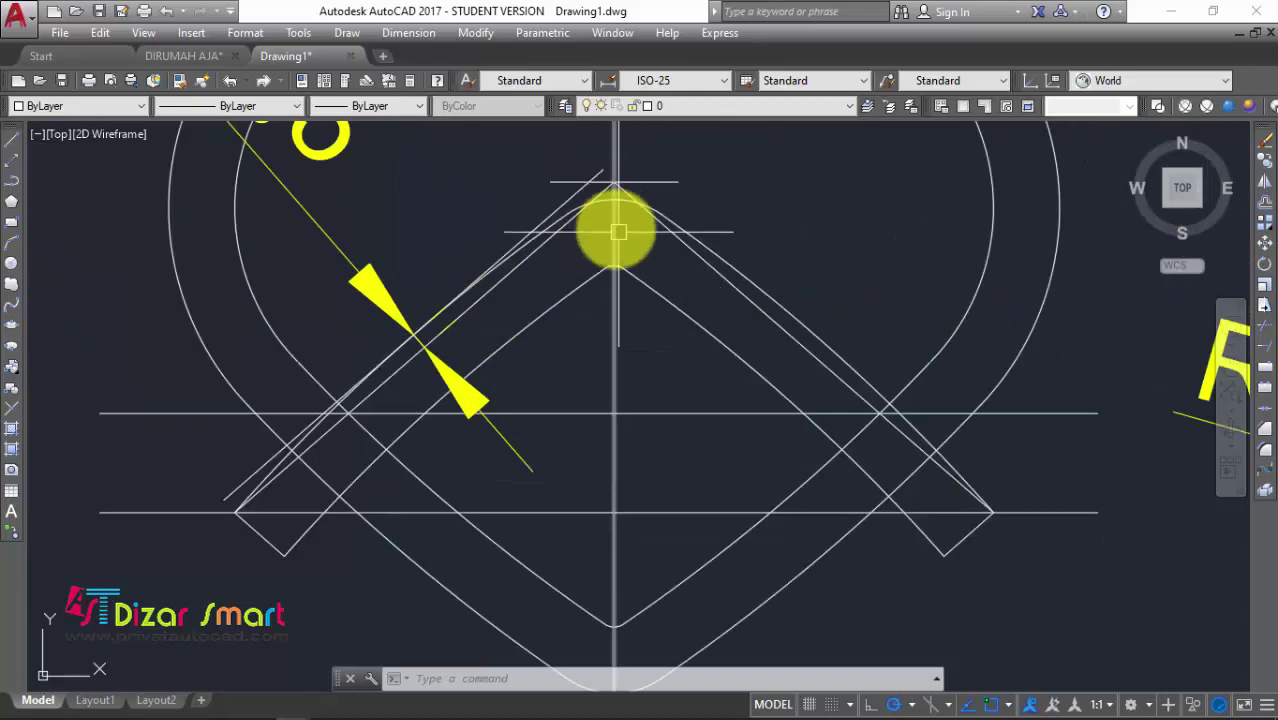
scroll(614, 182, up, 4)
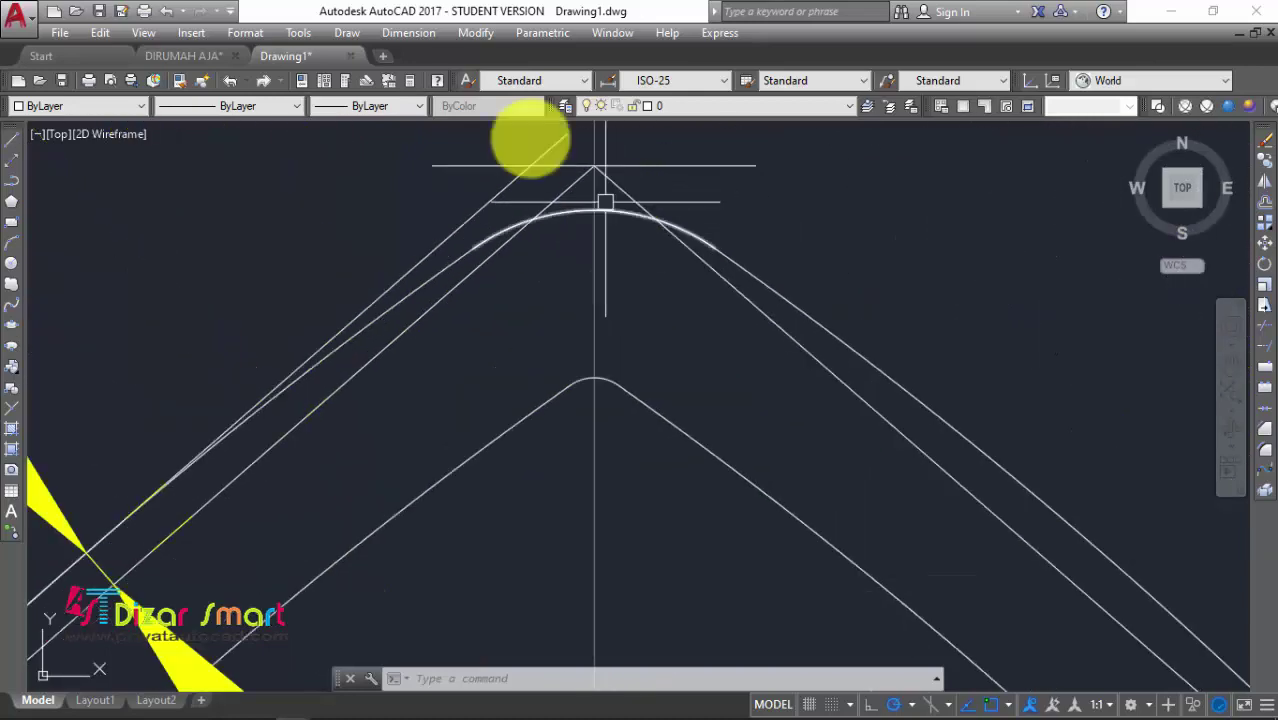
click(412, 40)
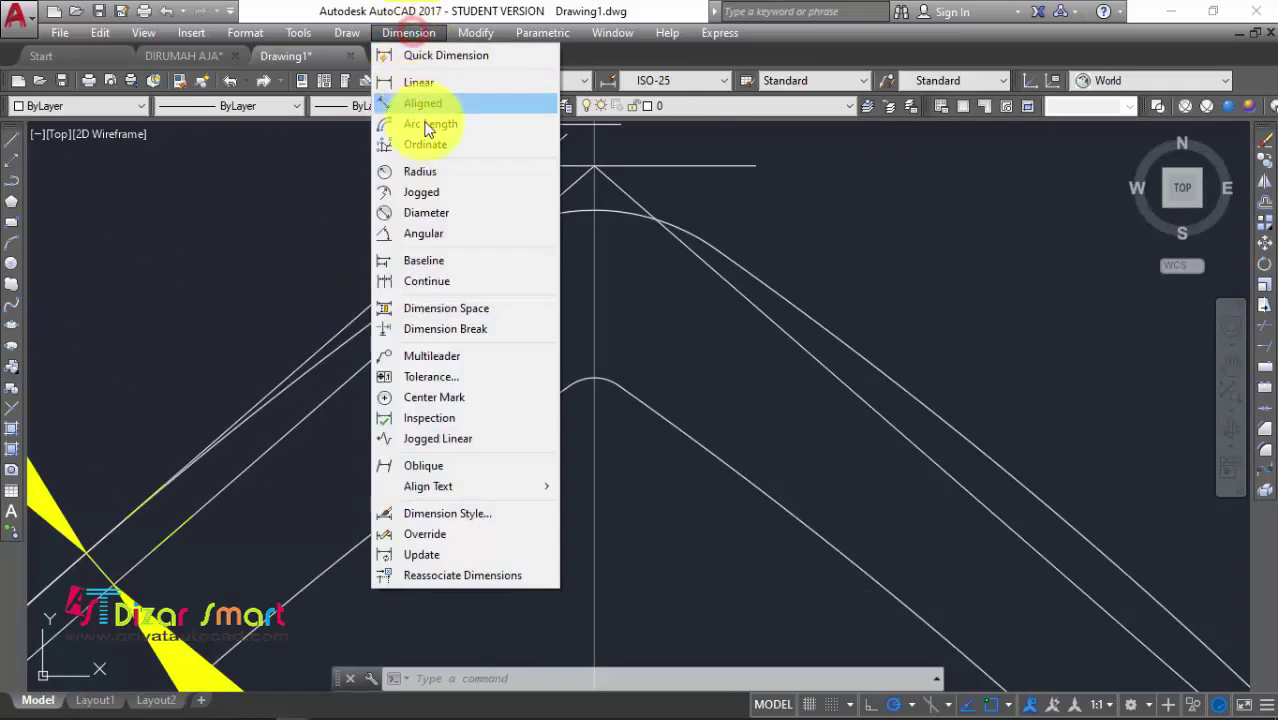
click(432, 174)
click(613, 205)
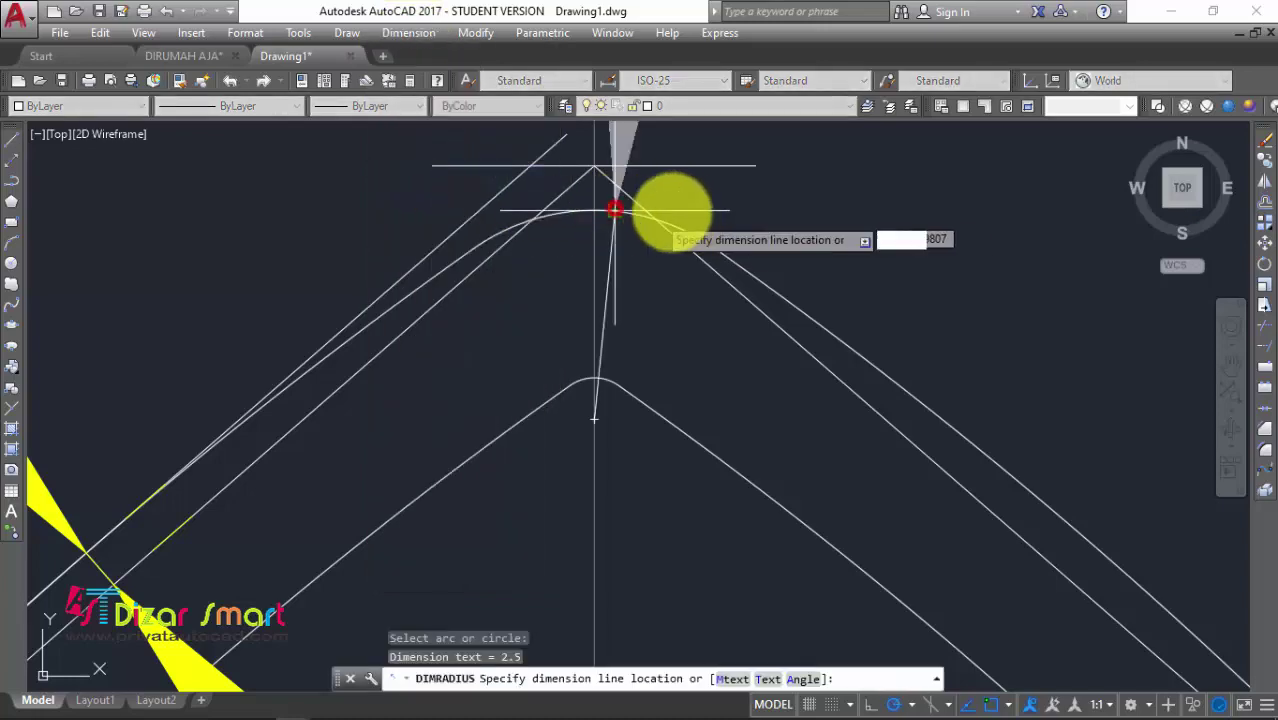
scroll(684, 215, down, 2)
scroll(684, 215, down, 2)
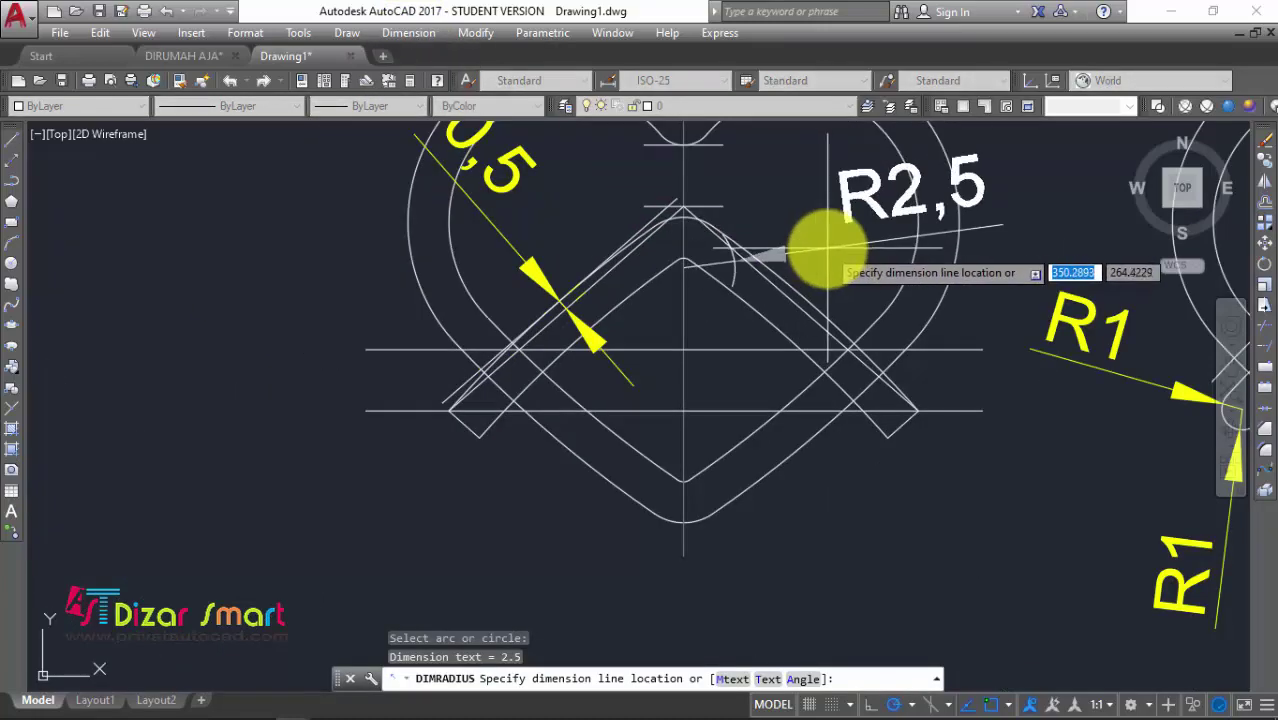
key(Escape)
scroll(690, 236, down, 2)
scroll(685, 242, down, 2)
scroll(676, 242, down, 2)
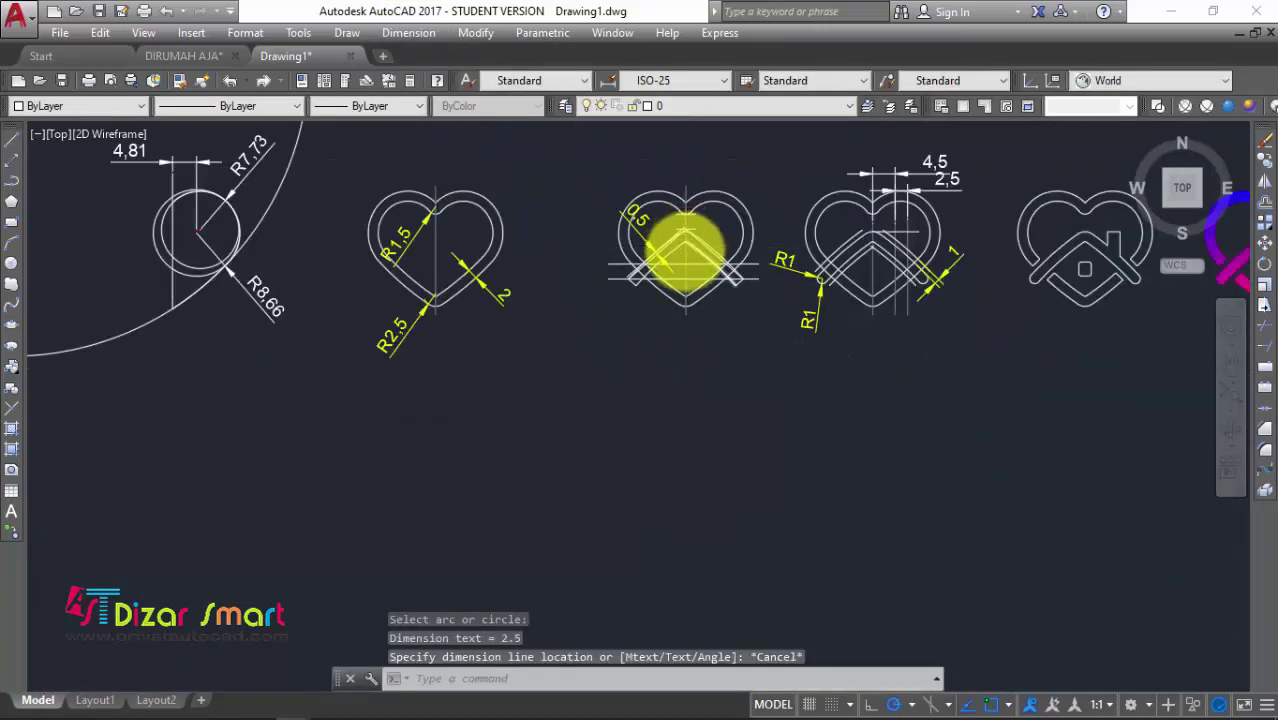
scroll(676, 242, down, 2)
scroll(579, 508, up, 3)
middle_drag(579, 508, 733, 305)
Fillet the outer roof peak lines with a 2.5 radius
scroll(733, 305, up, 3)
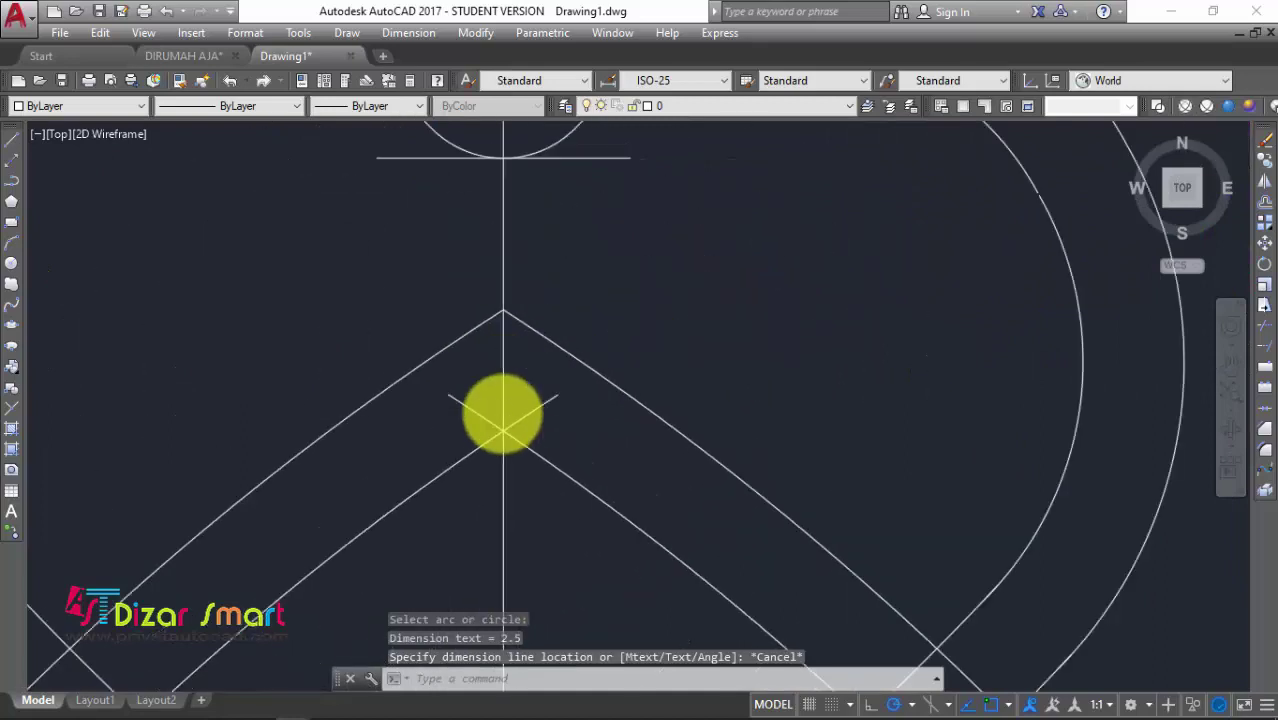
scroll(655, 281, up, 2)
text(f)
key(Return)
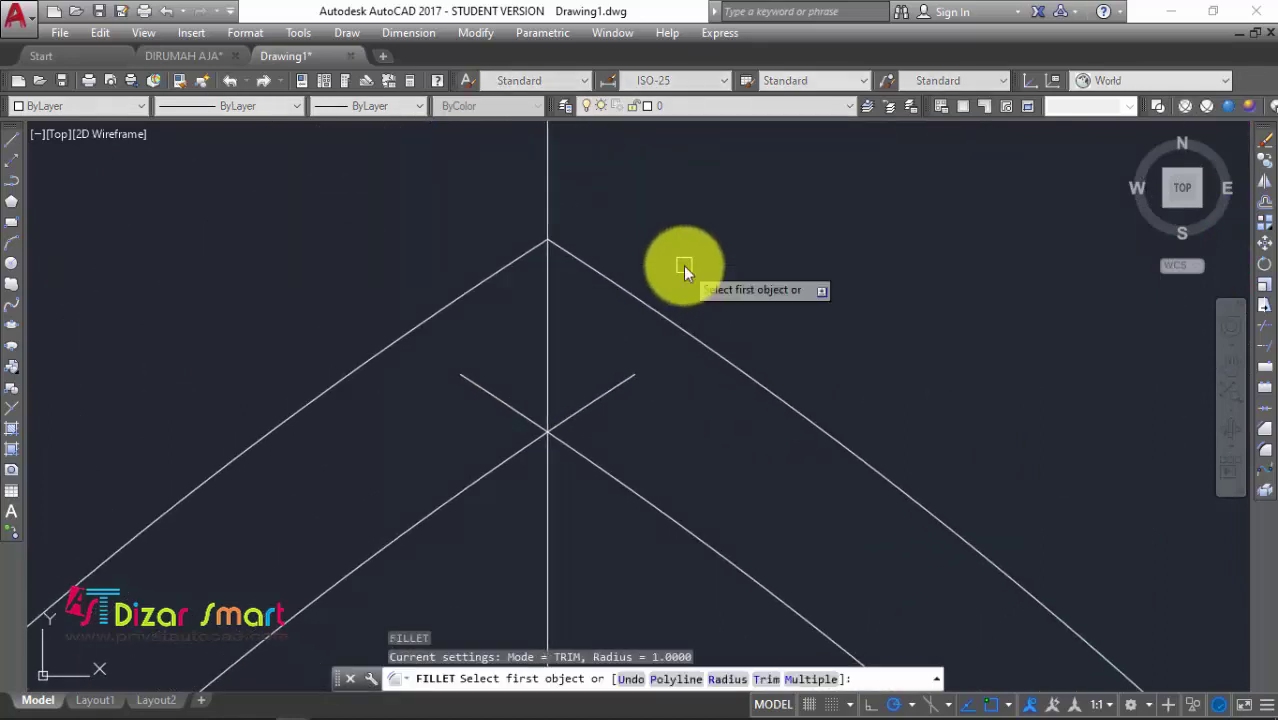
text(r)
key(Return)
text(2.5)
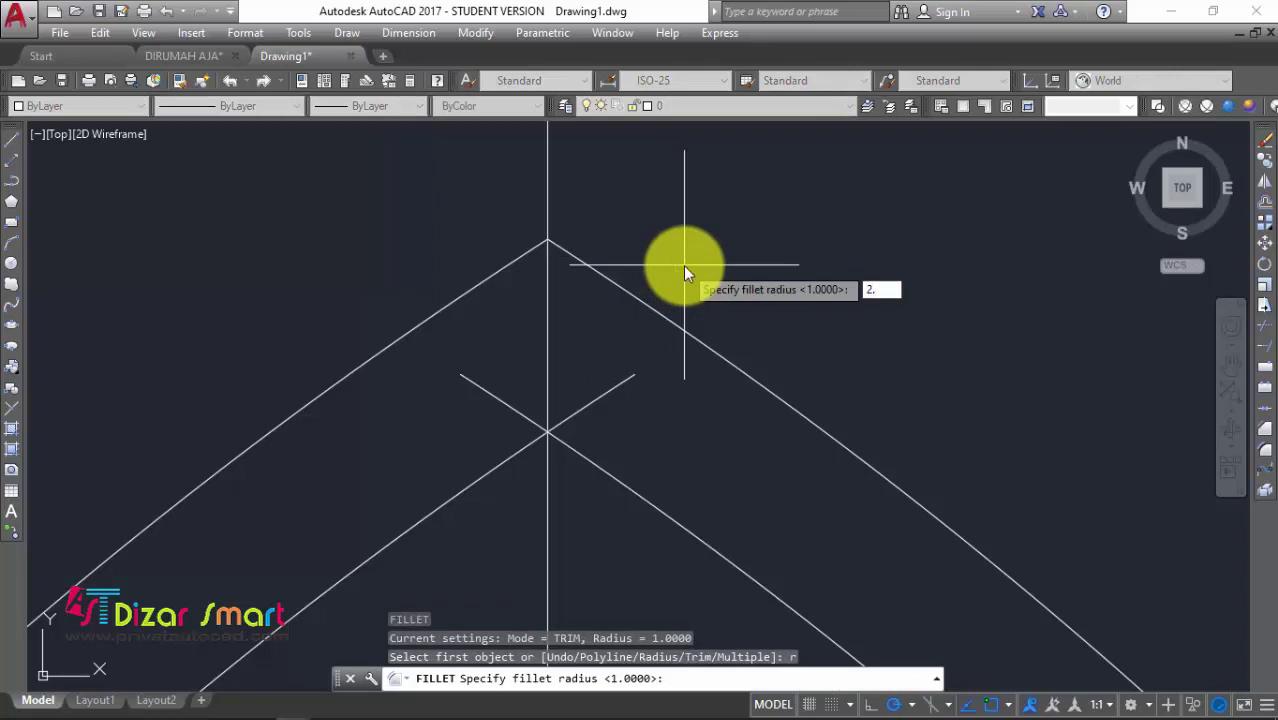
key(Return)
click(506, 265)
click(608, 277)
key(Escape)
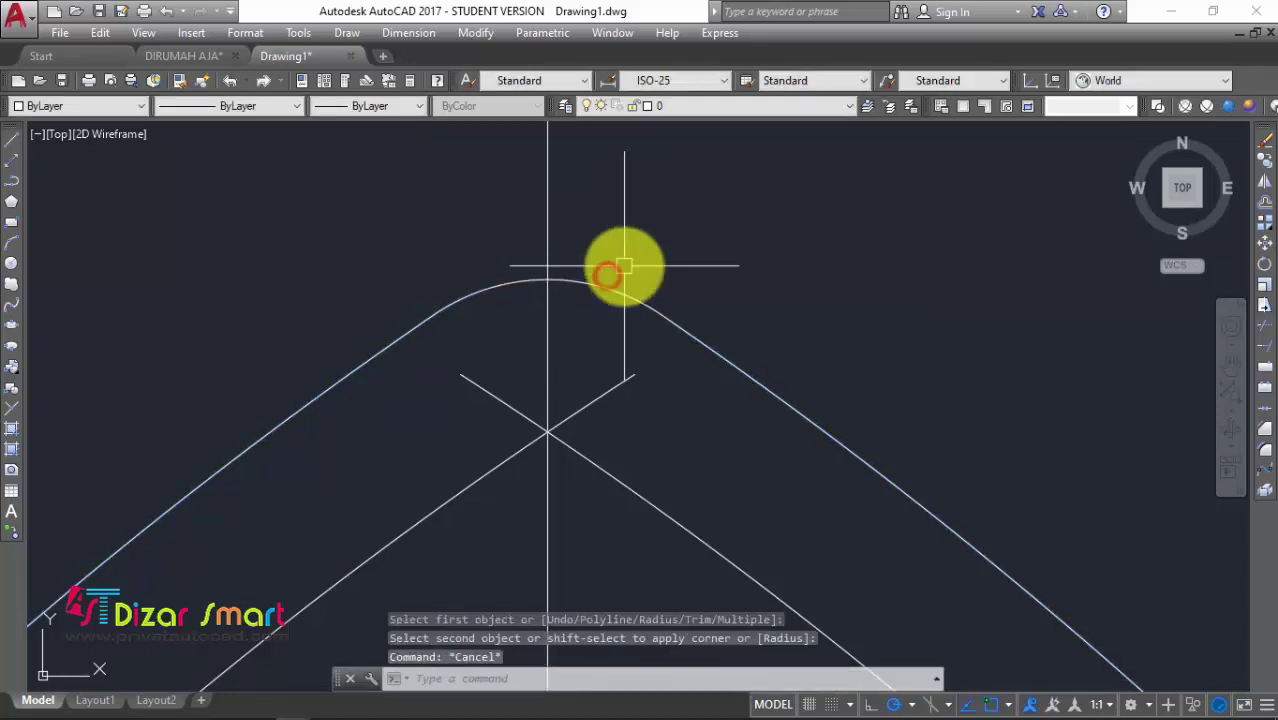
Offset the rounded peak arc 2 units inward
scroll(667, 252, down, 5)
text(o)
key(Return)
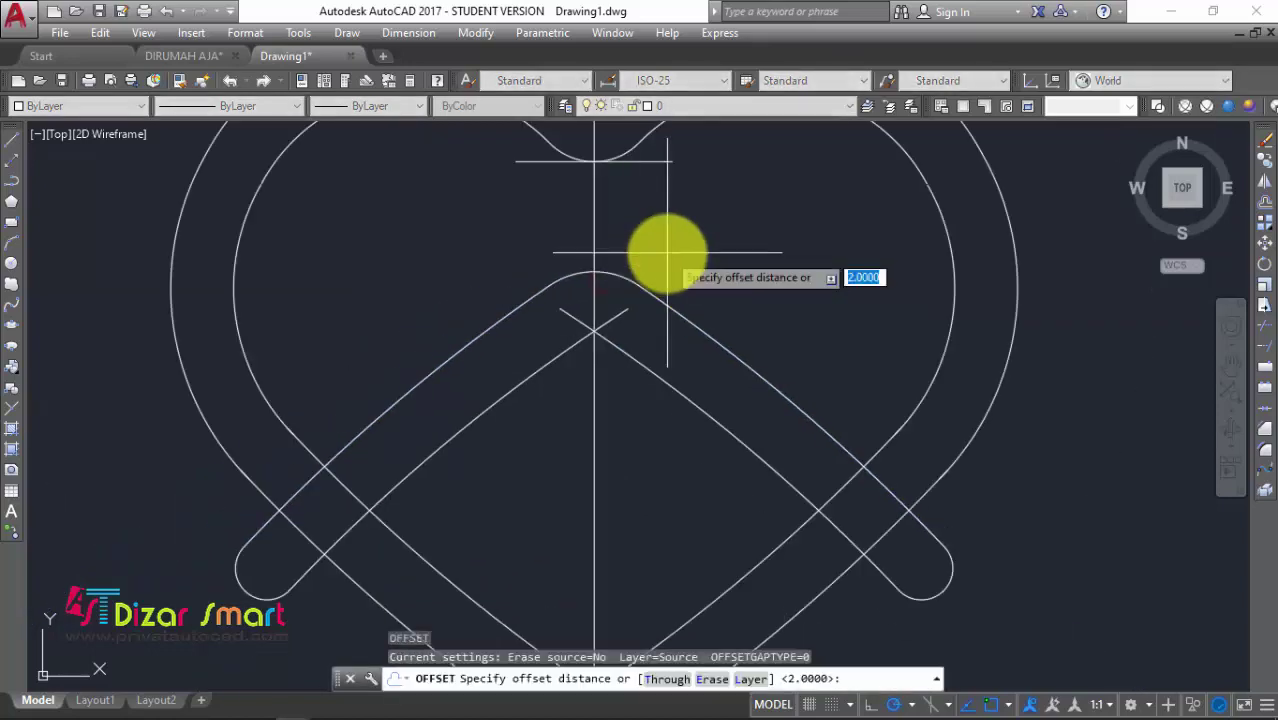
text(2)
key(Return)
scroll(630, 255, up, 2)
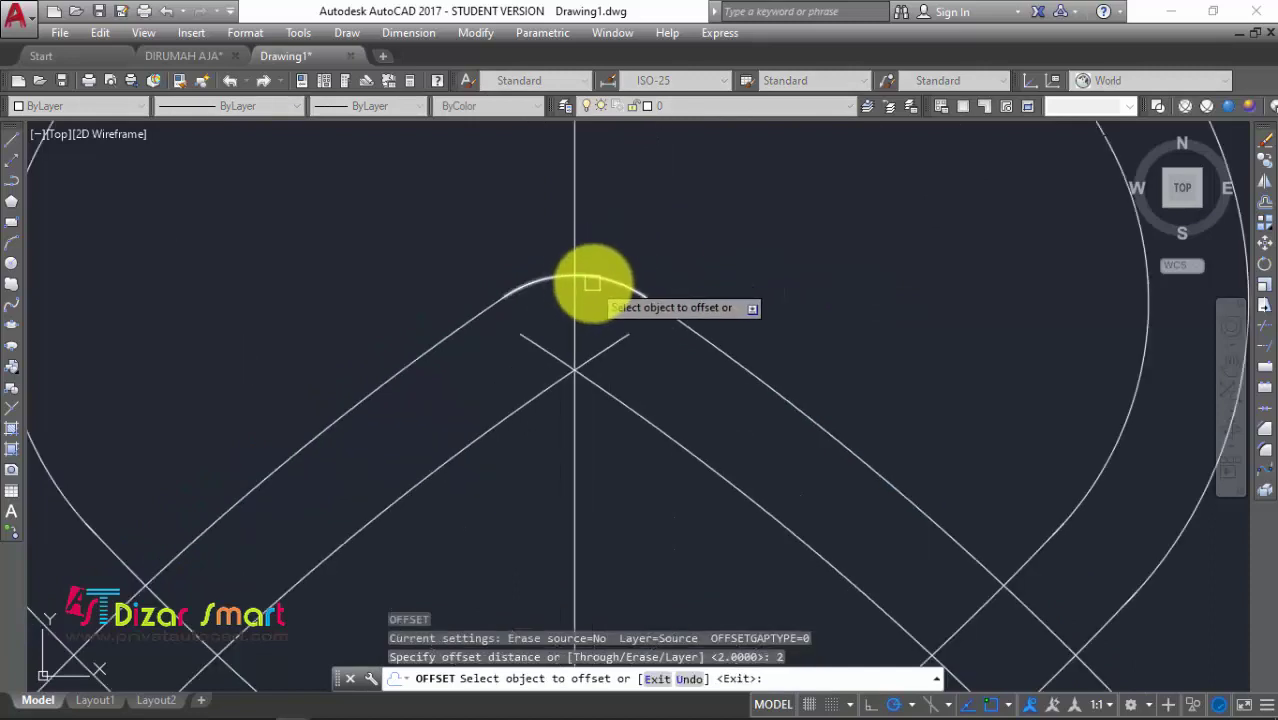
click(592, 284)
click(565, 377)
key(Escape)
Trim the crossing lines and leftover arc at the inner peak
scroll(608, 294, up, 3)
scroll(714, 293, down, 2)
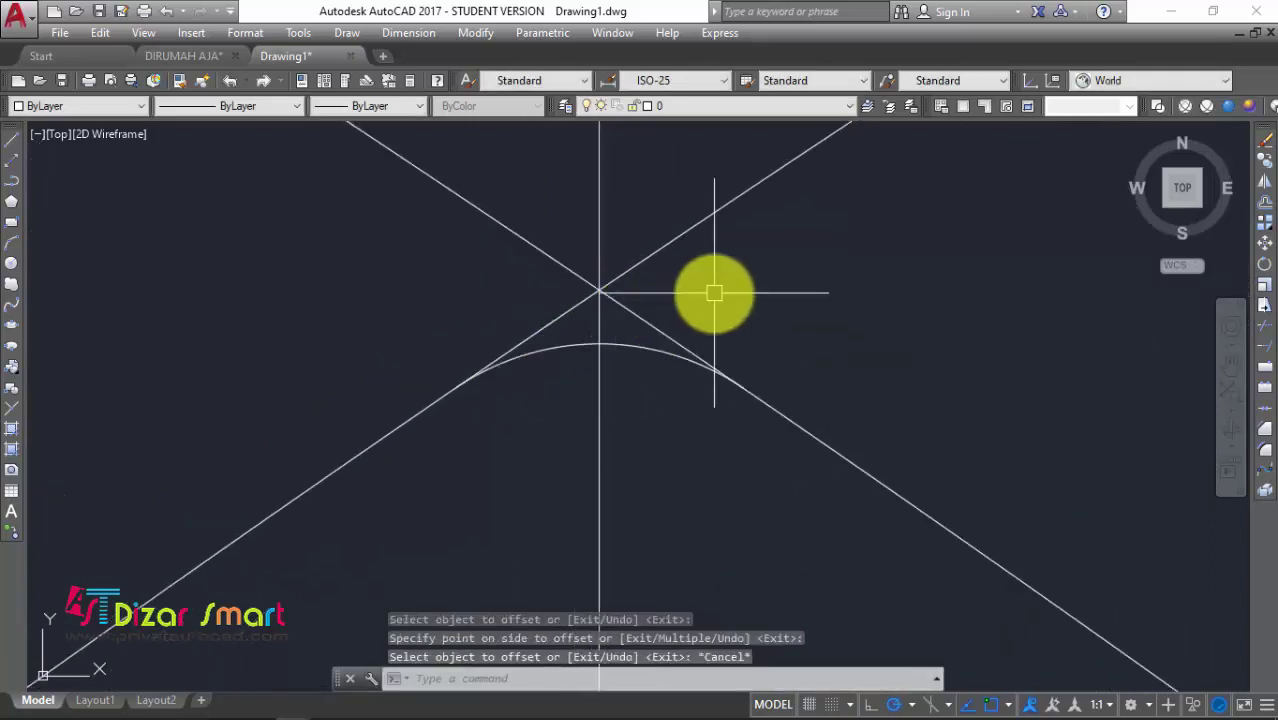
key(Return)
key(Return)
click(640, 290)
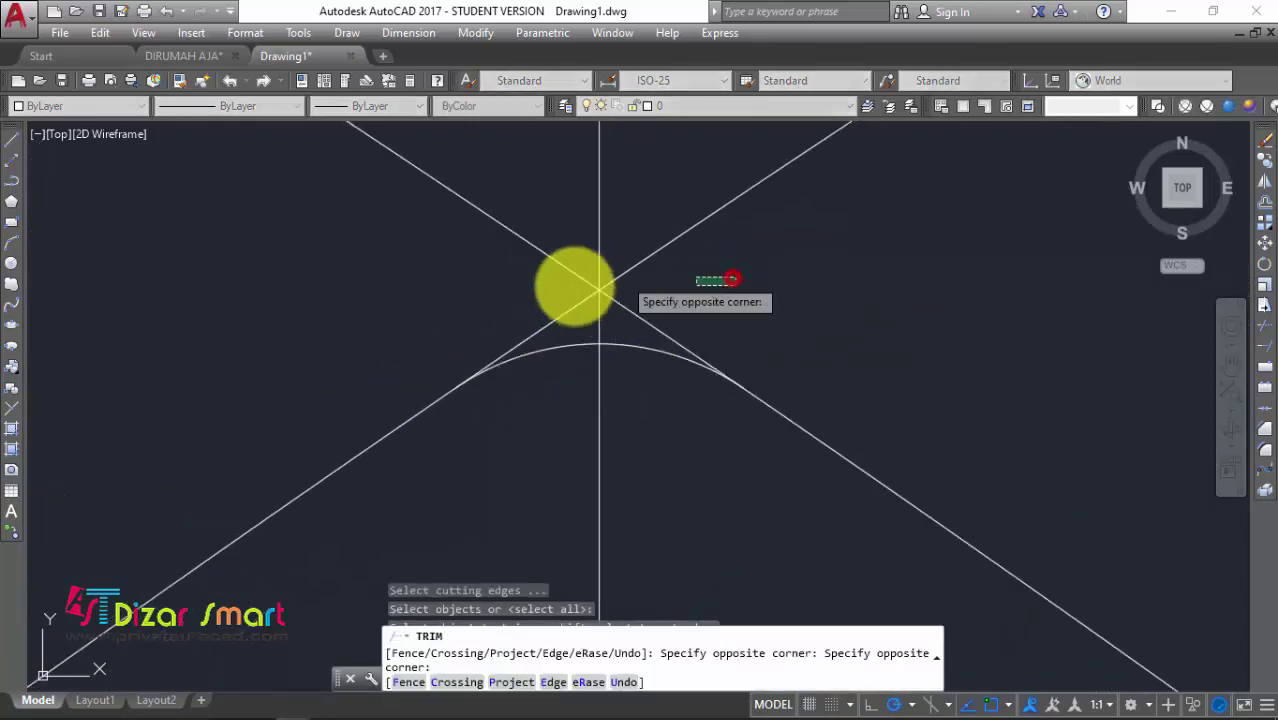
click(540, 290)
click(620, 310)
key(Escape)
Erase the three leftover pieces around the peak
scroll(620, 285, down, 2)
click(730, 268)
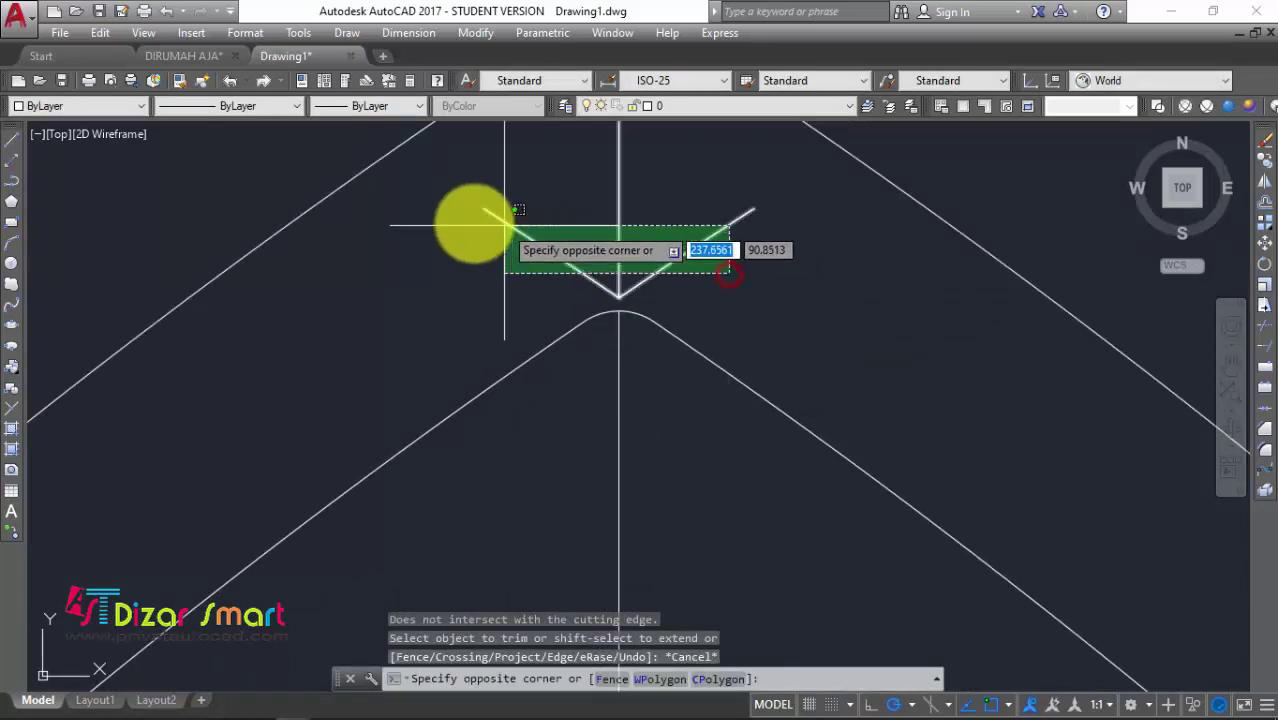
click(474, 222)
text(e)
key(Return)
scroll(612, 220, down, 3)
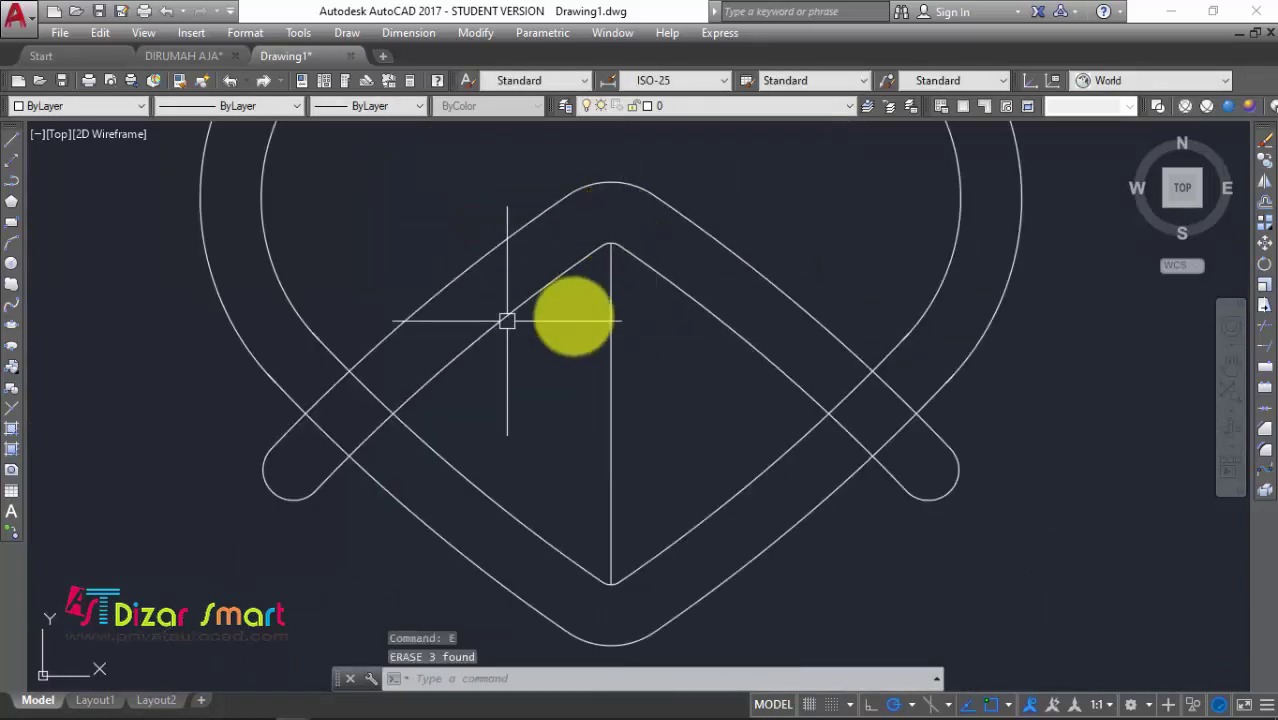
Trim the heart line and other segment overlapping the band's lower-left end
scroll(338, 410, up, 3)
middle_drag(342, 410, 380, 385)
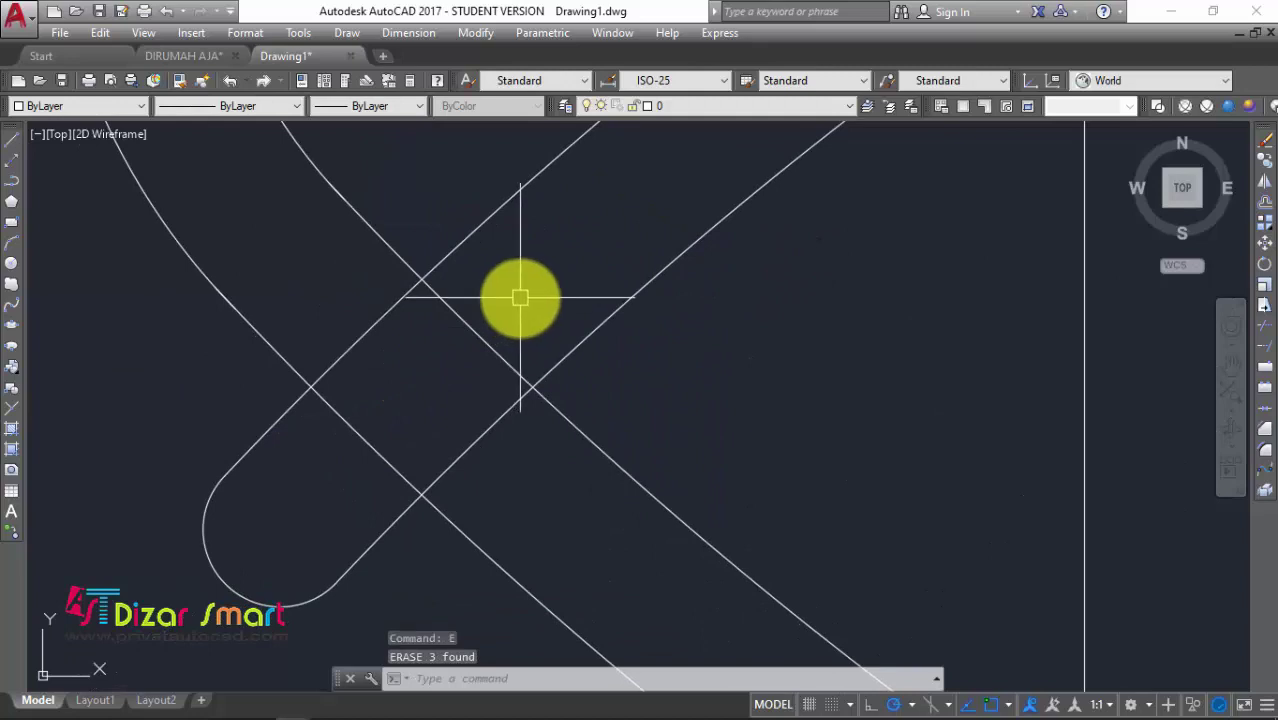
text(tr)
key(Return)
key(Return)
click(474, 335)
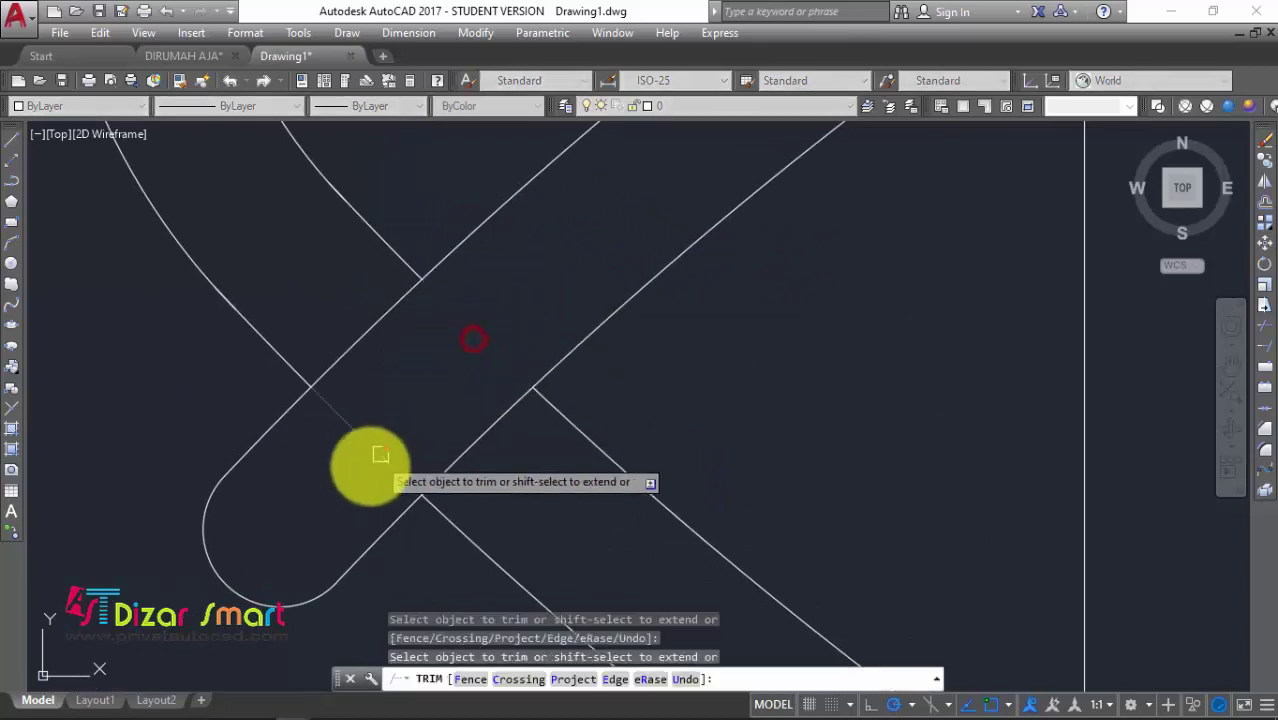
click(375, 452)
scroll(571, 371, down, 3)
scroll(676, 362, up, 2)
scroll(707, 308, up, 2)
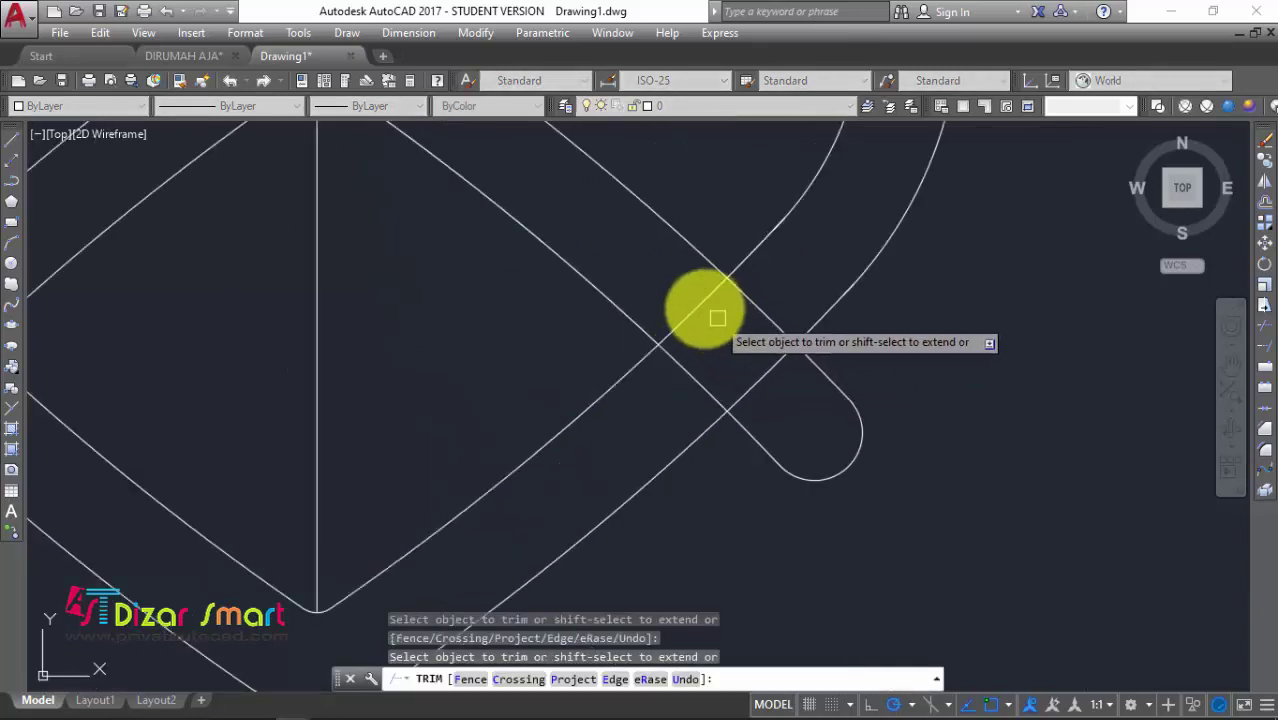
key(Escape)
scroll(770, 365, down, 3)
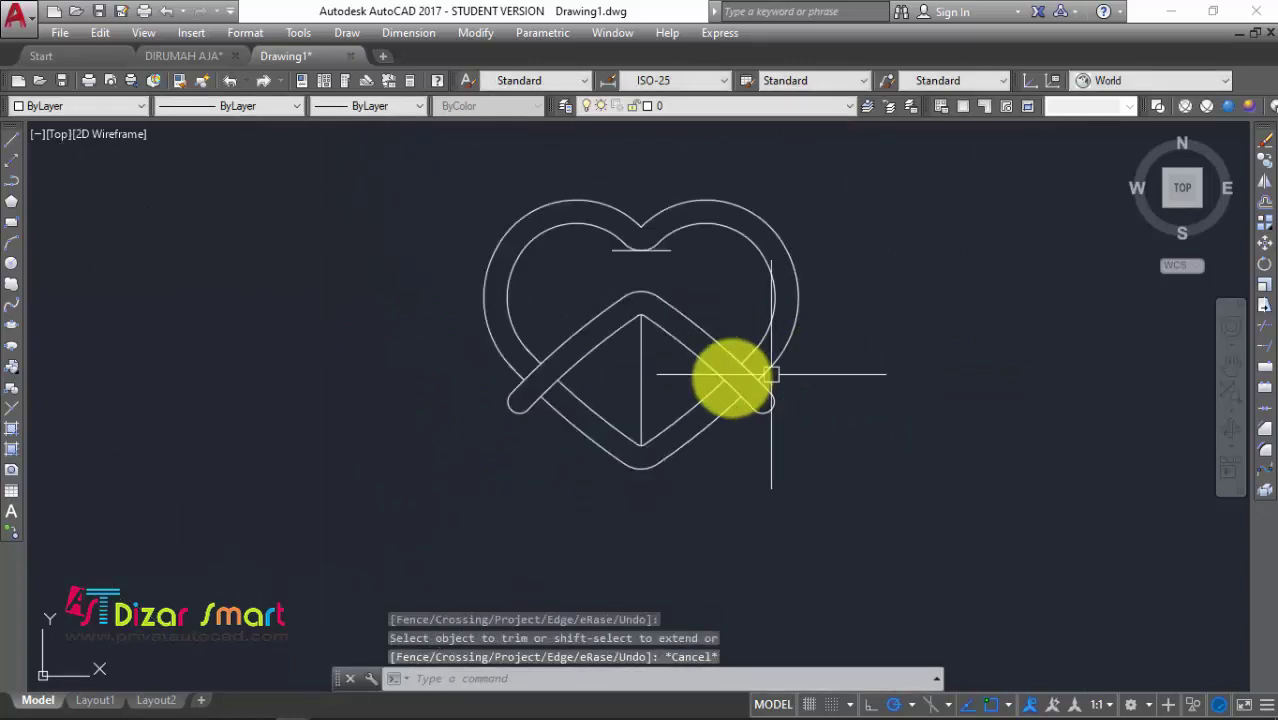
Offset the two right-hand roof band edges by 1 unit
scroll(735, 330, up, 2)
scroll(738, 300, down, 2)
scroll(745, 305, up, 2)
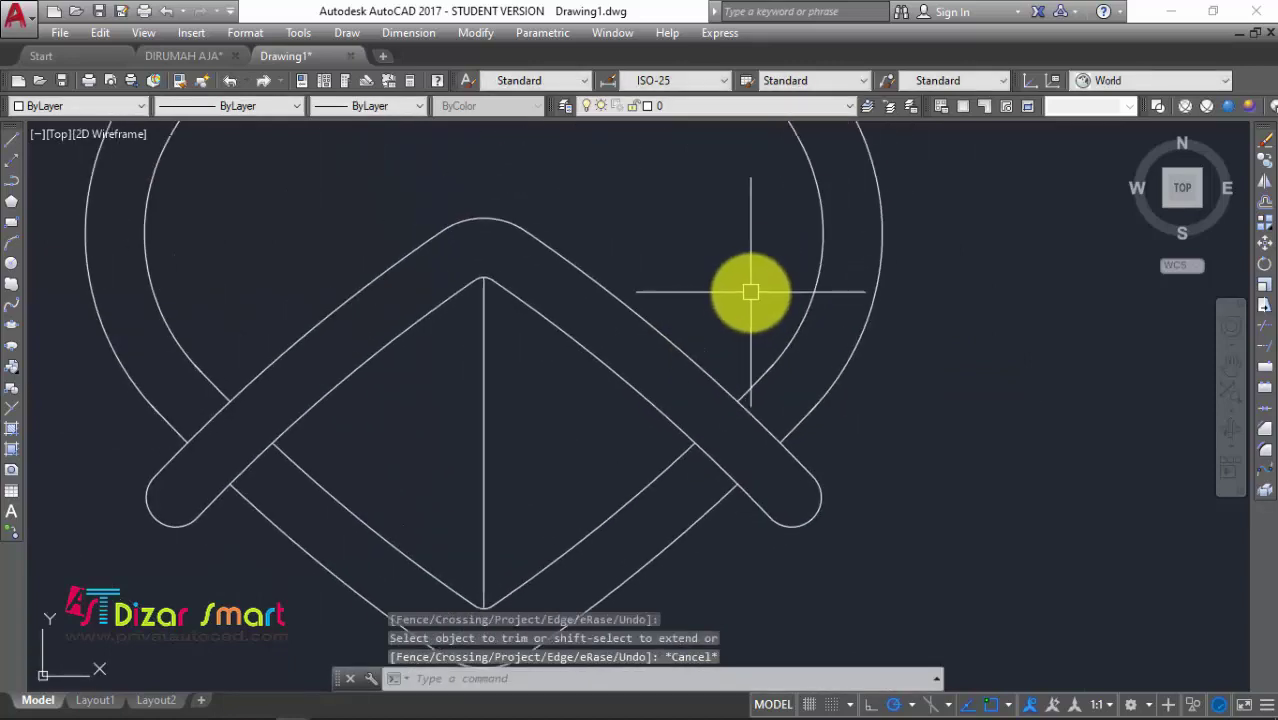
text(o)
key(Return)
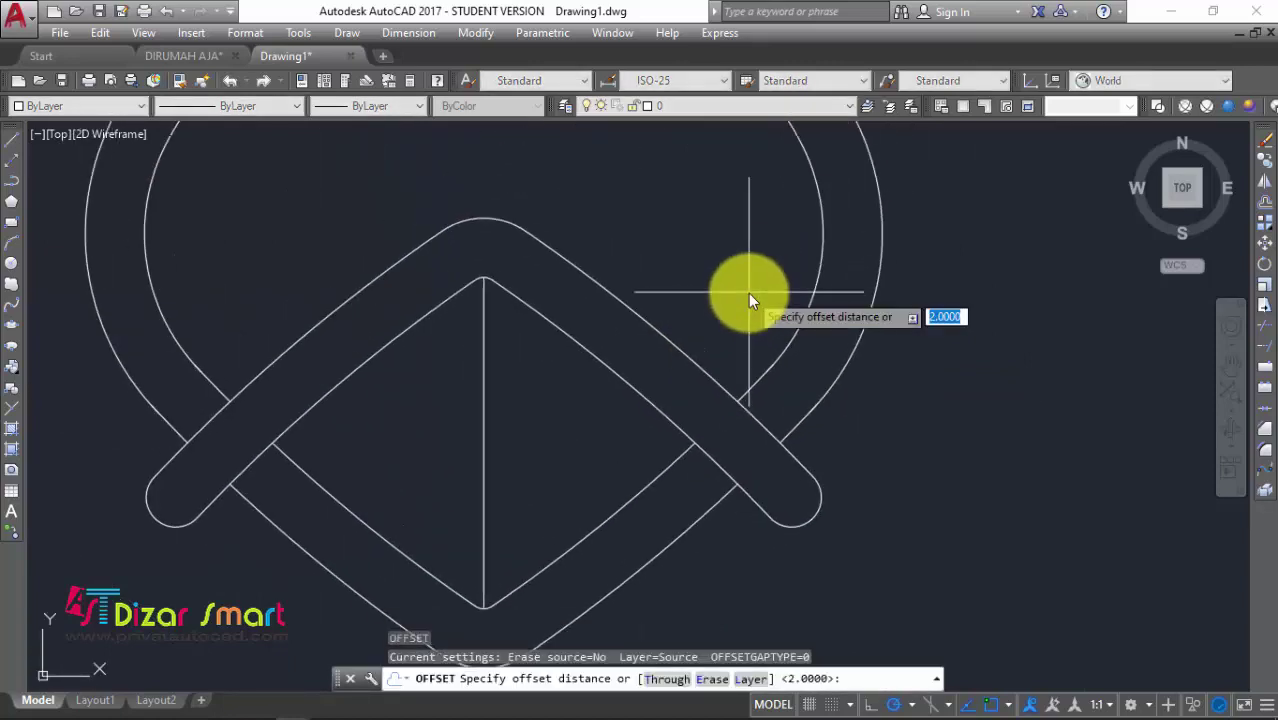
text(1)
key(Return)
click(699, 360)
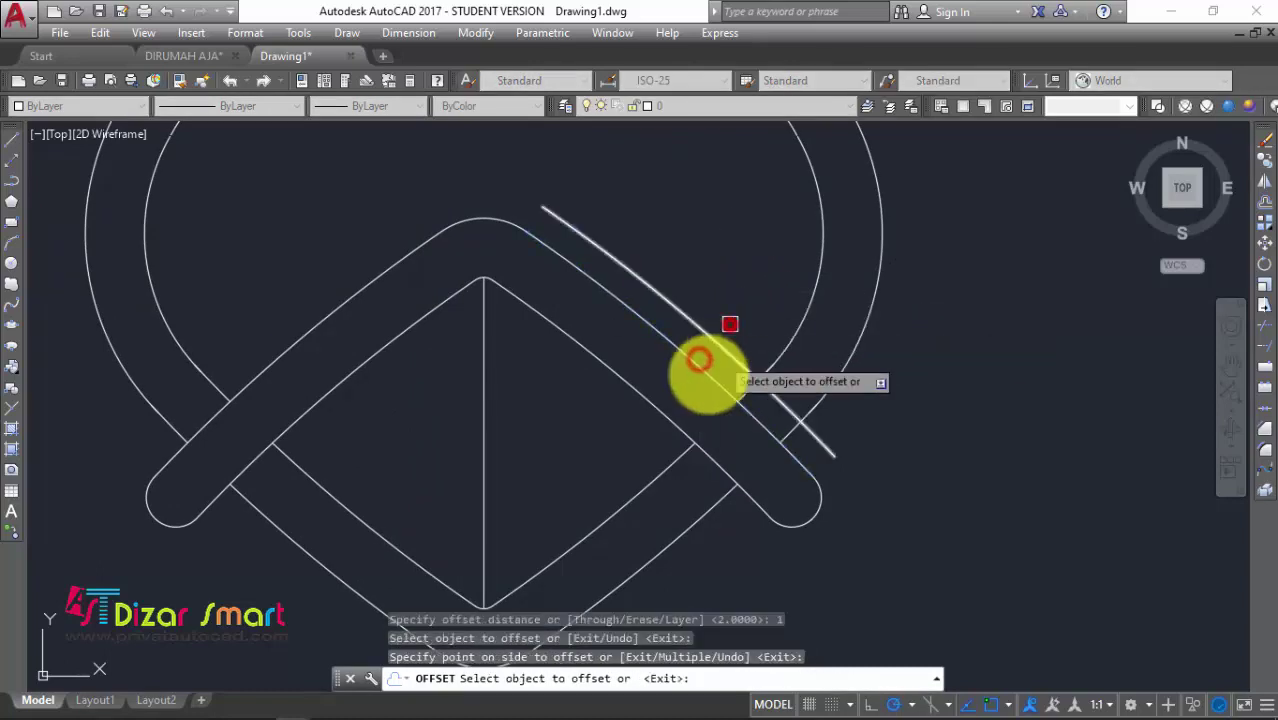
click(705, 371)
click(657, 421)
click(648, 430)
scroll(379, 422, down, 1)
scroll(313, 370, up, 1)
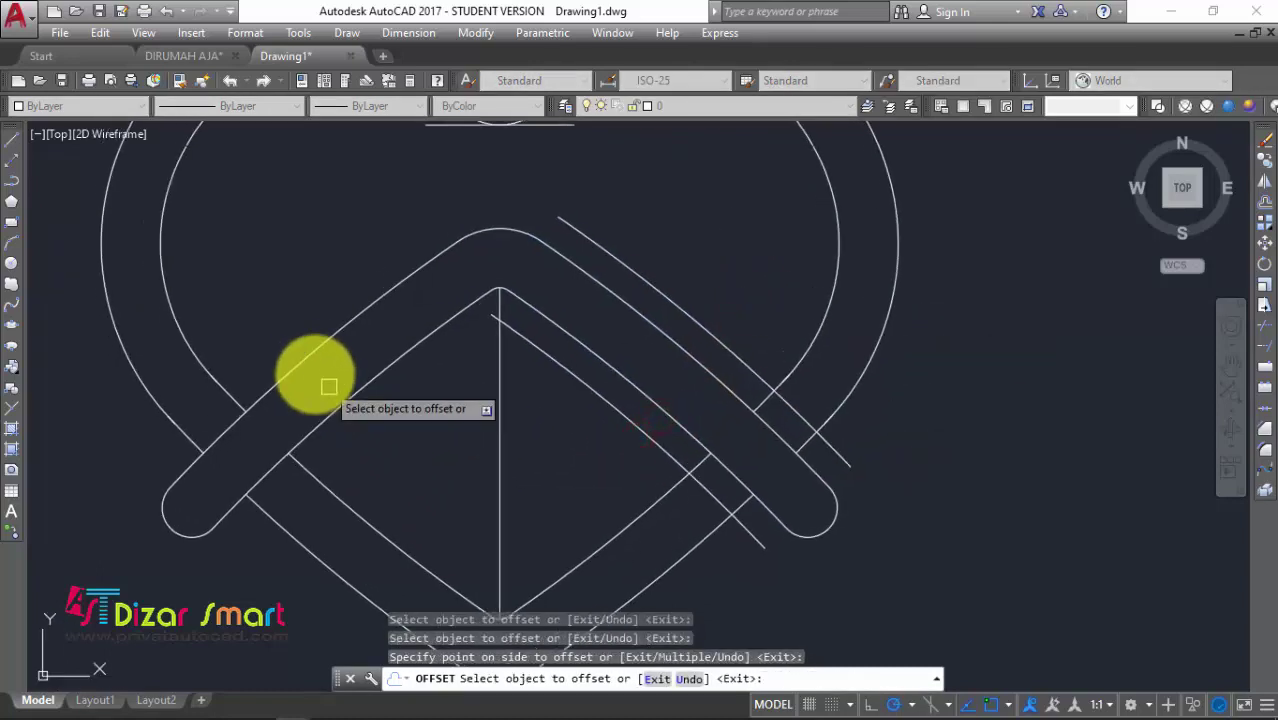
Offset the upper-left band edges by 1, one outward and one inward
click(306, 366)
click(281, 319)
click(360, 410)
click(374, 448)
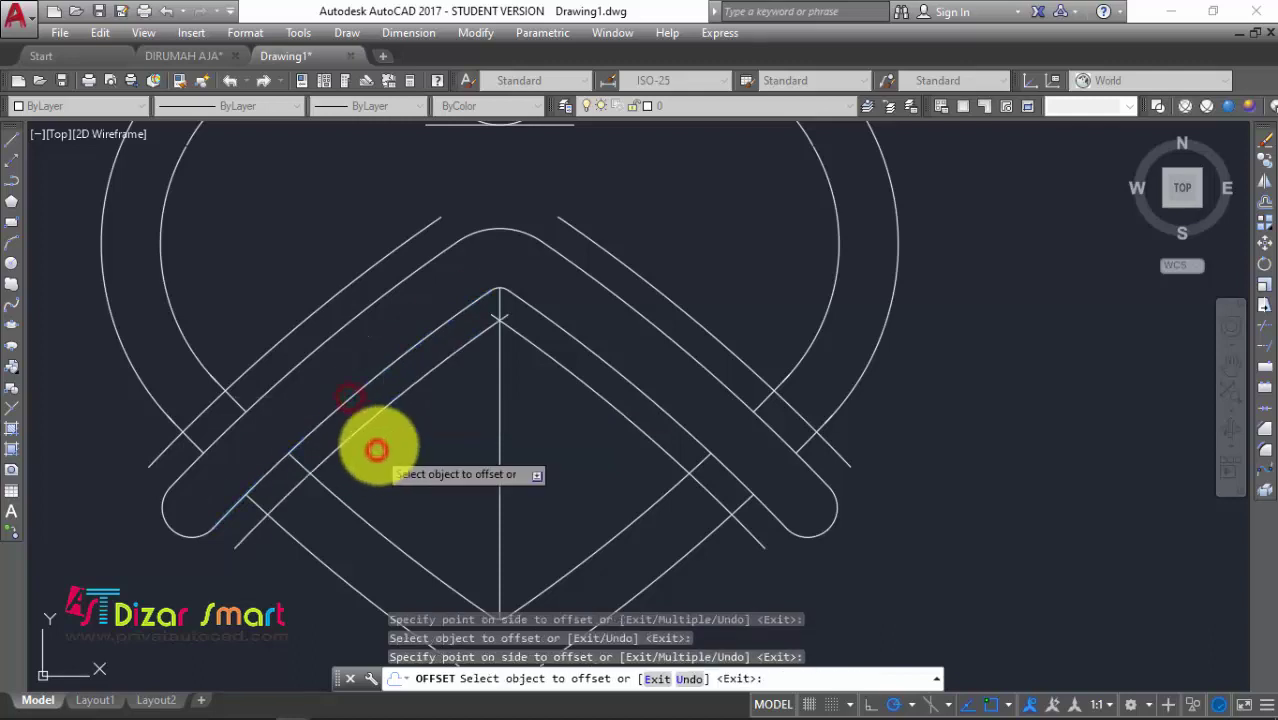
key(Escape)
middle_drag(670, 419, 634, 305)
scroll(736, 285, up, 1)
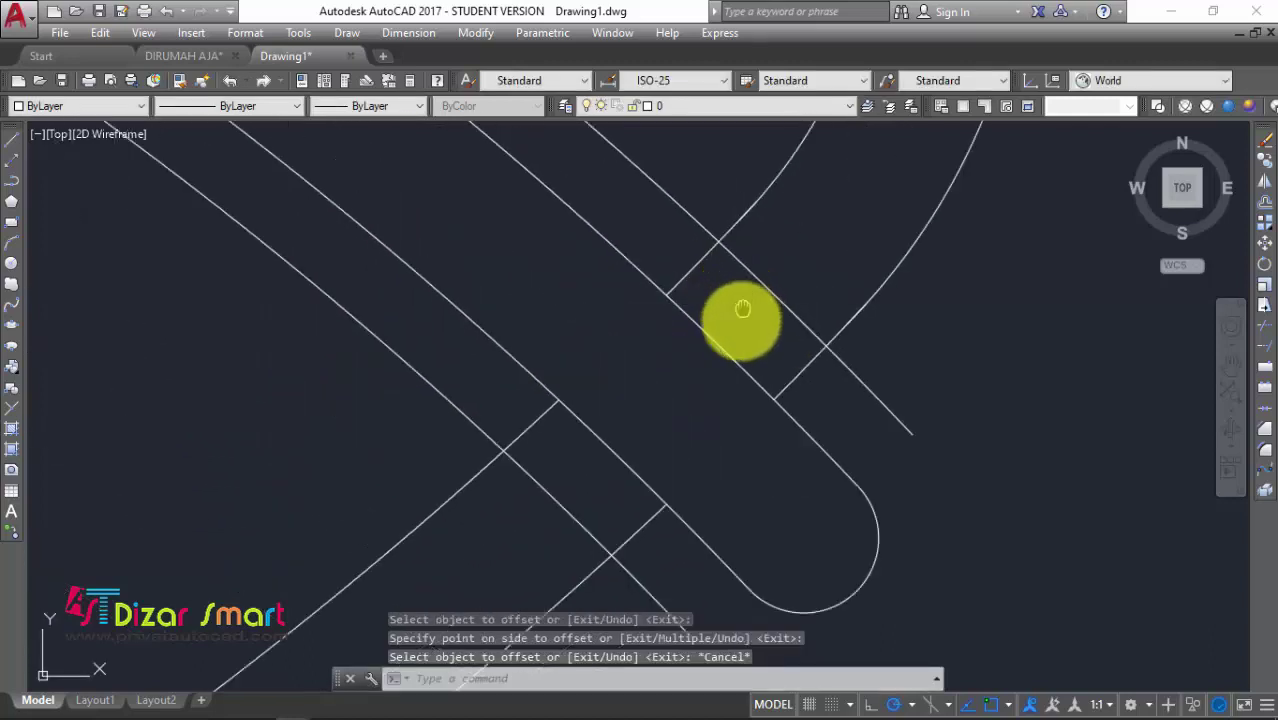
scroll(736, 337, up, 1)
Trim the heart arc and crossing offset segments inside the roof band
key(Return)
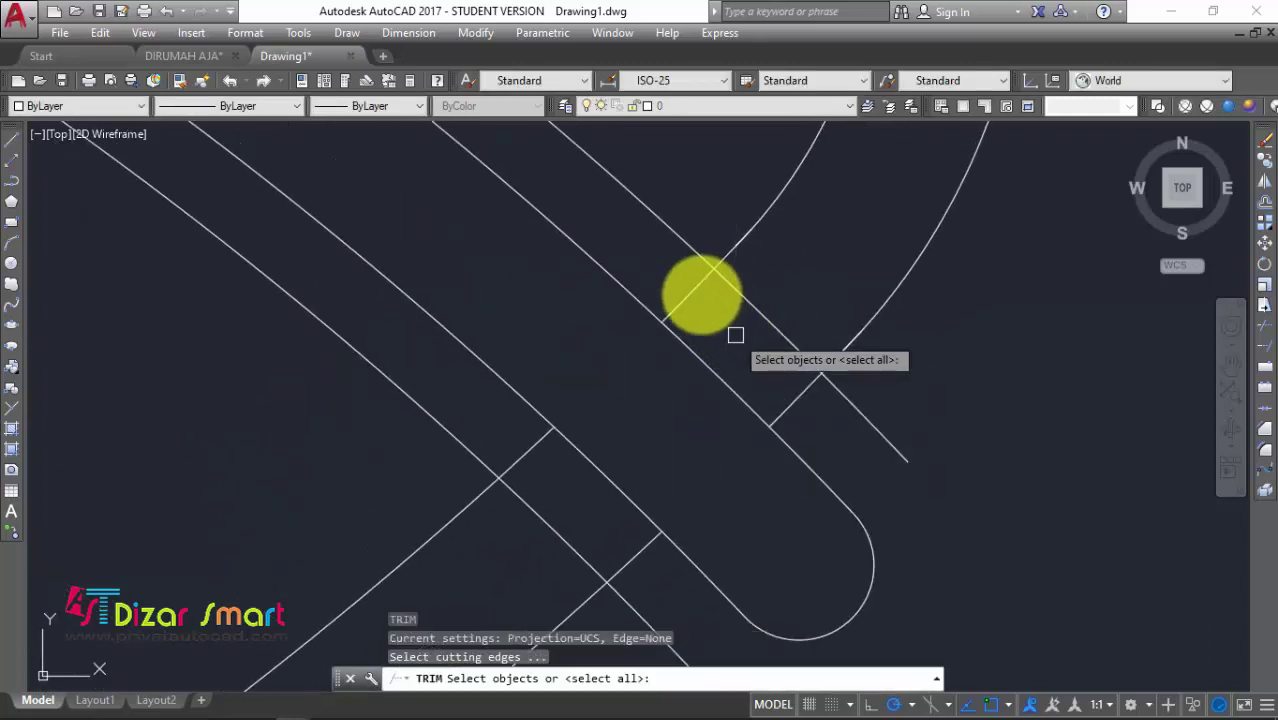
key(Return)
click(690, 287)
click(800, 395)
click(522, 448)
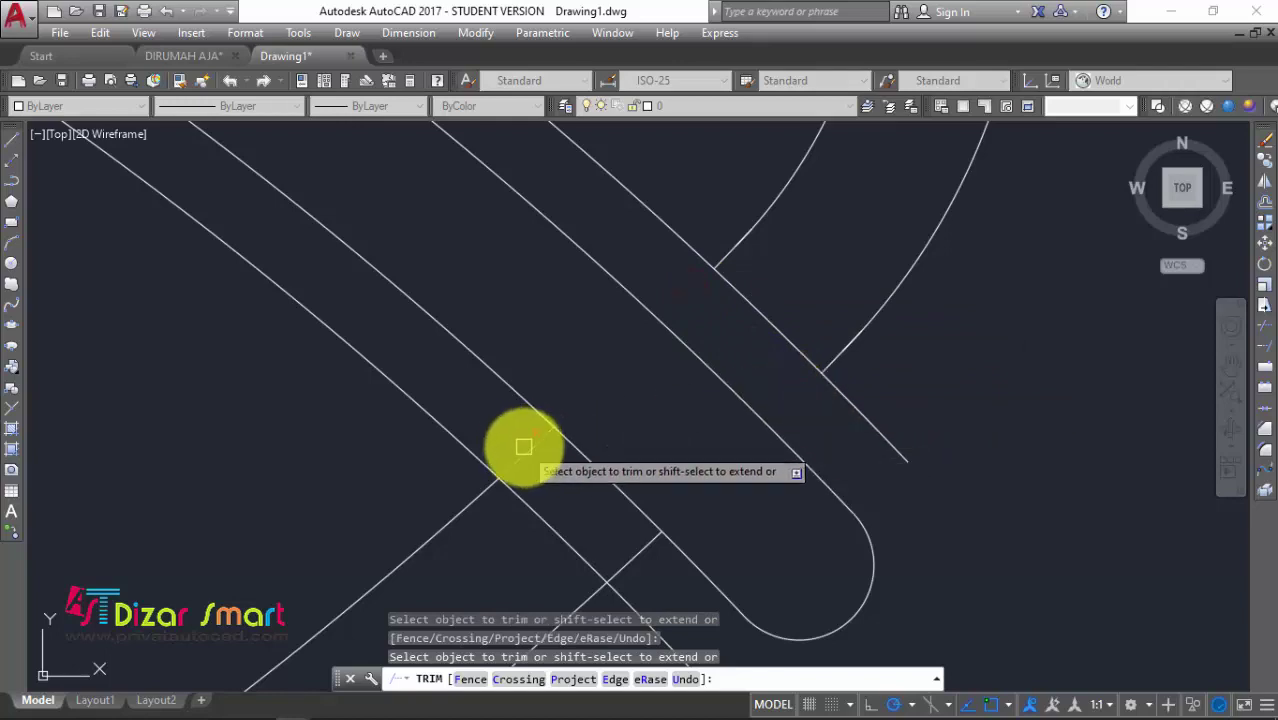
click(627, 553)
scroll(627, 553, down, 2)
click(551, 477)
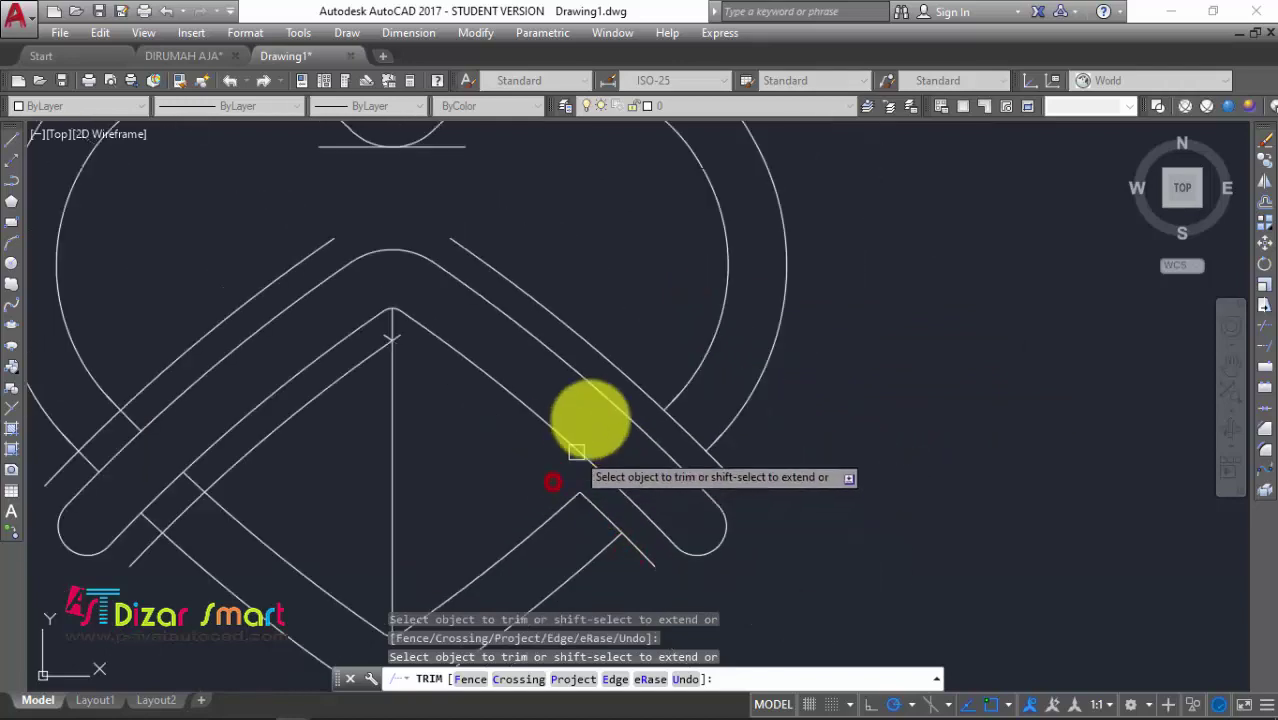
click(618, 368)
click(721, 486)
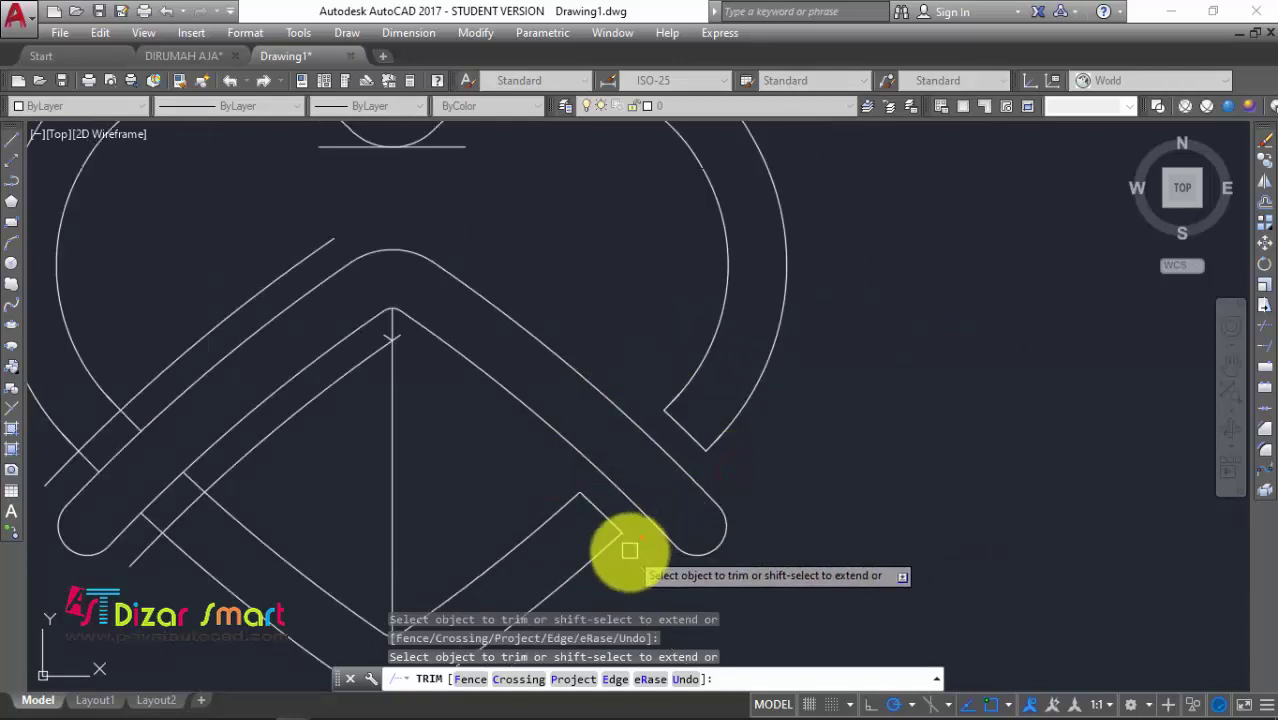
Trim the remaining short leftovers, left heart arc and diagonal segment
scroll(300, 479, up, 1)
scroll(499, 465, up, 2)
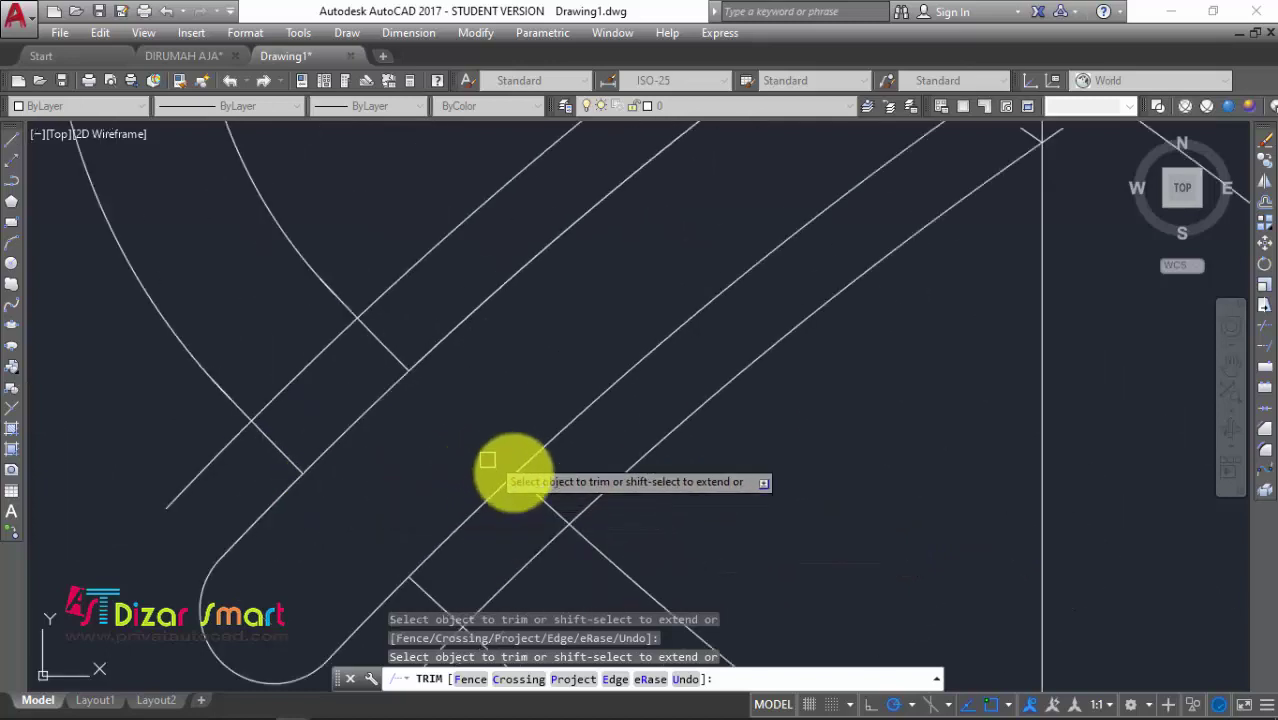
click(544, 499)
click(437, 596)
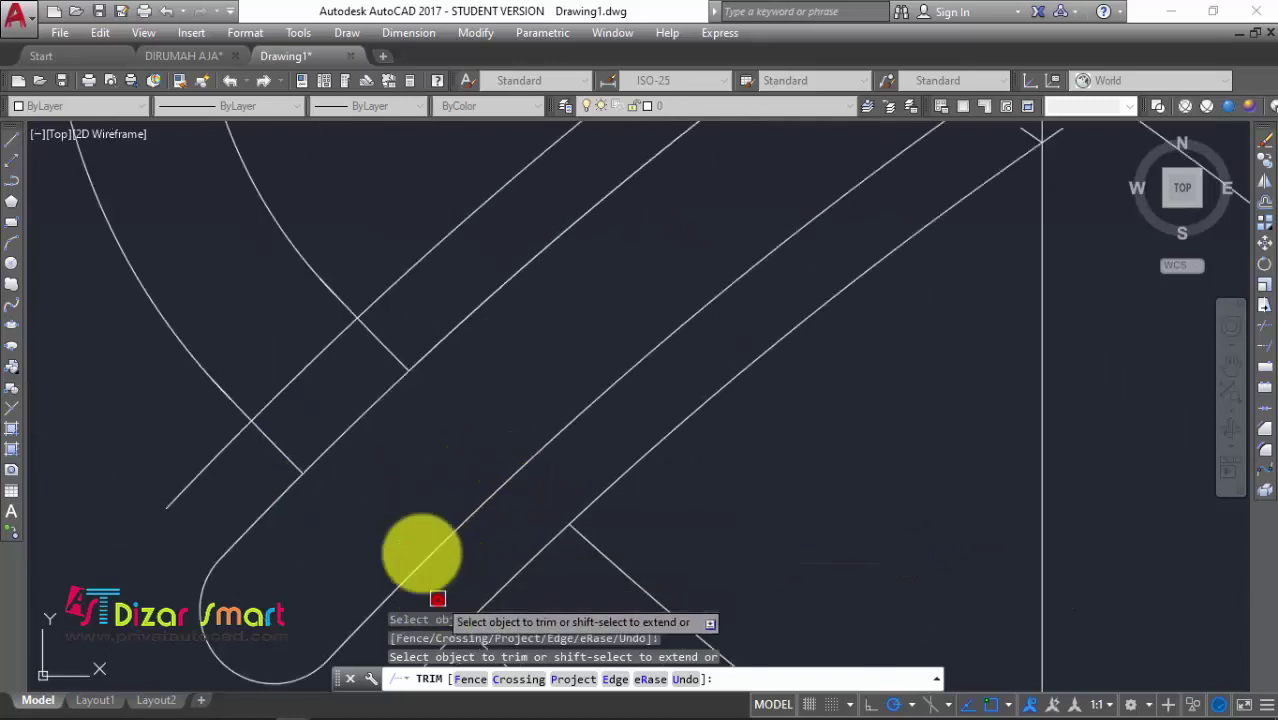
click(278, 441)
click(390, 288)
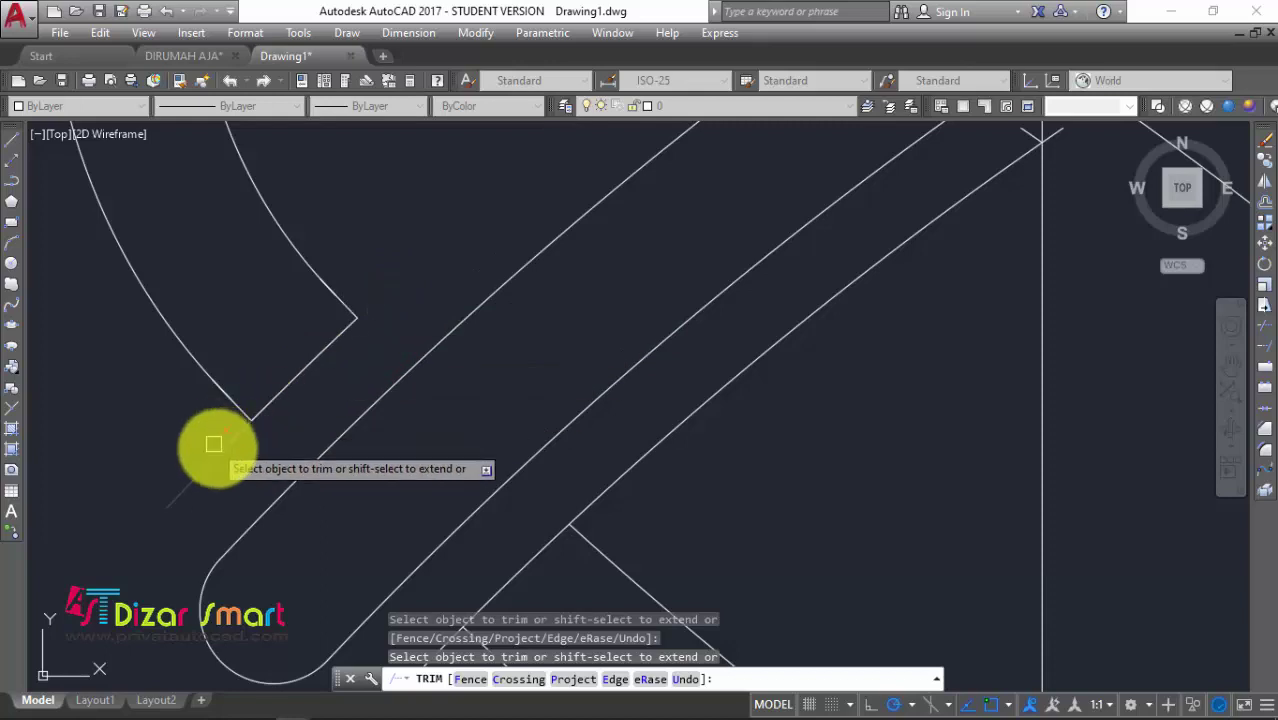
scroll(250, 440, down, 3)
key(Escape)
Erase the two diagonal construction lines
scroll(560, 320, up, 2)
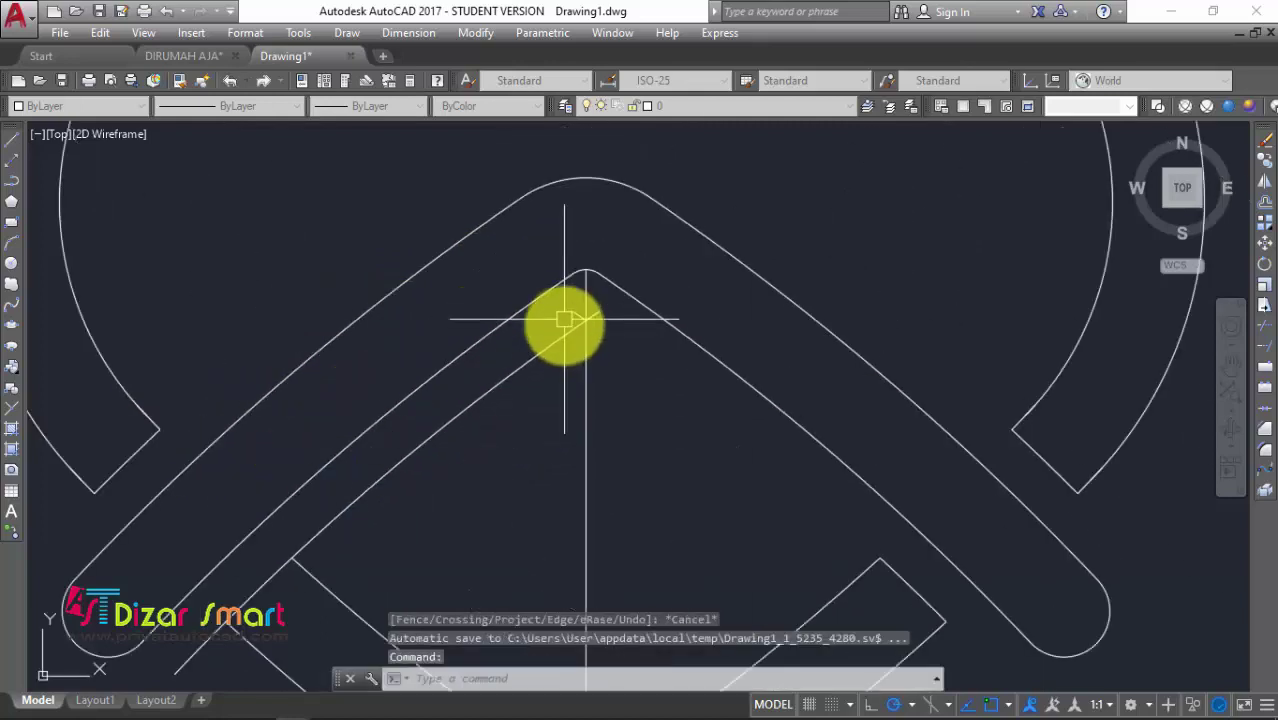
scroll(599, 317, up, 1)
scroll(599, 317, down, 1)
click(676, 288)
click(648, 262)
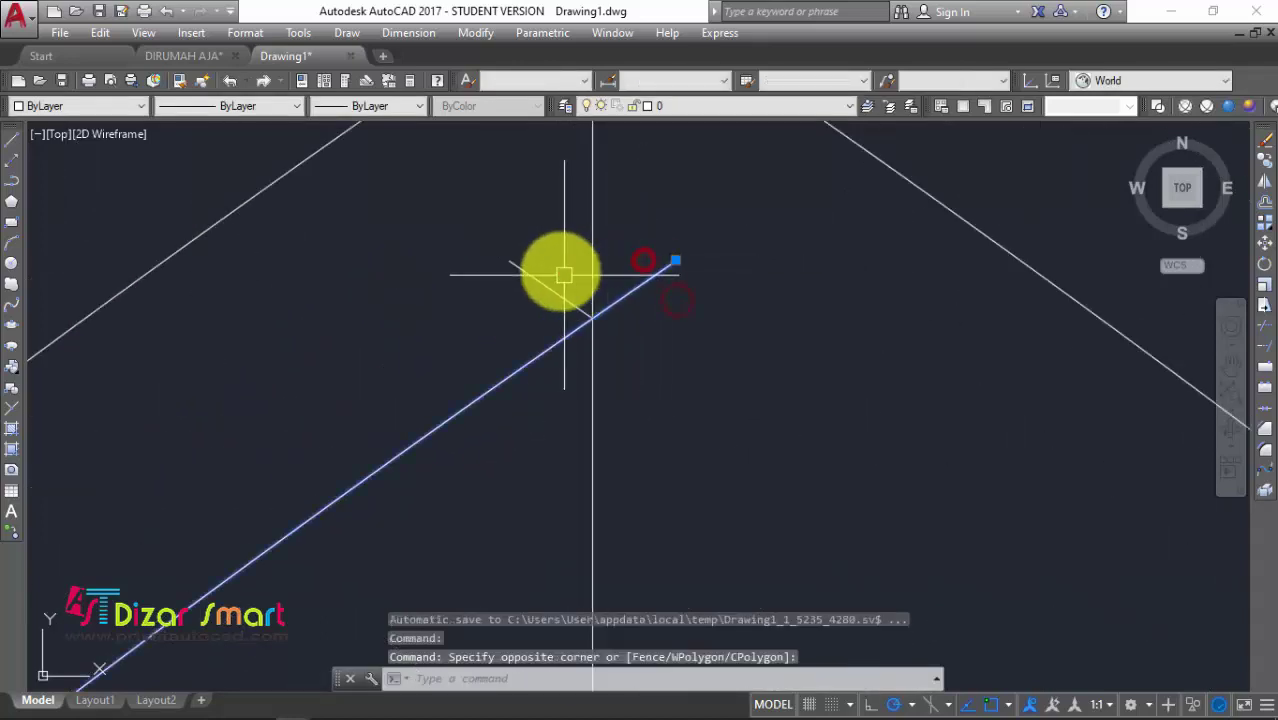
click(560, 271)
click(527, 305)
key(e)
key(Return)
scroll(541, 320, down, 2)
scroll(630, 286, down, 1)
Erase the vertical centre line and the short line at the heart's top
click(645, 330)
click(621, 363)
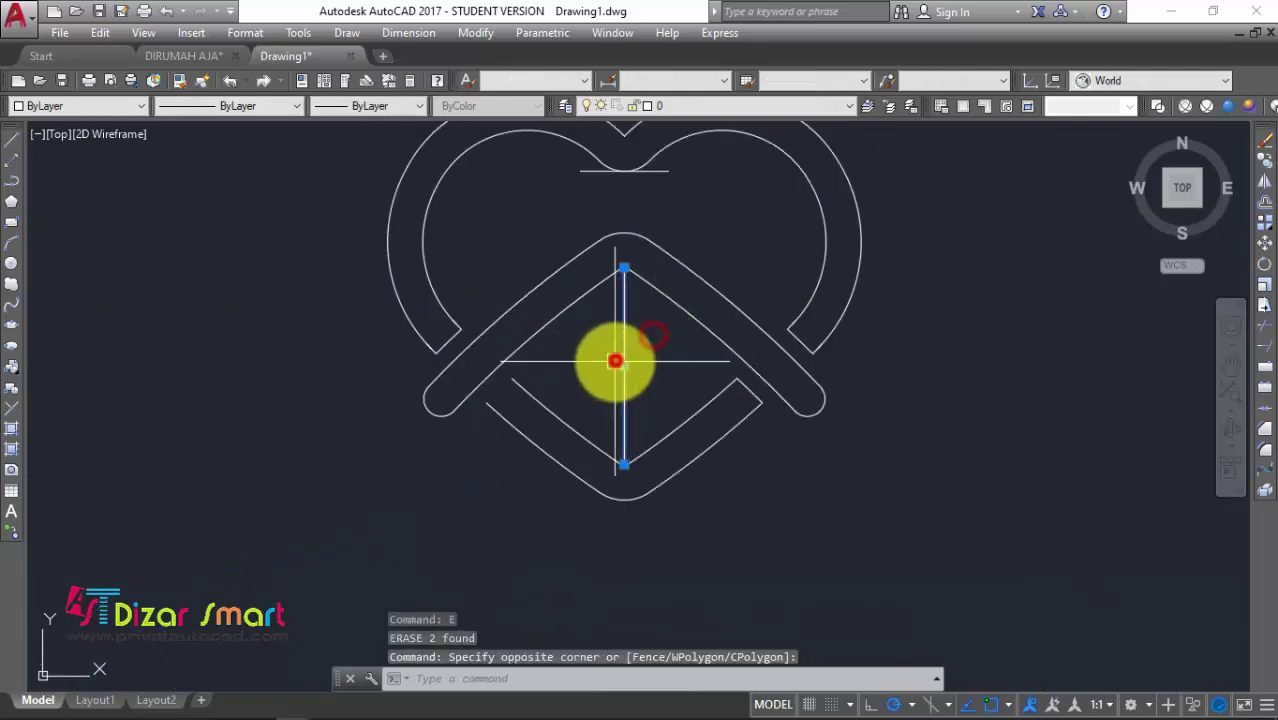
key(e)
key(Return)
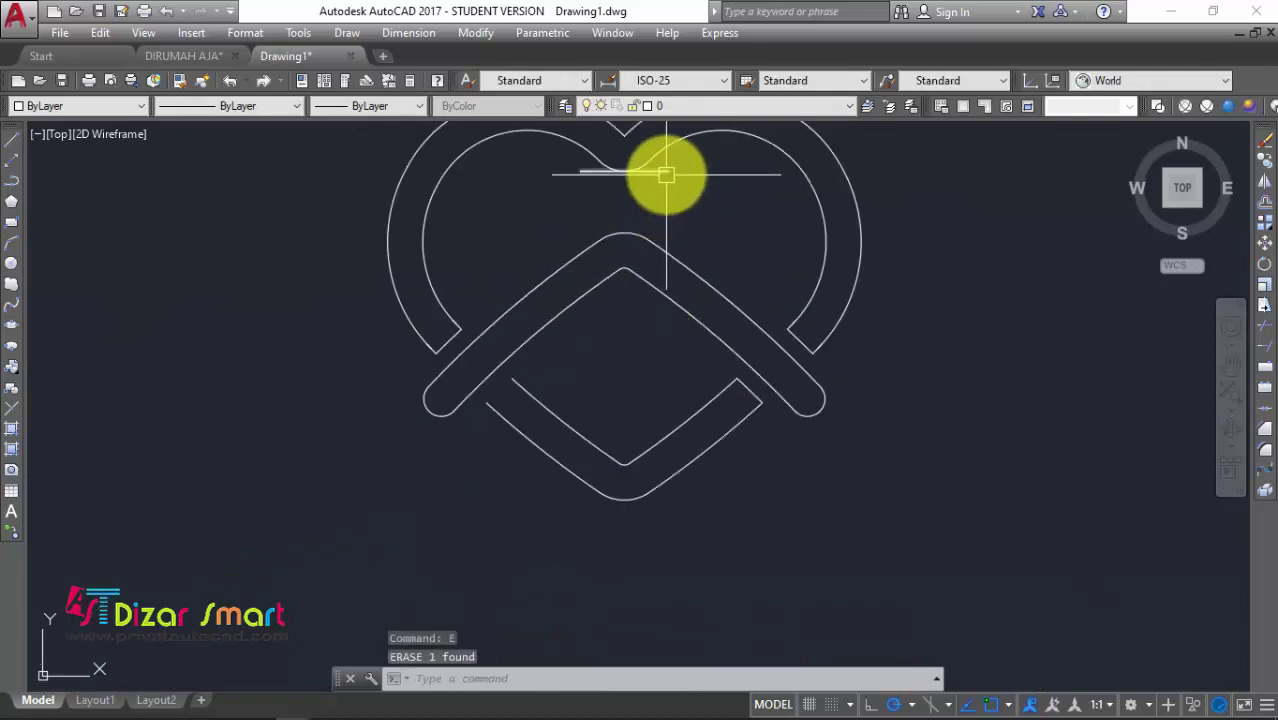
key(Return)
click(668, 172)
scroll(545, 390, down, 2)
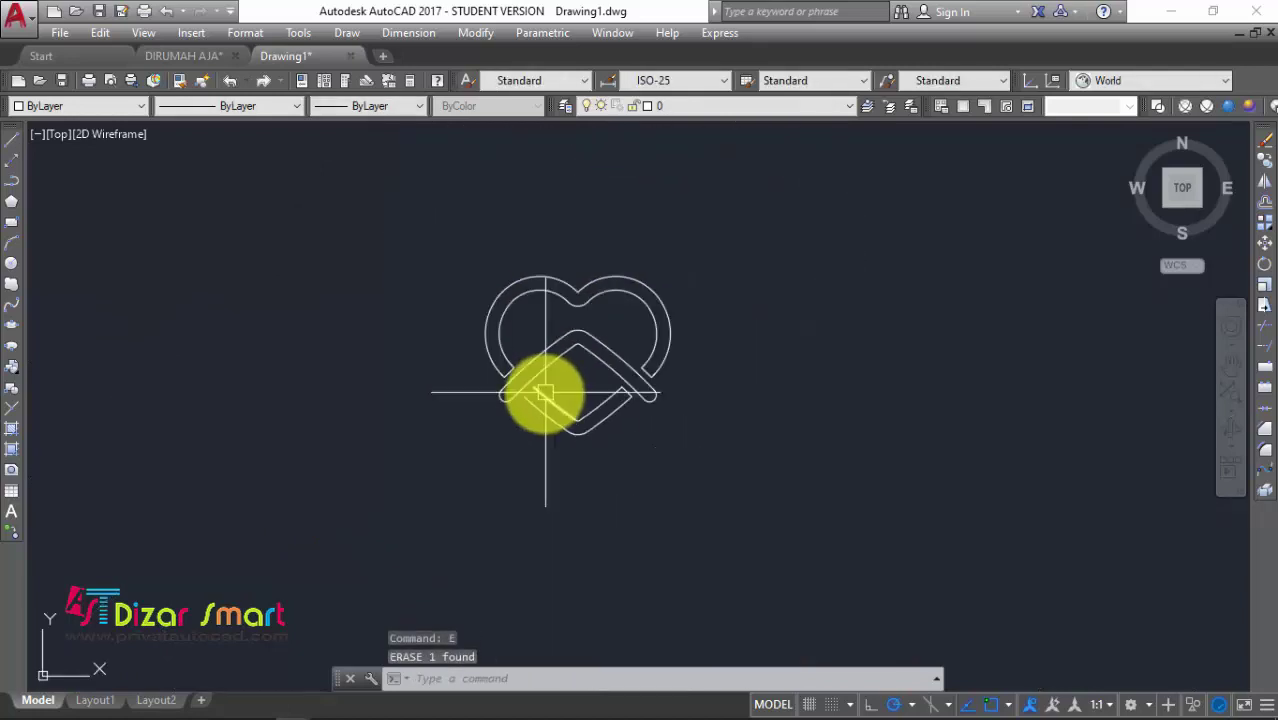
scroll(579, 337, up, 3)
scroll(452, 457, down, 3)
scroll(456, 448, down, 3)
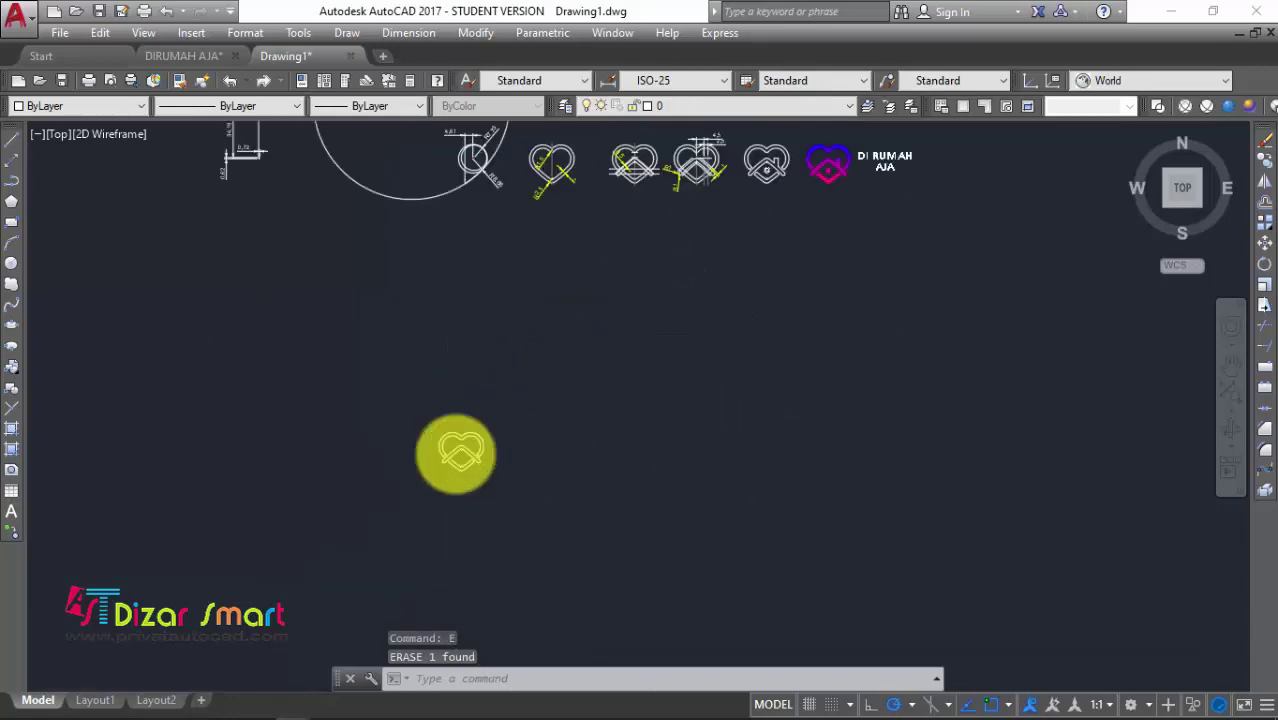
scroll(599, 271, up, 2)
scroll(619, 237, up, 2)
scroll(562, 280, up, 2)
scroll(597, 263, down, 2)
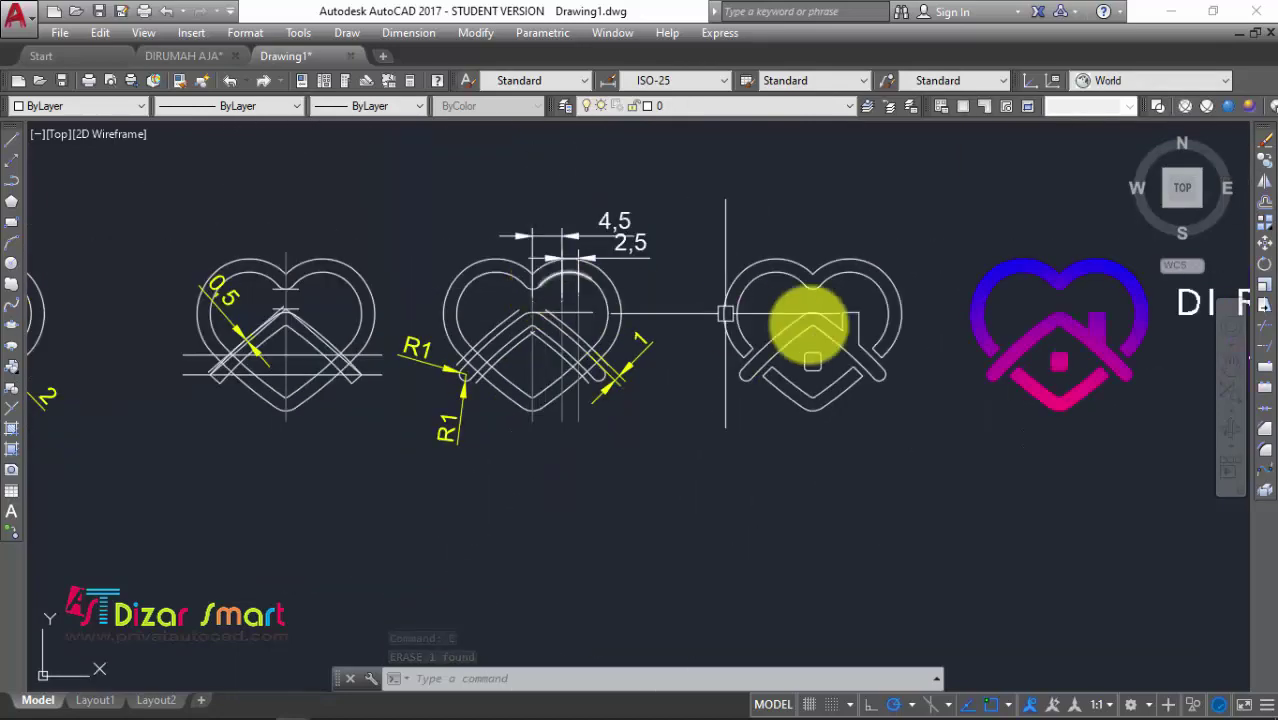
scroll(820, 322, up, 5)
click(899, 252)
click(792, 292)
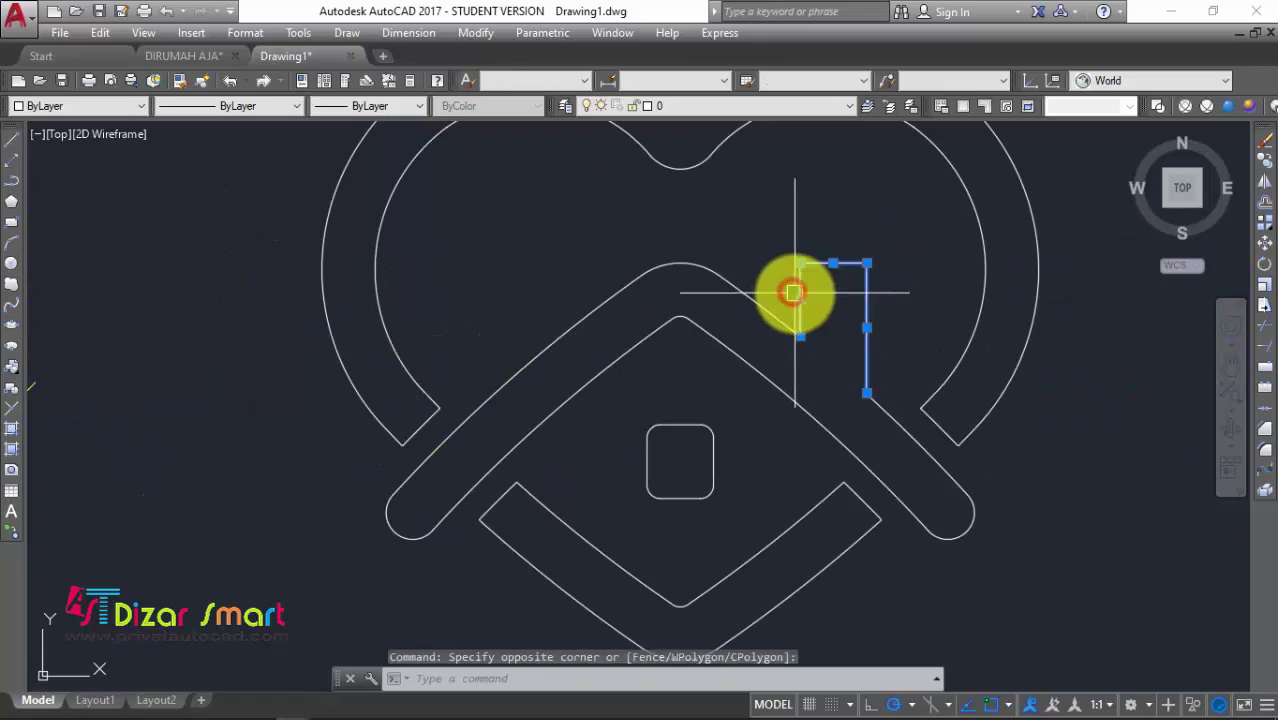
click(736, 424)
click(640, 528)
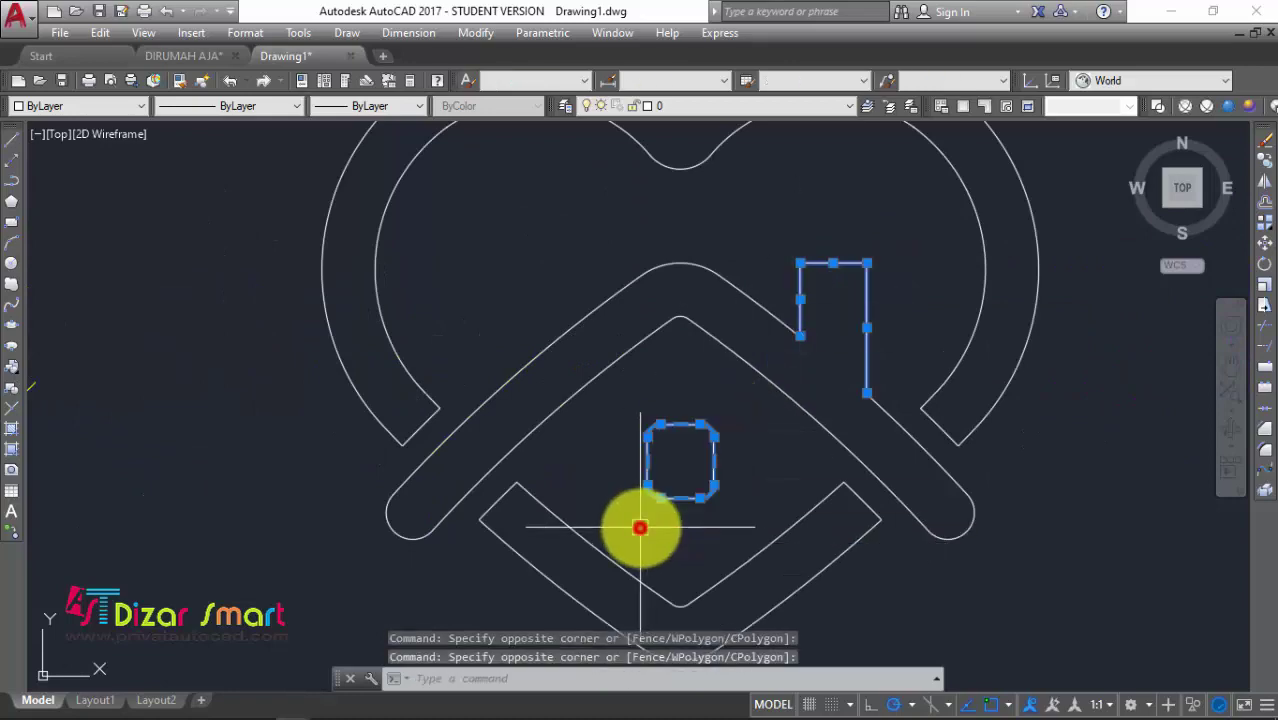
key(Escape)
scroll(800, 330, down, 4)
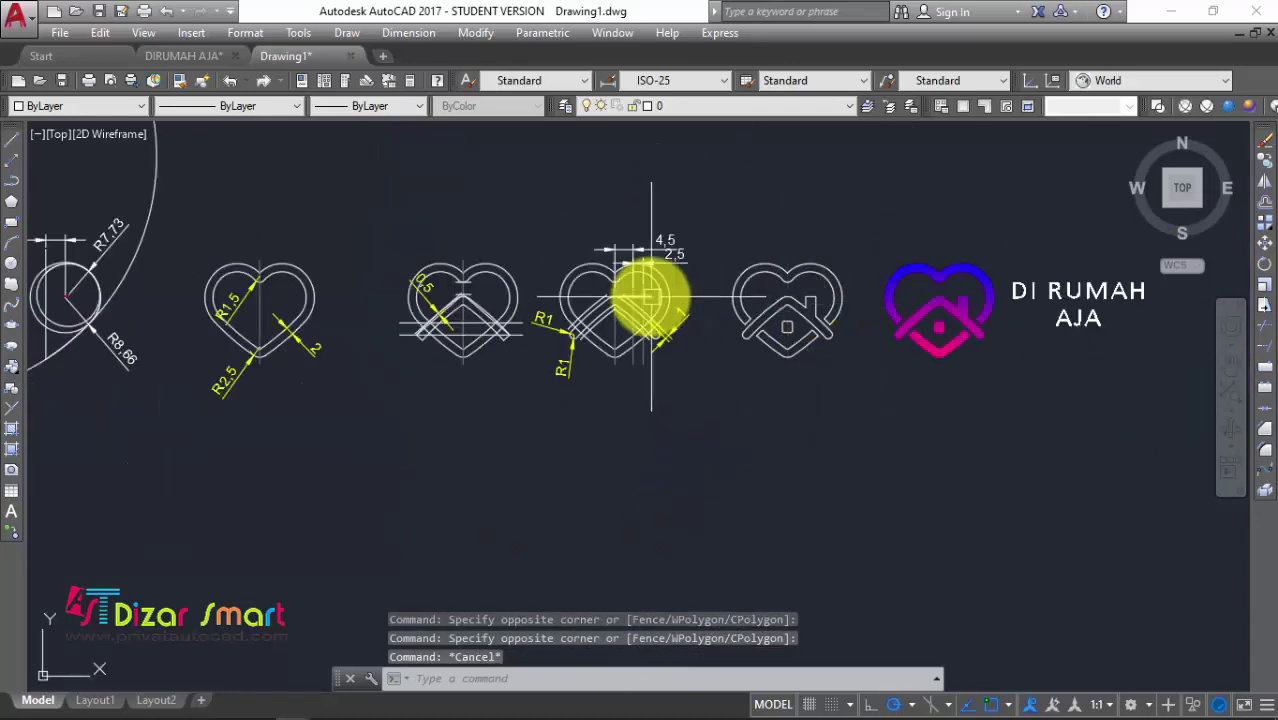
scroll(650, 288, up, 2)
scroll(622, 265, up, 1)
scroll(622, 265, down, 1)
scroll(565, 252, up, 1)
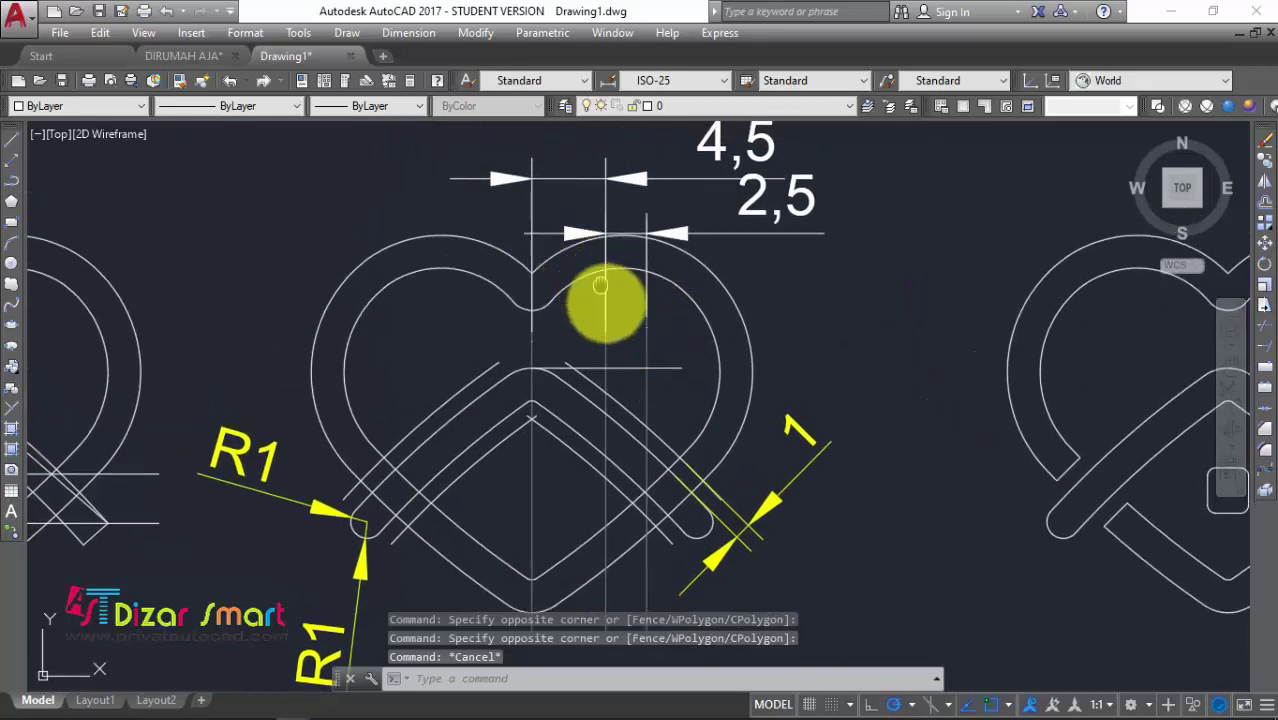
scroll(608, 300, down, 1)
scroll(560, 380, up, 1)
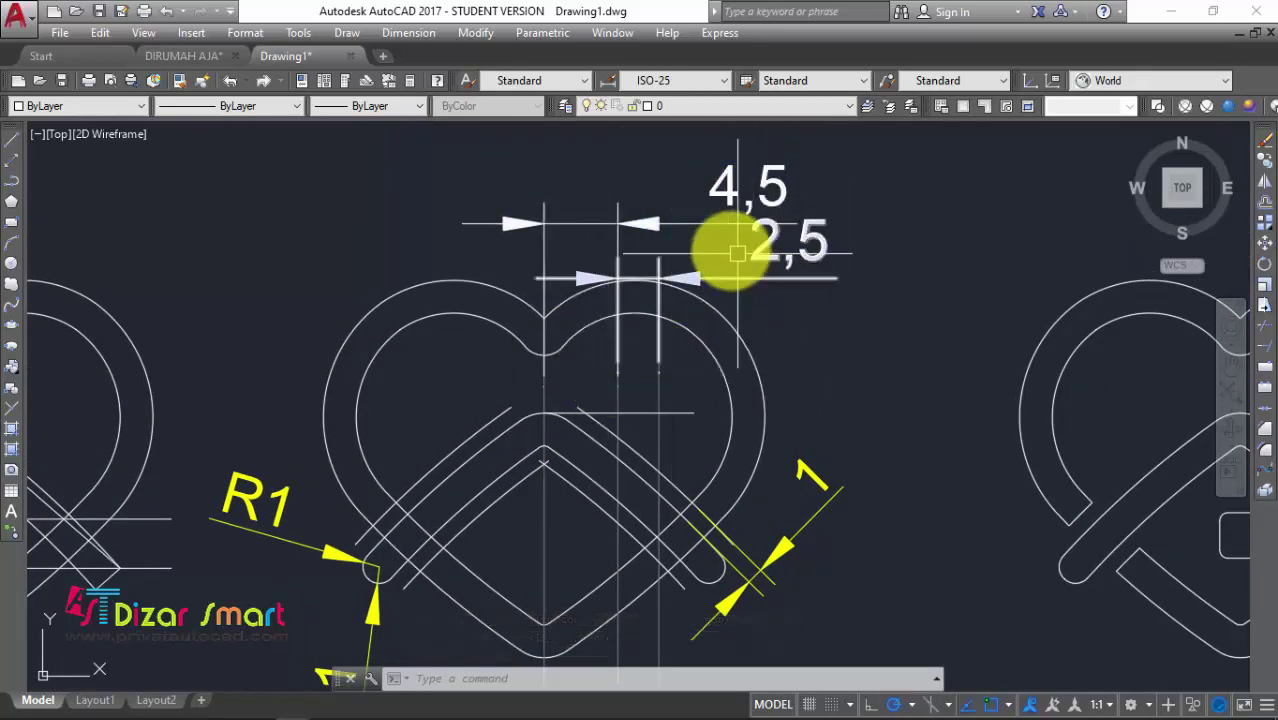
scroll(768, 240, down, 5)
scroll(619, 257, down, 3)
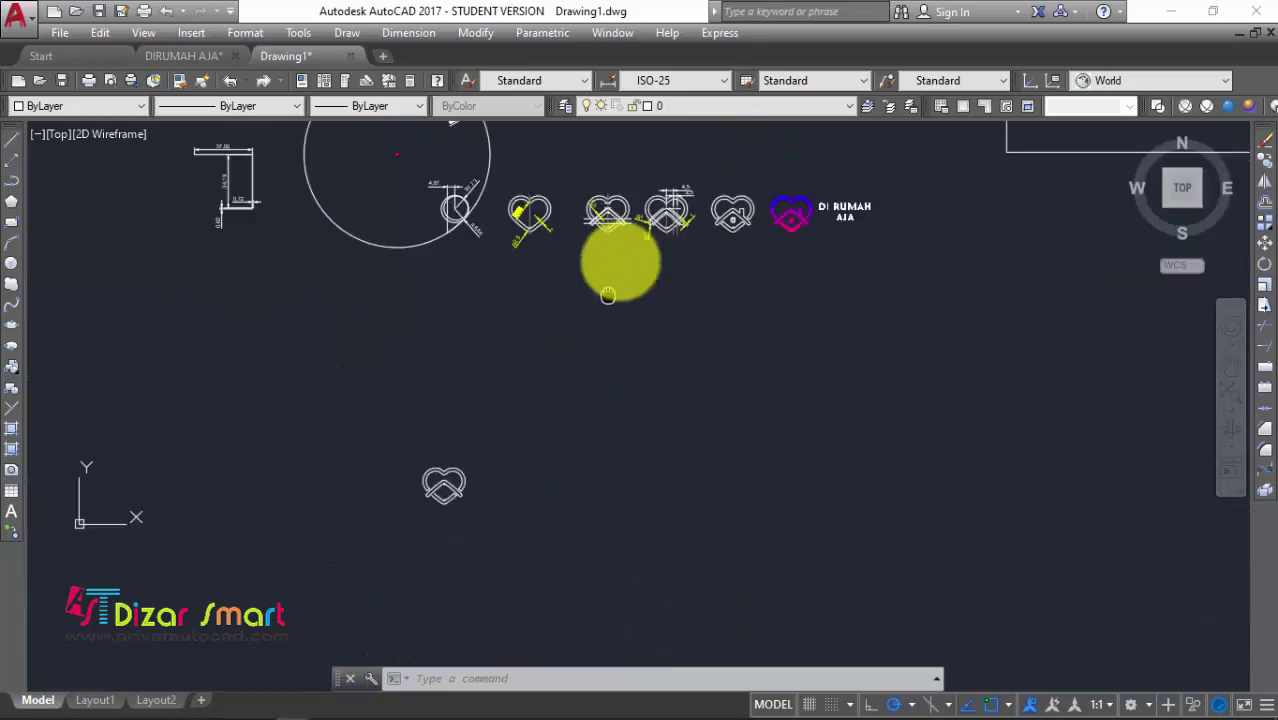
scroll(470, 405, up, 3)
scroll(470, 405, up, 5)
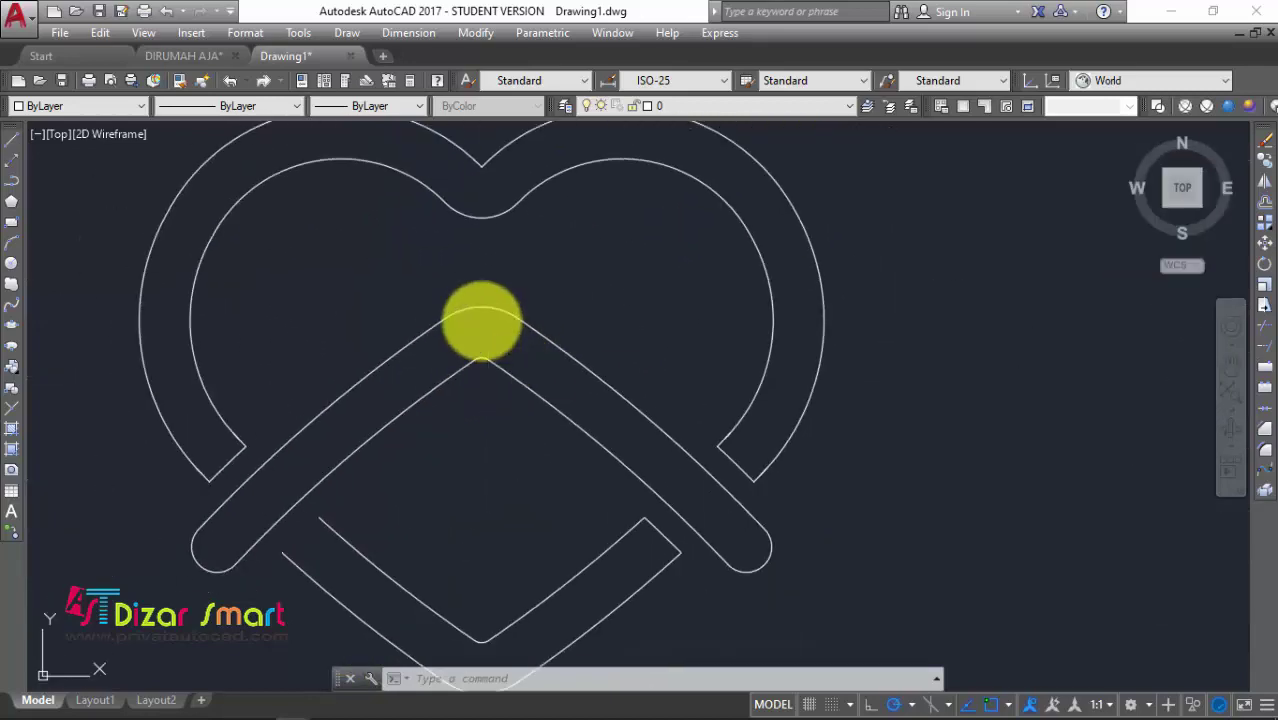
Draw a vertical line rising straight up from the roof band's apex
scroll(480, 318, up, 3)
text(l)
key(Return)
click(478, 295)
scroll(478, 290, down, 2)
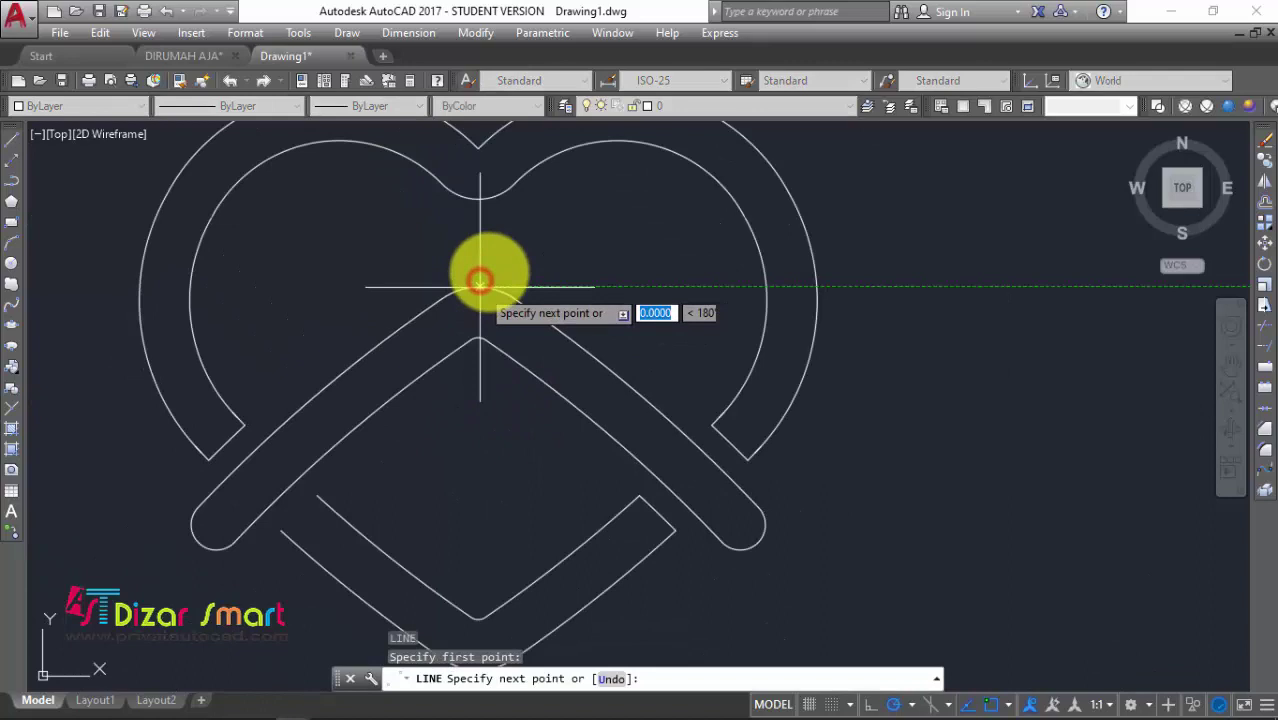
click(484, 236)
key(Escape)
Offset the vertical line 4.5 to the right, then offset that copy 2.5 further right for the chimney sides
scroll(522, 271, up, 4)
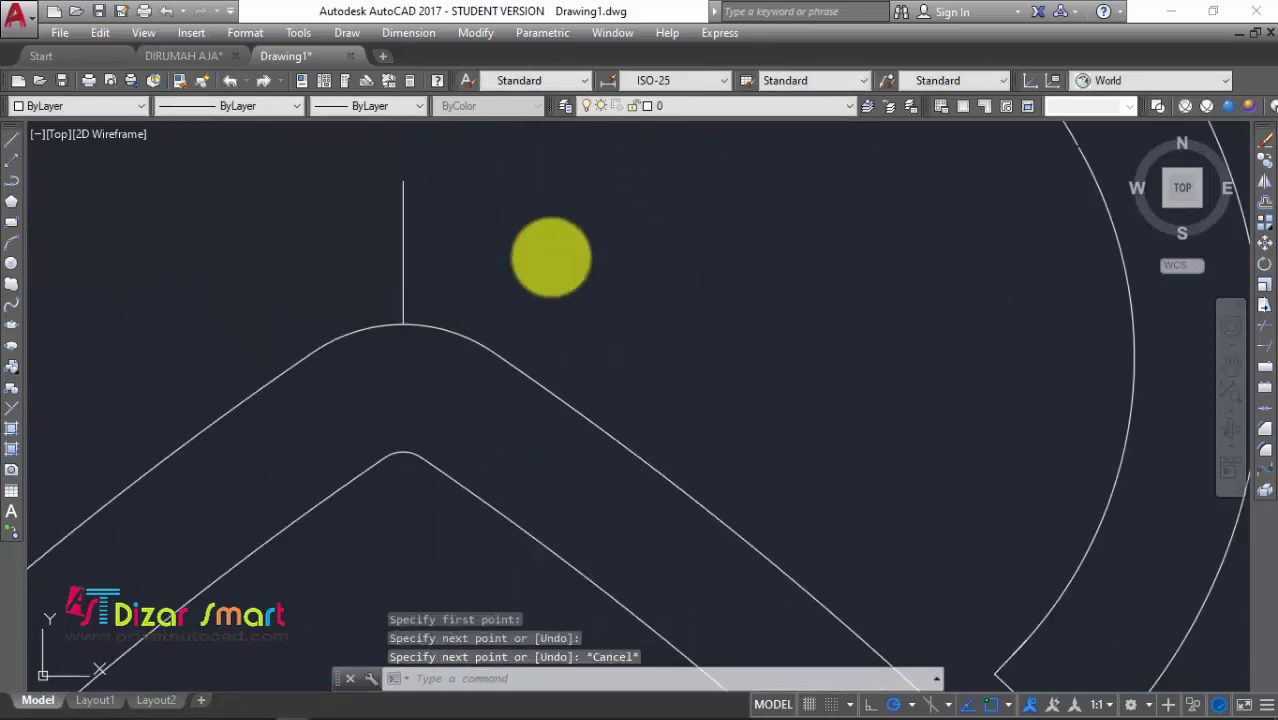
text(o)
key(Return)
key(Return)
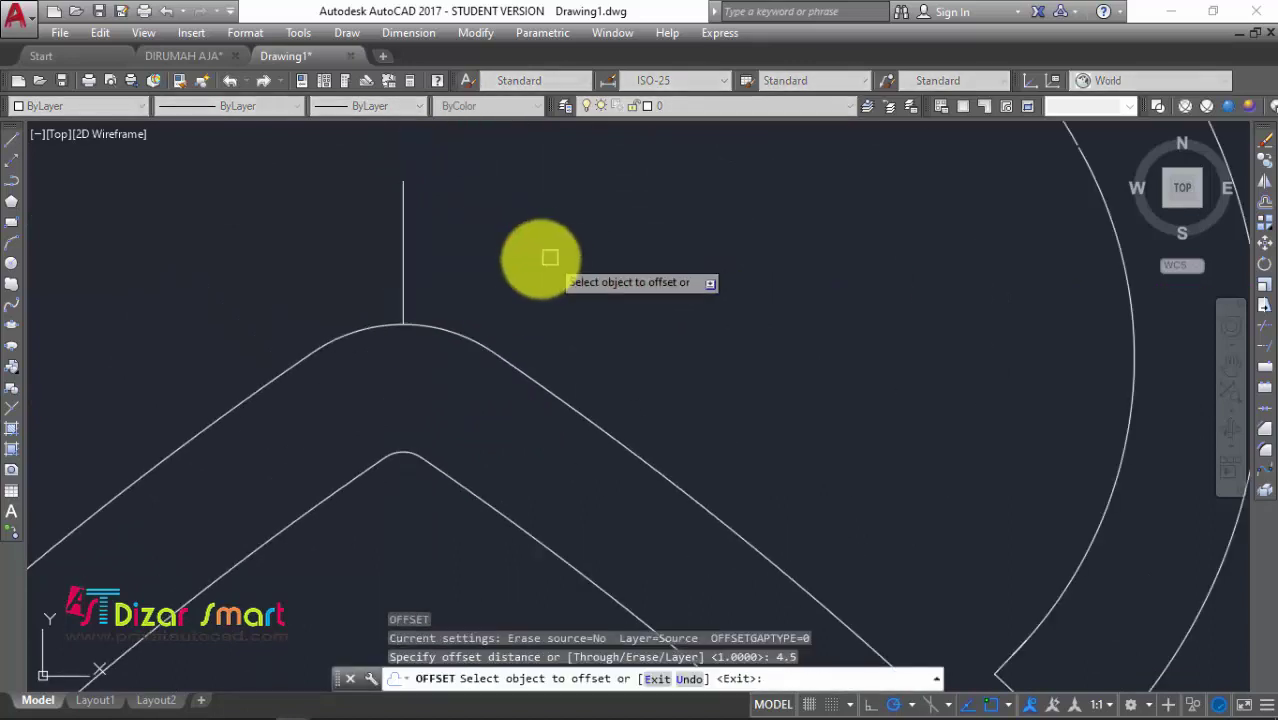
click(403, 240)
click(520, 267)
key(Escape)
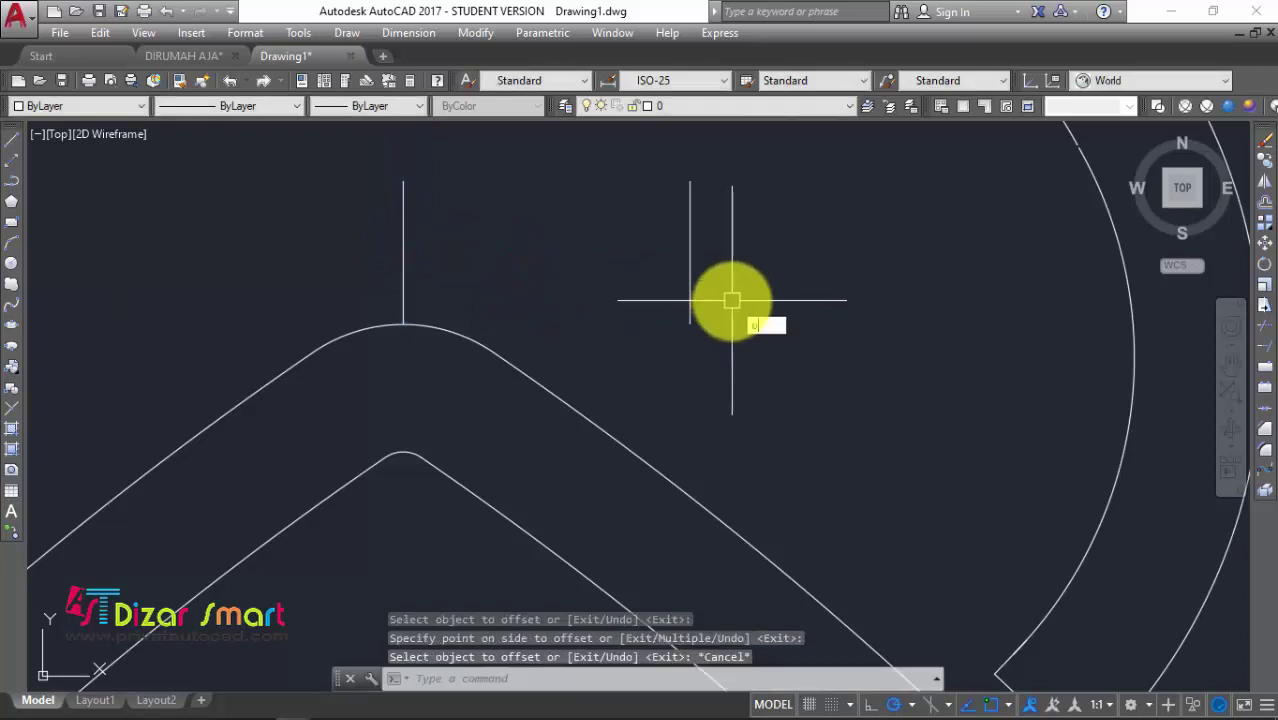
key(Return)
text(2.5)
key(Return)
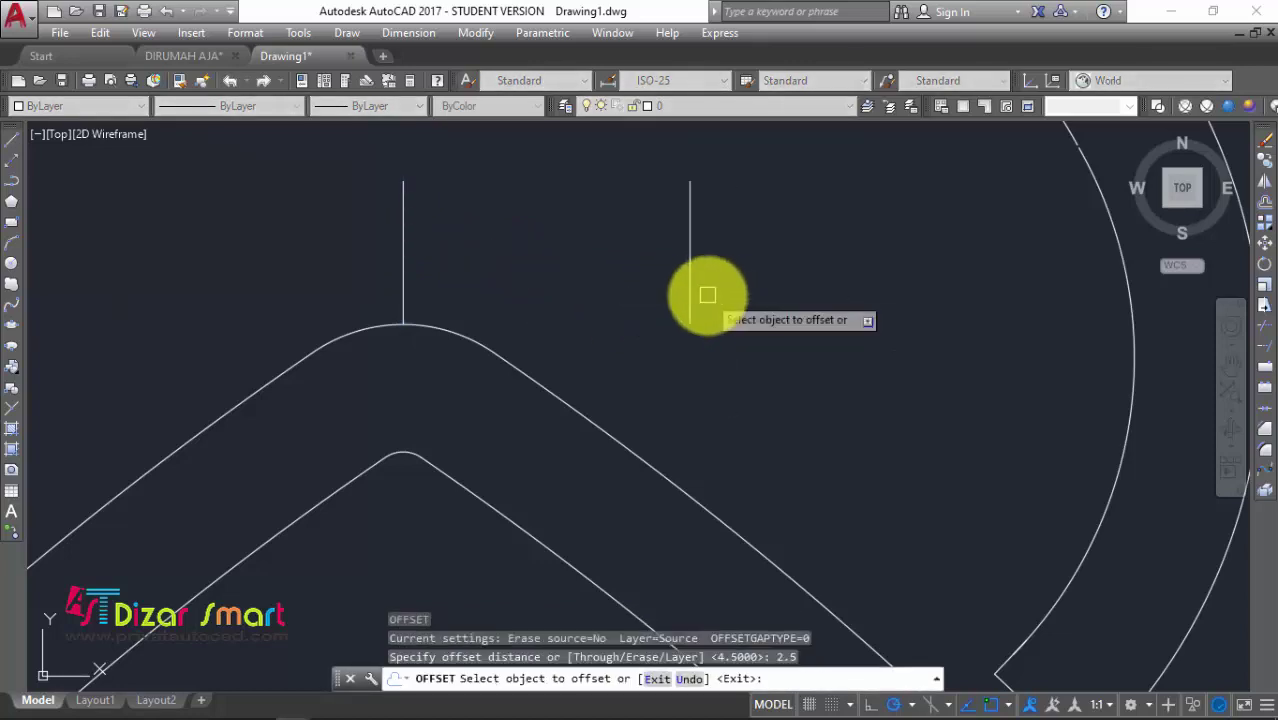
click(690, 288)
click(830, 374)
key(Escape)
Extend the two chimney side lines down to the roof band
scroll(600, 280, down, 2)
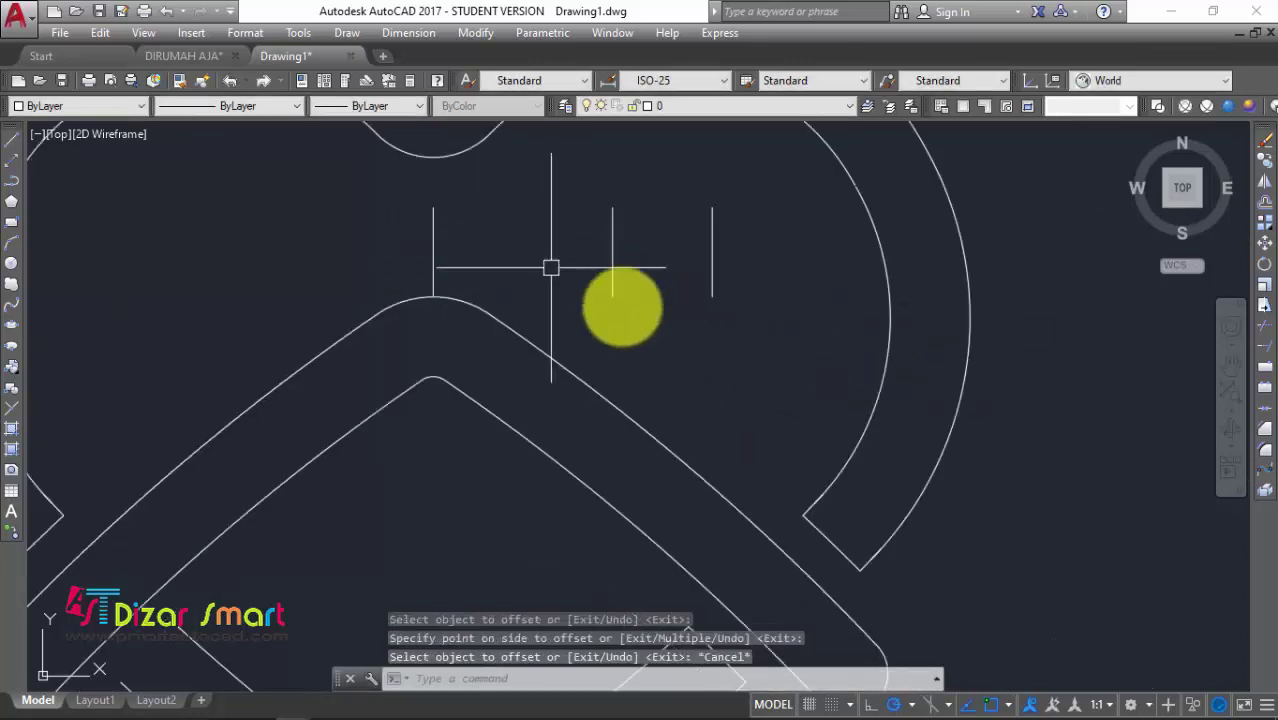
middle_drag(622, 302, 717, 305)
text(ex)
key(Return)
key(Return)
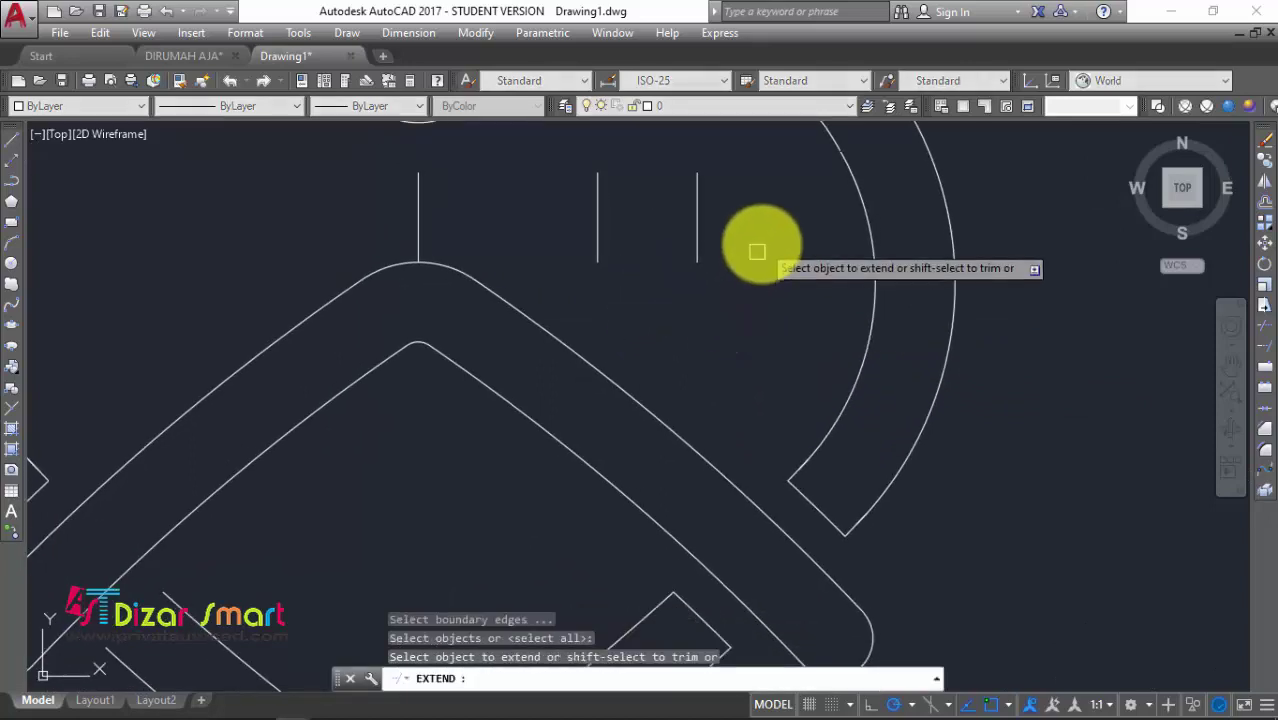
click(759, 242)
click(579, 242)
key(Escape)
Draw a horizontal crossbar across the vertical lines as the chimney top
mouse_move(666, 255)
middle_down()
mouse_move(650, 307)
mouse_move(651, 296)
middle_up()
text(l)
key(Return)
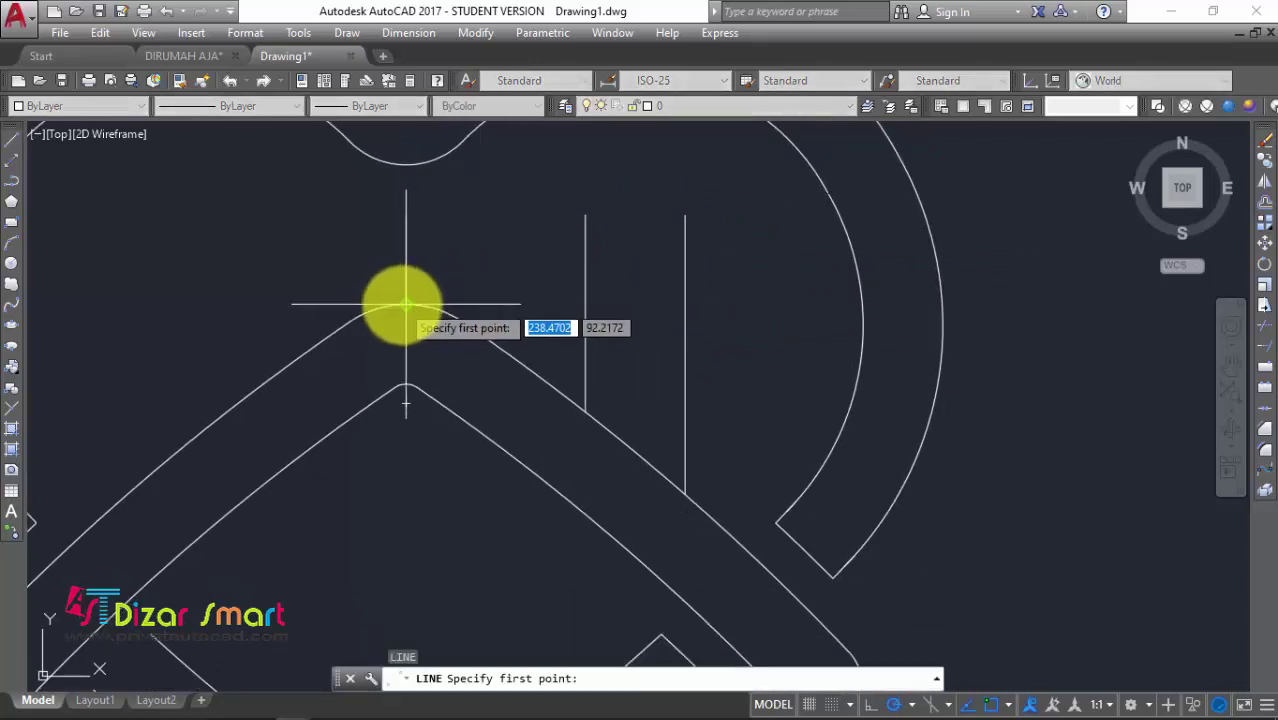
click(405, 304)
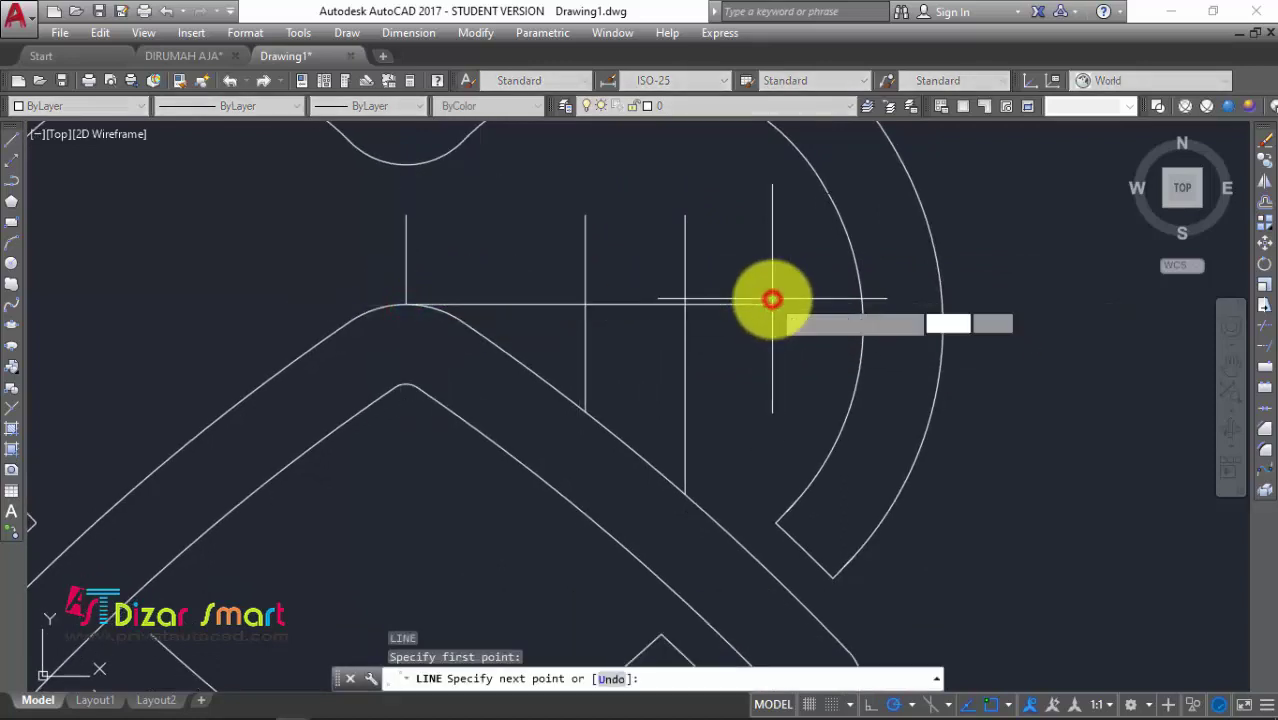
click(772, 299)
key(Escape)
Trim the line ends above the crossbar and its leftover pieces, and erase the unneeded left vertical line
text(tr)
key(Return)
key(Return)
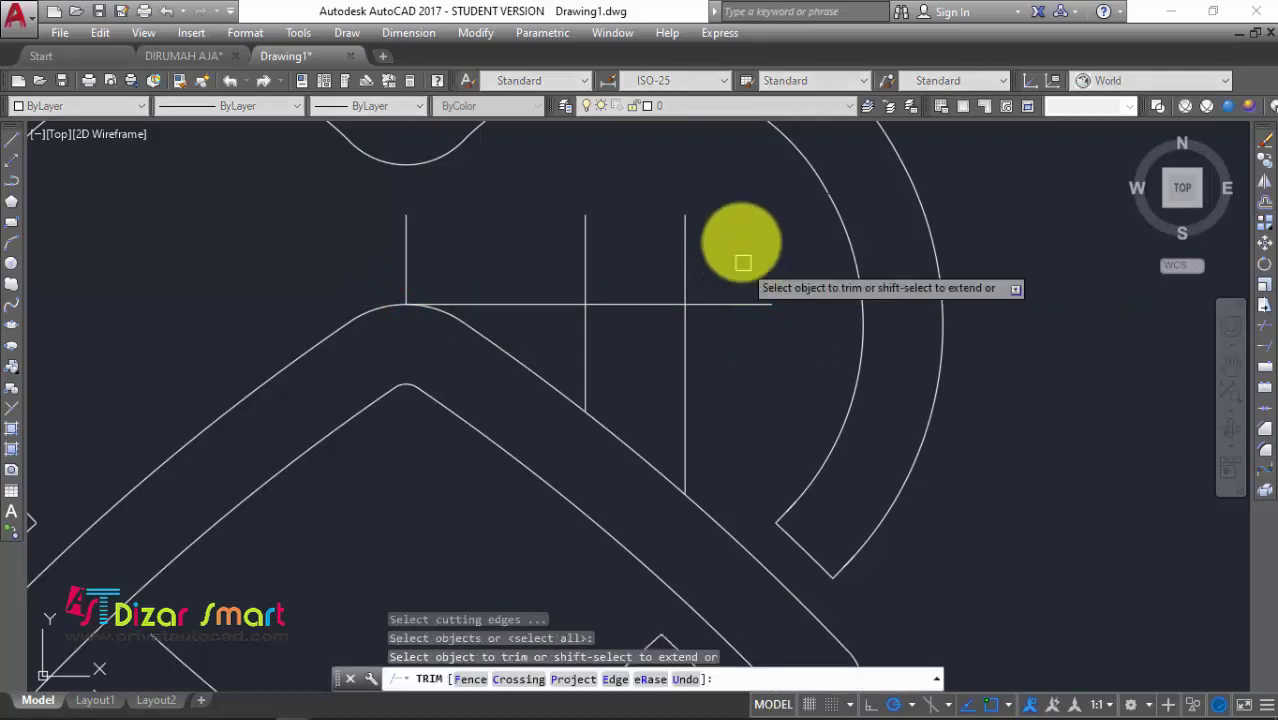
mouse_move(735, 221)
mouse_down()
mouse_move(550, 244)
mouse_move(551, 328)
mouse_up()
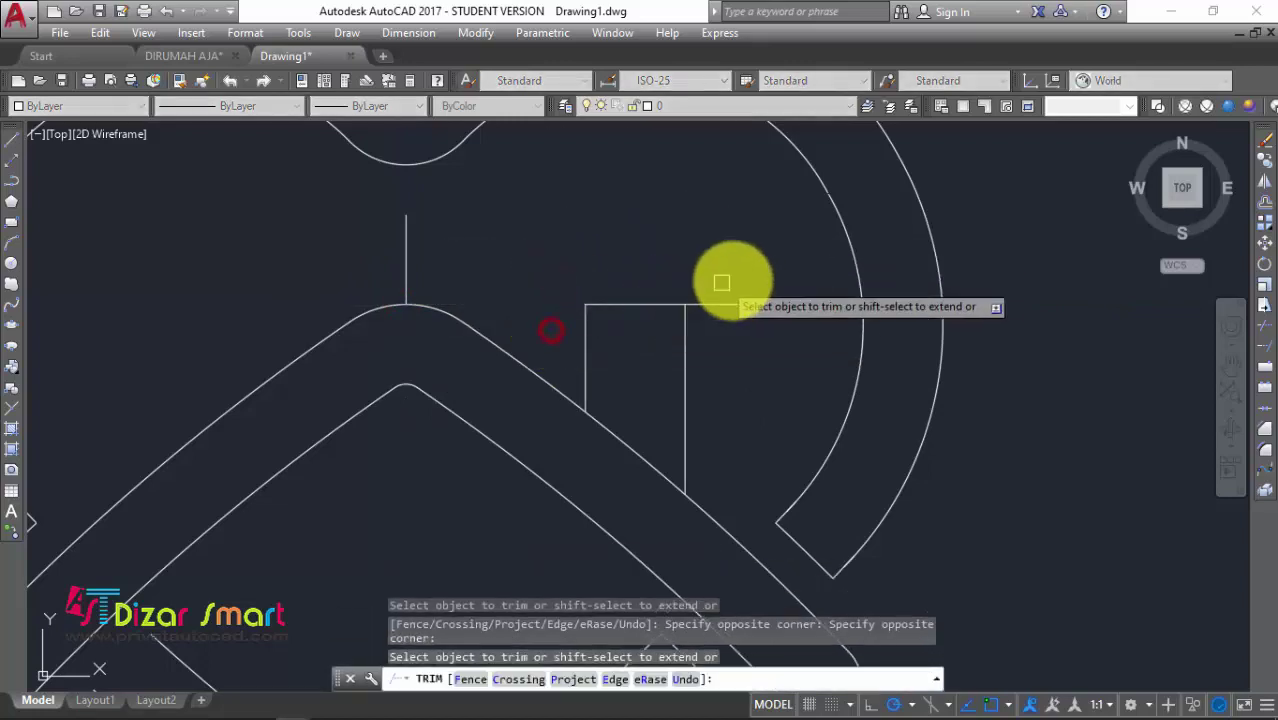
click(726, 304)
key(Escape)
drag(476, 244, 373, 265)
text(e)
key(Return)
Trim away the roof line segment inside the chimney
scroll(430, 262, down, 3)
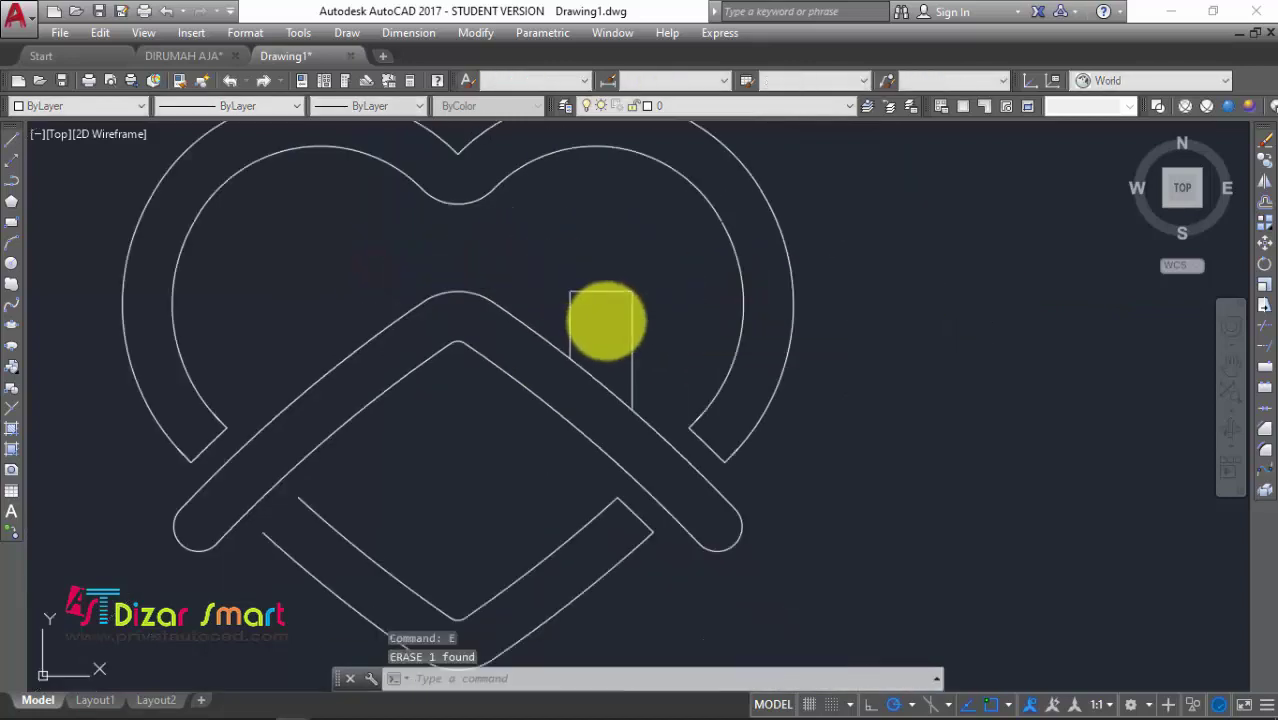
scroll(645, 357, up, 1)
scroll(619, 308, up, 4)
scroll(619, 300, down, 2)
middle_drag(619, 300, 610, 350)
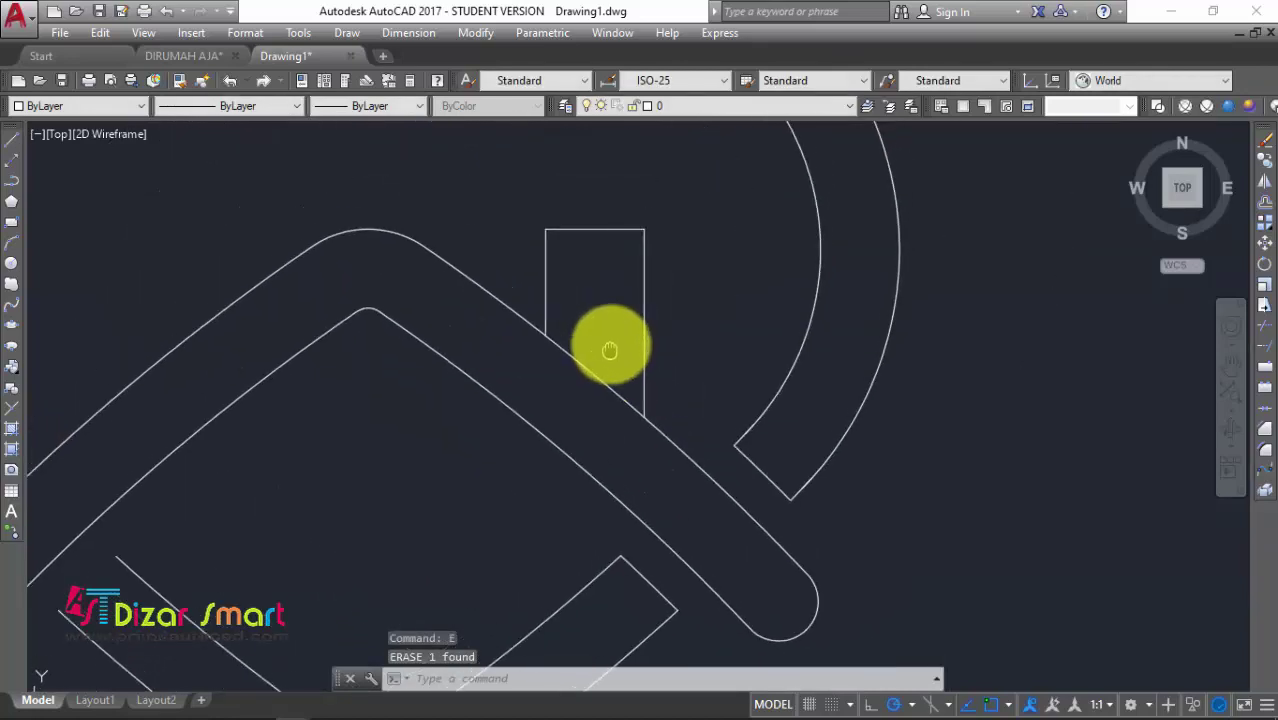
text(tr)
key(Return)
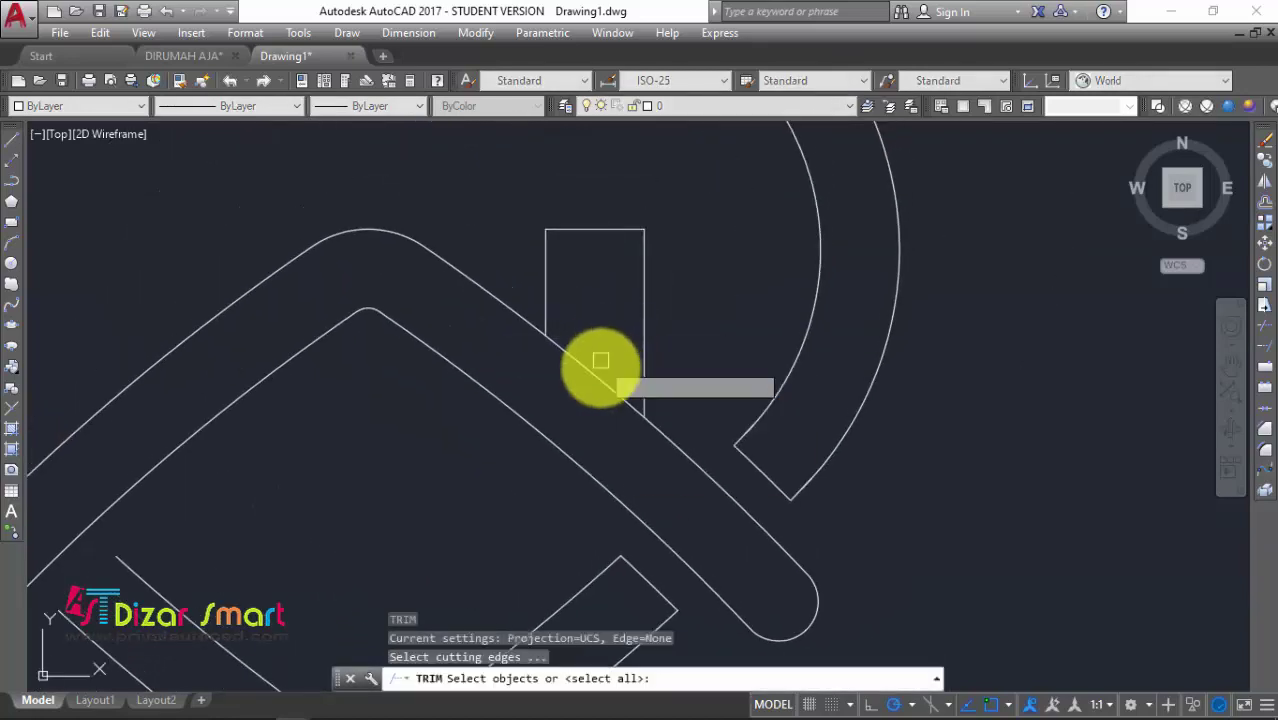
key(Return)
click(599, 372)
key(Escape)
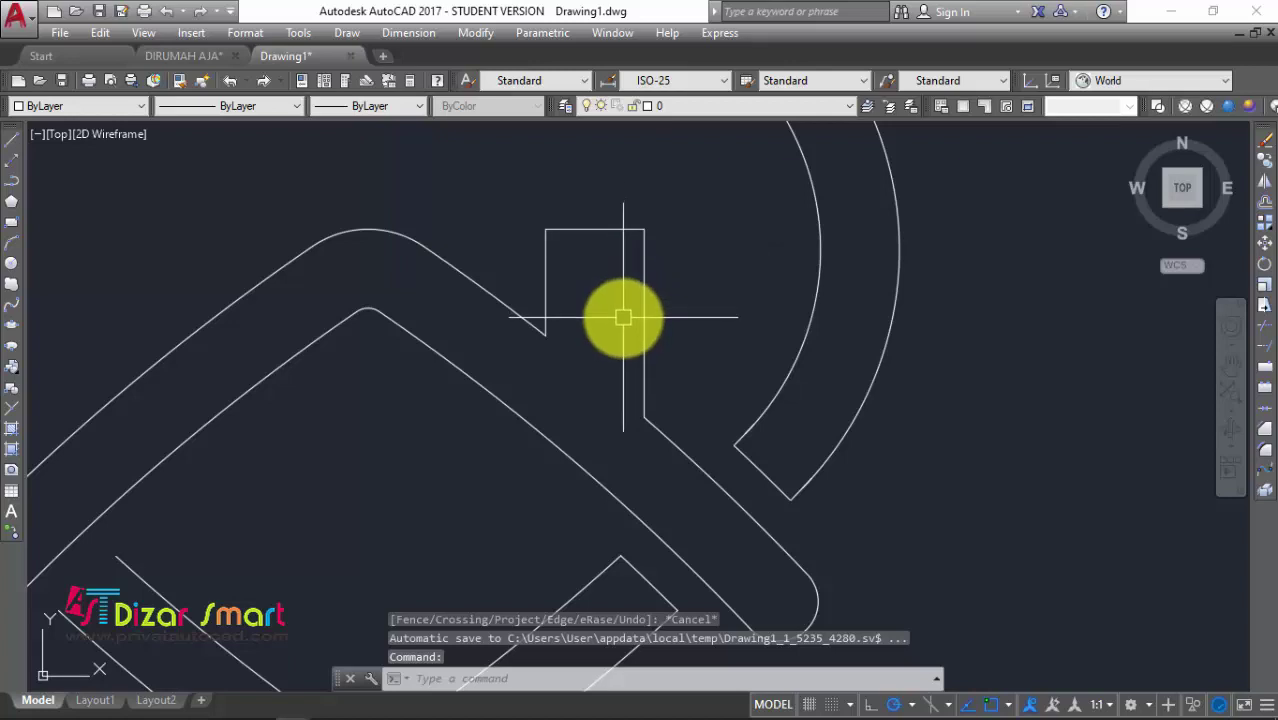
Draw a vertical guide line down from the roof apex
text(l)
key(Return)
key(Escape)
scroll(545, 280, down, 2)
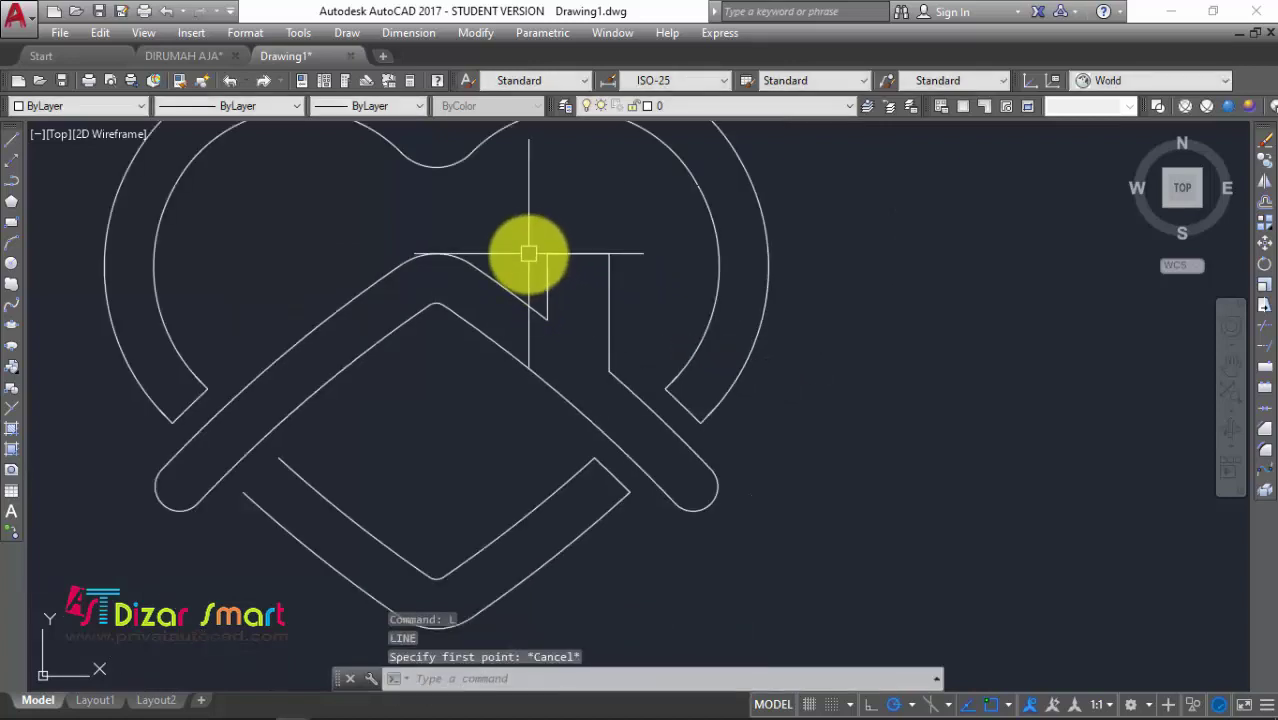
middle_drag(480, 364, 496, 350)
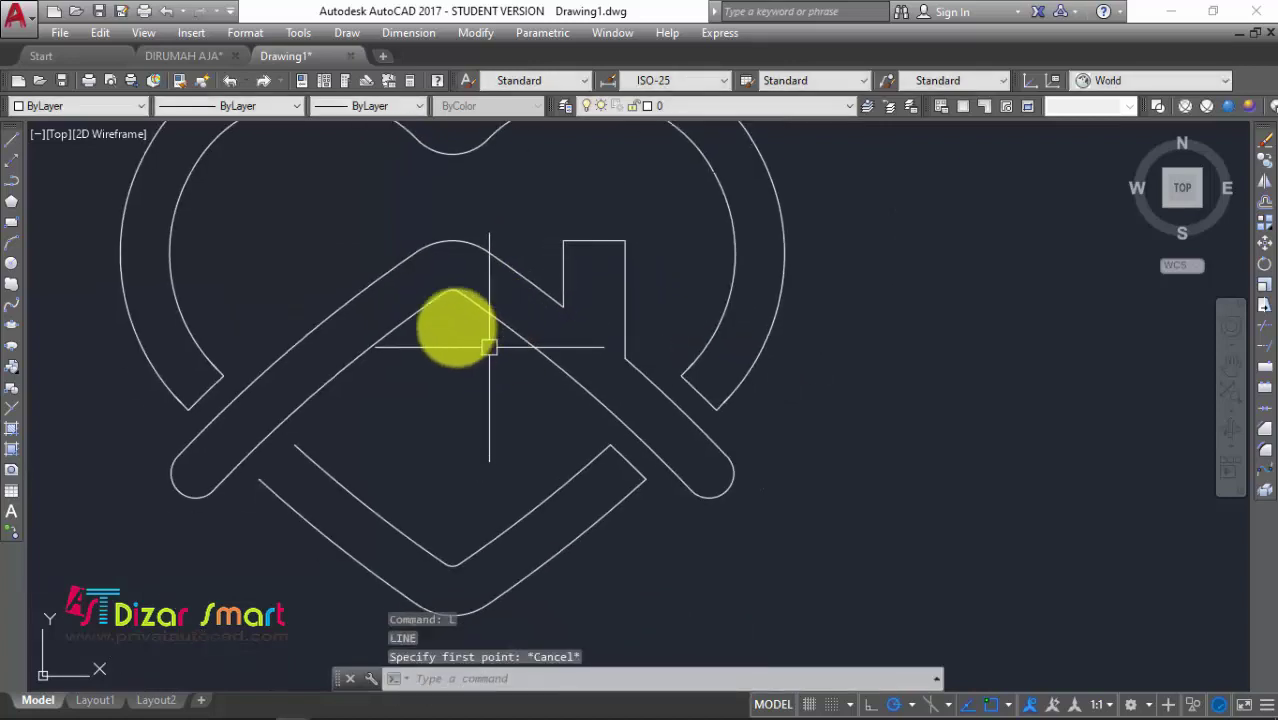
key(Return)
scroll(489, 347, up, 3)
click(453, 257)
scroll(452, 260, down, 4)
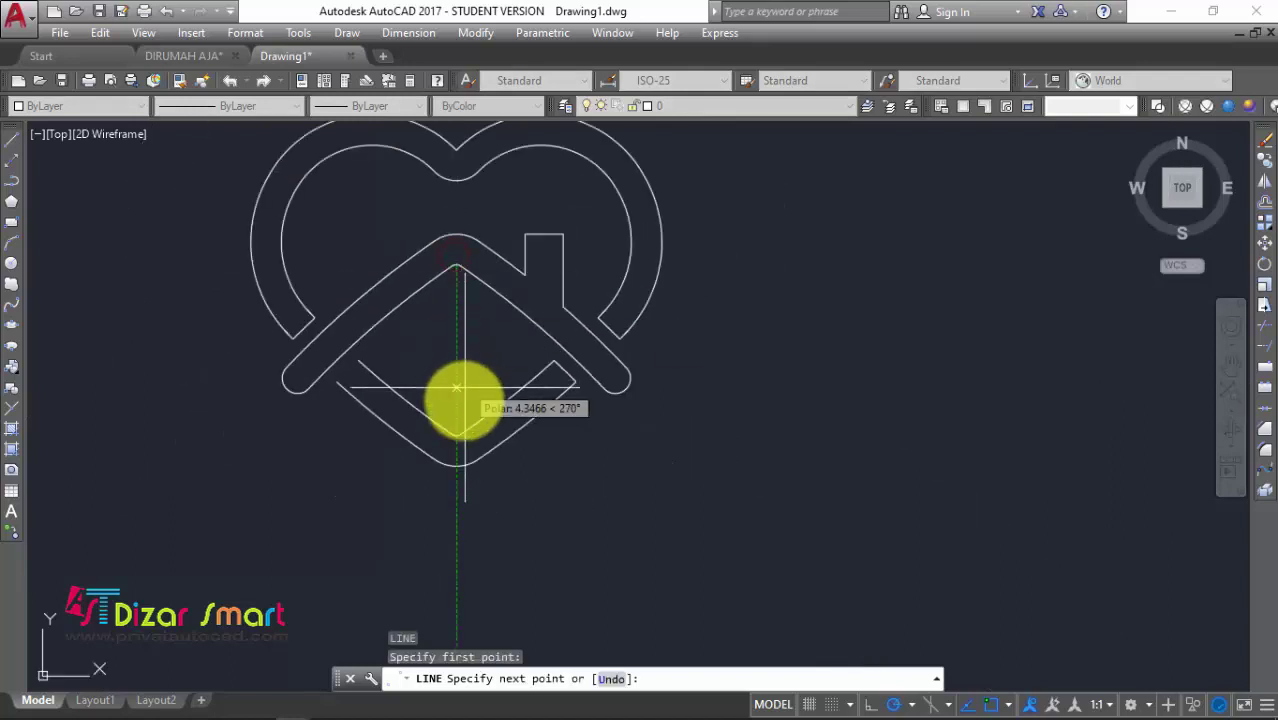
key(Escape)
Copy the chimney's top, left and right lines to below the roof apex as the door
scroll(505, 190, up, 3)
click(480, 178)
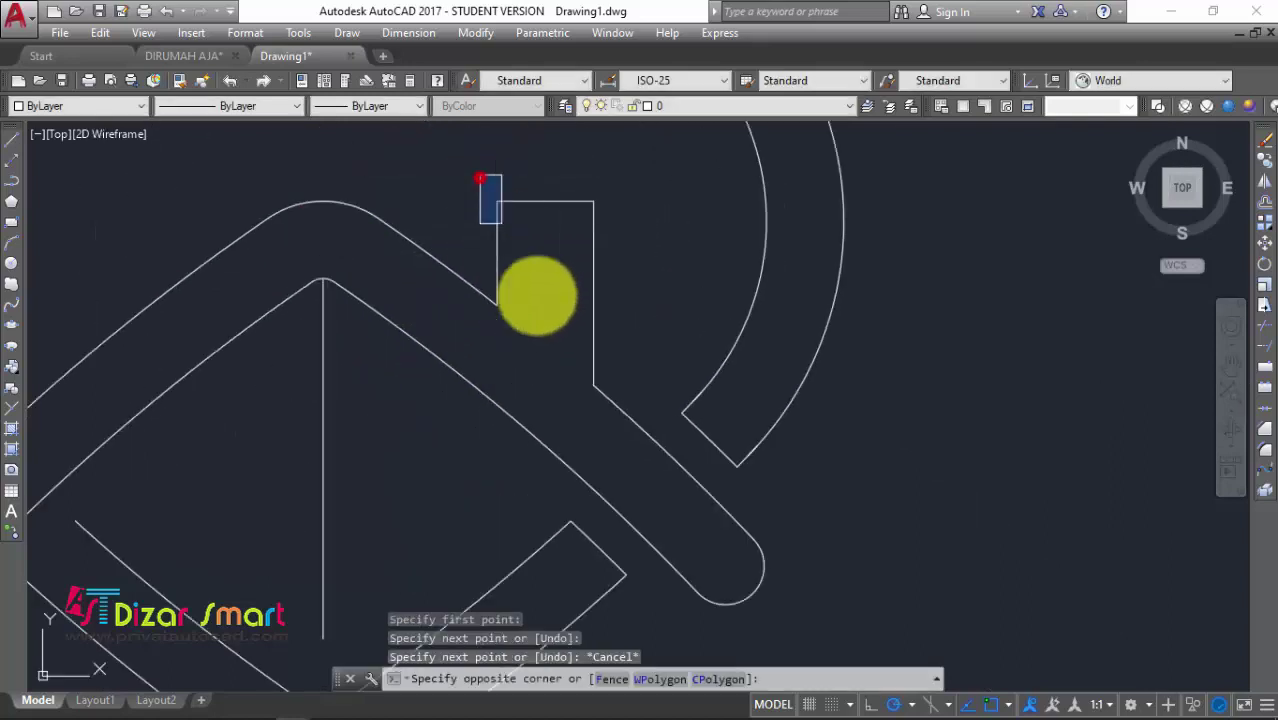
click(628, 371)
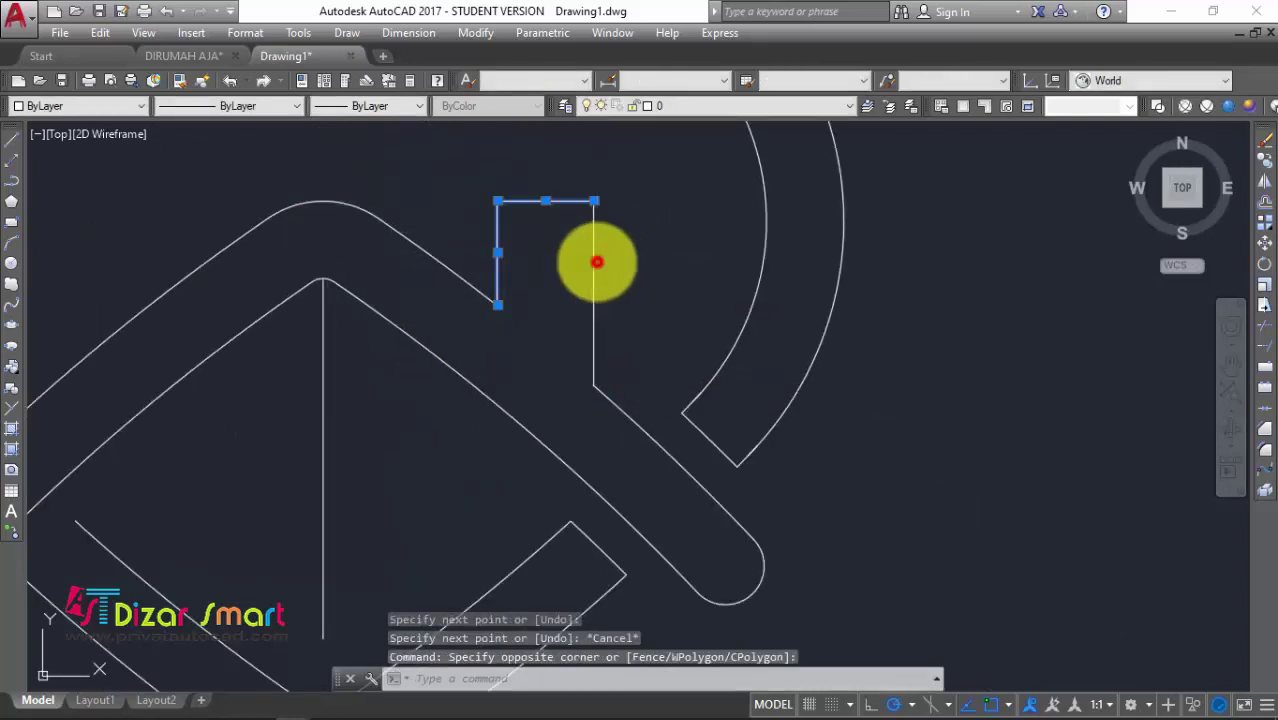
click(597, 262)
middle_drag(658, 257, 677, 282)
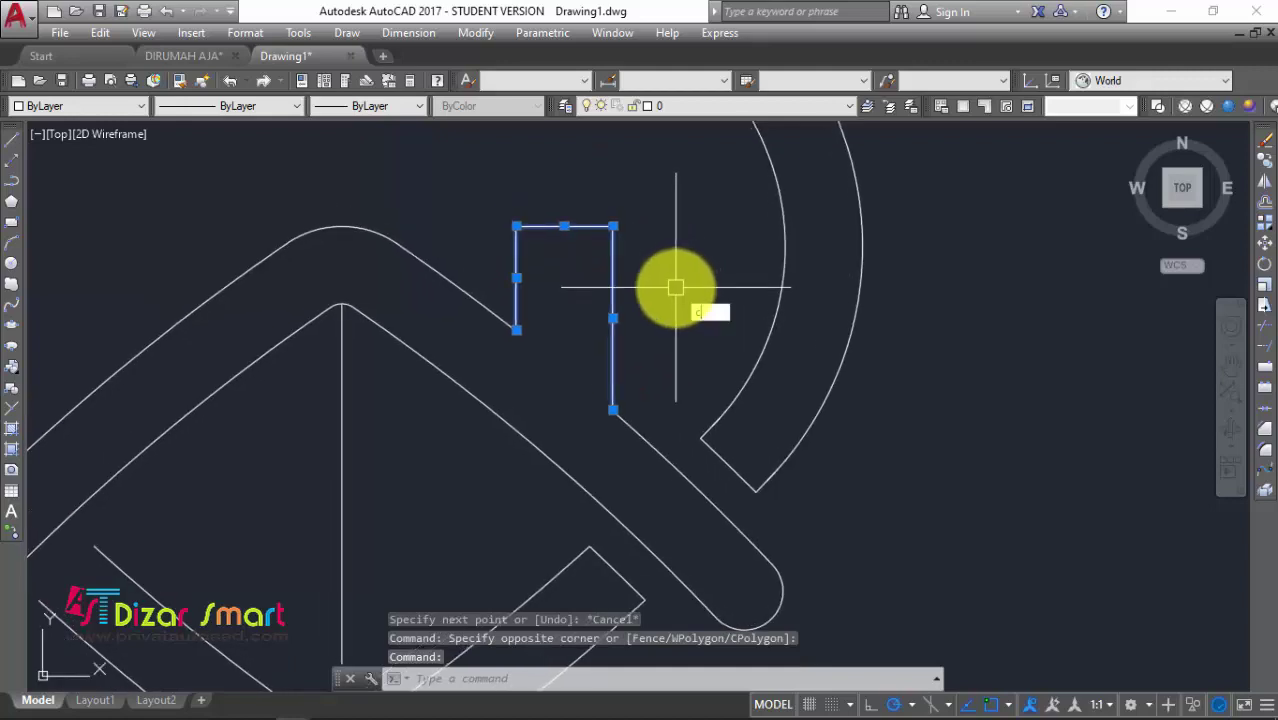
text(o)
key(Return)
click(566, 223)
scroll(567, 224, down, 2)
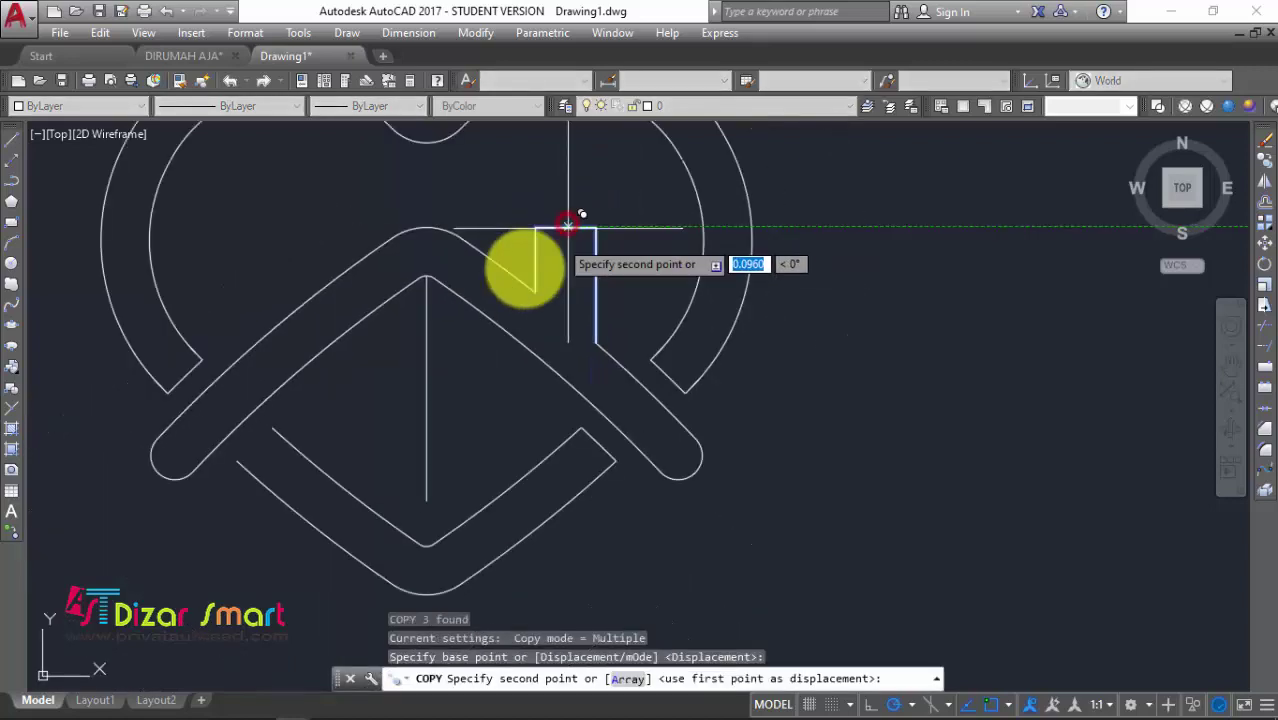
click(424, 370)
key(Escape)
Draw the door's bottom edge across its two side lines
scroll(427, 378, up, 4)
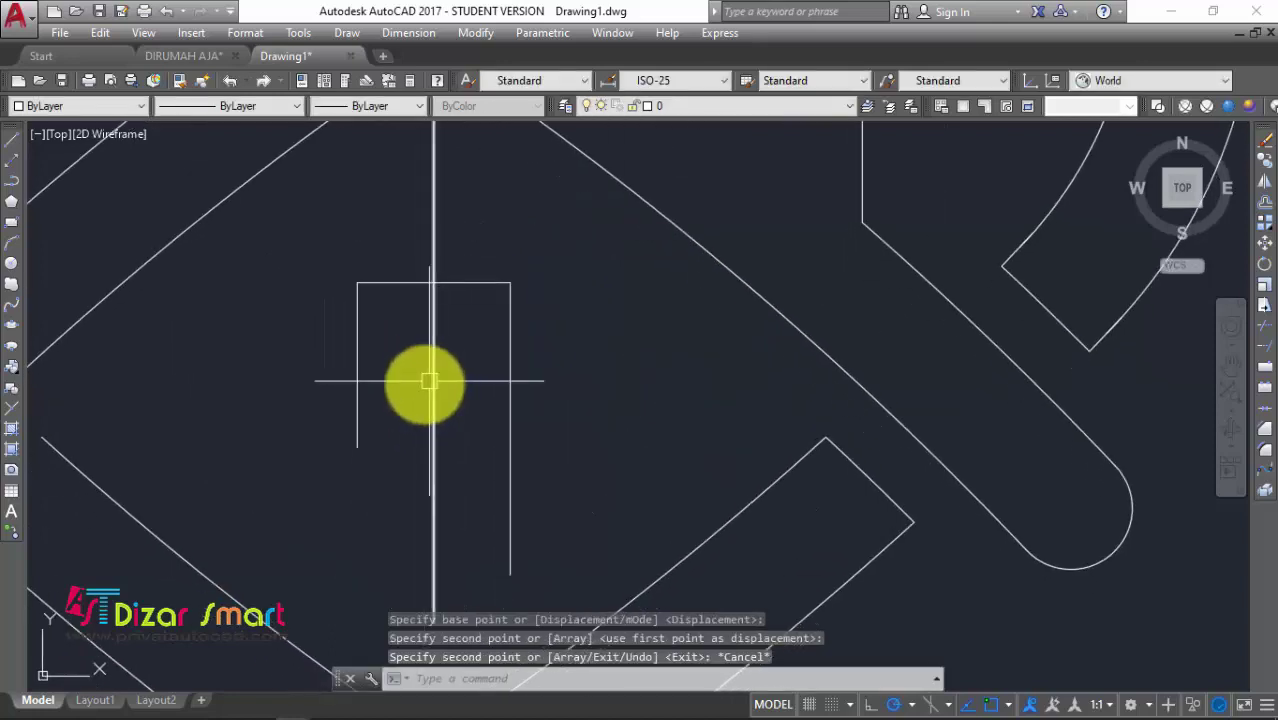
text(l)
key(Return)
click(357, 446)
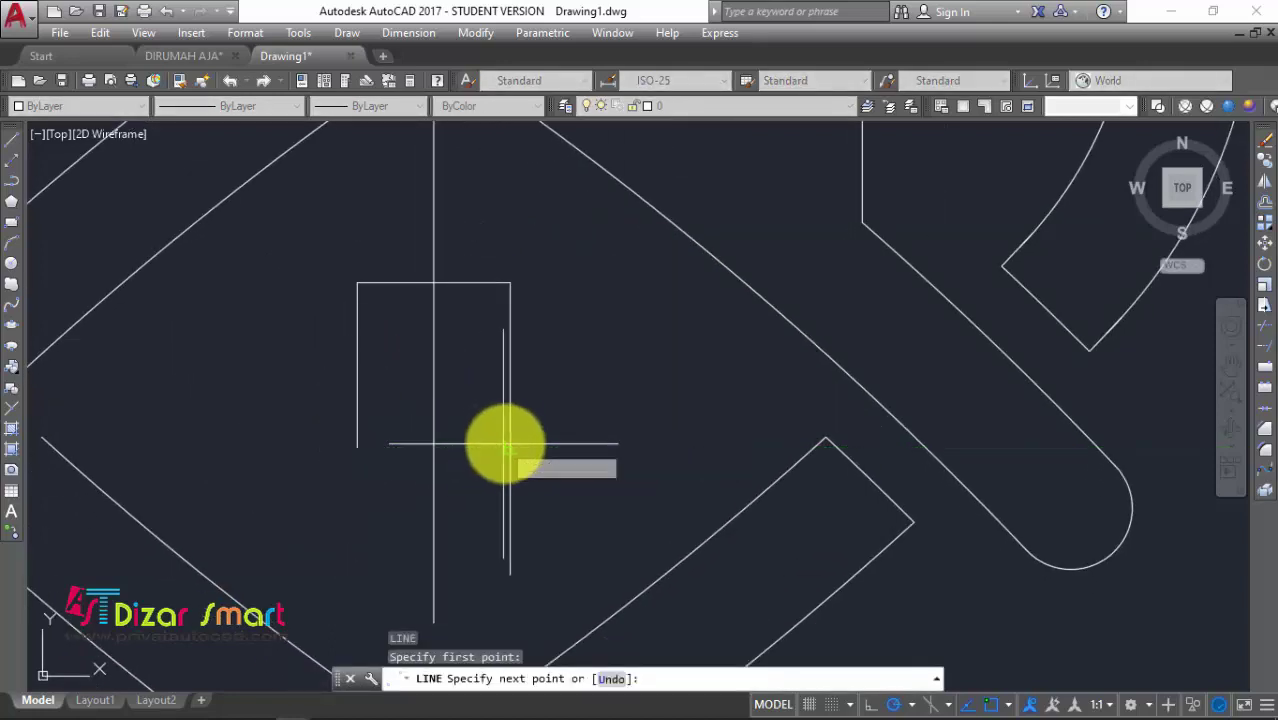
click(506, 443)
key(Escape)
Erase the vertical guide line and trim the overhanging lines to close the door square
scroll(506, 443, down, 3)
click(512, 320)
click(516, 391)
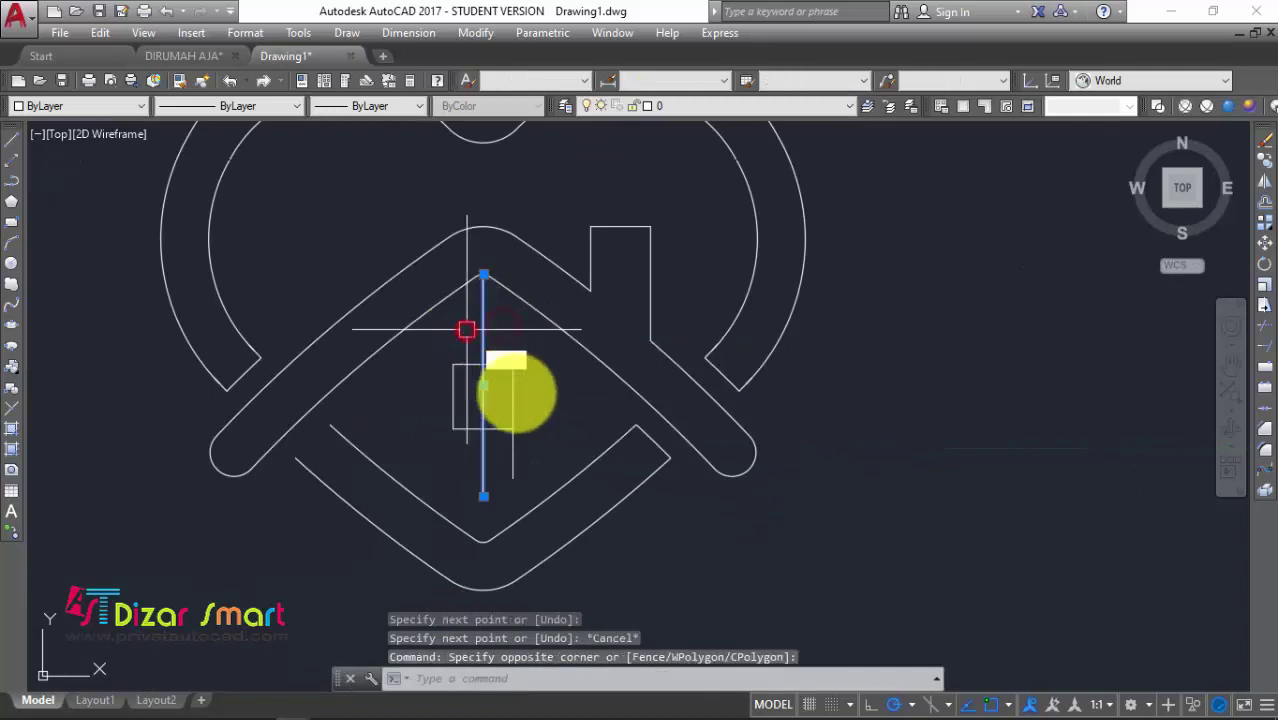
key(e)
key(Return)
scroll(512, 495, up, 3)
text(tr)
key(Return)
key(Return)
click(480, 428)
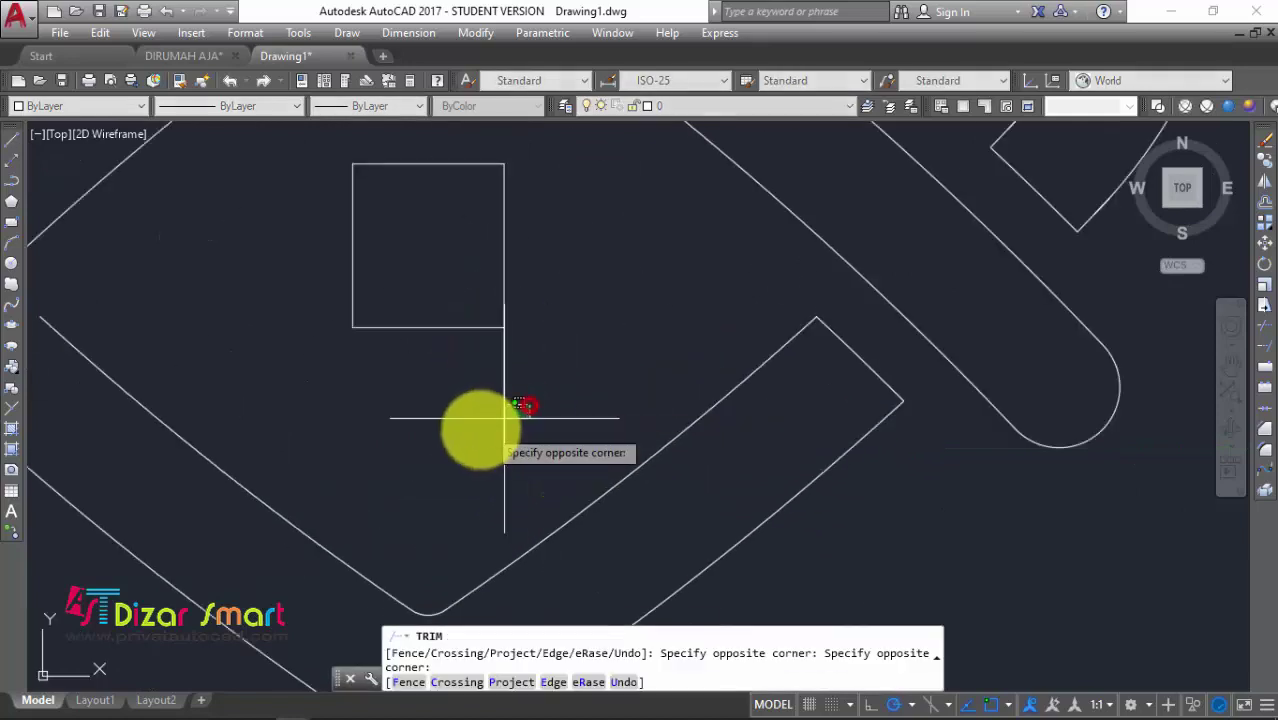
click(446, 283)
key(Escape)
Fillet the door's top-left corner with a 0.5 radius
scroll(500, 355, down, 3)
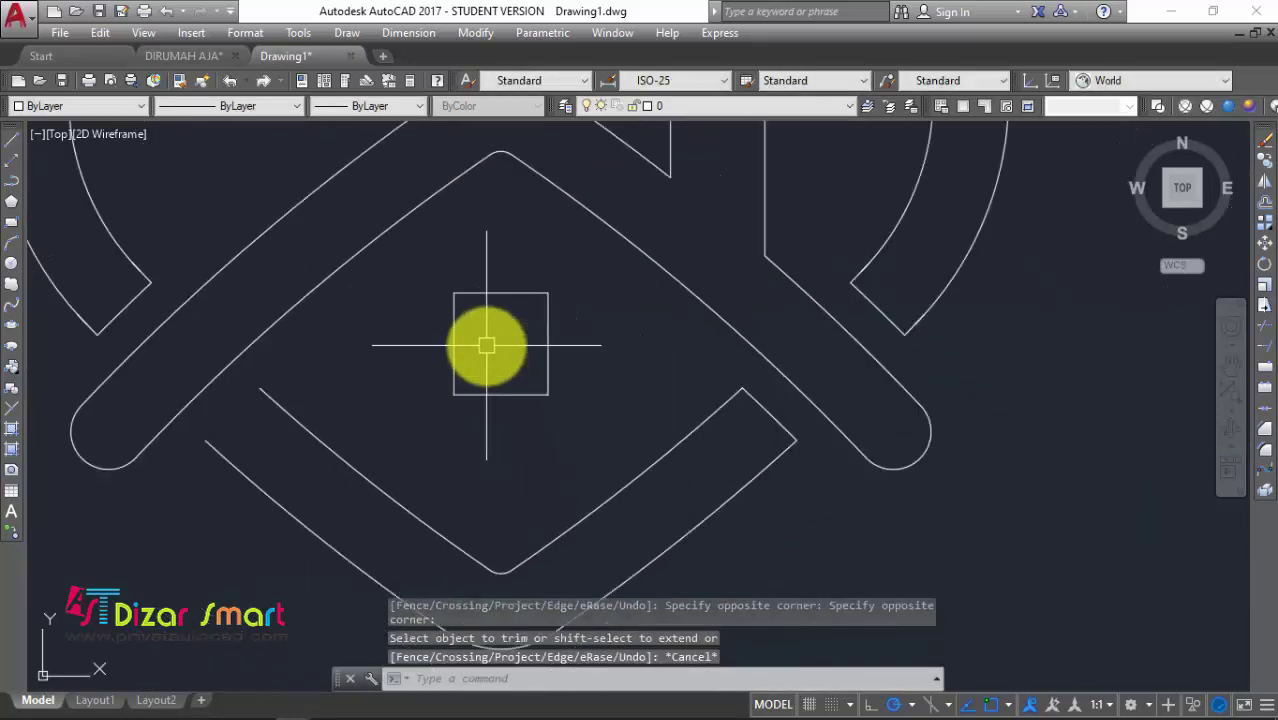
text(f)
key(Return)
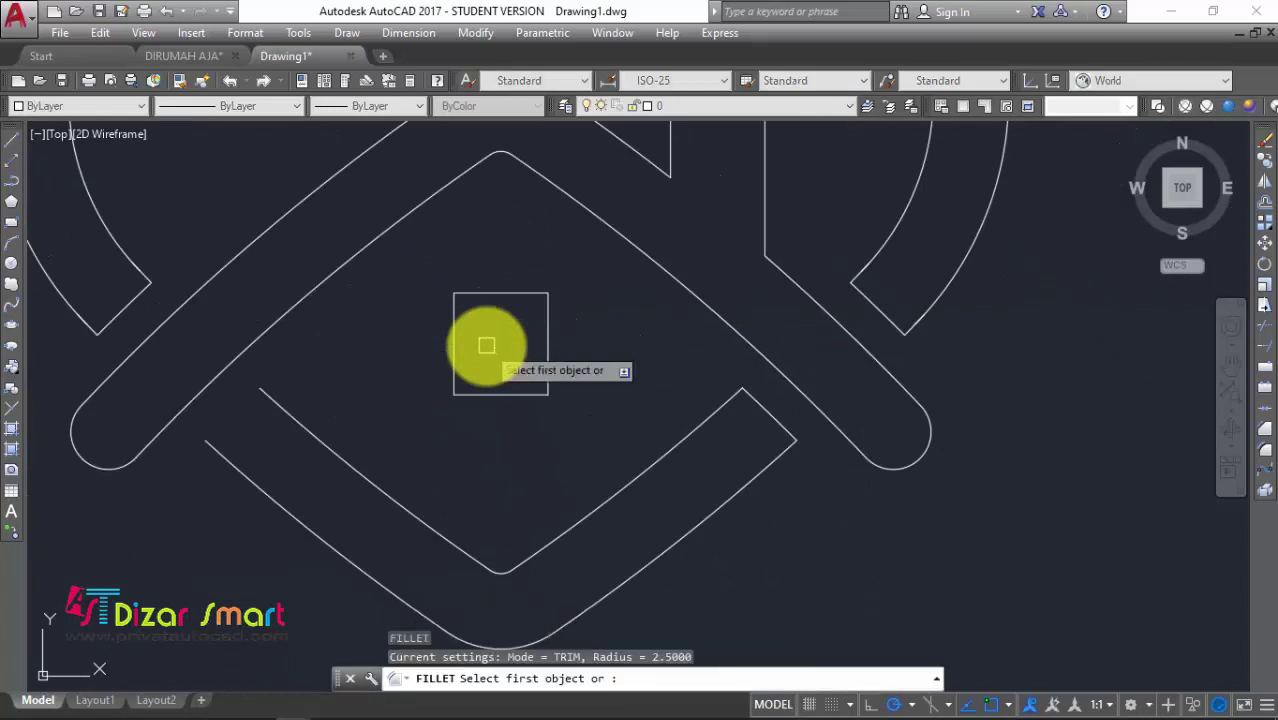
text(r)
key(Return)
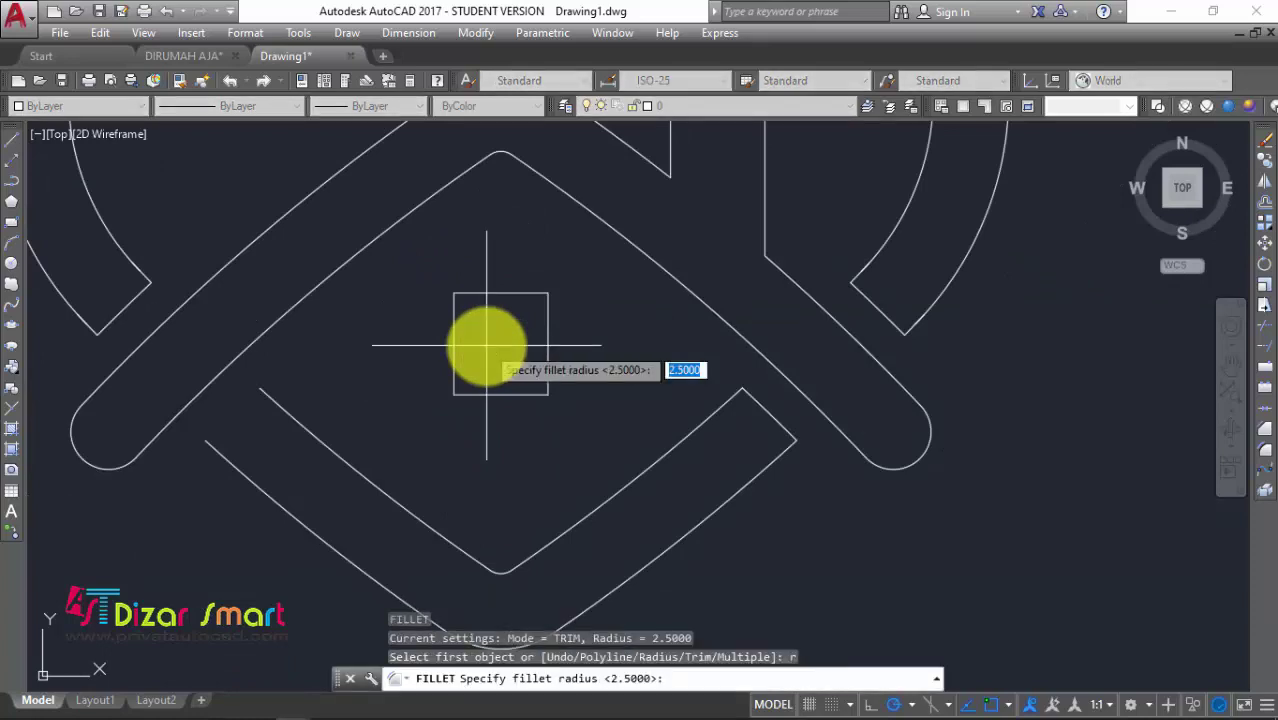
text(5)
key(Return)
click(452, 329)
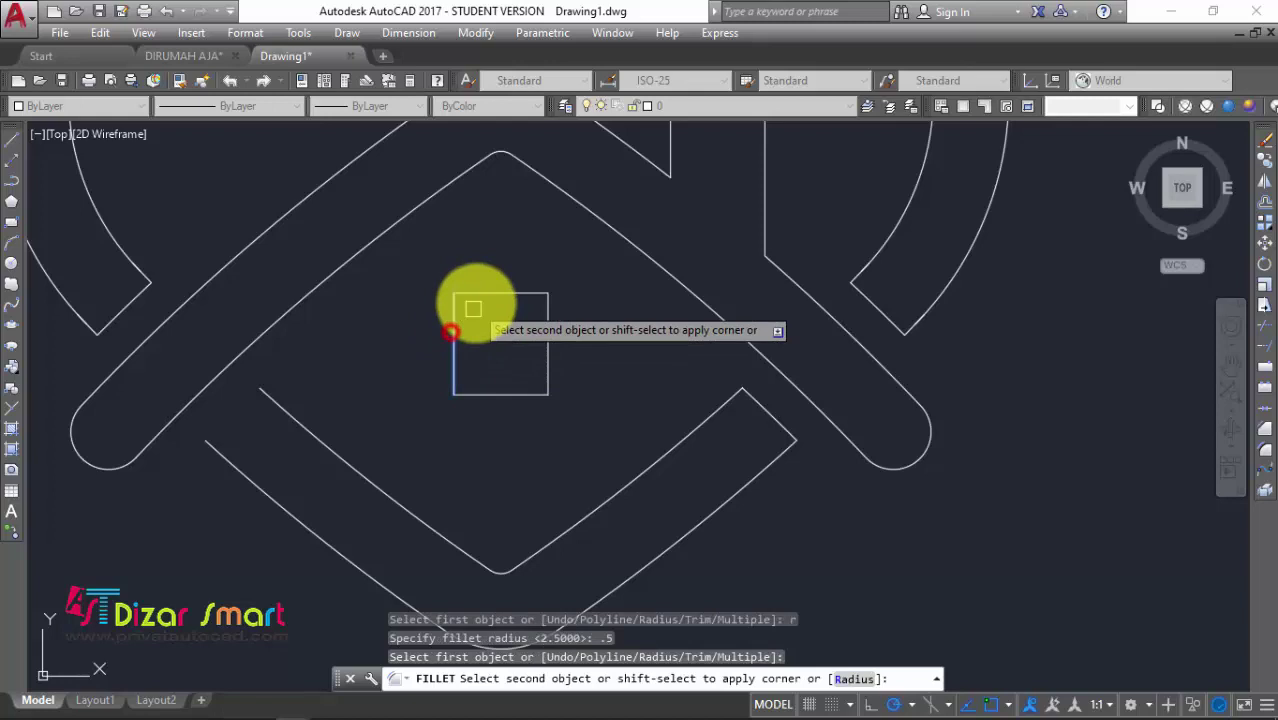
click(525, 293)
key(Return)
Round the door's top-right and bottom corners with the same 0.5 radius
click(525, 292)
click(548, 315)
key(Return)
click(455, 356)
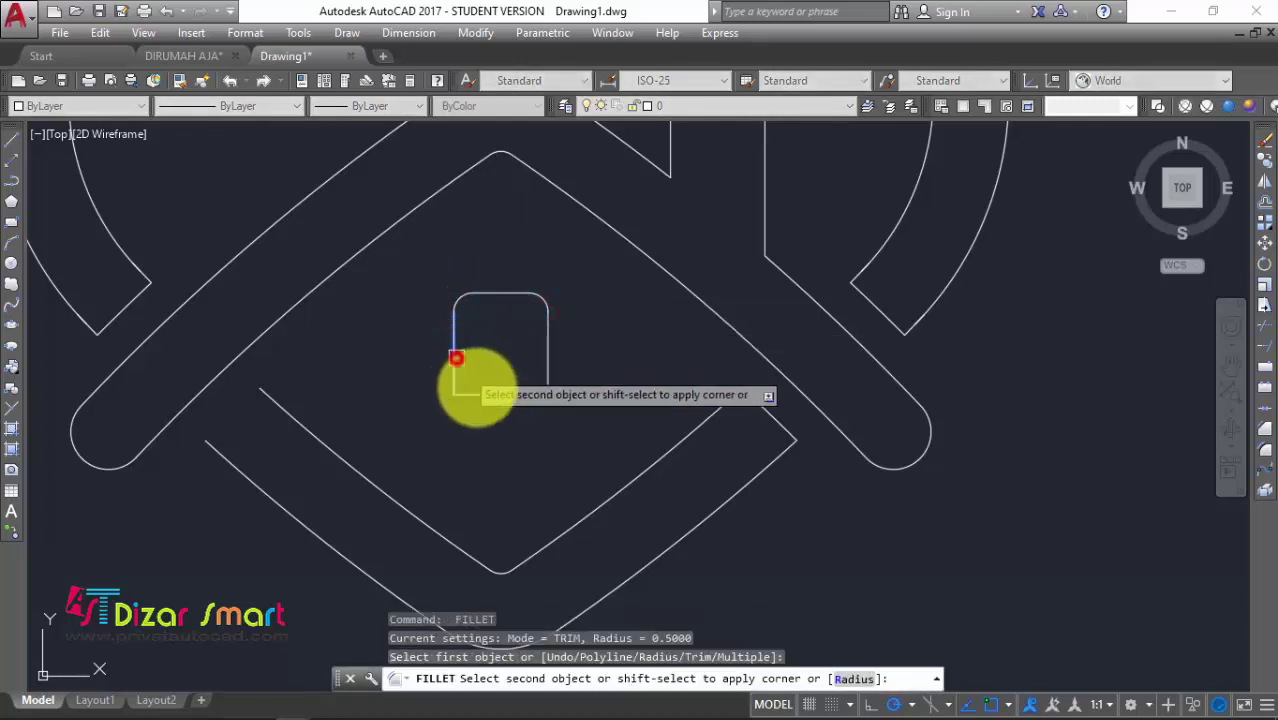
click(506, 393)
key(Escape)
scroll(580, 410, down, 3)
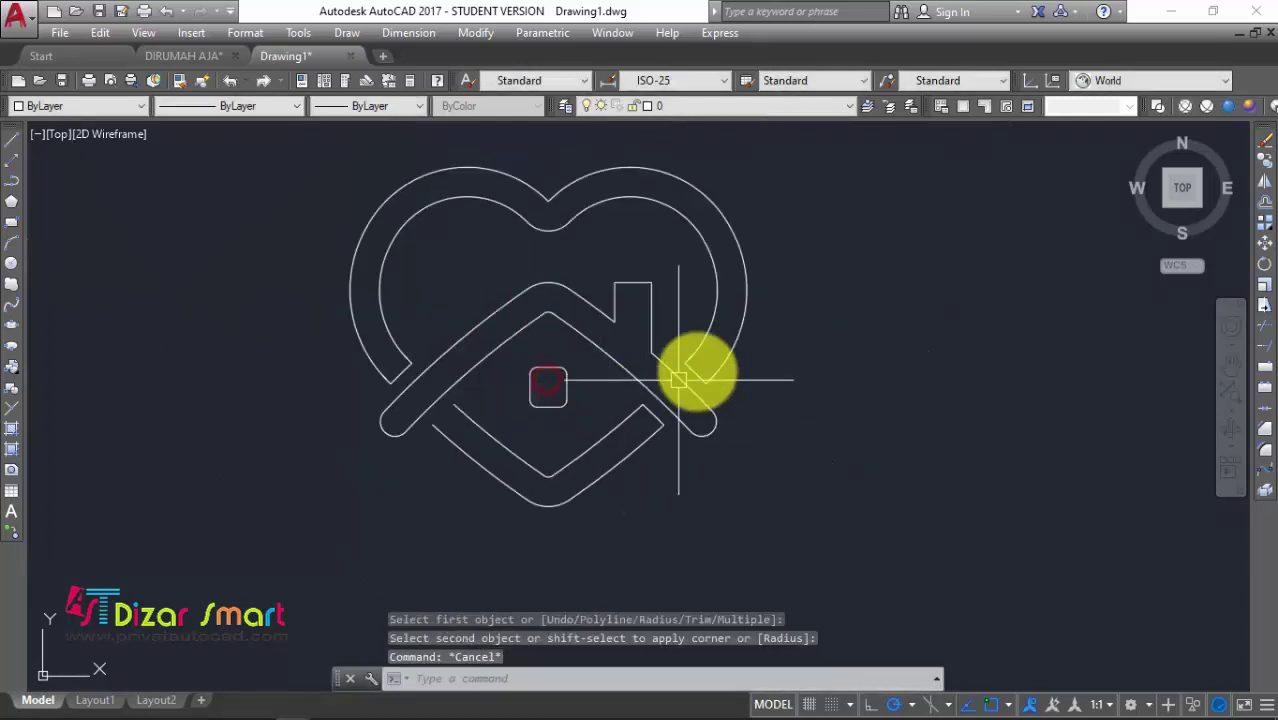
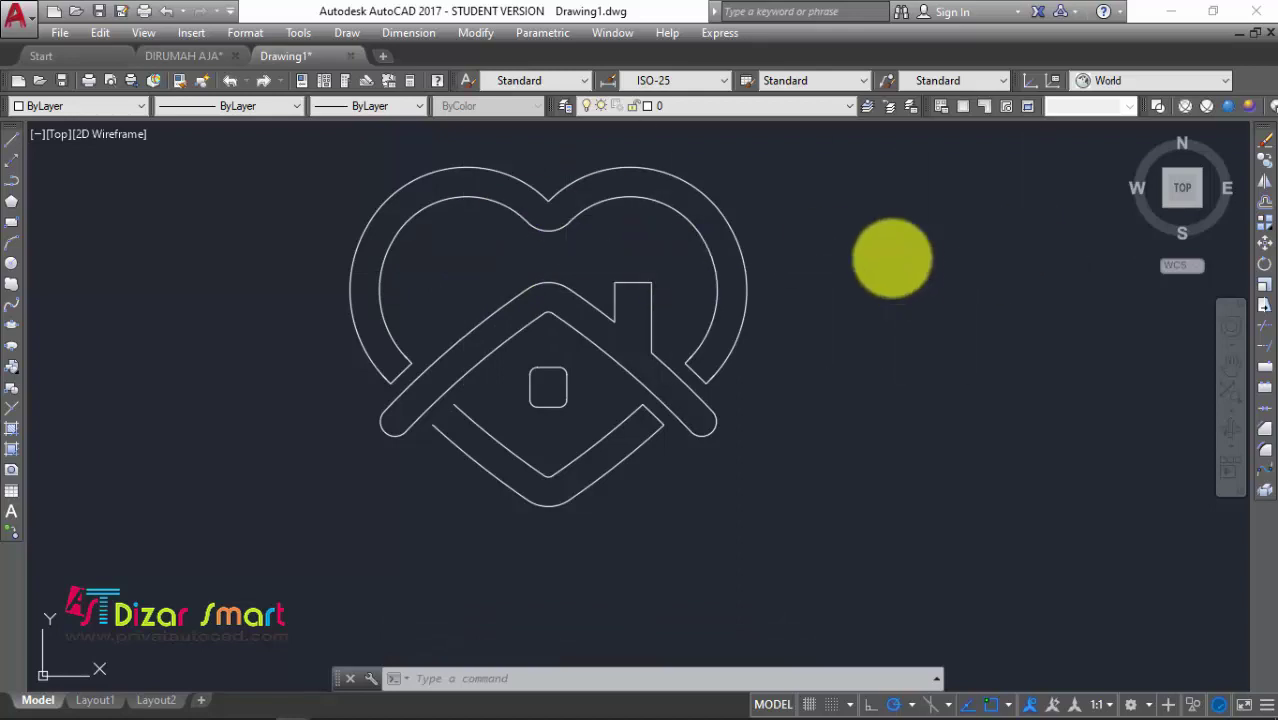
Start HATCH and pick the heart ring, roof, chimney and house areas as fill regions
text(h)
key(Return)
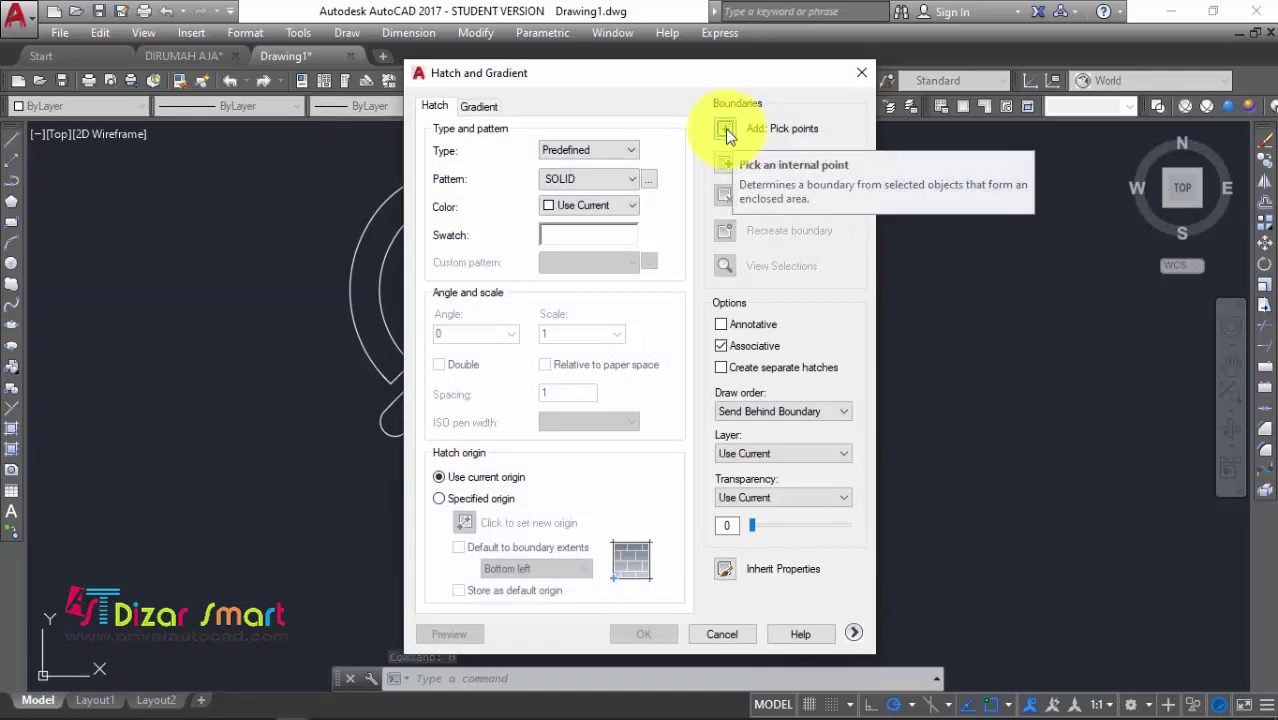
click(730, 132)
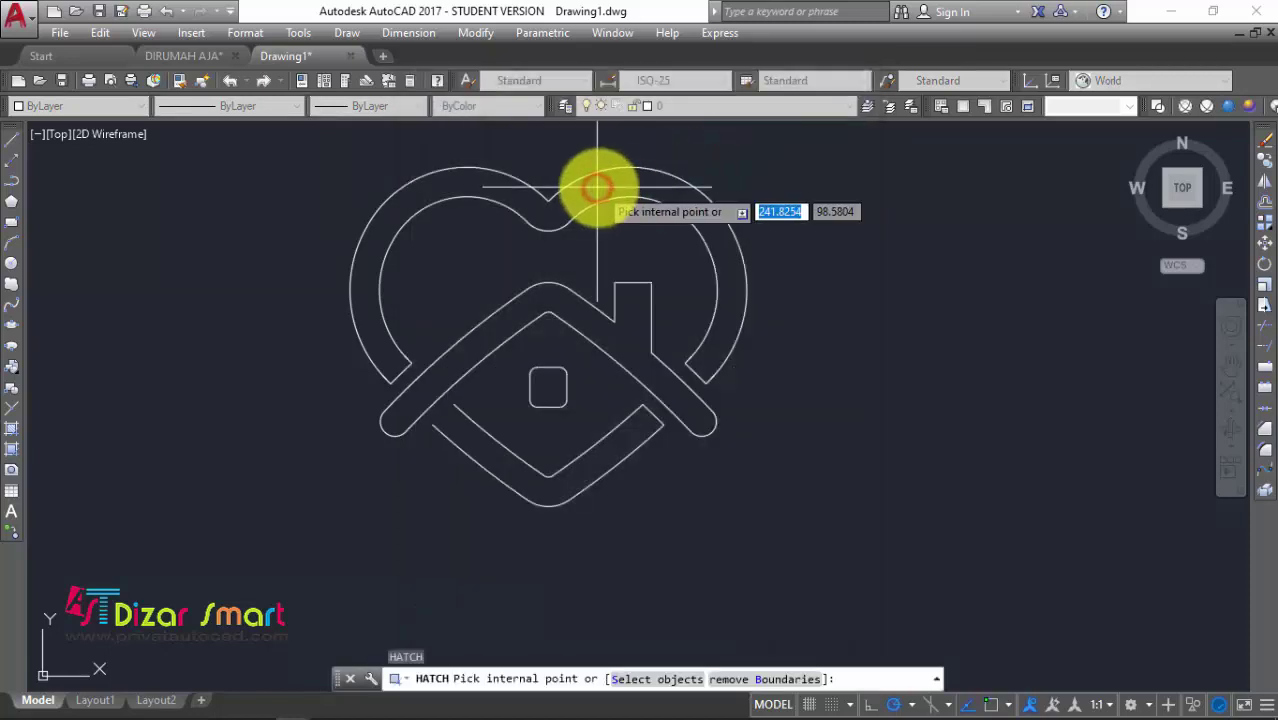
click(597, 187)
click(648, 294)
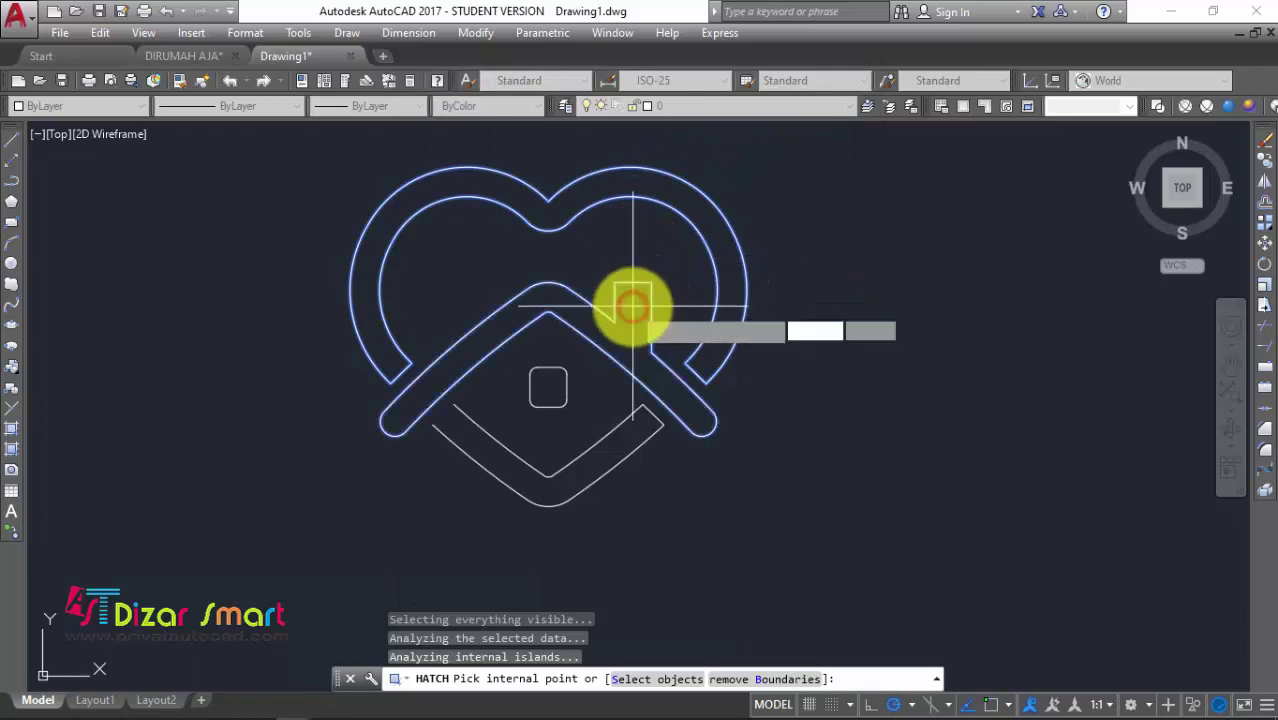
click(632, 307)
click(542, 385)
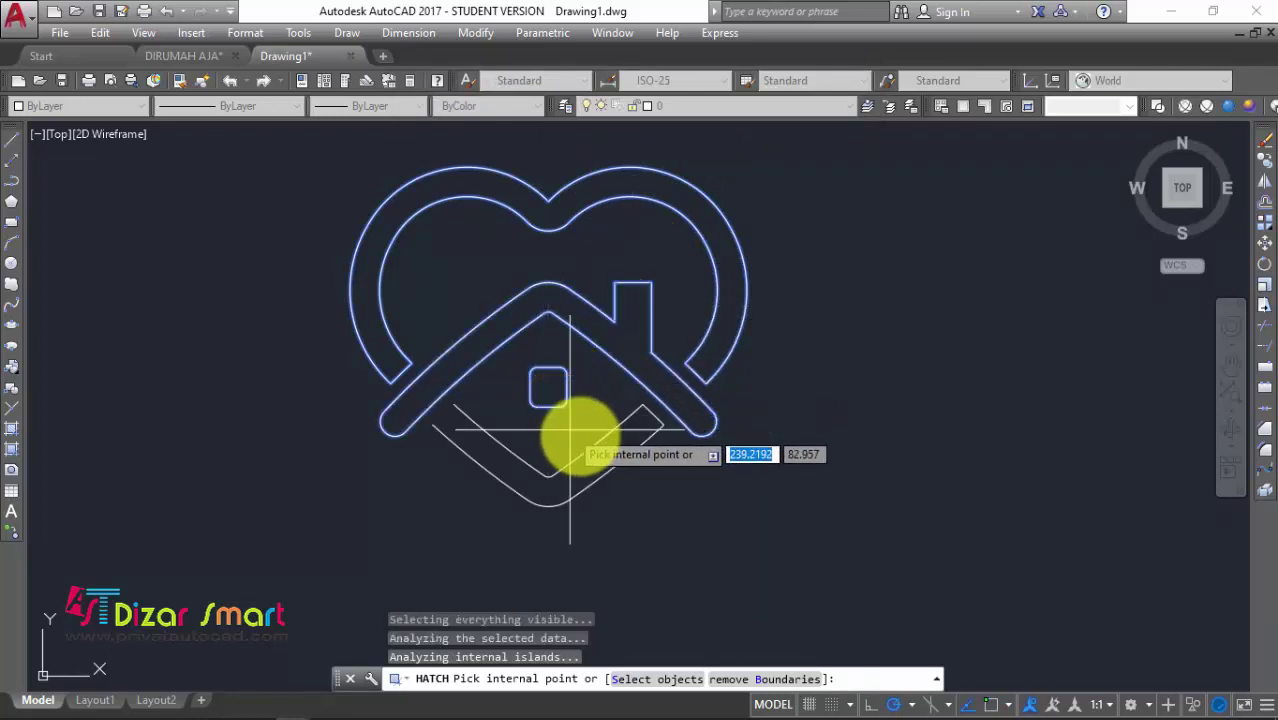
click(606, 448)
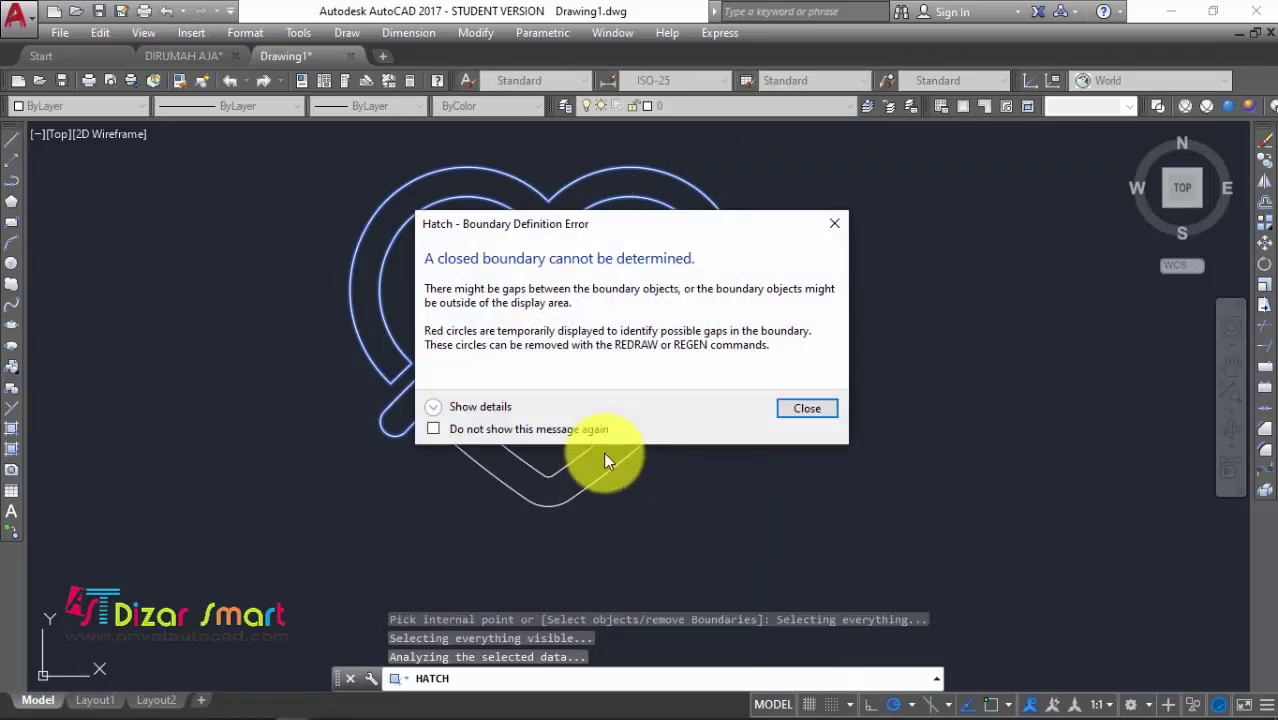
Dismiss the unclosed-boundary error and cancel the hatch without filling anything
key(Return)
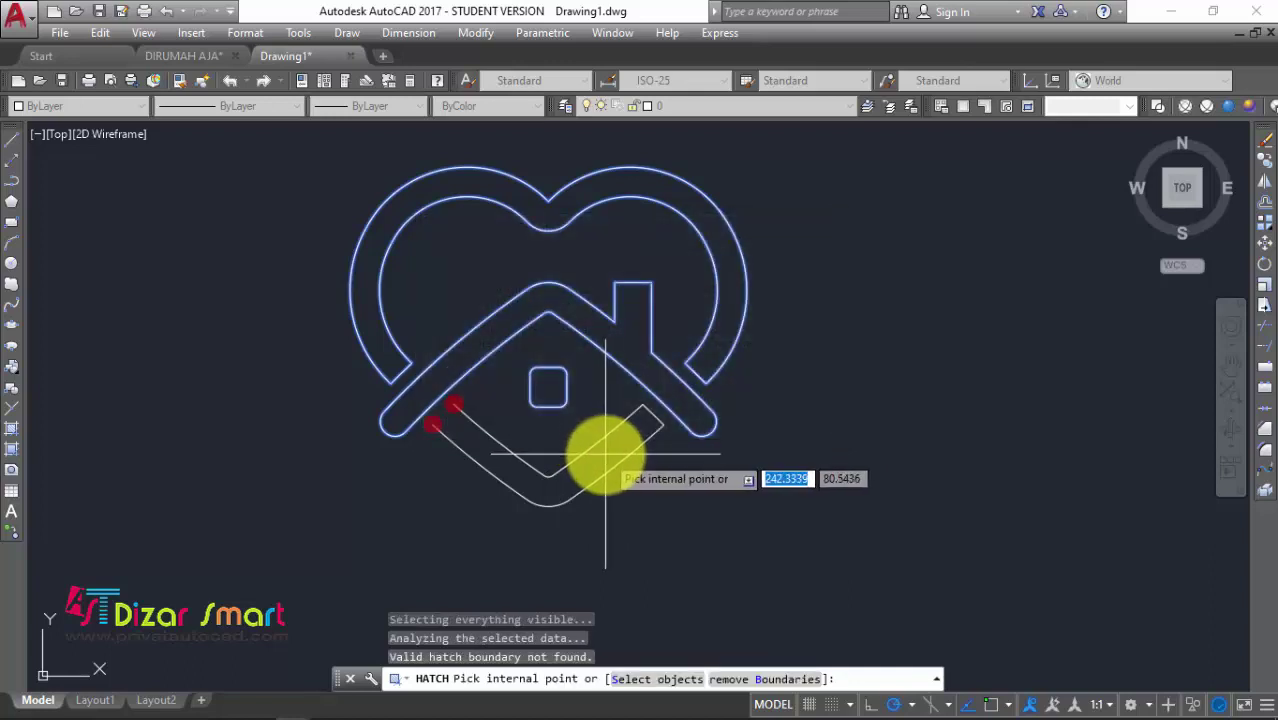
scroll(445, 430, up, 4)
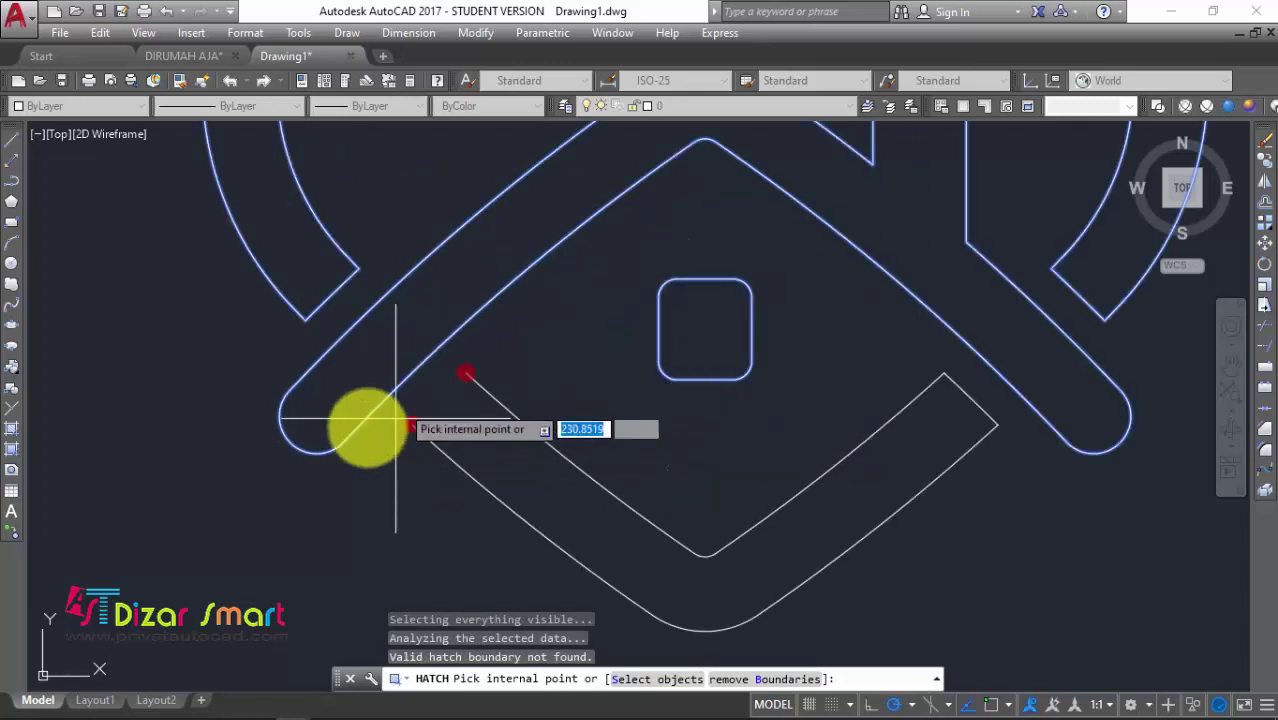
key(Escape)
key(Return)
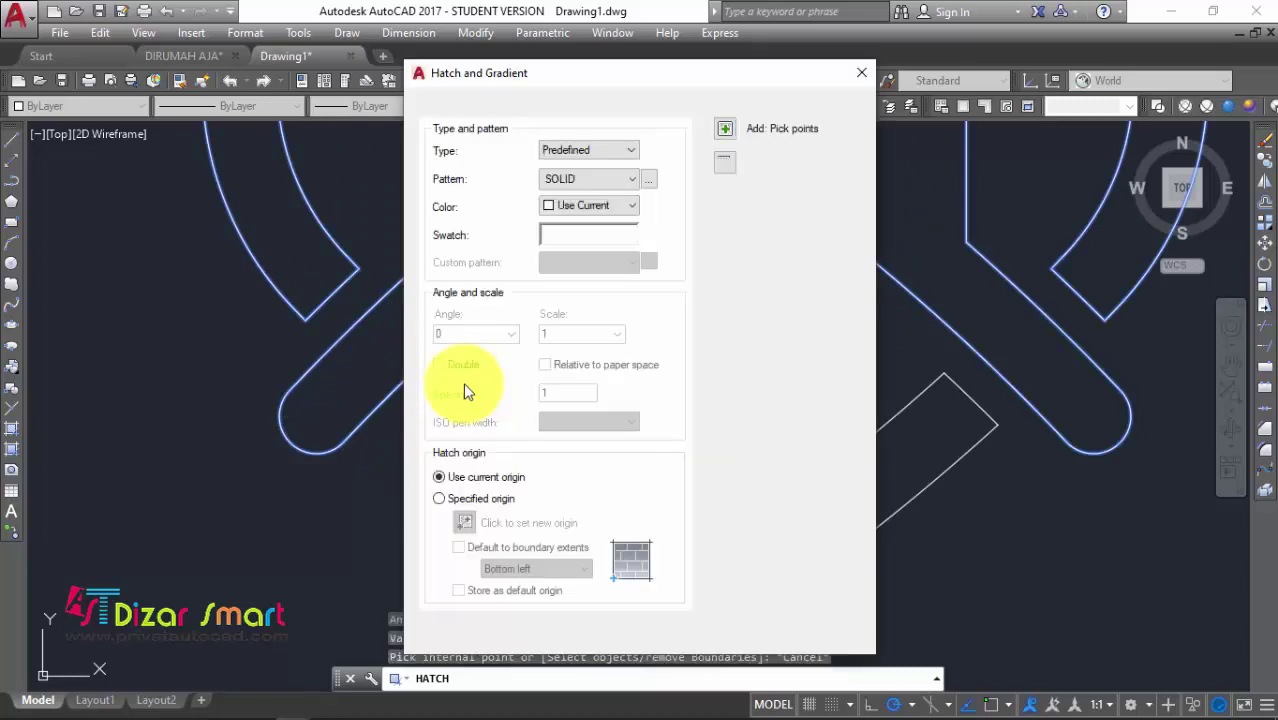
key(Escape)
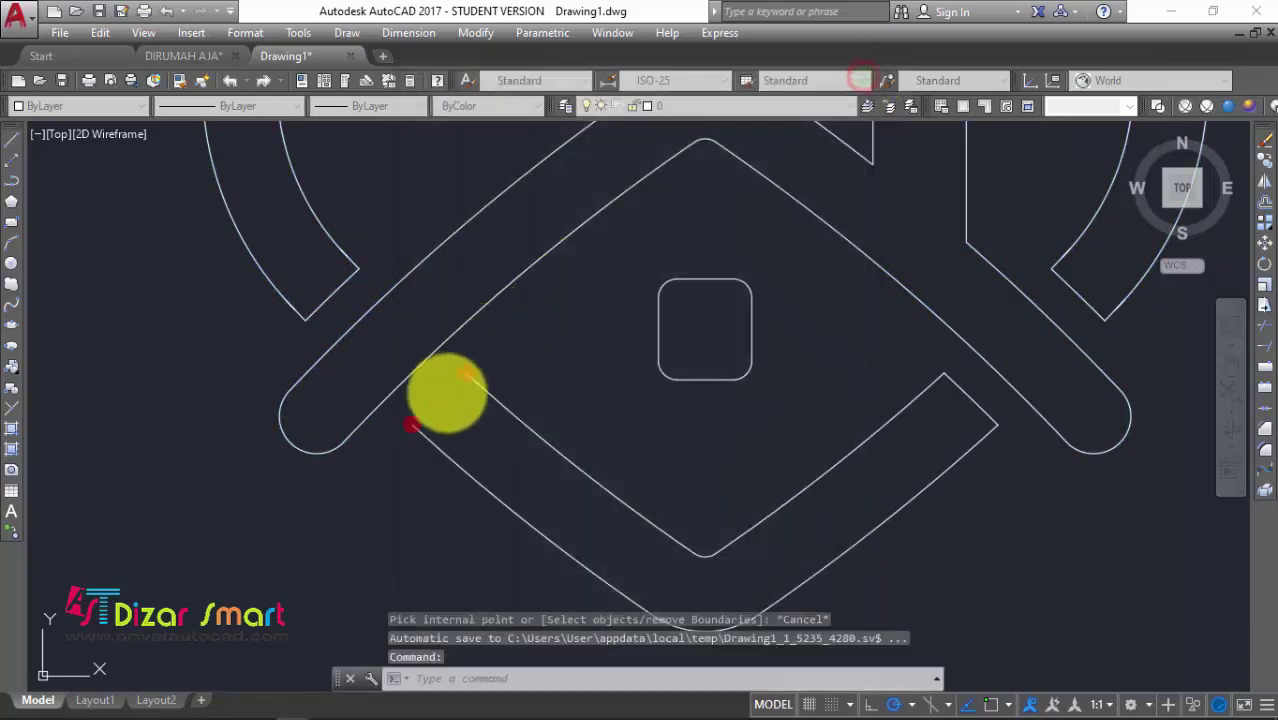
scroll(440, 400, up, 3)
Draw a line closing the gap at the house's lower-left corner
text(l)
key(Return)
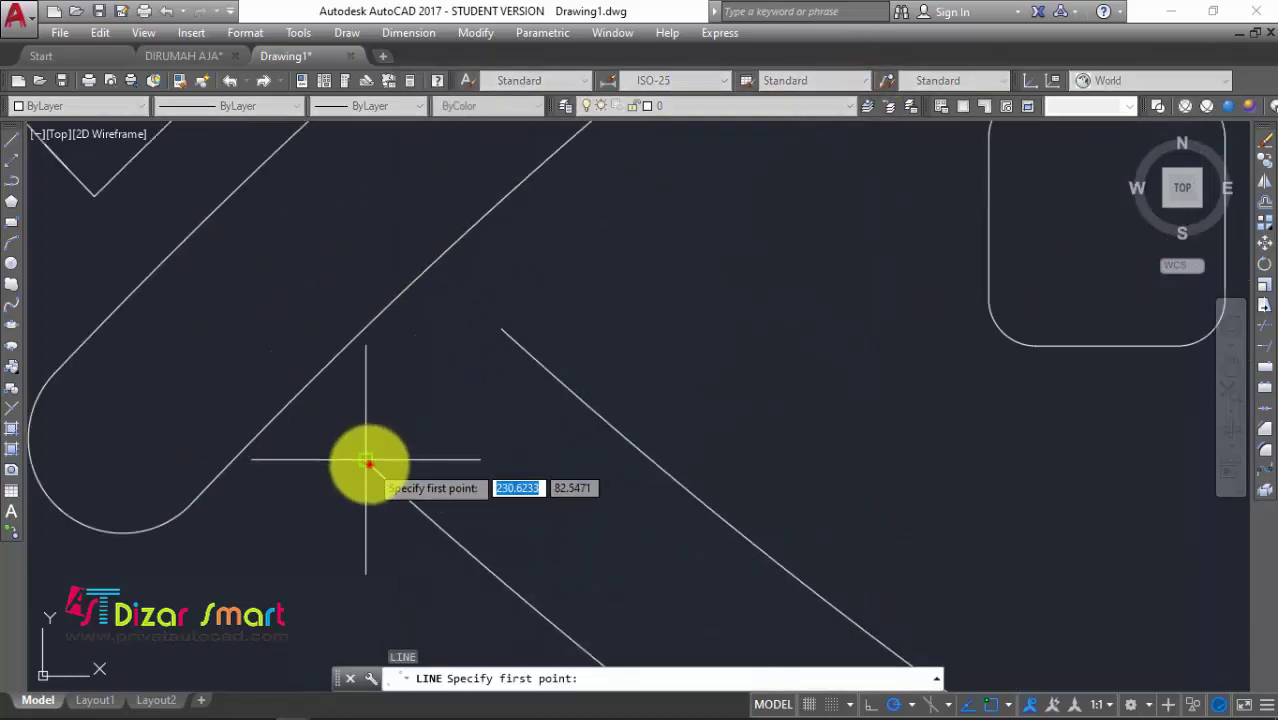
click(365, 461)
click(507, 318)
key(Escape)
scroll(479, 356, down, 2)
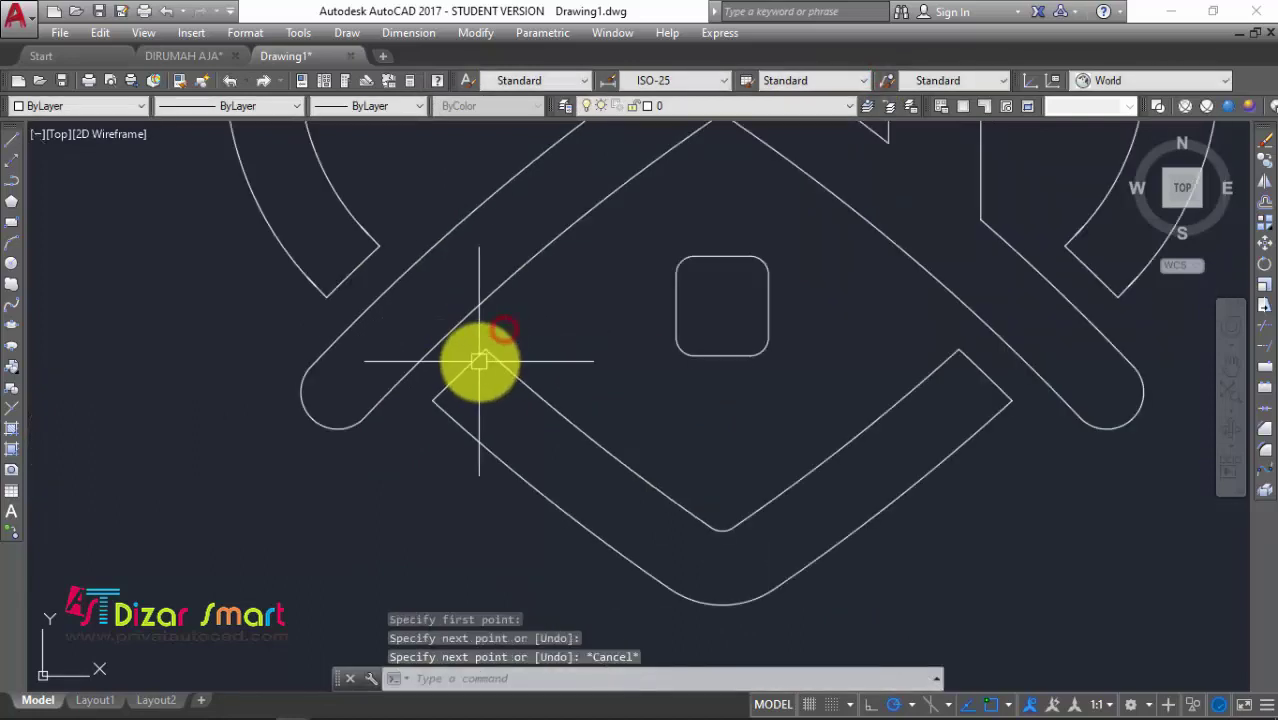
scroll(600, 340, down, 2)
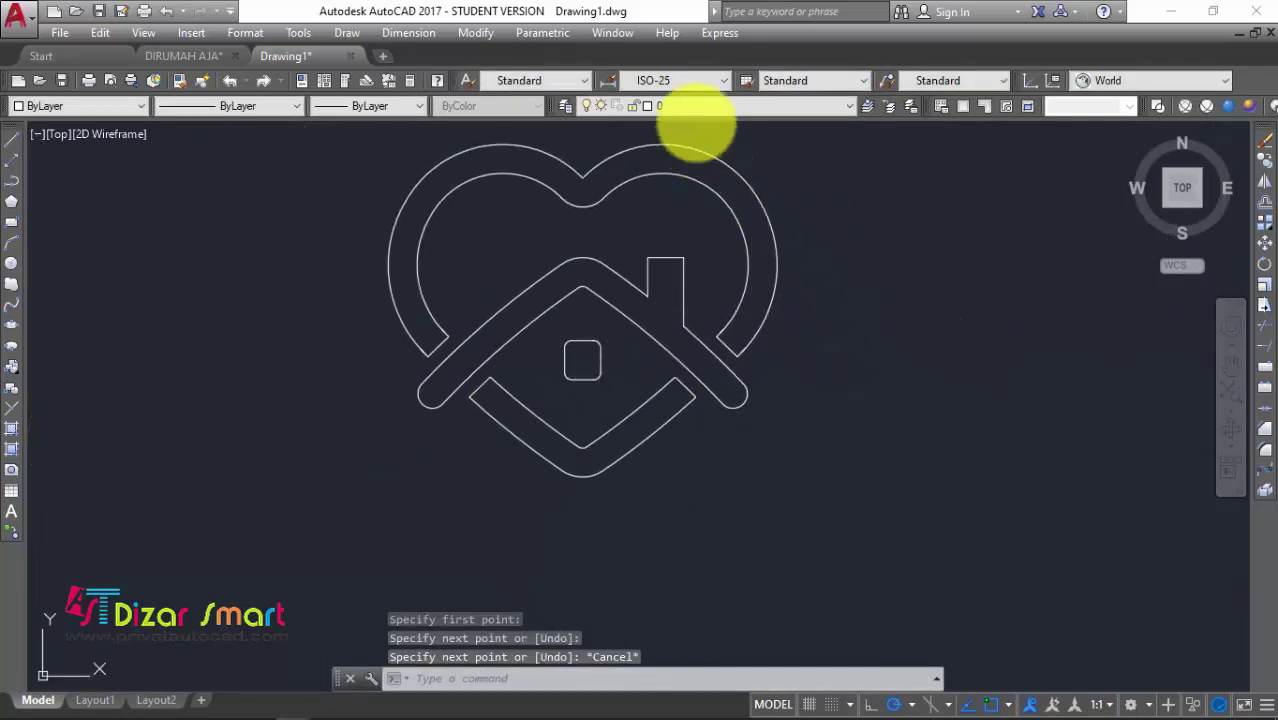
Rerun HATCH, picking the heart ring, house outline and lower house band, then reopen settings
text(h)
key(Return)
click(722, 122)
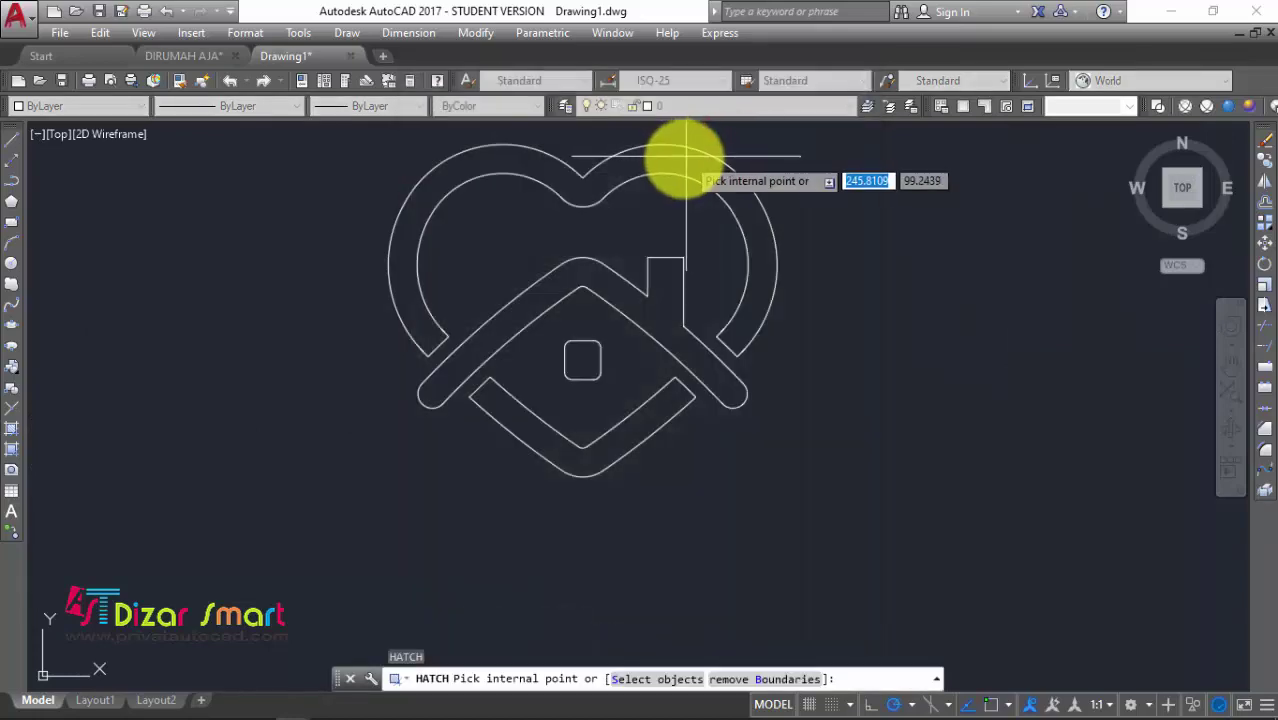
click(682, 158)
click(676, 274)
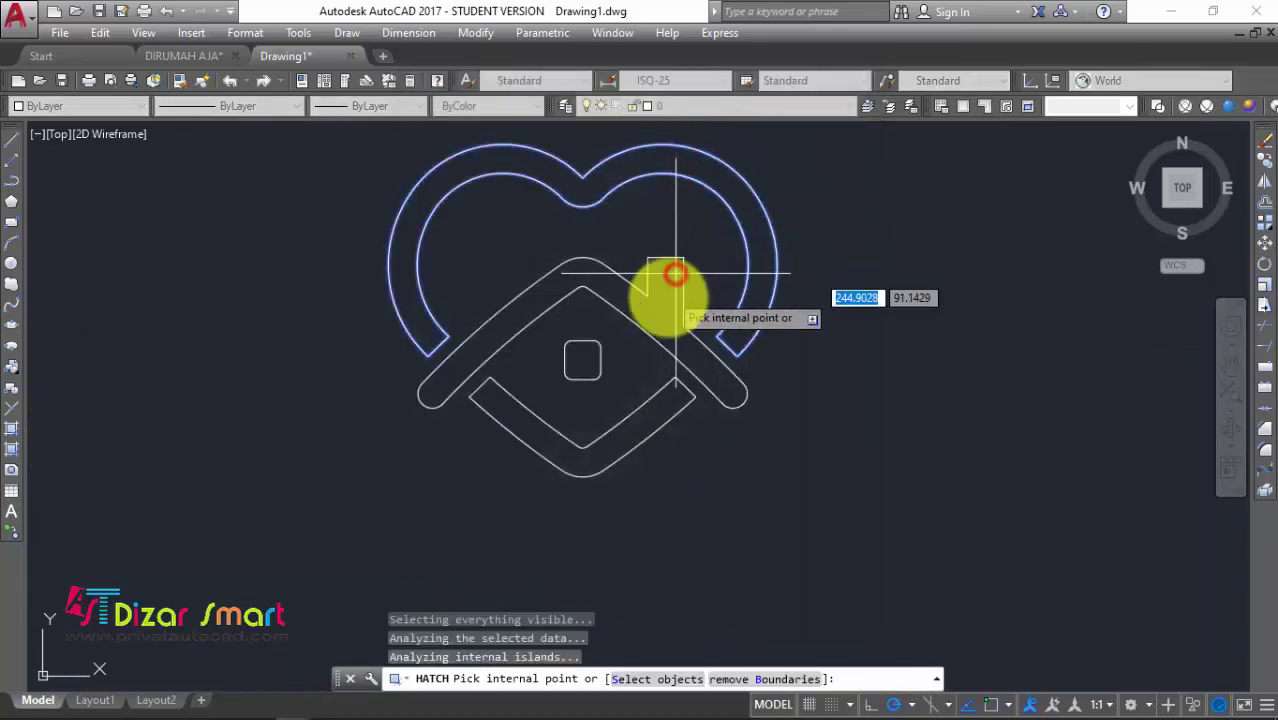
click(576, 361)
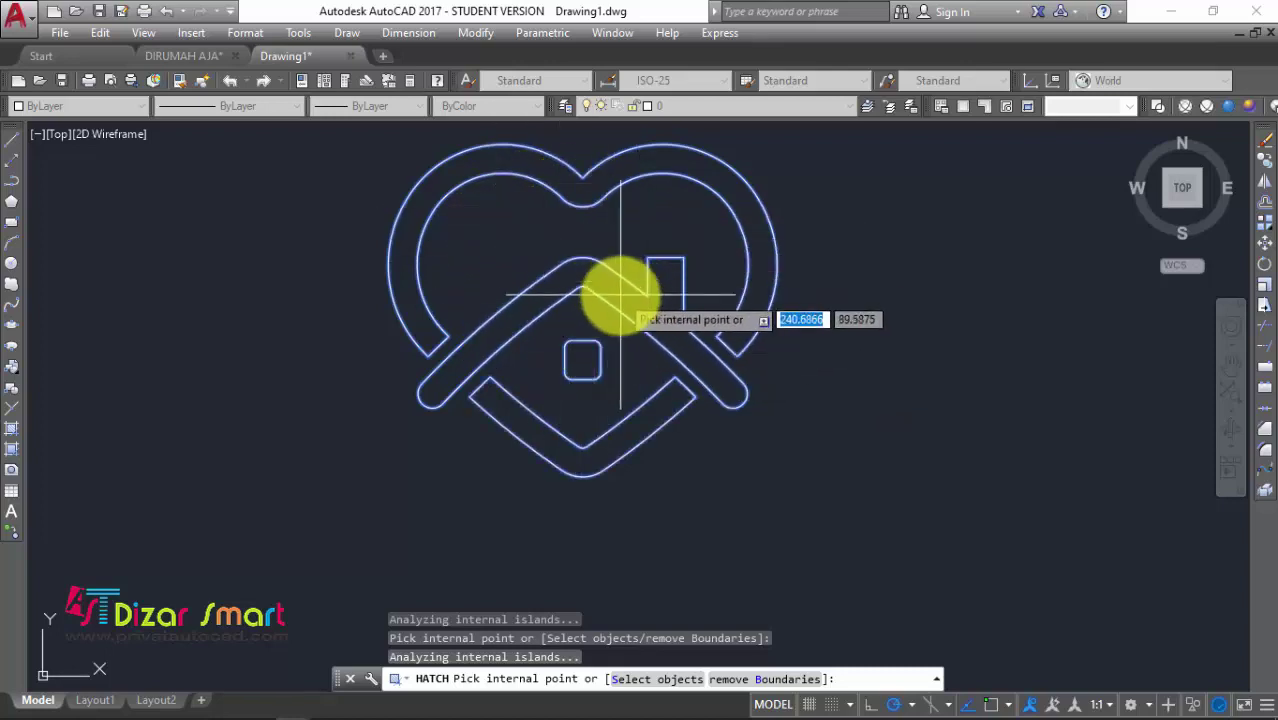
text(t)
key(Return)
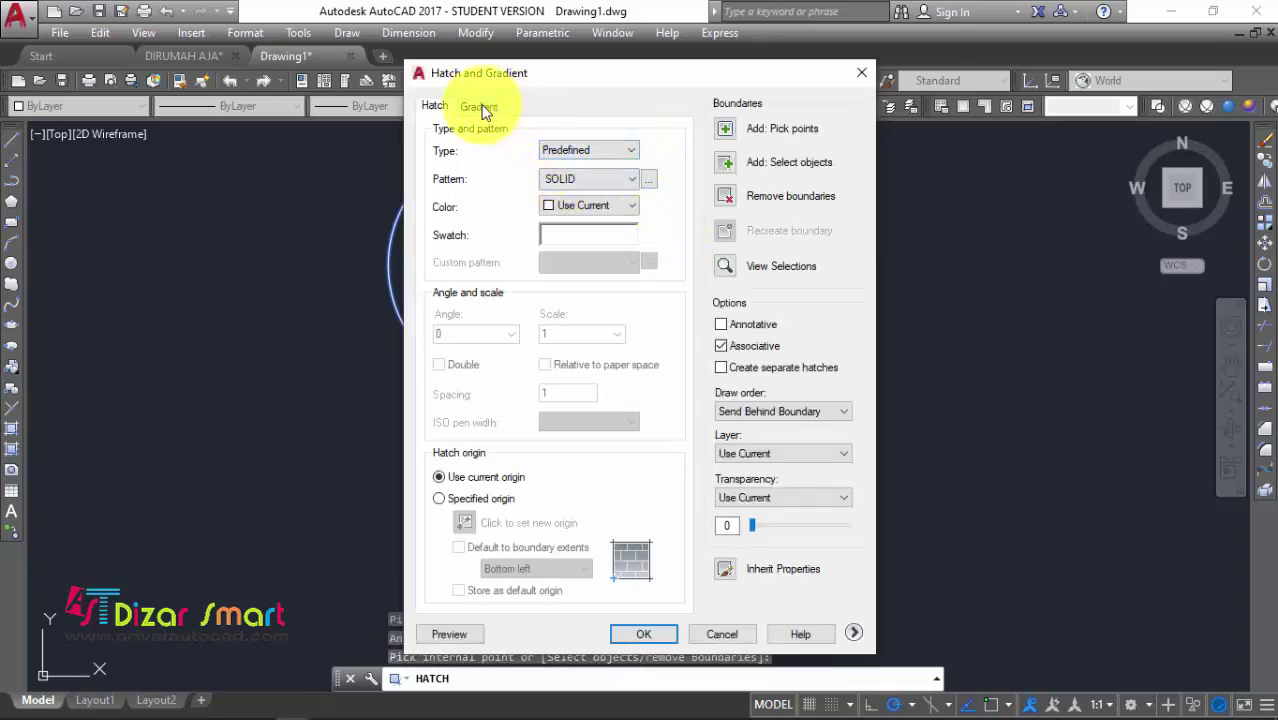
Apply the vertical blue-to-pink gradient fill to the logo and re-centre the view
click(479, 107)
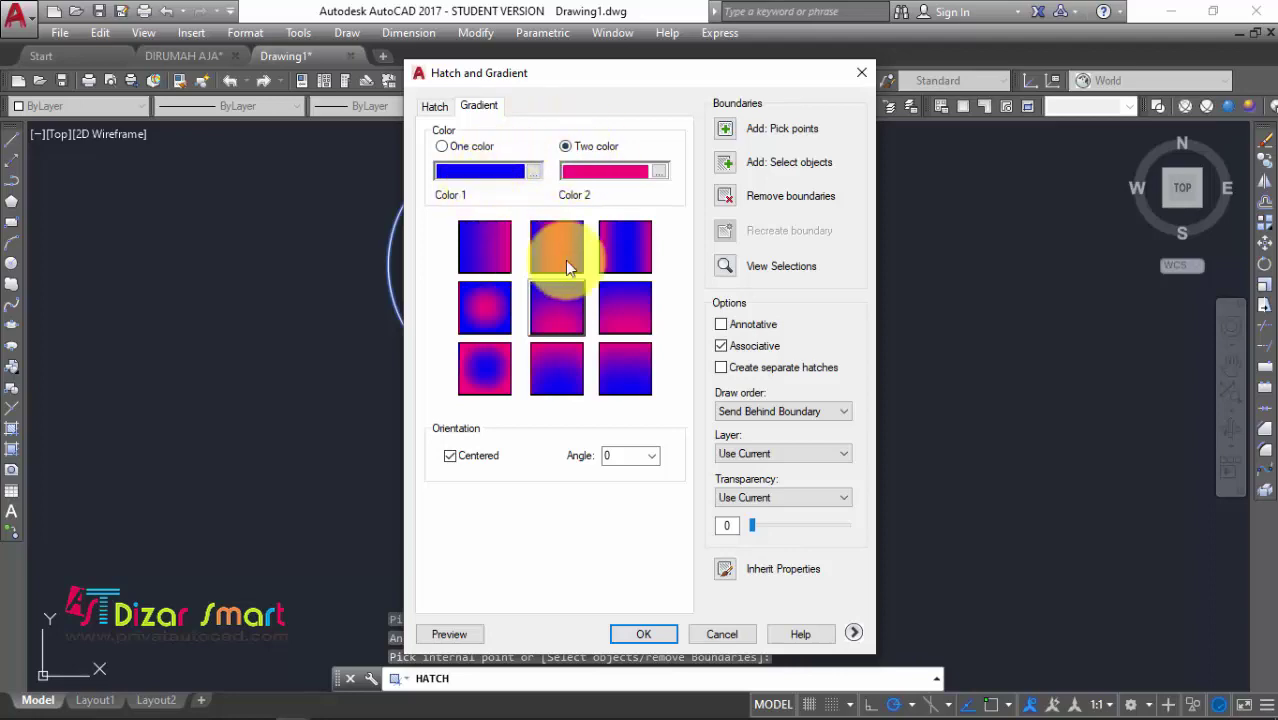
click(561, 317)
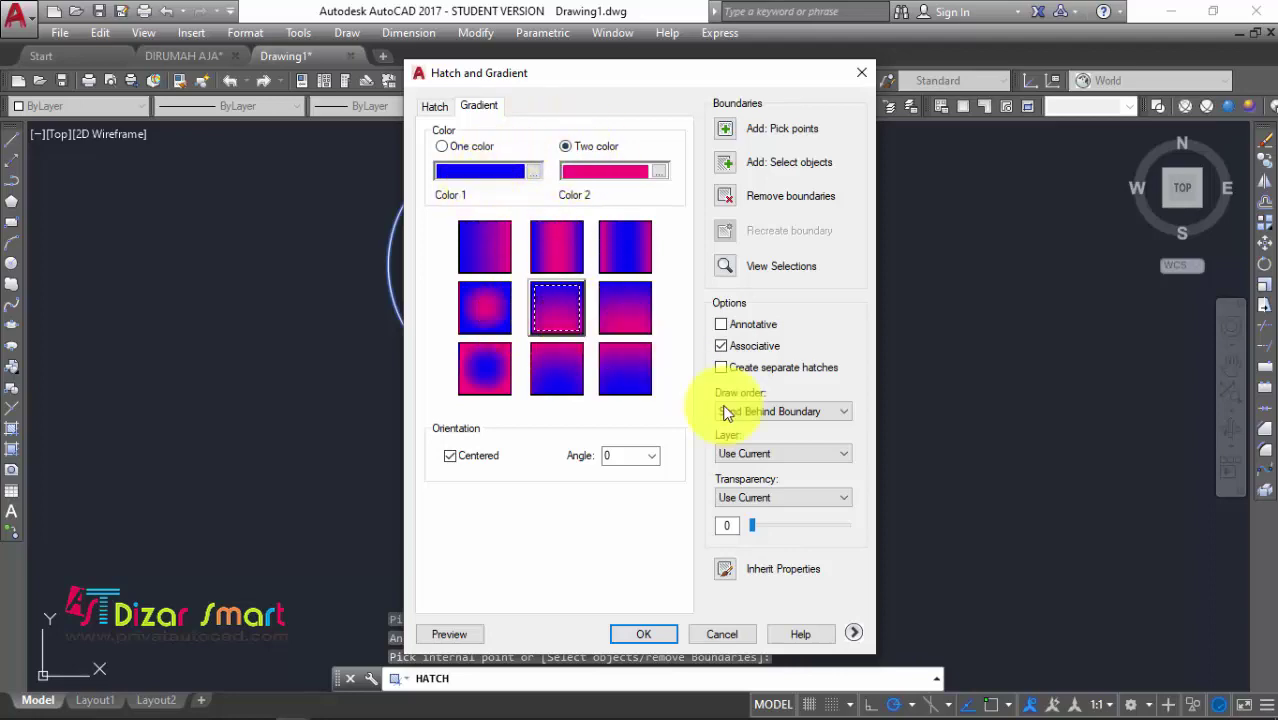
click(644, 634)
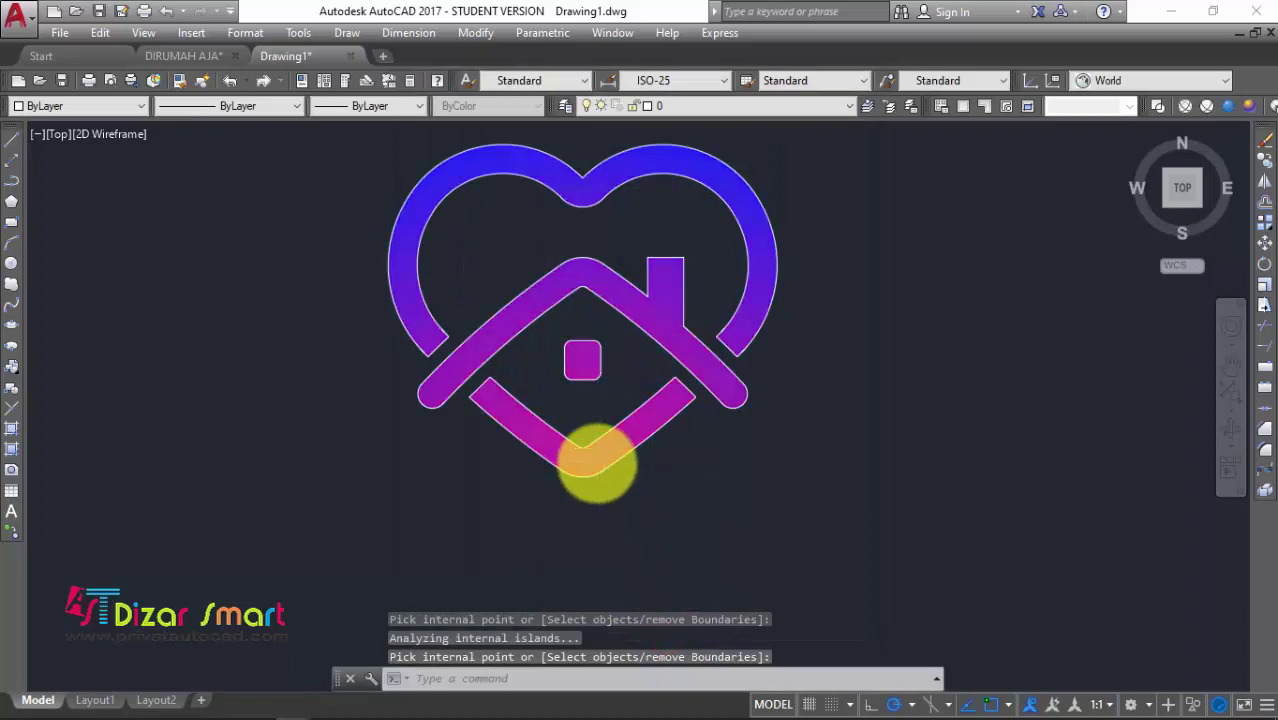
scroll(596, 307, up, 4)
scroll(599, 342, down, 3)
mouse_move(613, 308)
middle_down()
mouse_move(642, 271)
mouse_move(625, 309)
middle_up()
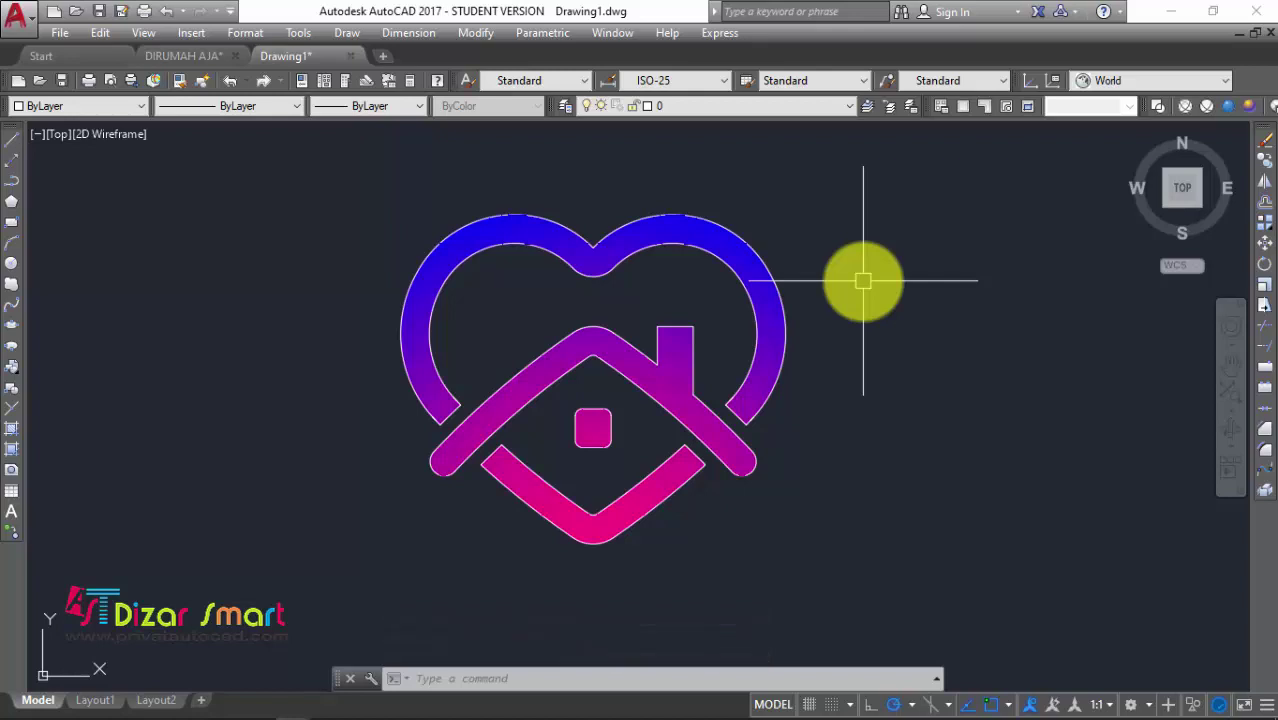
Create center-aligned multiline text 'DI RUMAH' over 'AJA' in a box right of the logo
key(Return)
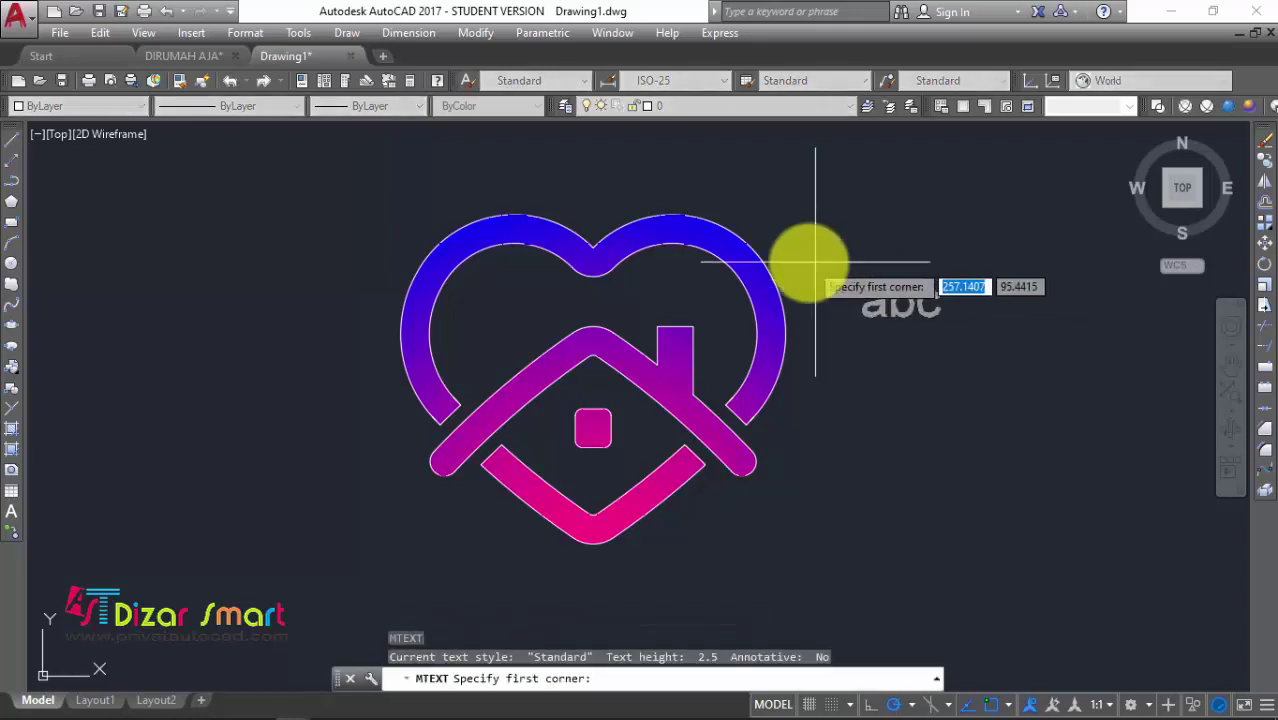
scroll(807, 265, down, 2)
click(825, 254)
click(1048, 362)
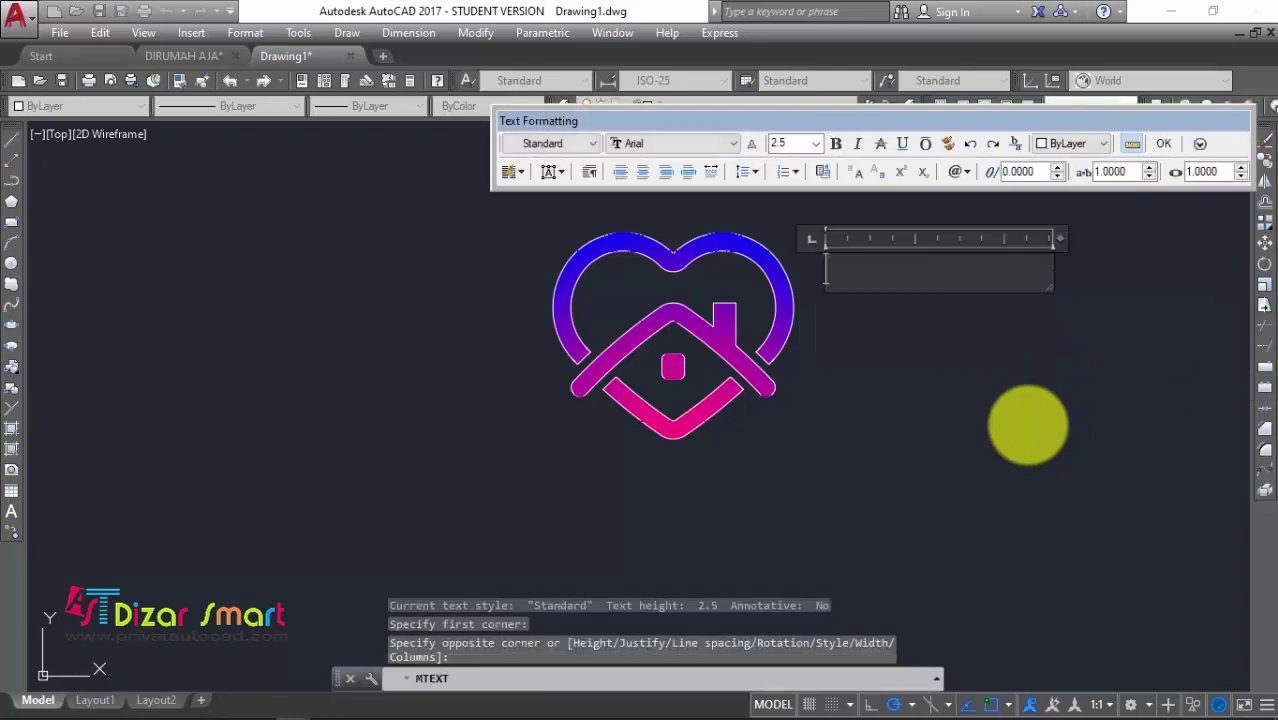
text(DI RUMAH)
key(Return)
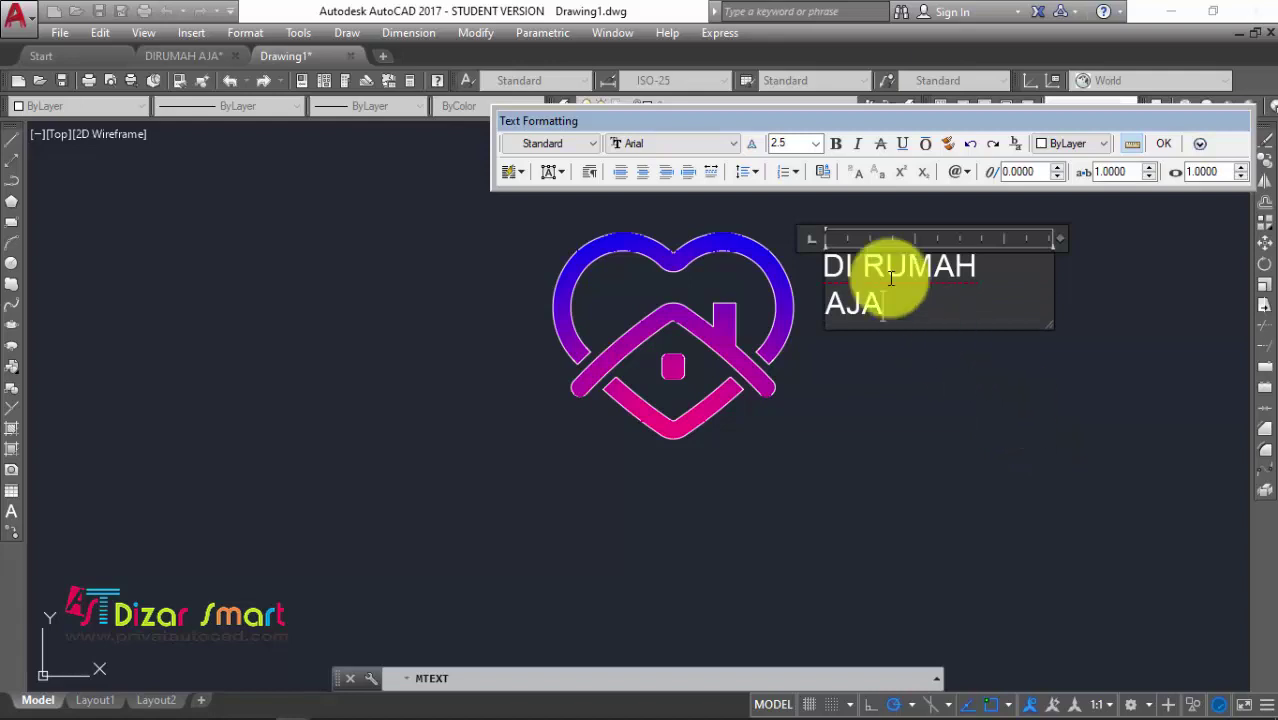
drag(914, 302, 806, 253)
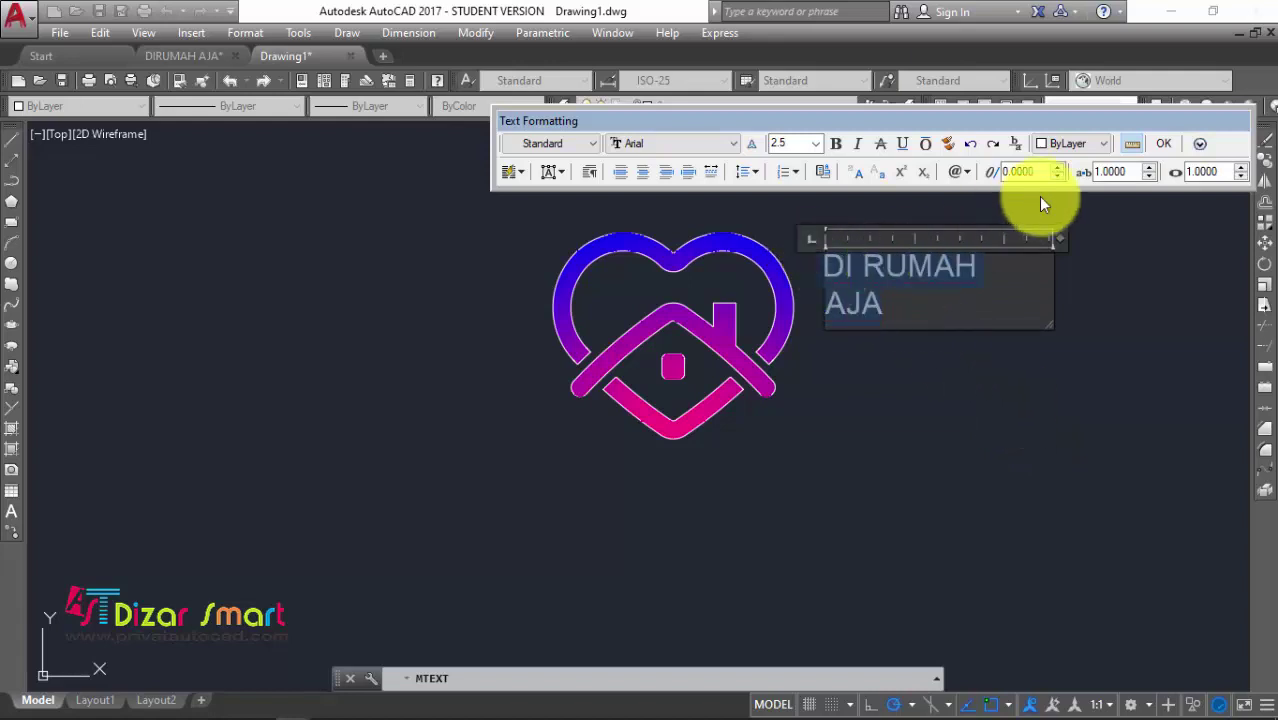
click(641, 174)
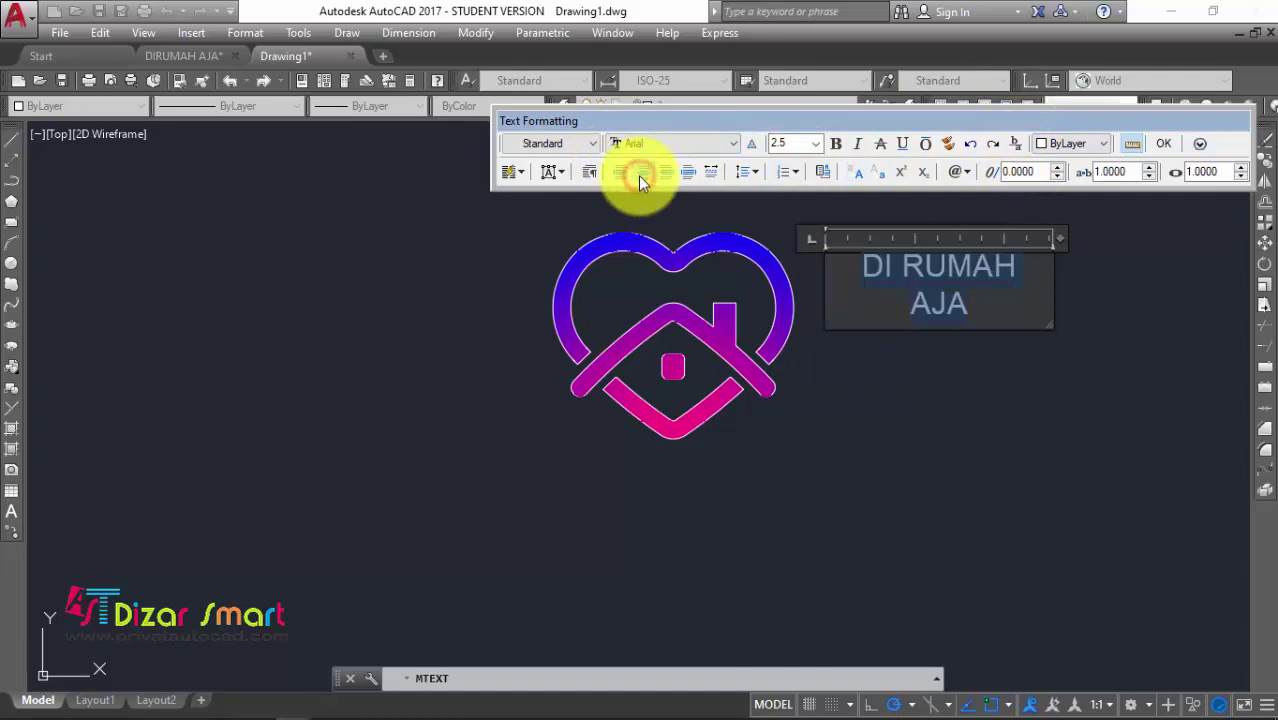
click(953, 419)
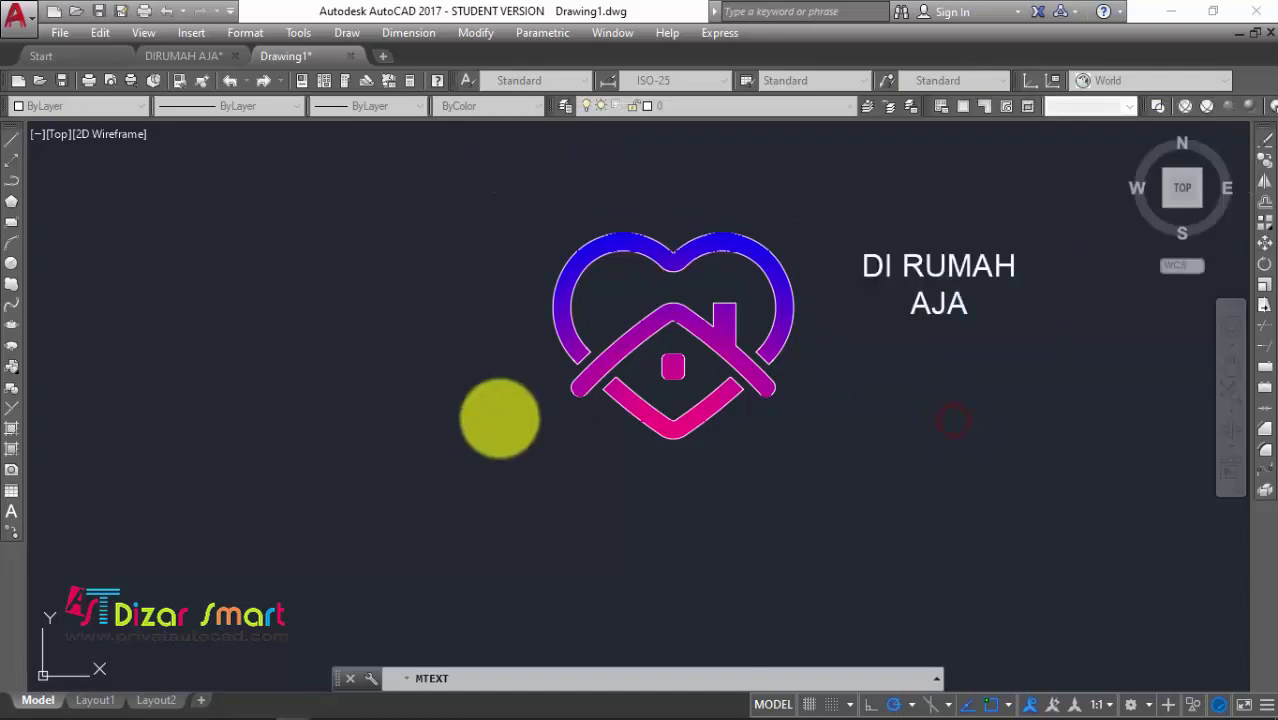
scroll(500, 417, down, 5)
scroll(542, 422, up, 5)
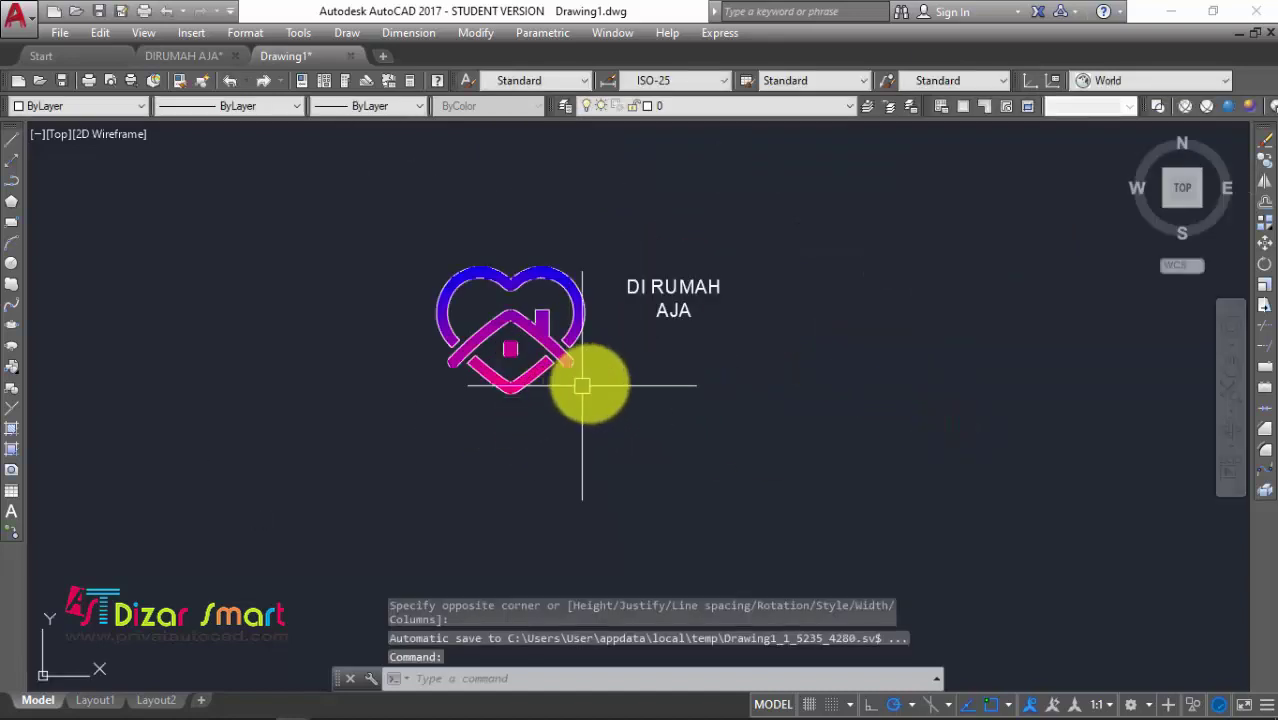
scroll(585, 380, up, 2)
Move the DI RUMAH AJA text leftward in two moves, closer to the heart logo
click(689, 299)
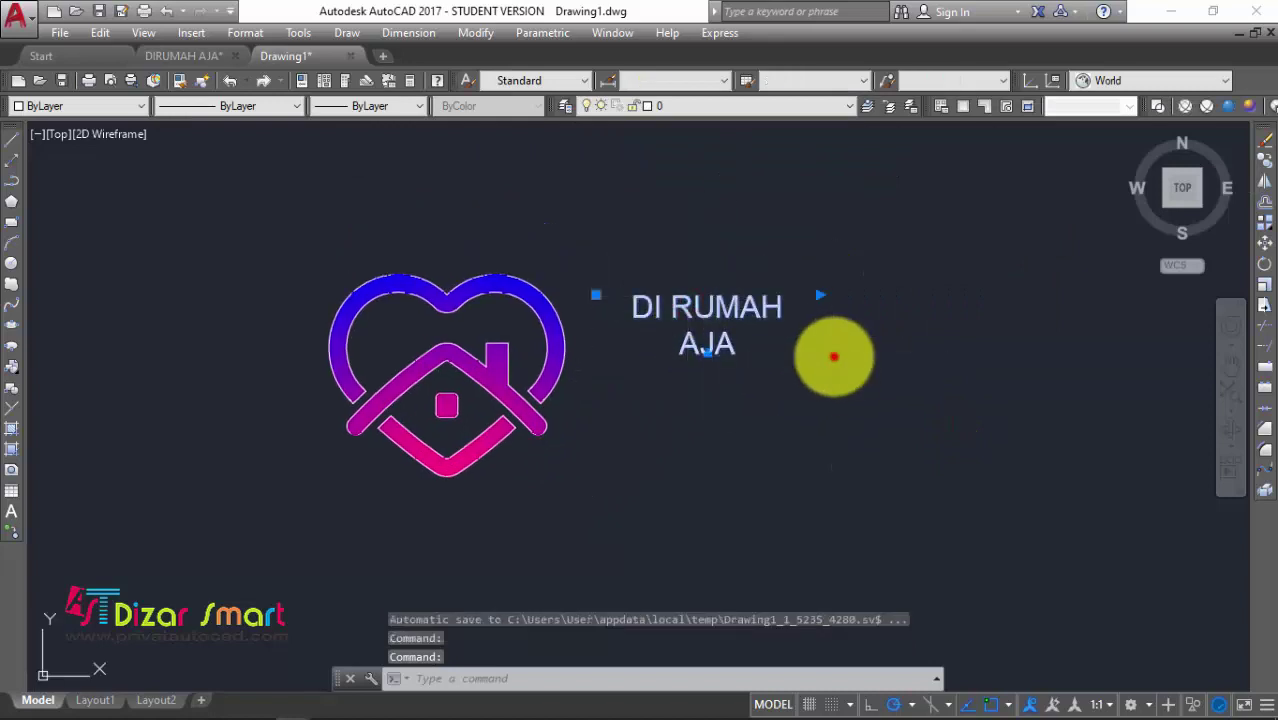
text(m)
key(Return)
click(833, 356)
scroll(691, 357, up, 2)
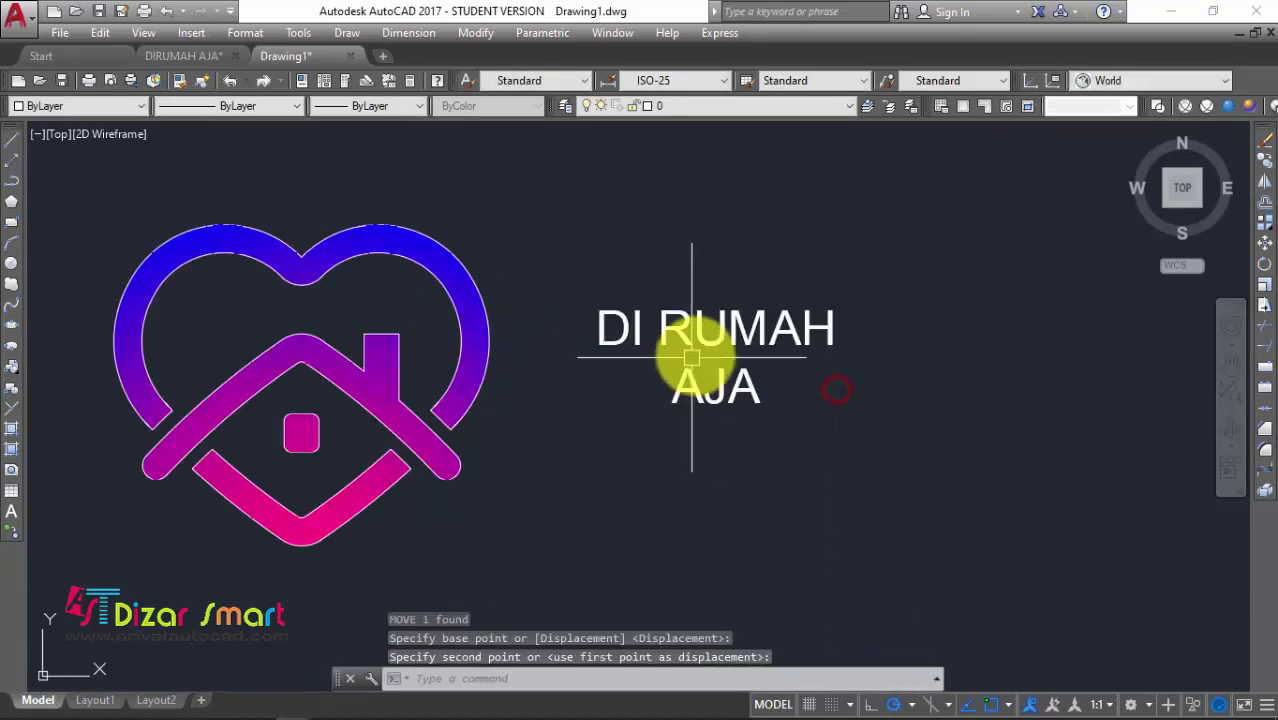
click(691, 357)
key(Return)
click(907, 443)
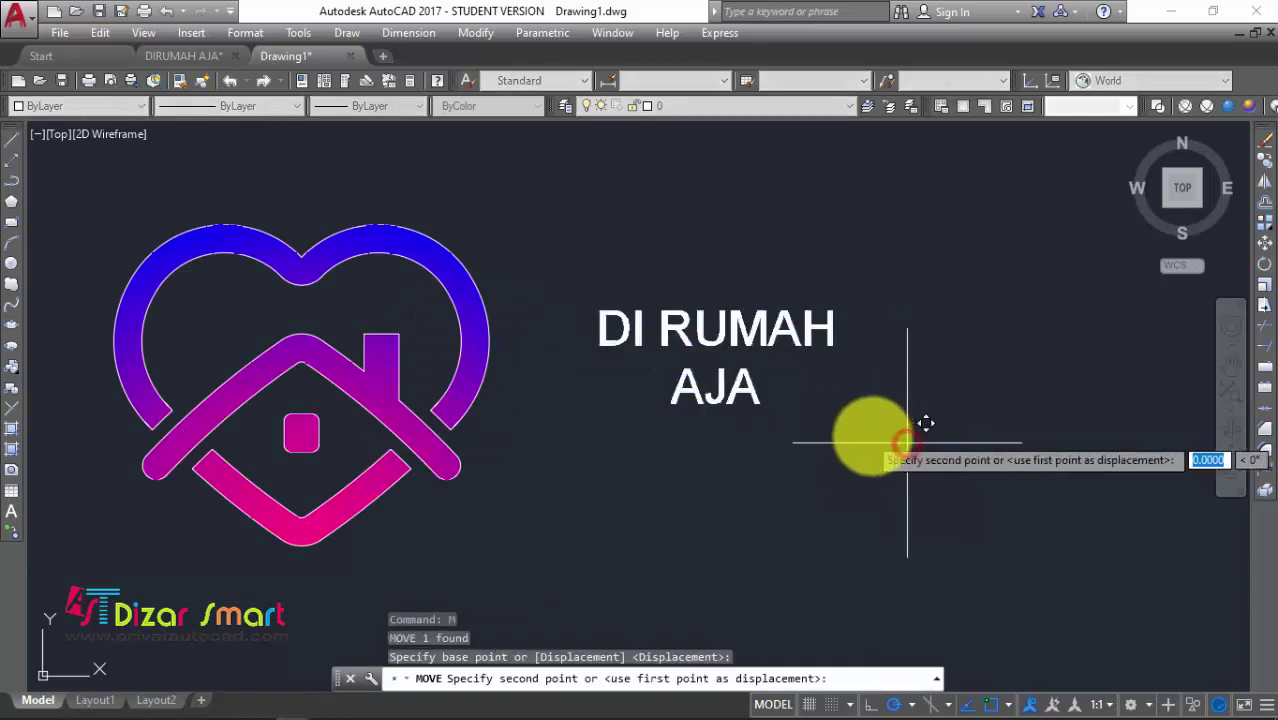
click(860, 434)
key(Escape)
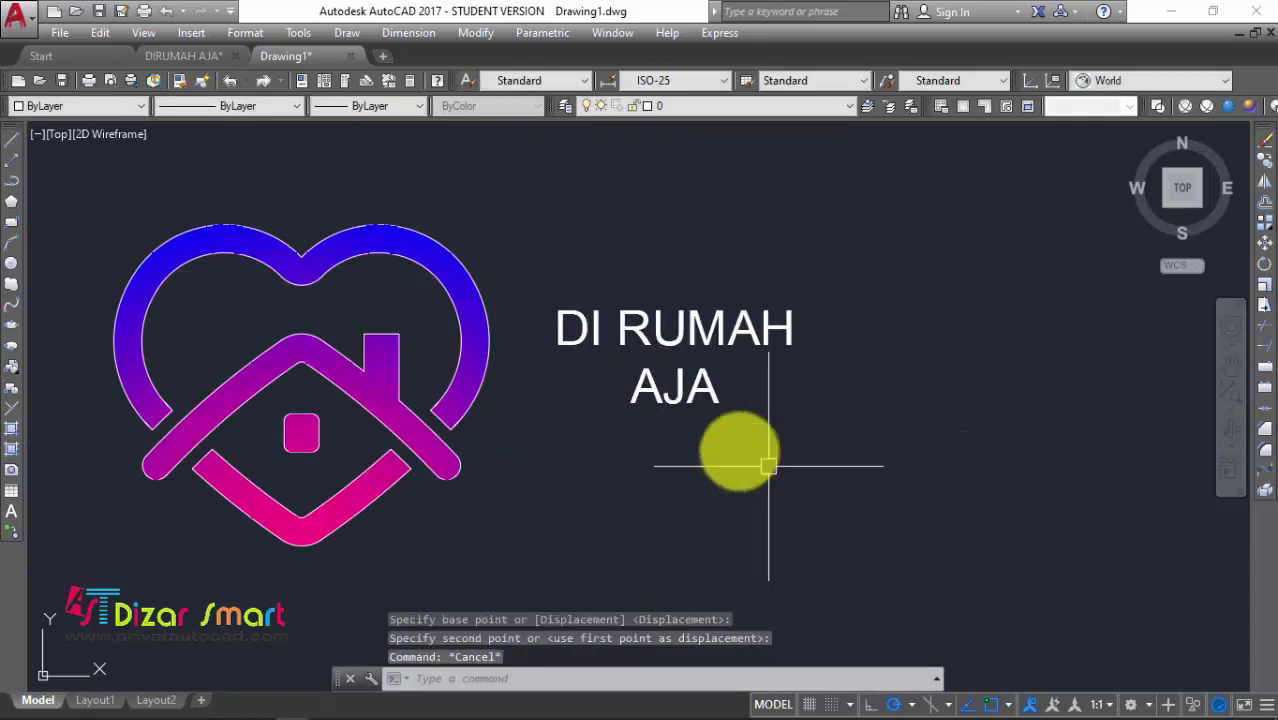
Set the caption's text height to 4 and widen its box so DI RUMAH fits one line
double_click(708, 345)
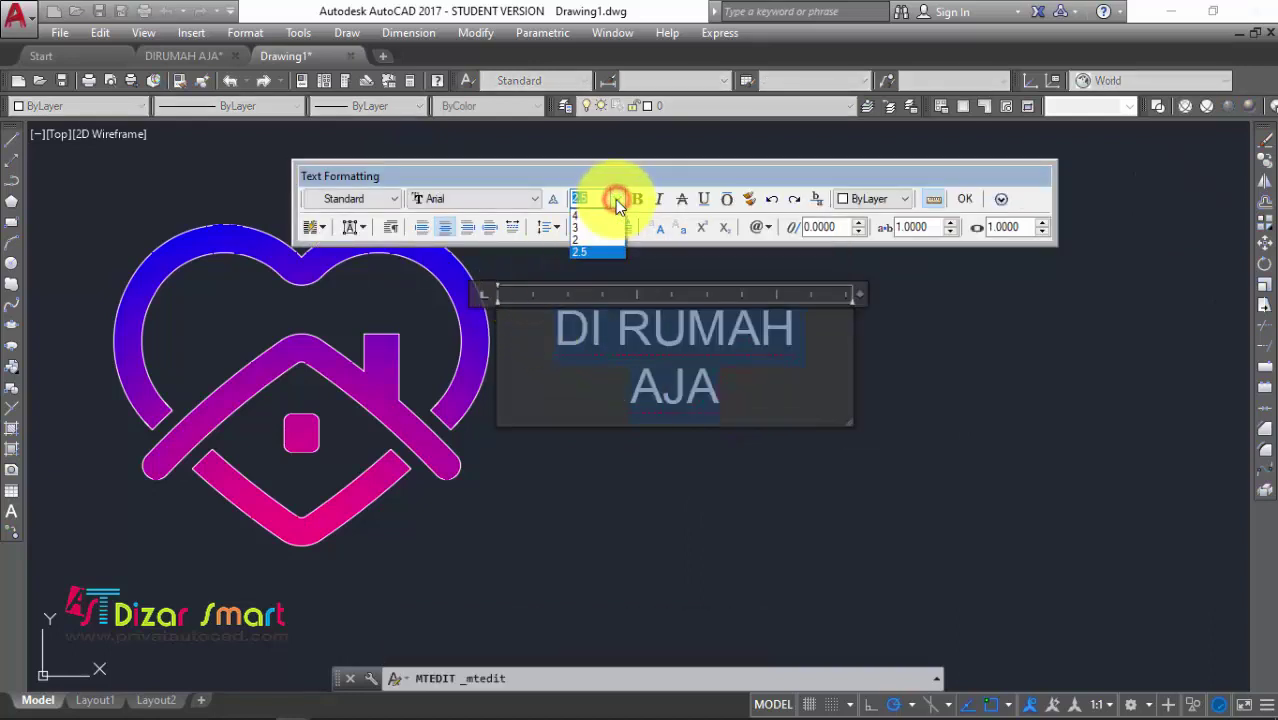
click(590, 216)
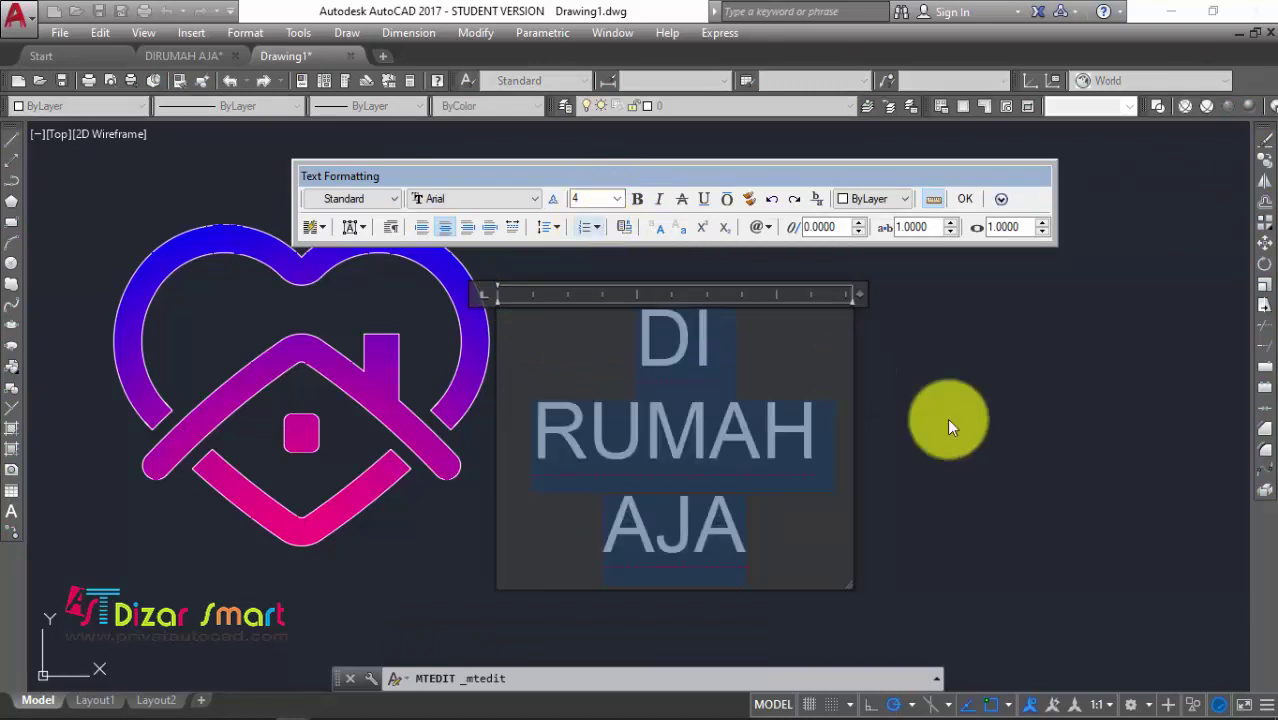
drag(866, 296, 876, 296)
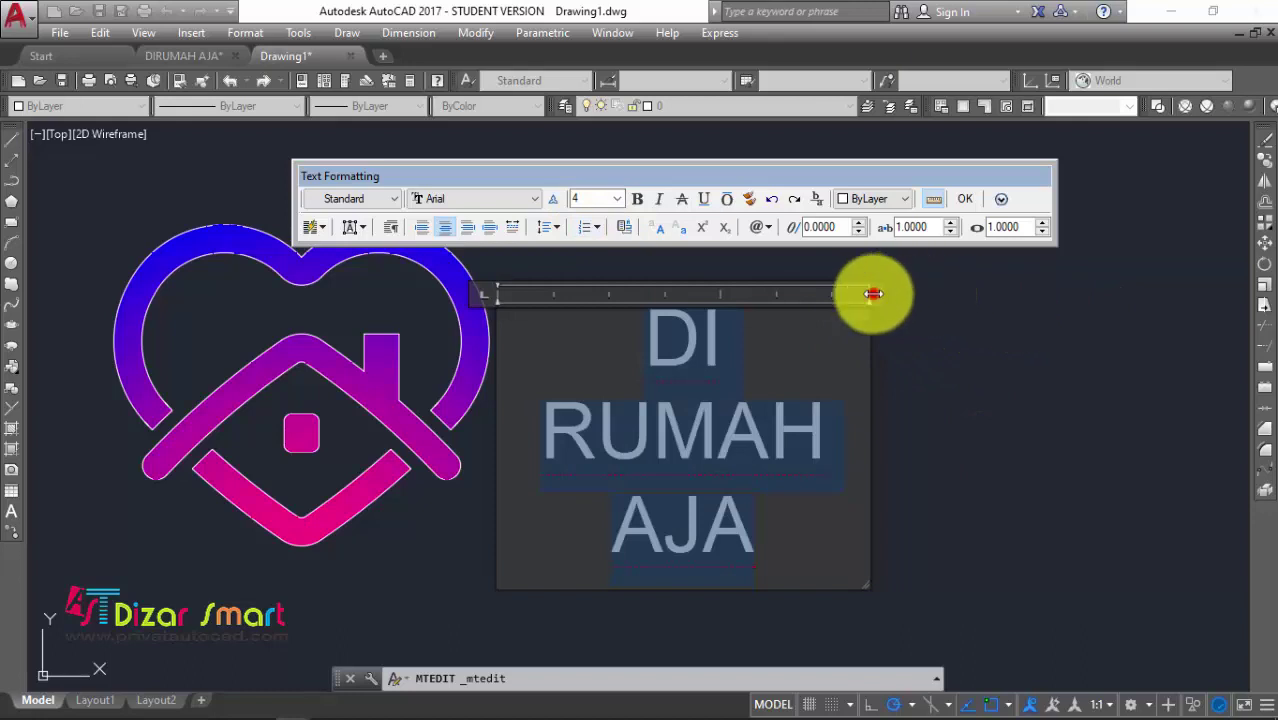
drag(873, 294, 1000, 294)
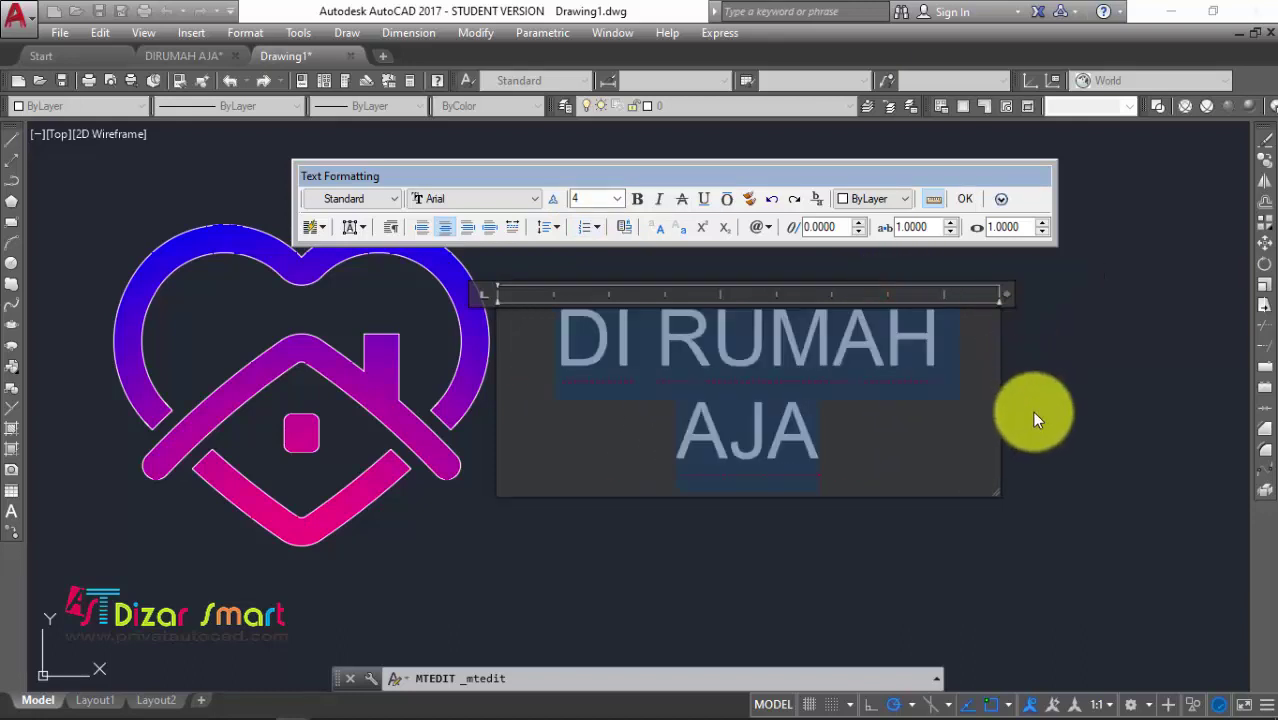
click(957, 199)
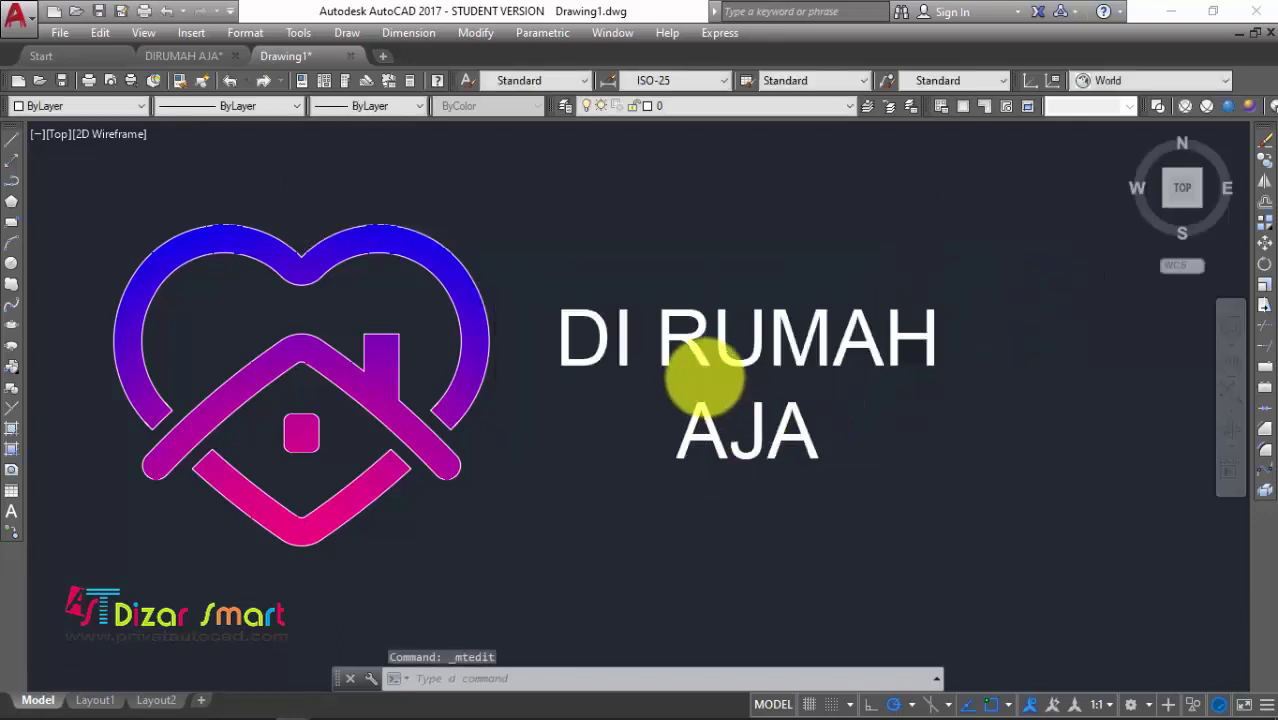
scroll(698, 371, down, 2)
scroll(628, 287, up, 3)
scroll(671, 262, down, 1)
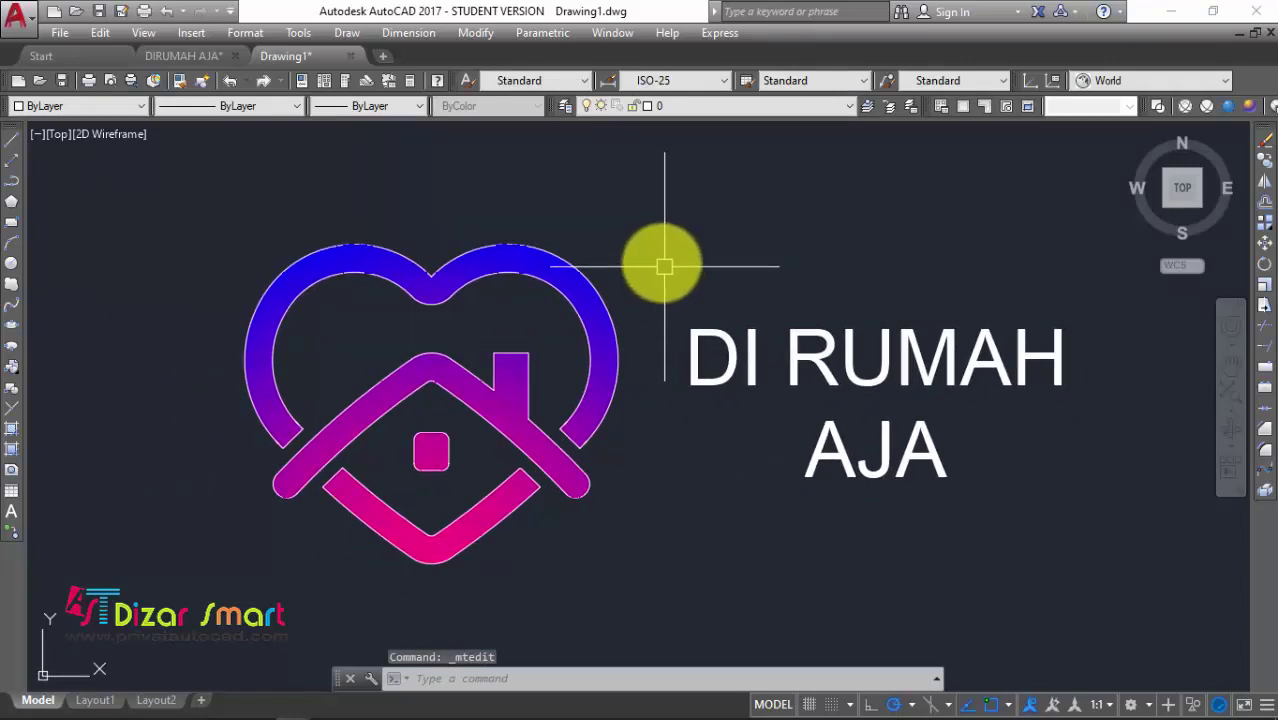